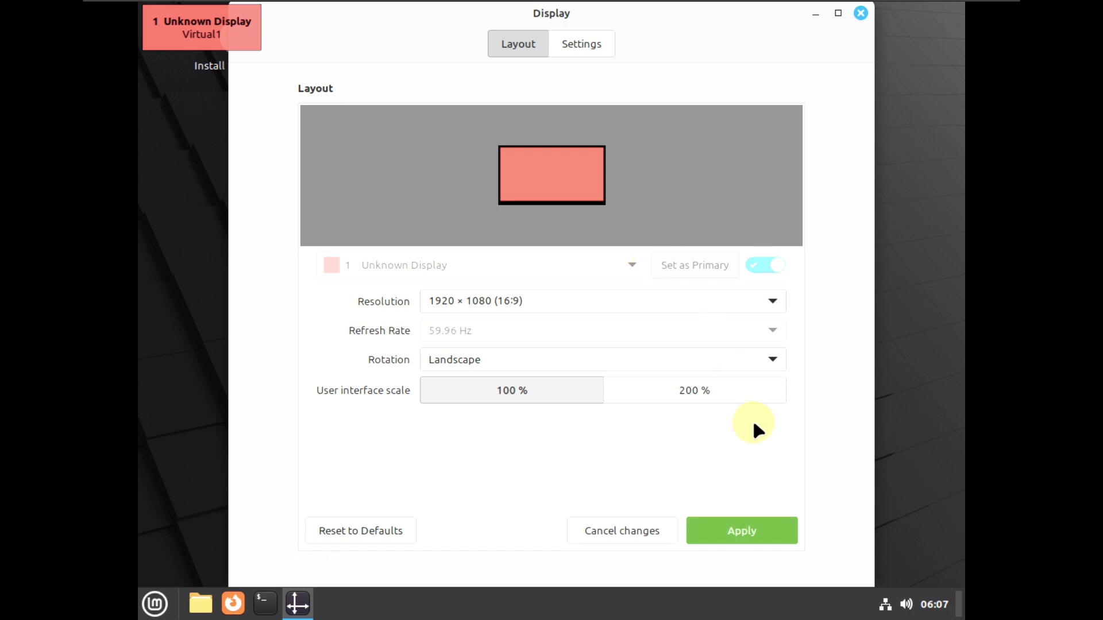
Apply the 1920 × 1080 display resolution, keep the new configuration, and close the Display settings
click(762, 525)
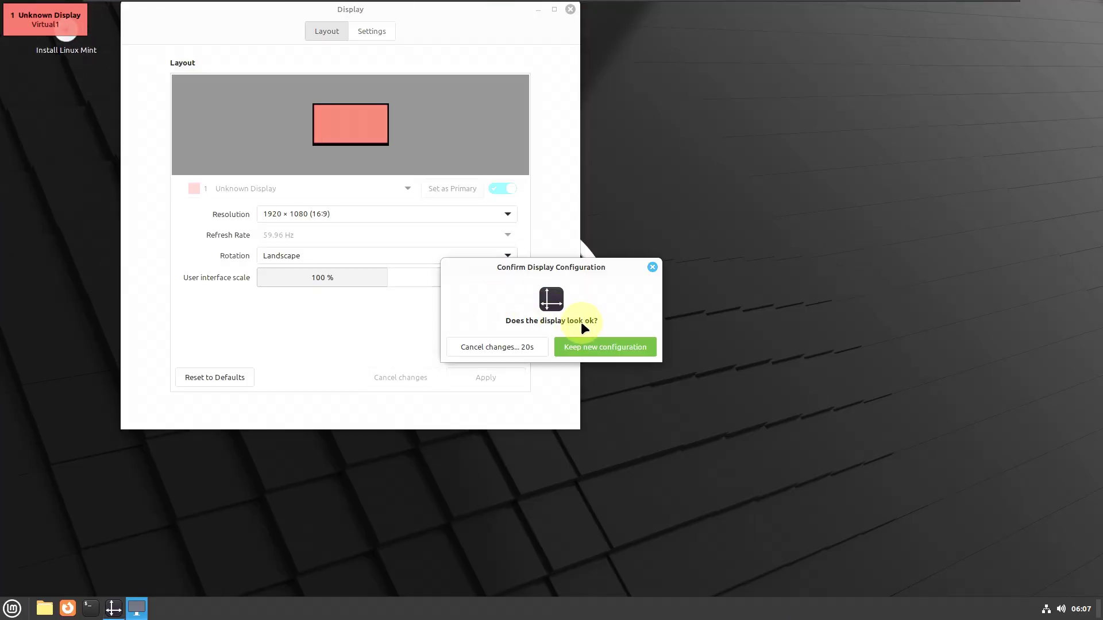
click(597, 347)
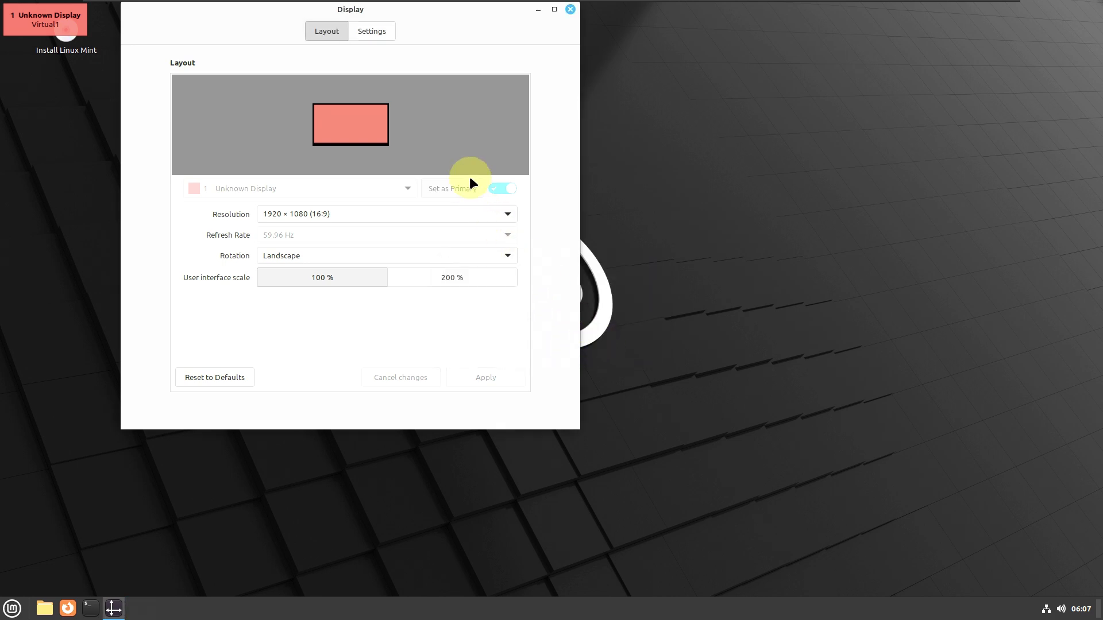
drag(488, 43, 727, 187)
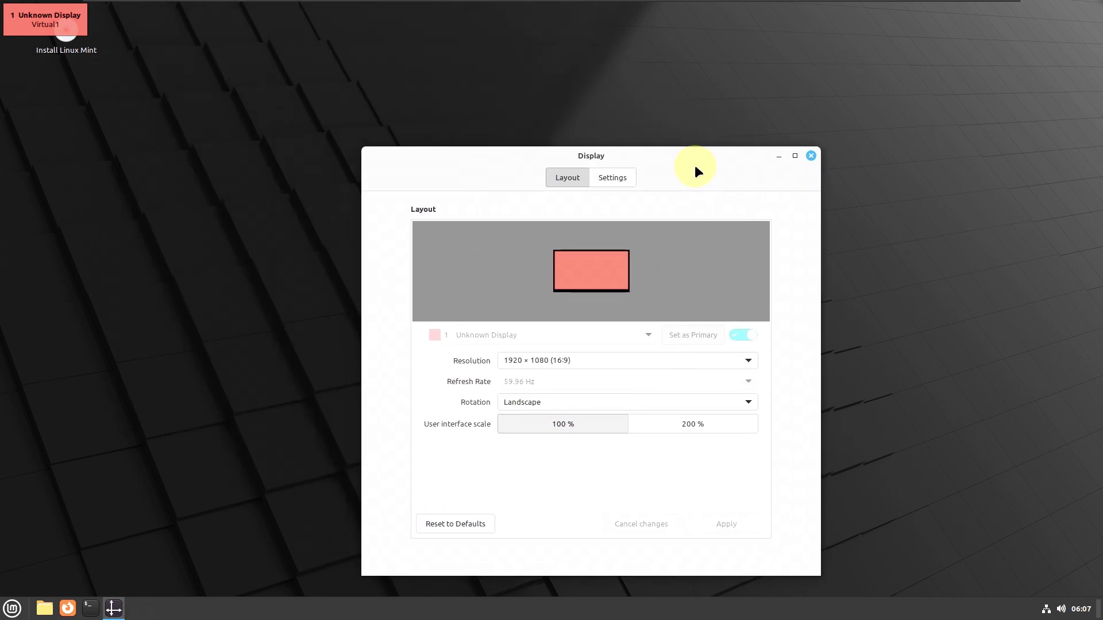
click(809, 155)
mouse_move(971, 1)
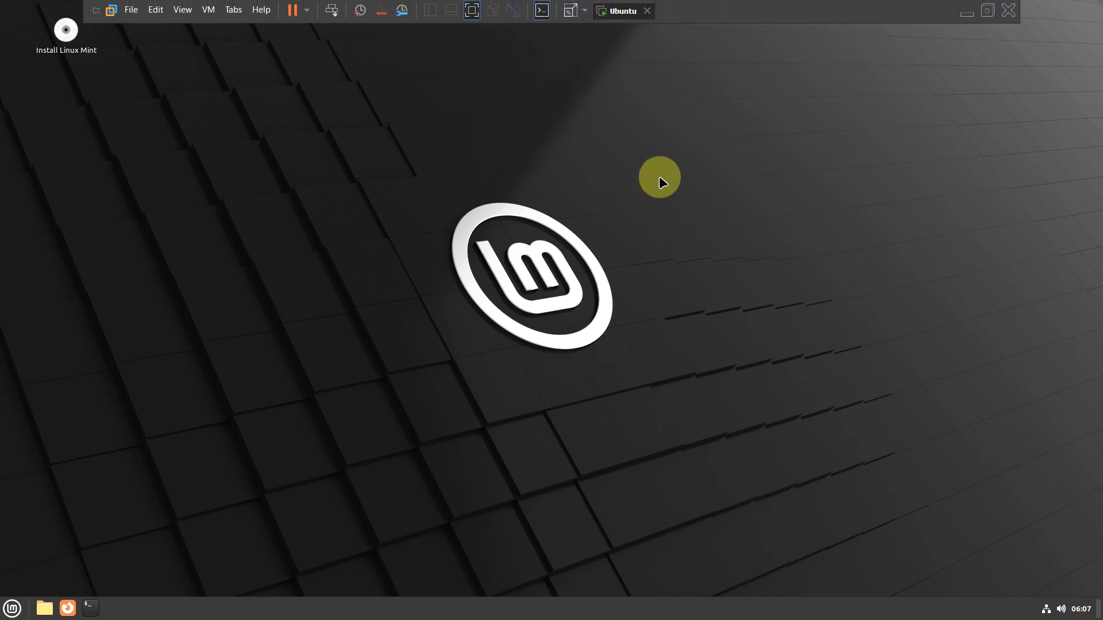
Open System Monitor from the Administration applications and maximize its window
click(12, 608)
mouse_move(131, 455)
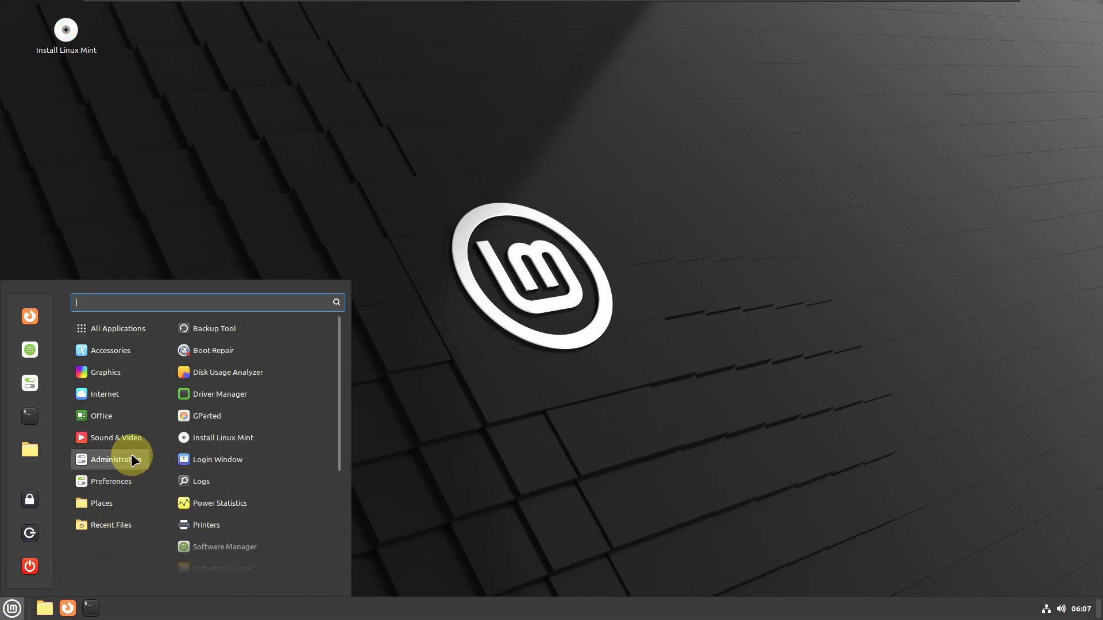
scroll(205, 468, down, 5)
click(205, 458)
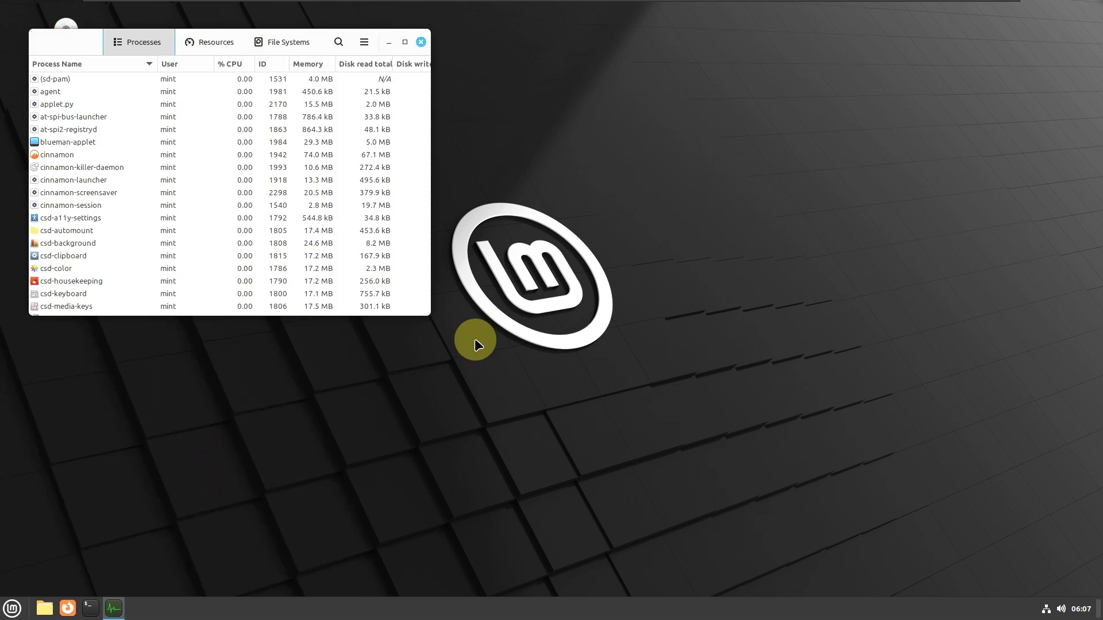
click(405, 43)
Examine the running processes, the resource graphs and the mounted file systems in System Monitor
scroll(506, 364, down, 4)
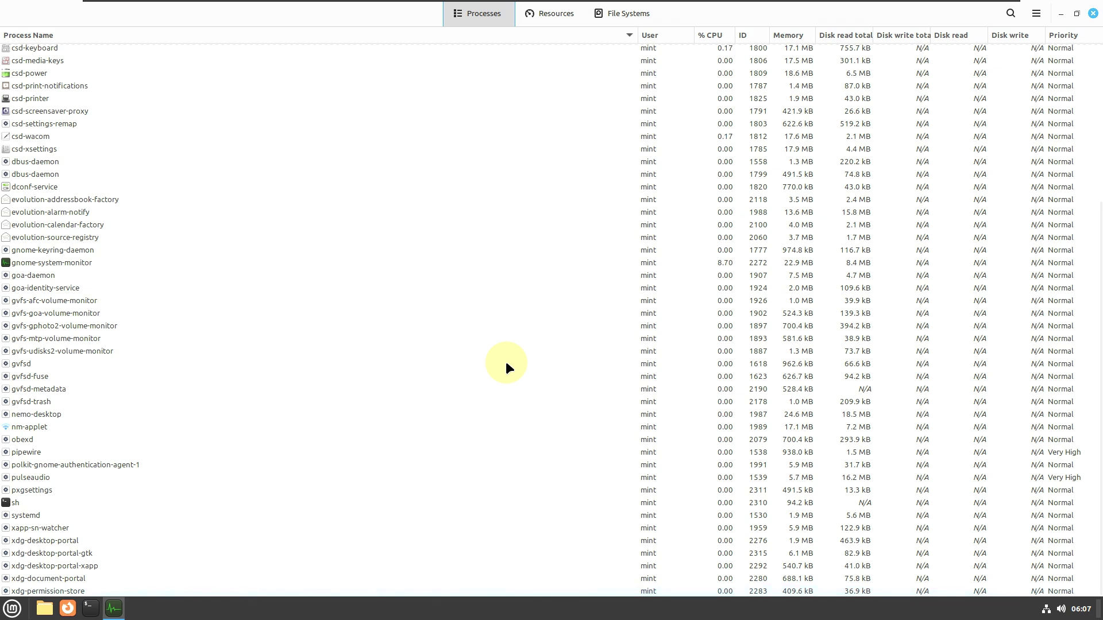
scroll(506, 364, up, 4)
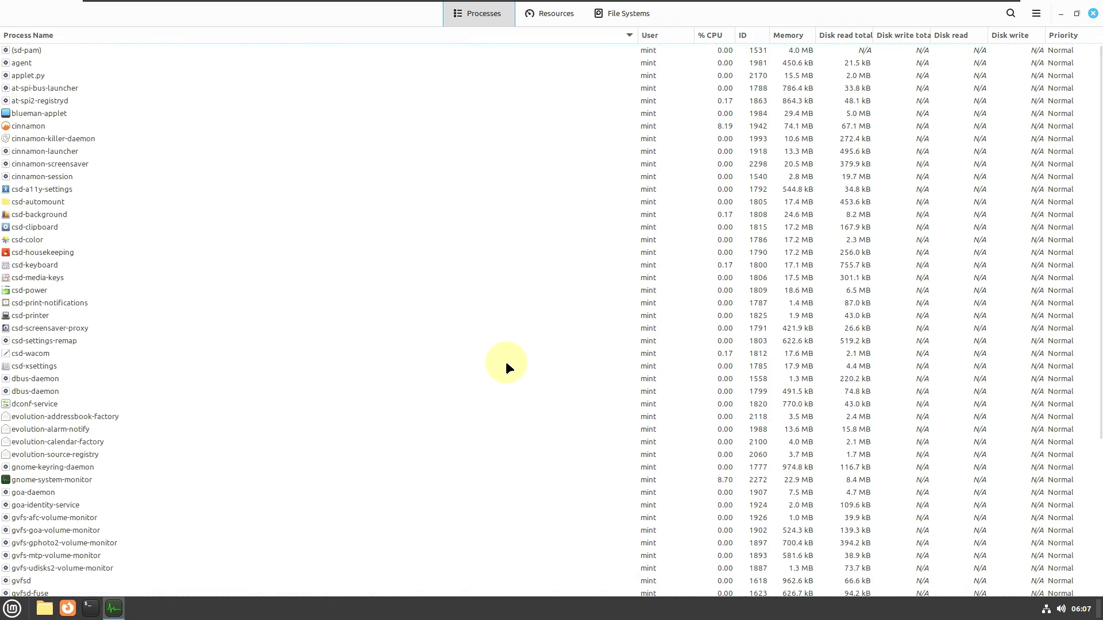
scroll(506, 364, down, 4)
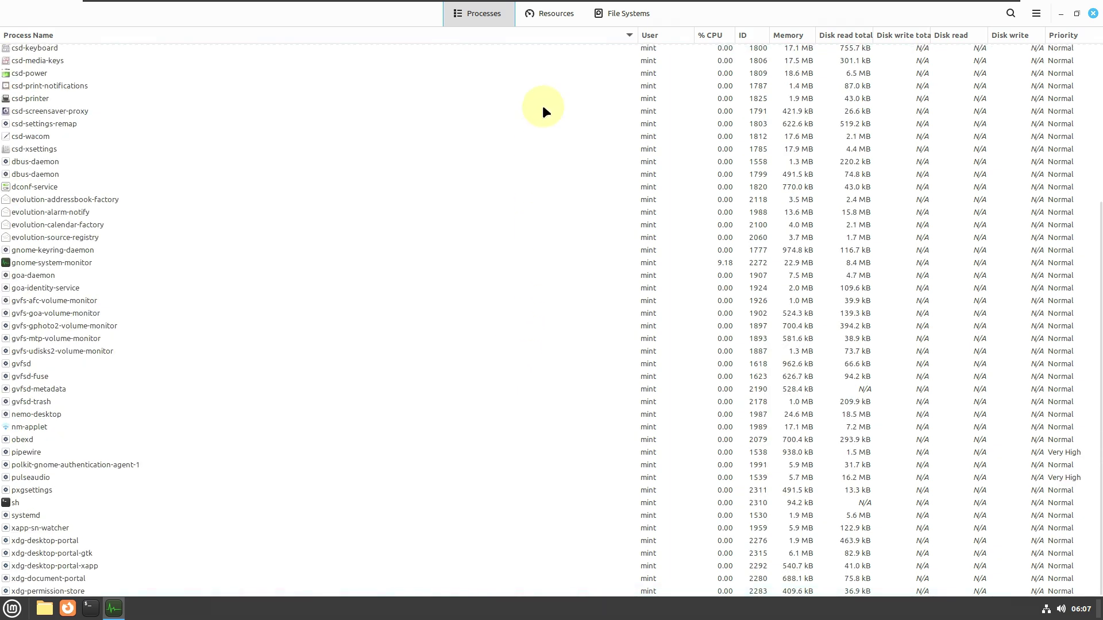
click(543, 15)
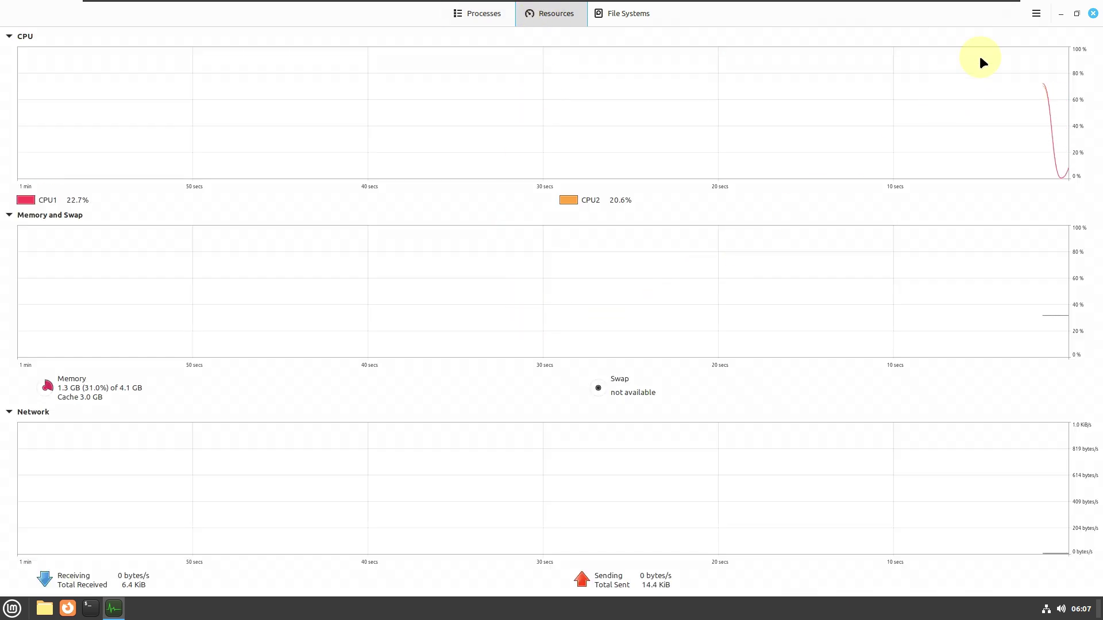
click(1036, 17)
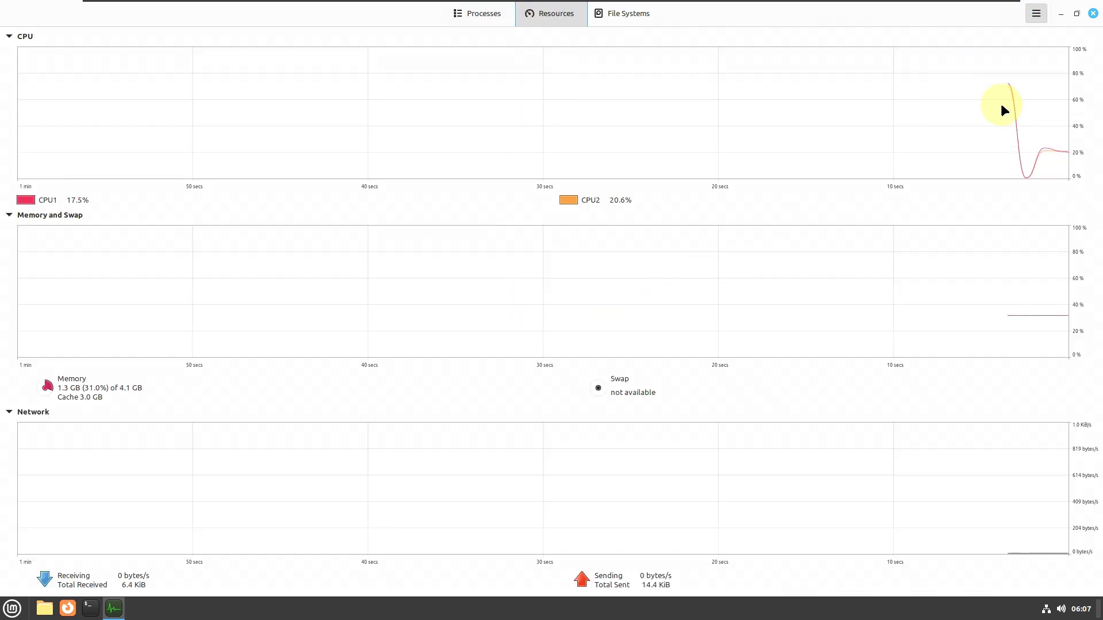
click(1009, 105)
click(641, 411)
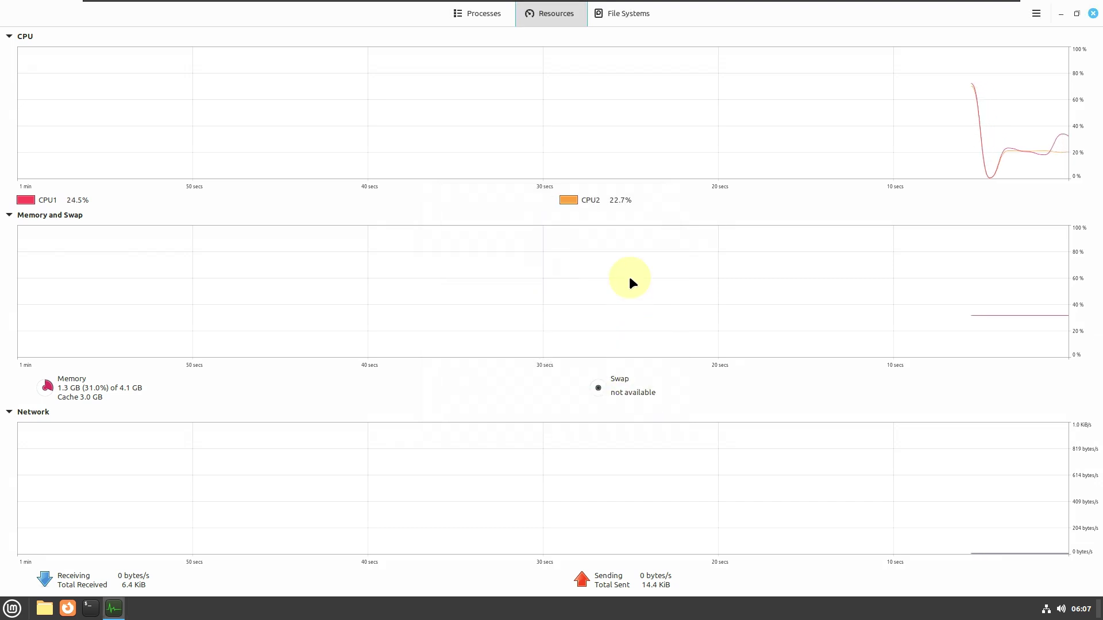
click(632, 15)
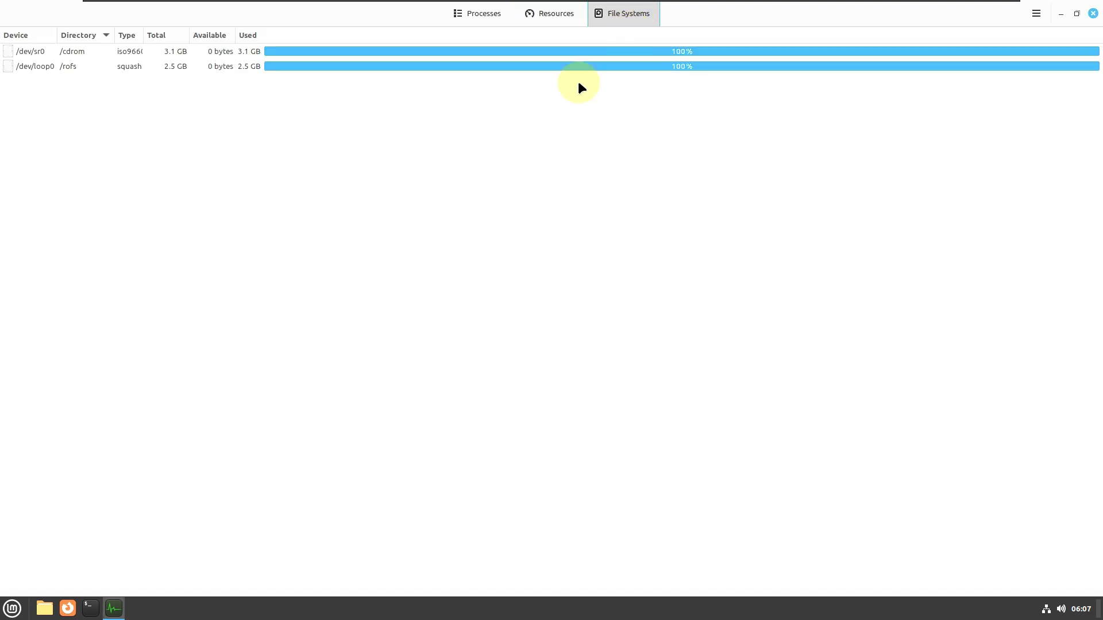
click(561, 12)
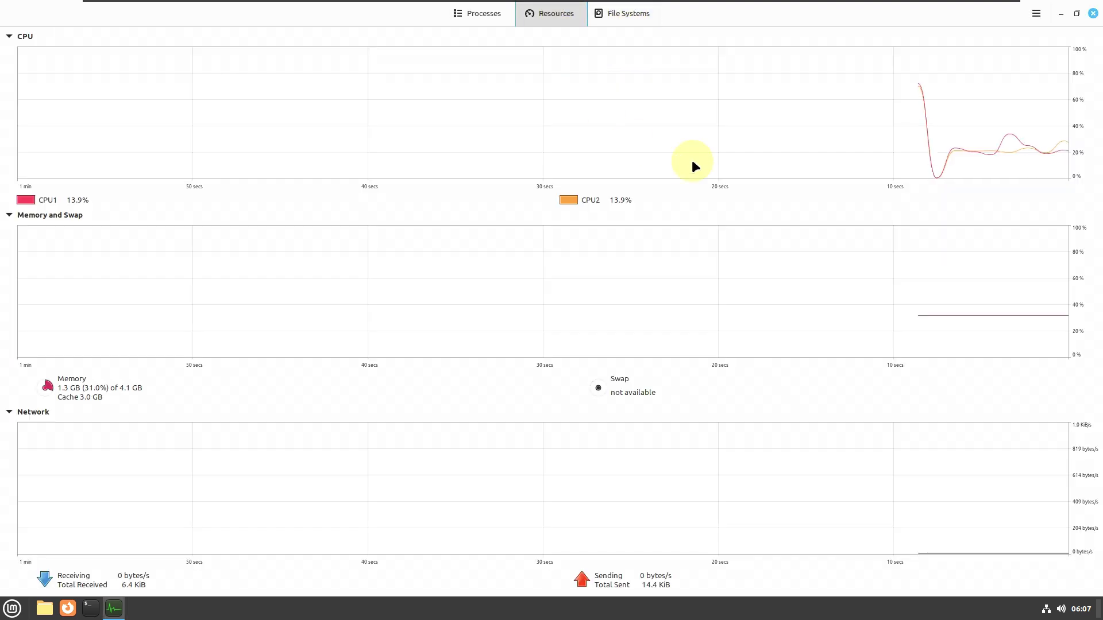
Restore the System Monitor window to its smaller size and place it in the desktop's upper-right corner with the resource graphs showing
click(1075, 16)
drag(291, 42, 997, 6)
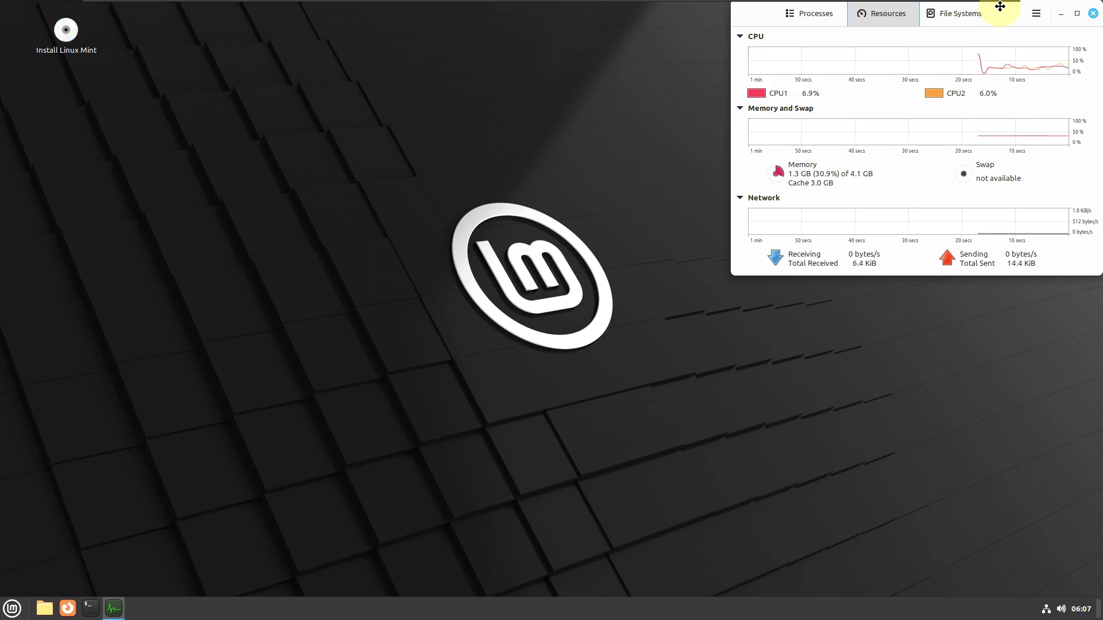
click(393, 395)
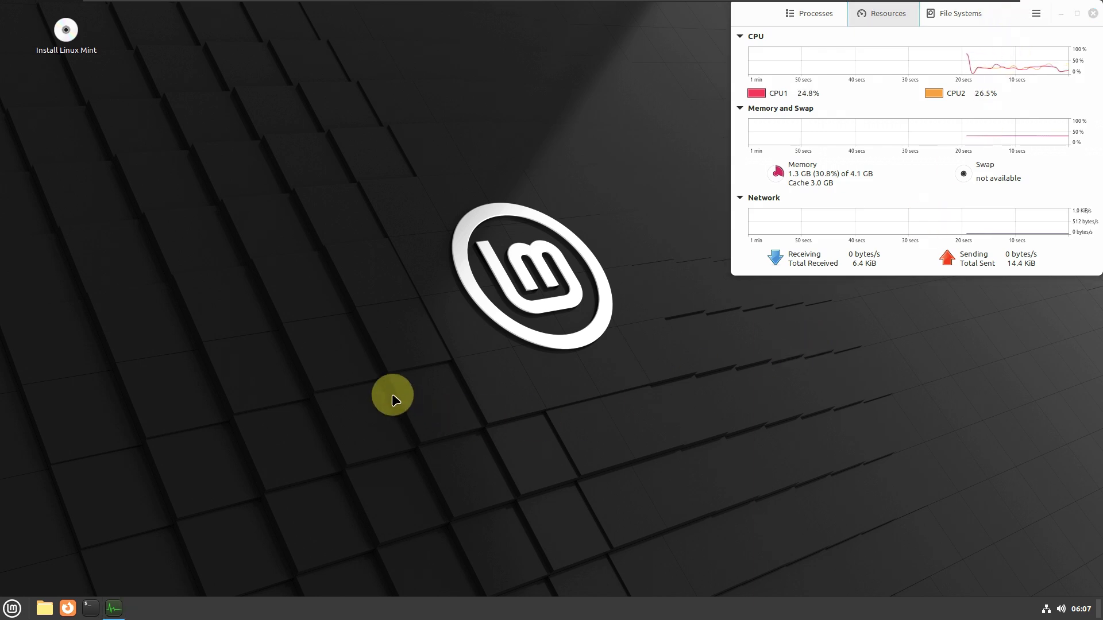
Launch Firefox and move and resize its window to fill the desktop area beside System Monitor
click(68, 606)
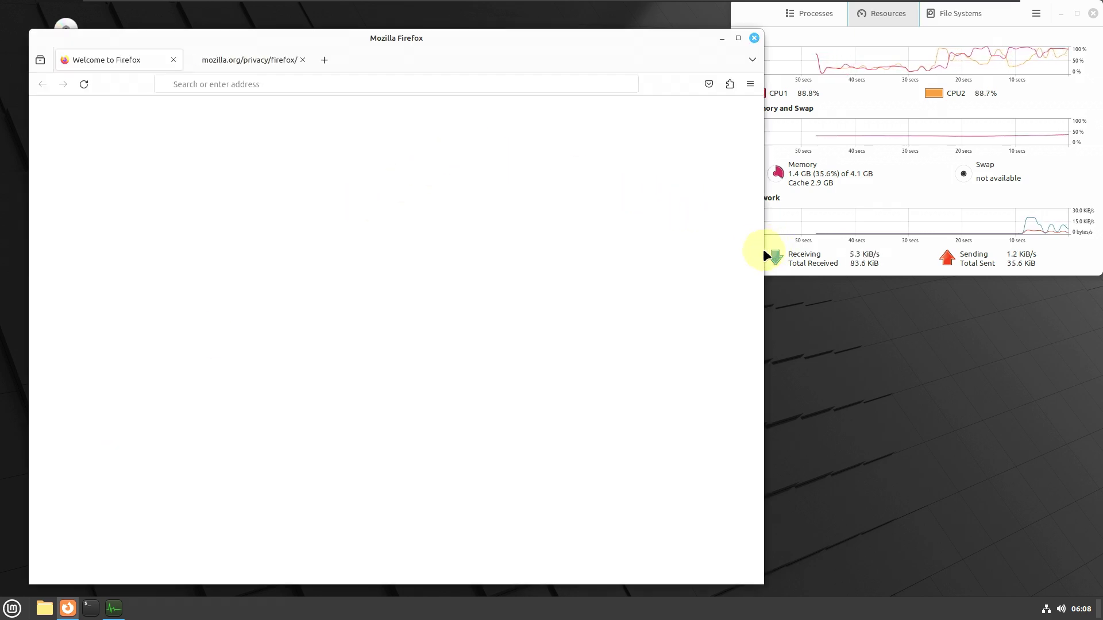
mouse_move(738, 281)
mouse_down()
mouse_move(731, 291)
mouse_move(708, 278)
mouse_move(727, 277)
mouse_up()
drag(518, 56, 515, 30)
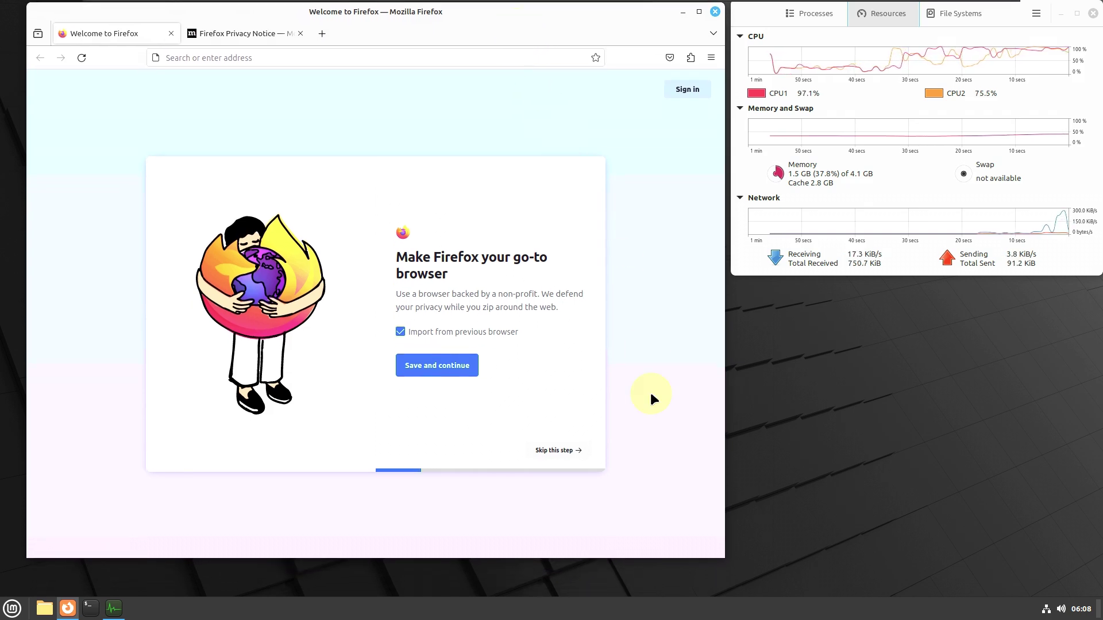
drag(591, 25, 556, 15)
drag(698, 534, 722, 534)
drag(657, 556, 662, 578)
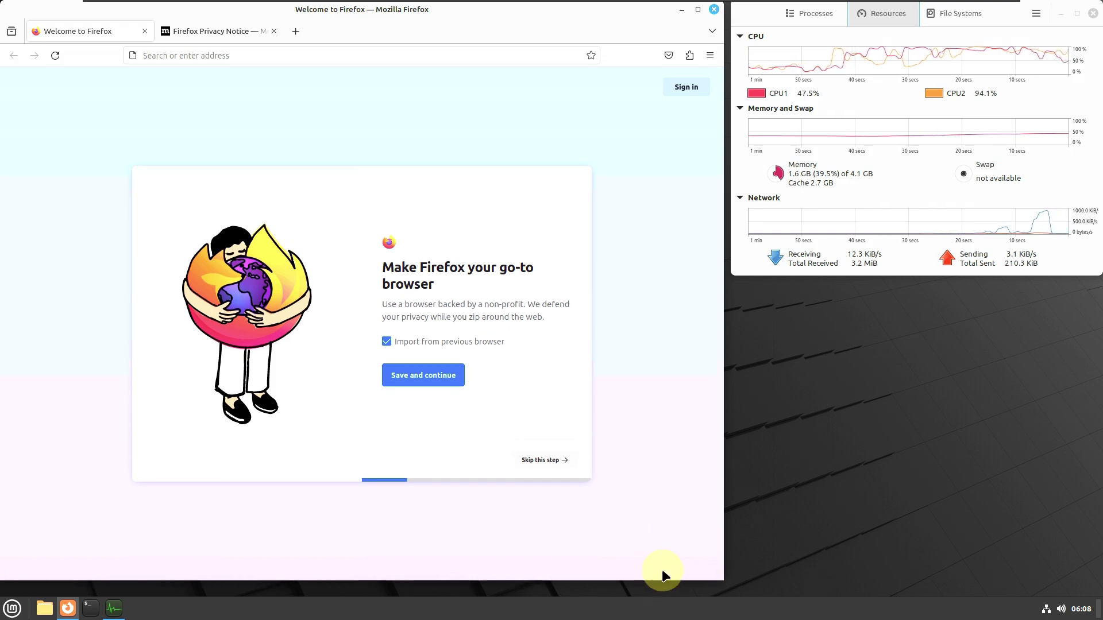
Check Firefox's version information in the About Mozilla Firefox window, and close that window
click(710, 55)
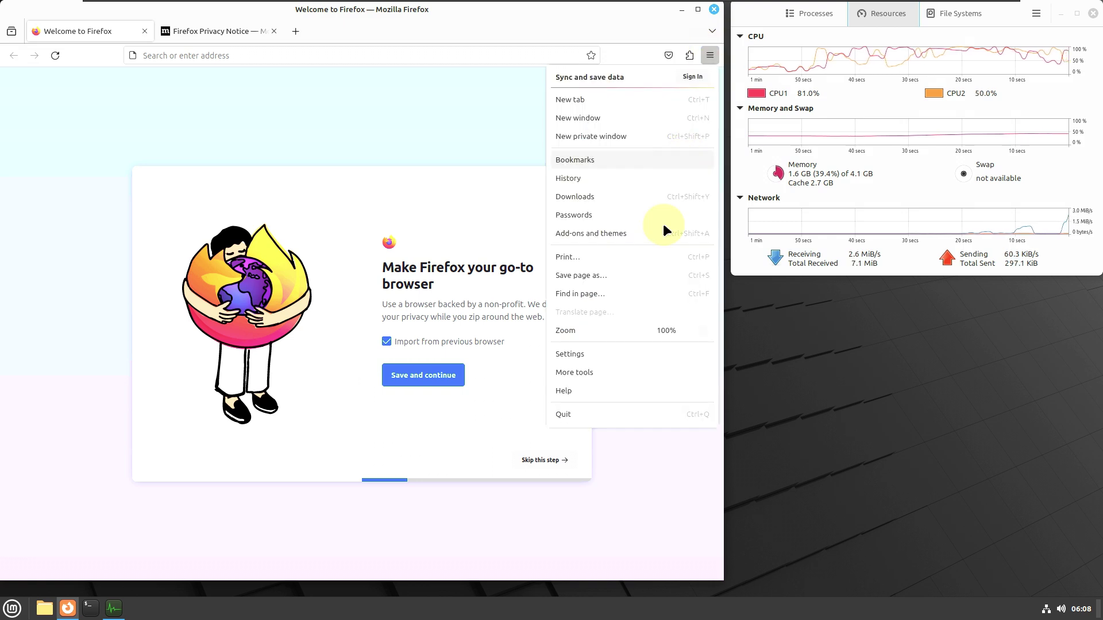
click(606, 393)
click(608, 213)
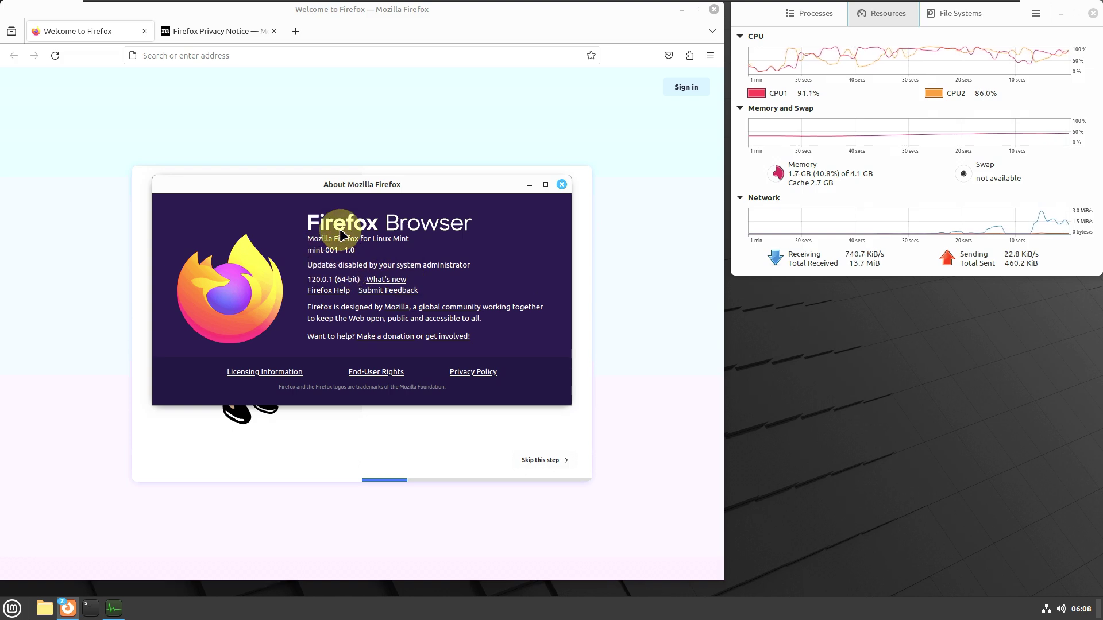
click(562, 184)
Close the Firefox Privacy Notice tab and load the about:support page in the remaining tab
click(274, 32)
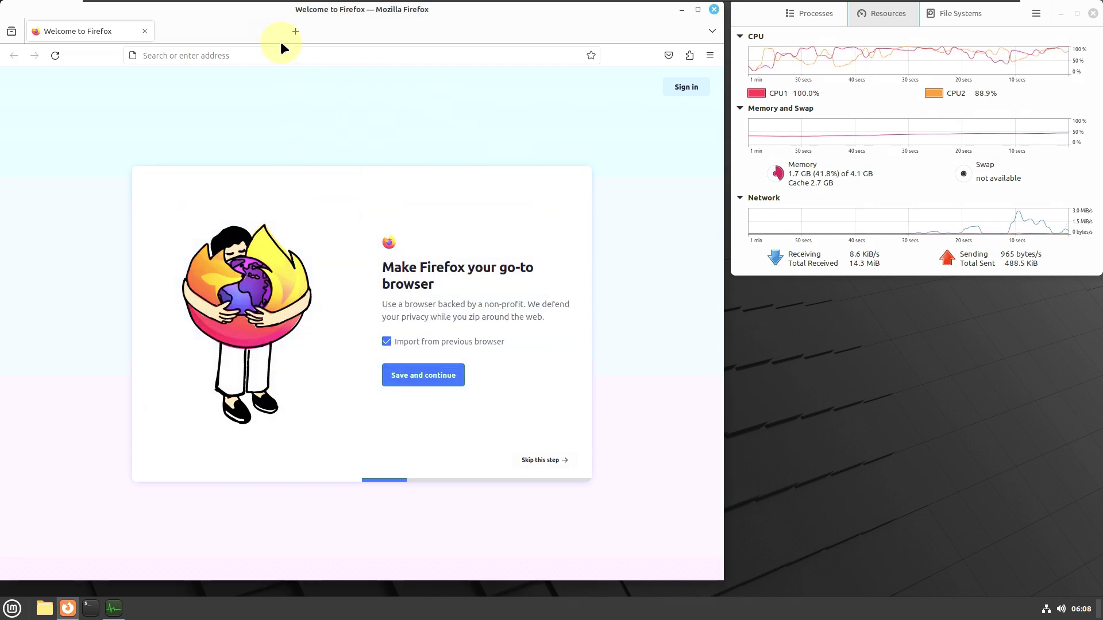
click(287, 52)
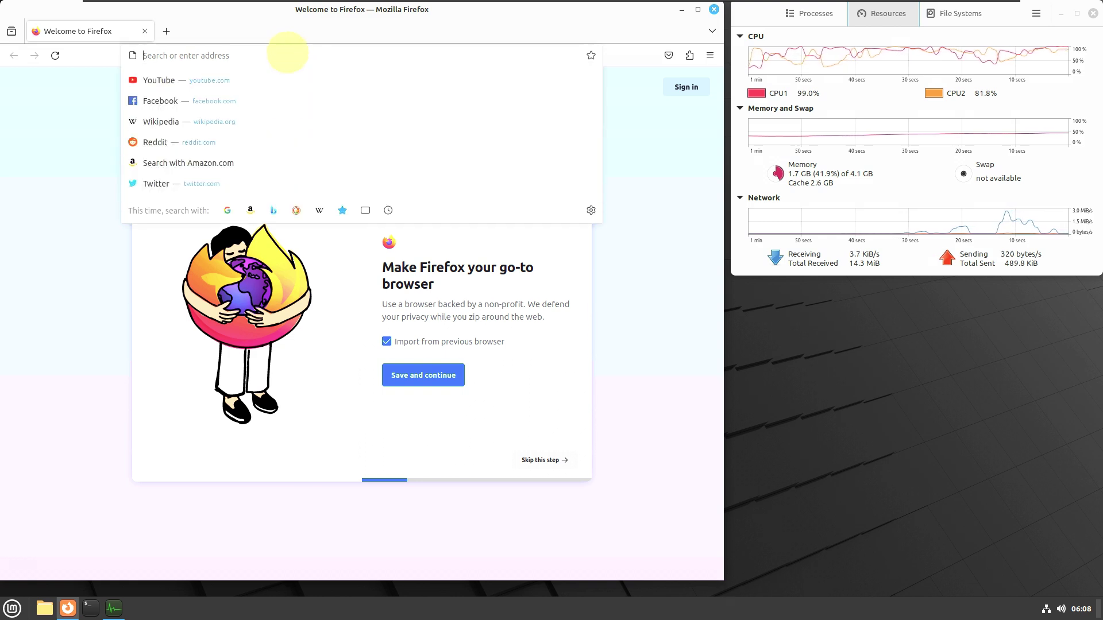
text(about)
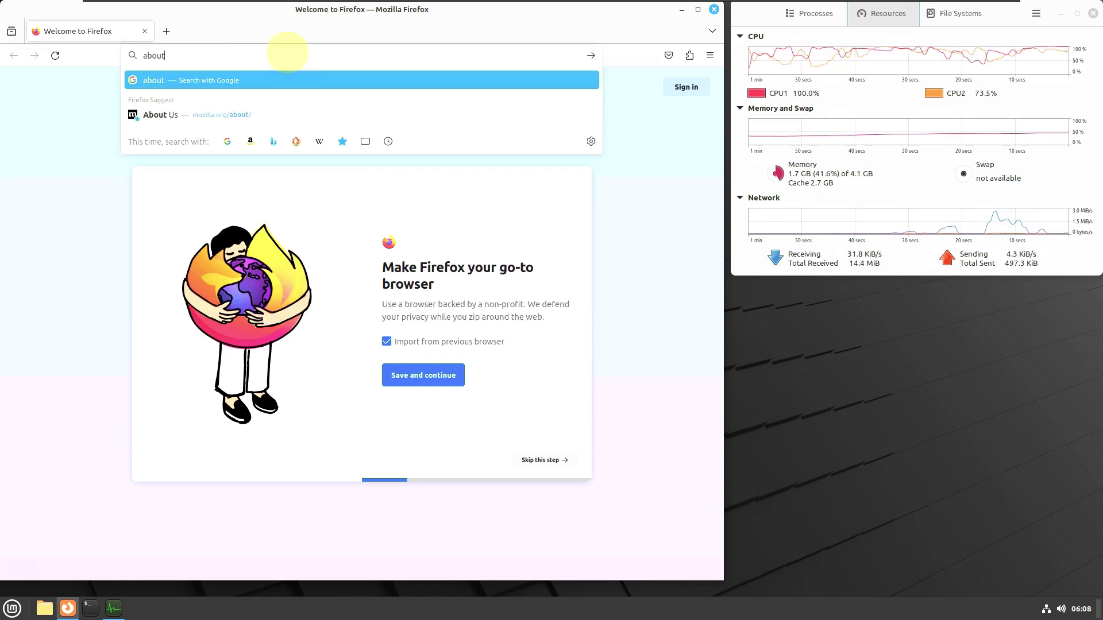
text(:)
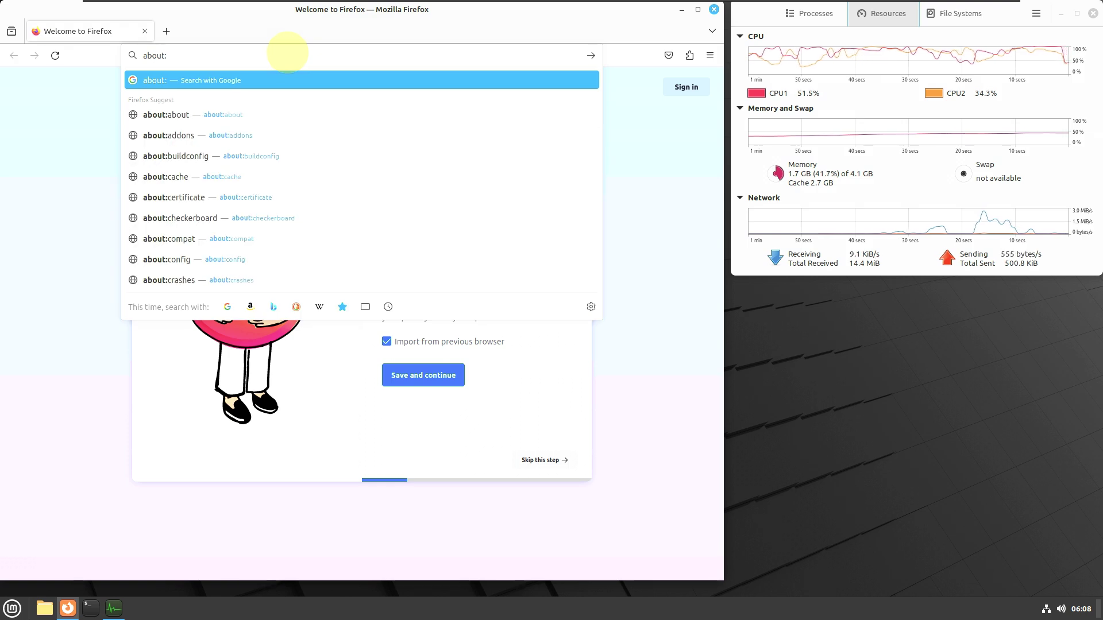
text(support)
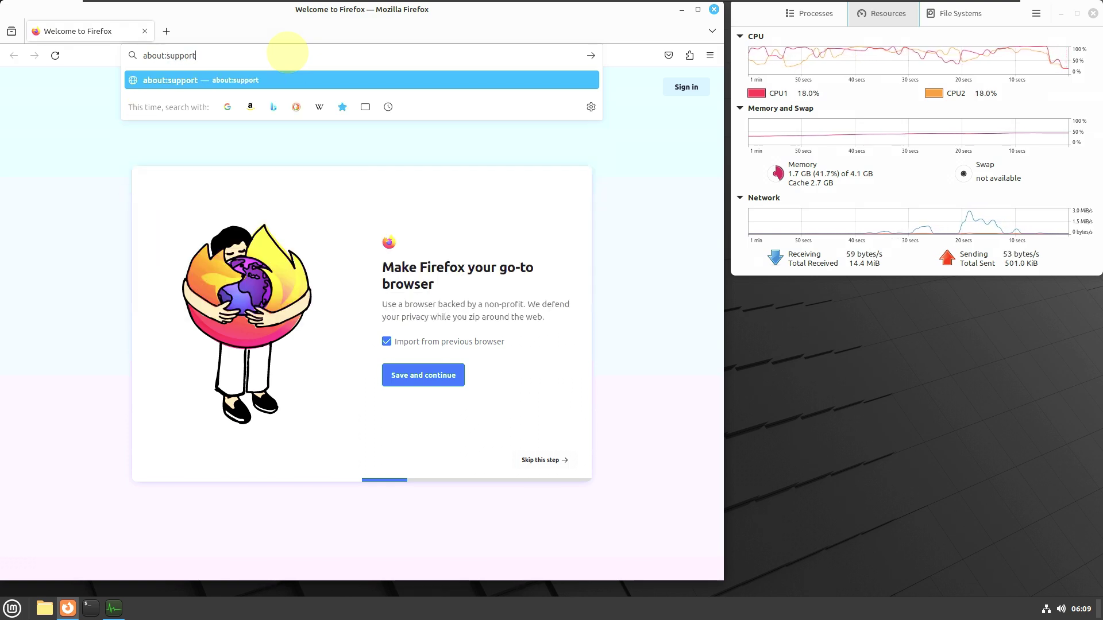
key(Return)
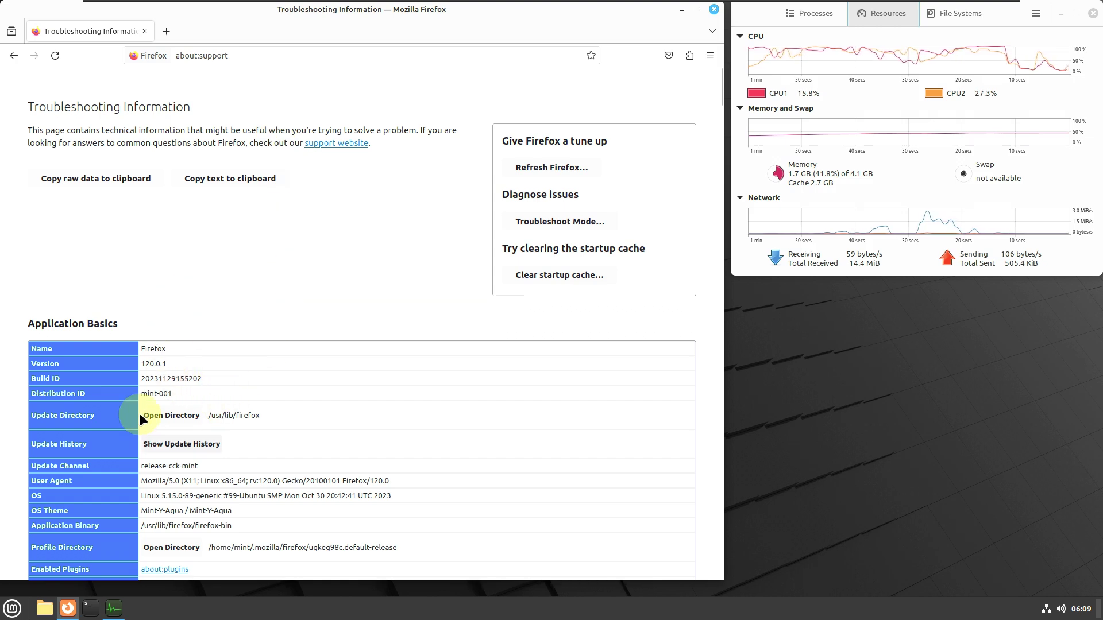
Examine the troubleshooting information for the OS kernel version, add-ons, WebGL drivers, desktop environment and GPU details
scroll(206, 398, down, 2)
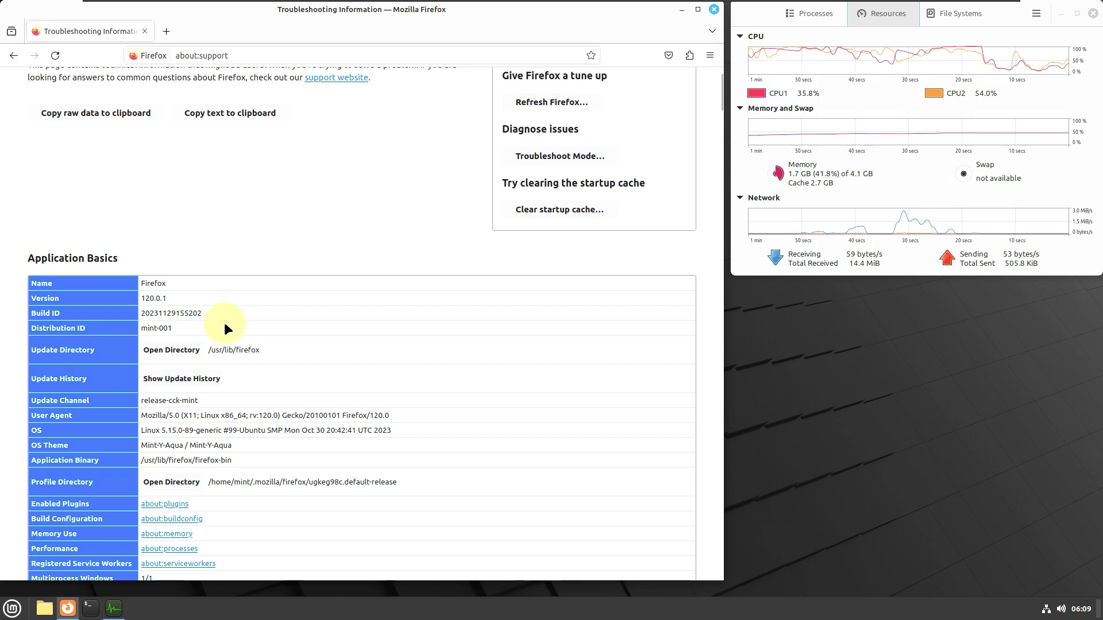
scroll(224, 322, down, 4)
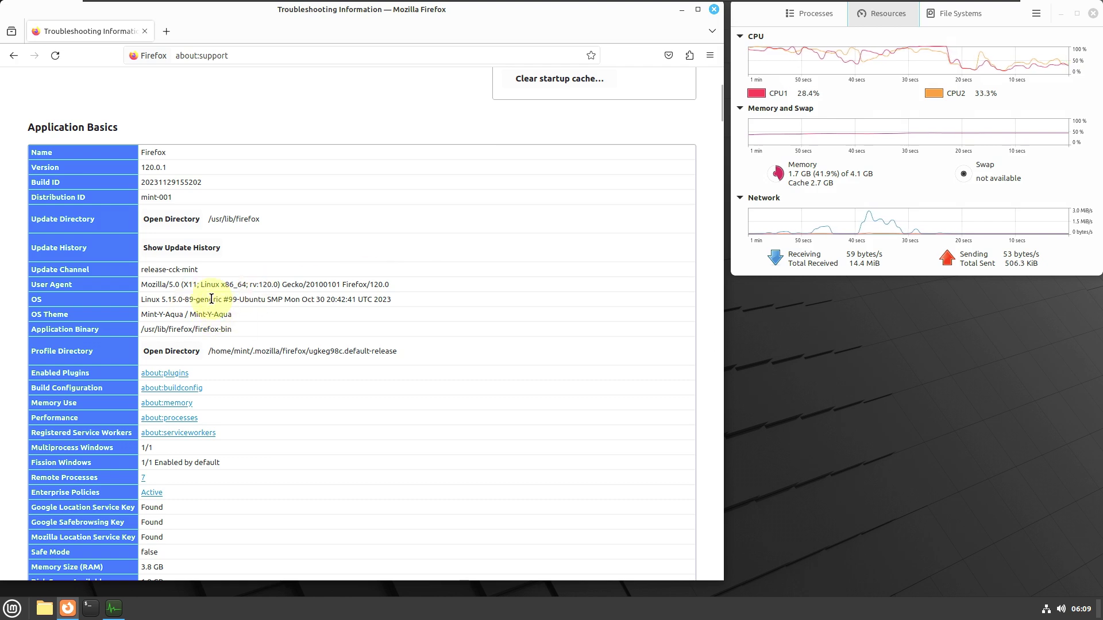
drag(142, 300, 454, 302)
scroll(454, 302, down, 3)
scroll(454, 302, down, 9)
scroll(454, 302, down, 9)
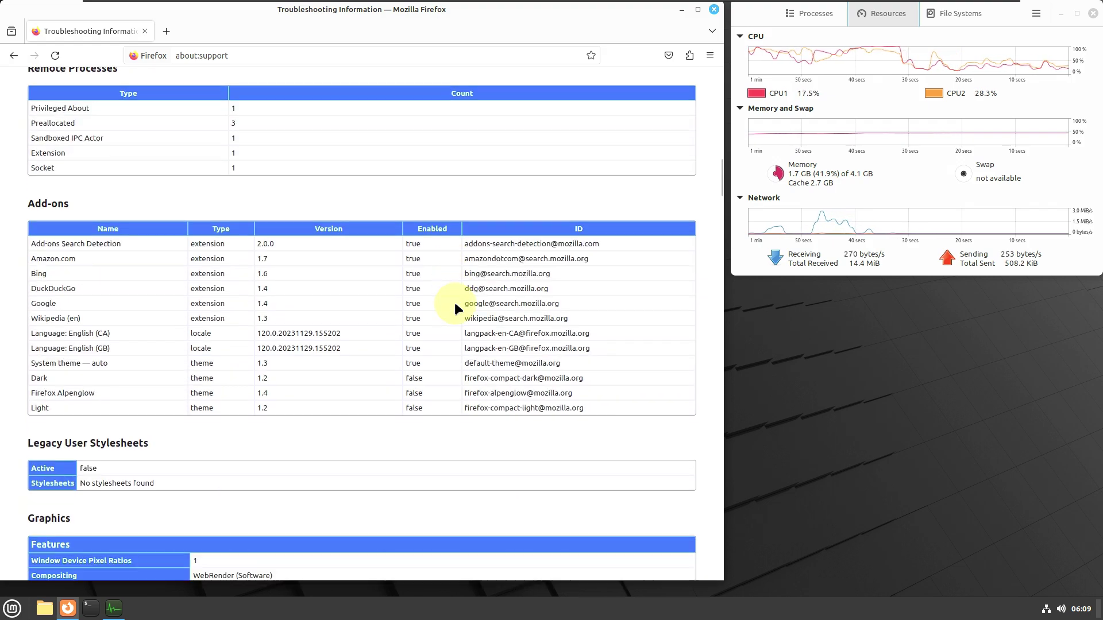
scroll(453, 302, down, 10)
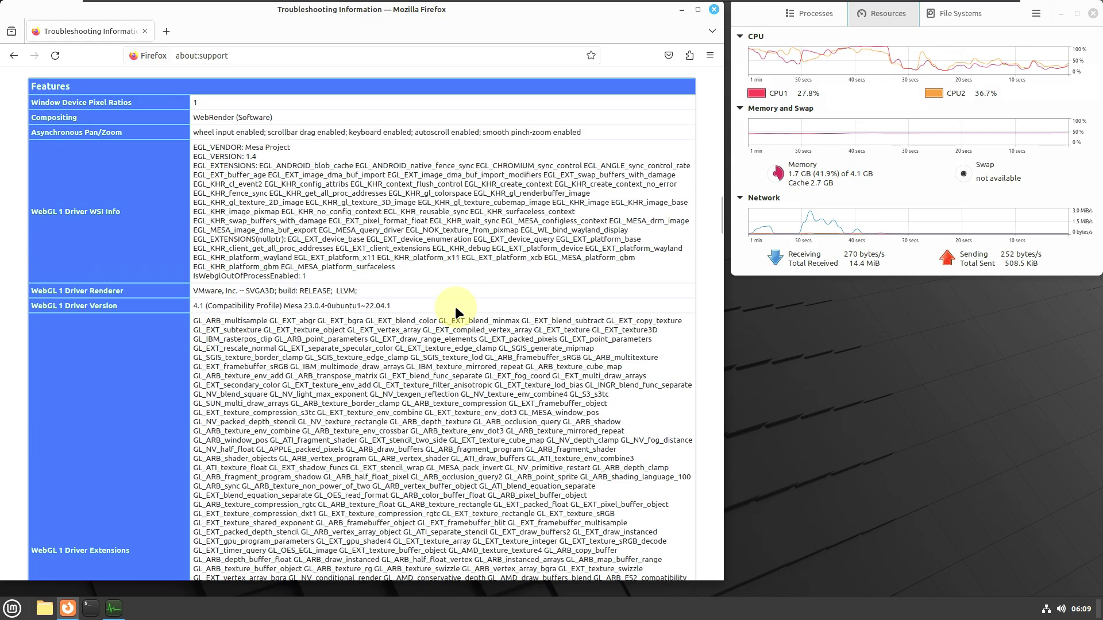
scroll(456, 313, down, 4)
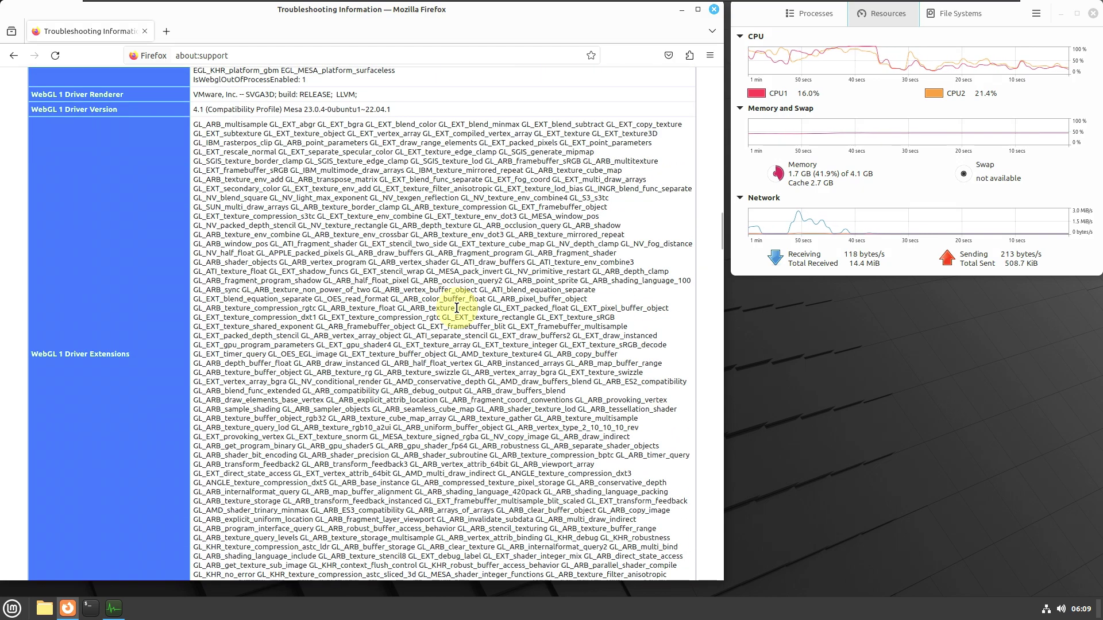
scroll(457, 308, down, 10)
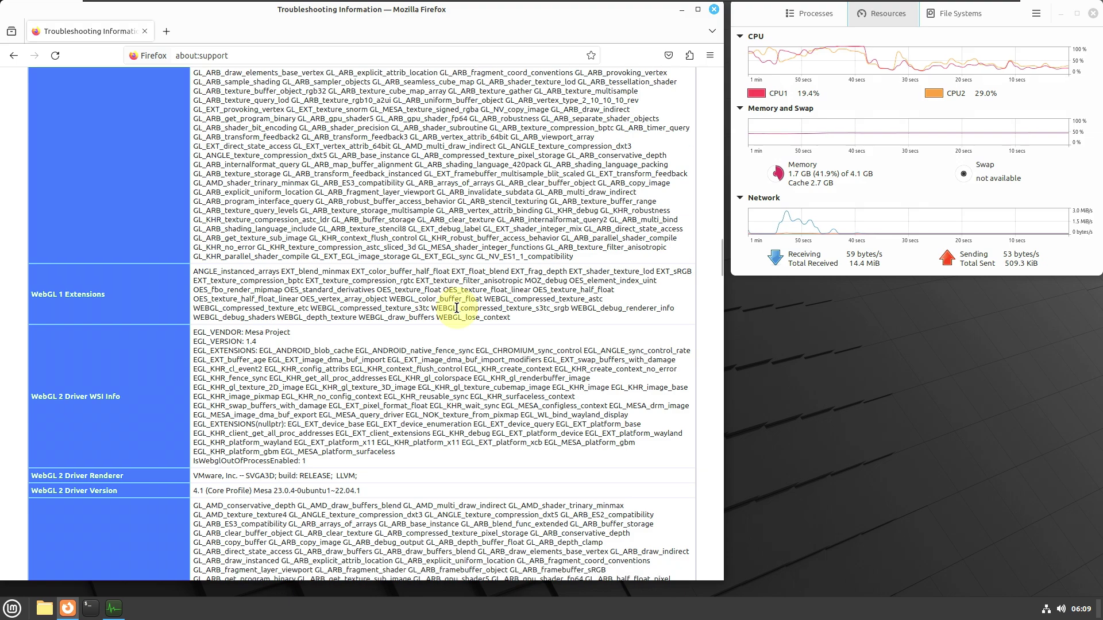
scroll(457, 309, down, 6)
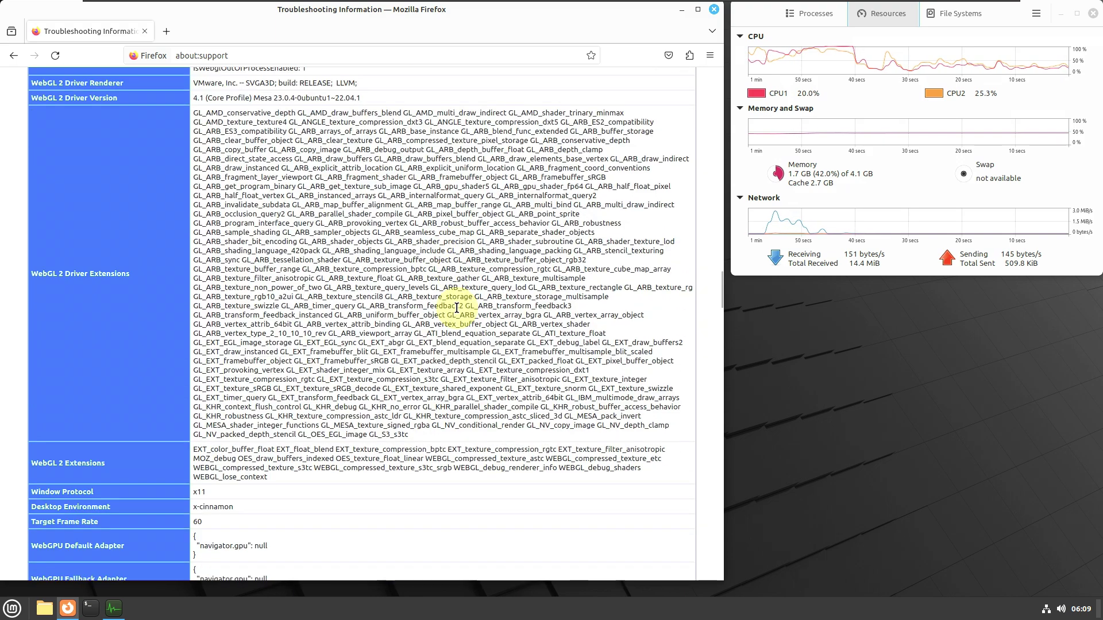
scroll(457, 308, down, 9)
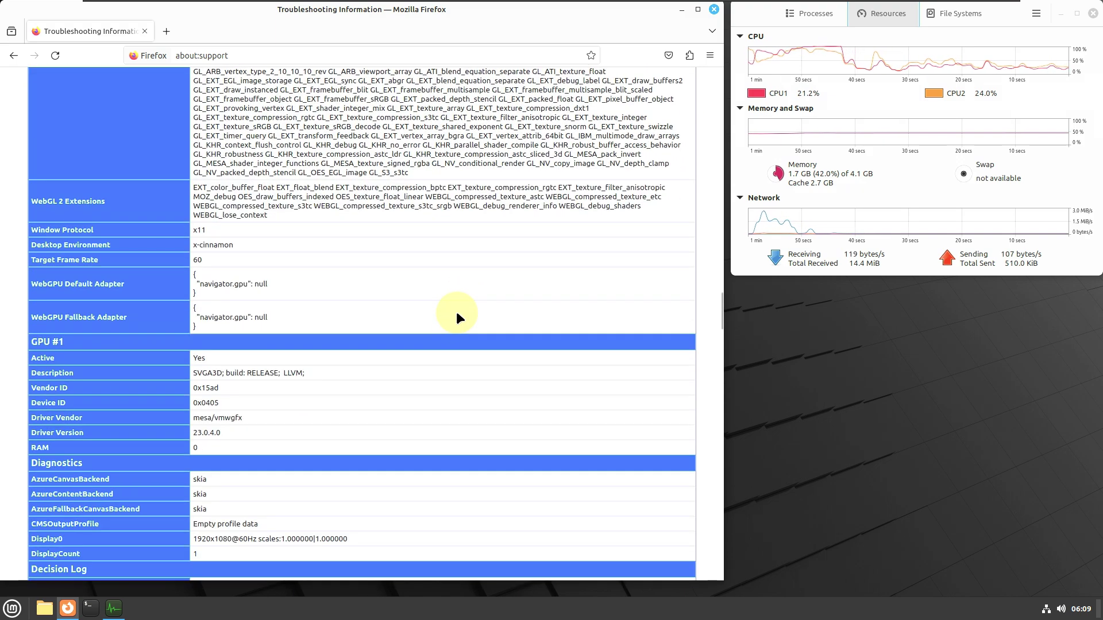
Examine the remaining troubleshooting sections, including the decision log, media, environment variables, modified preferences, sandbox and localization, and return to the page start
scroll(456, 311, down, 11)
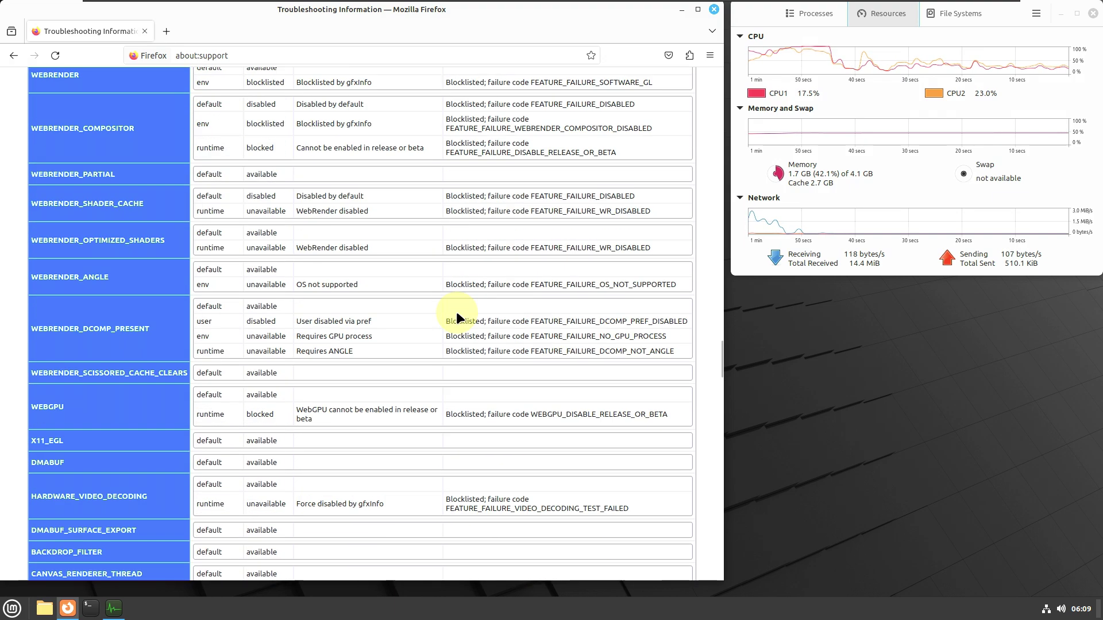
scroll(456, 311, down, 6)
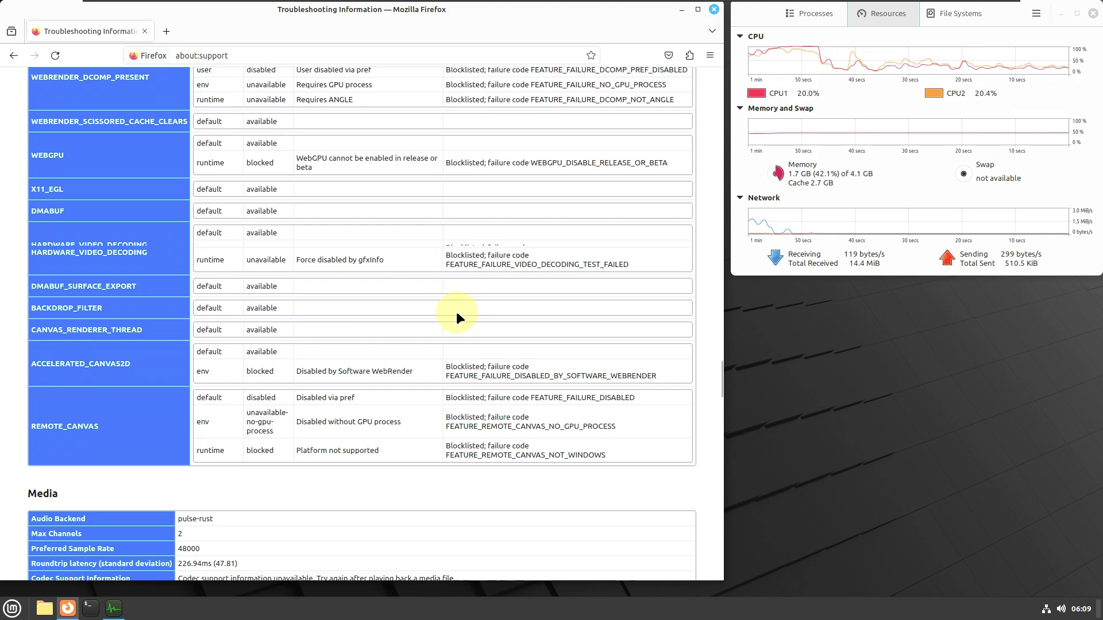
scroll(455, 311, down, 11)
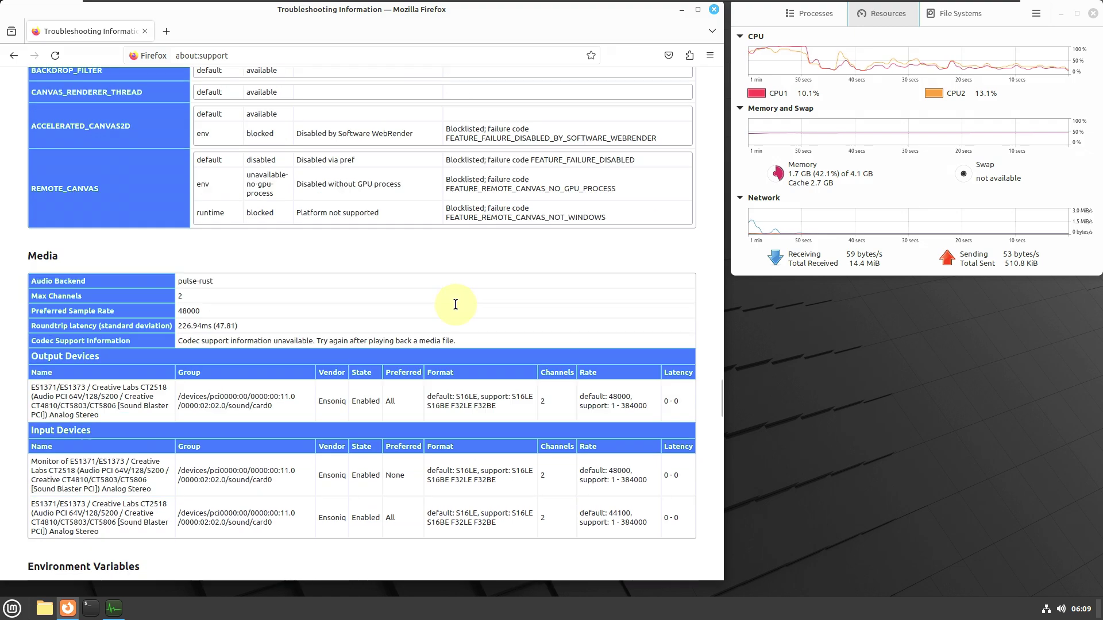
scroll(456, 306, down, 10)
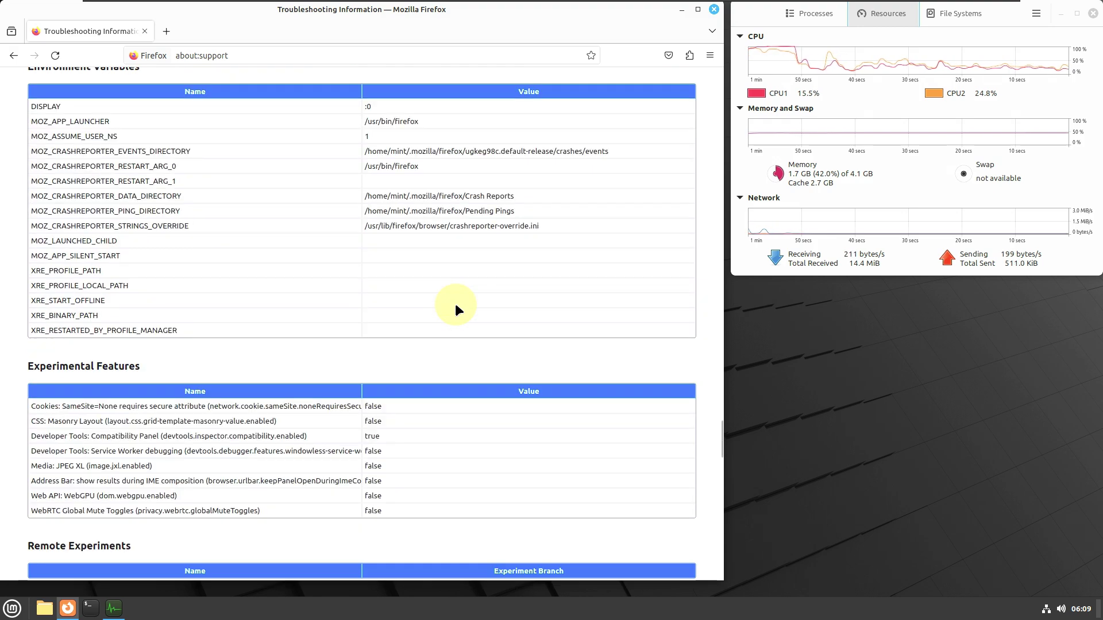
scroll(455, 311, down, 15)
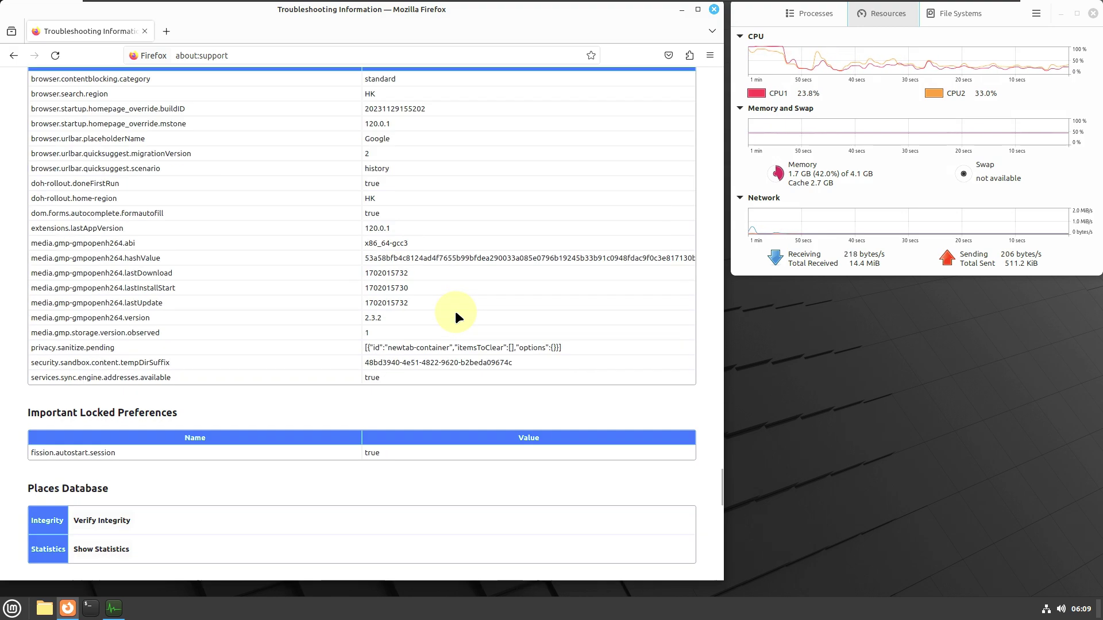
scroll(455, 311, down, 16)
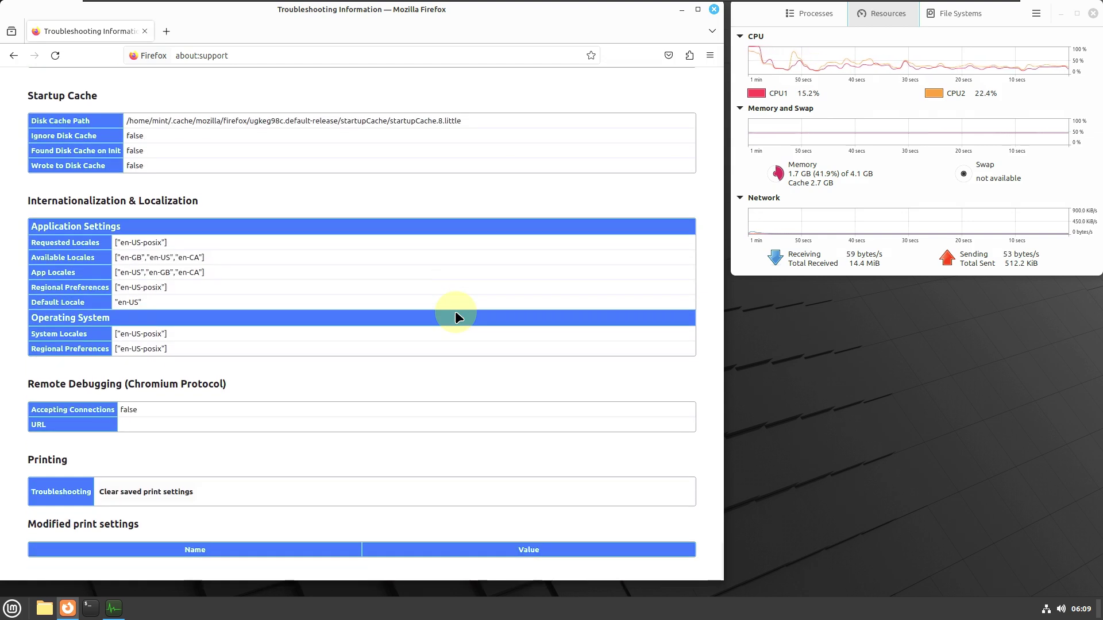
scroll(455, 311, up, 12)
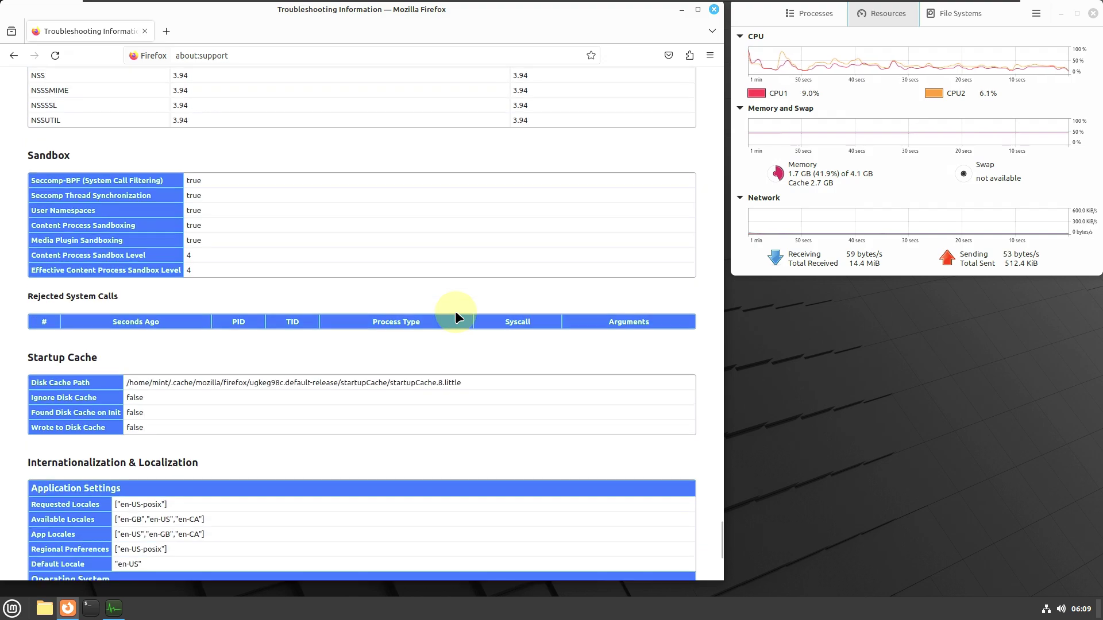
scroll(454, 311, up, 10)
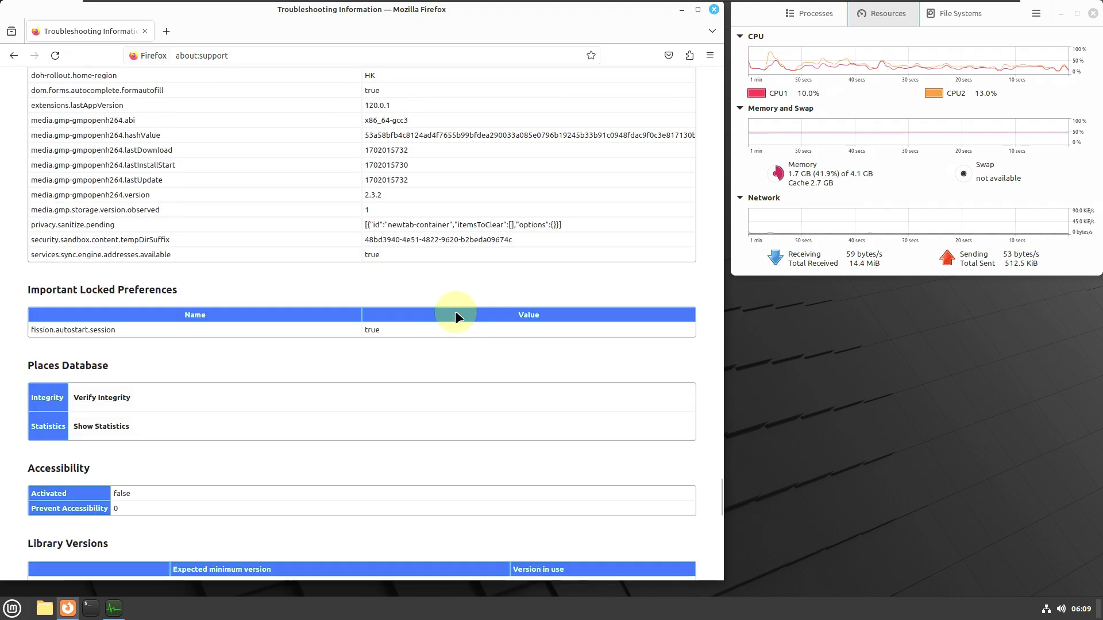
scroll(454, 311, up, 11)
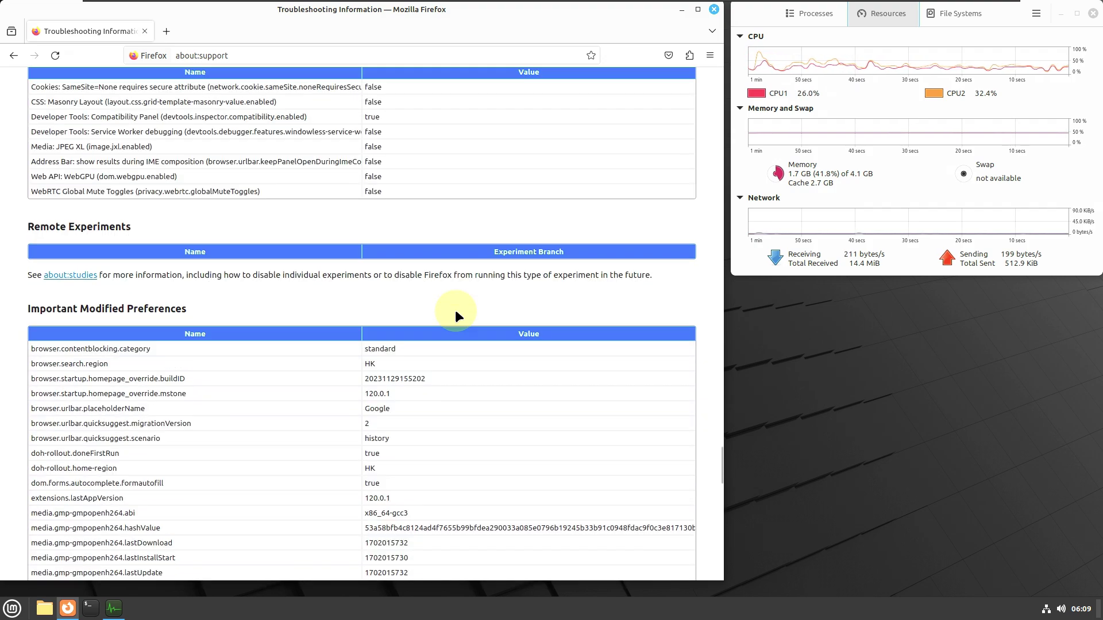
scroll(455, 312, up, 10)
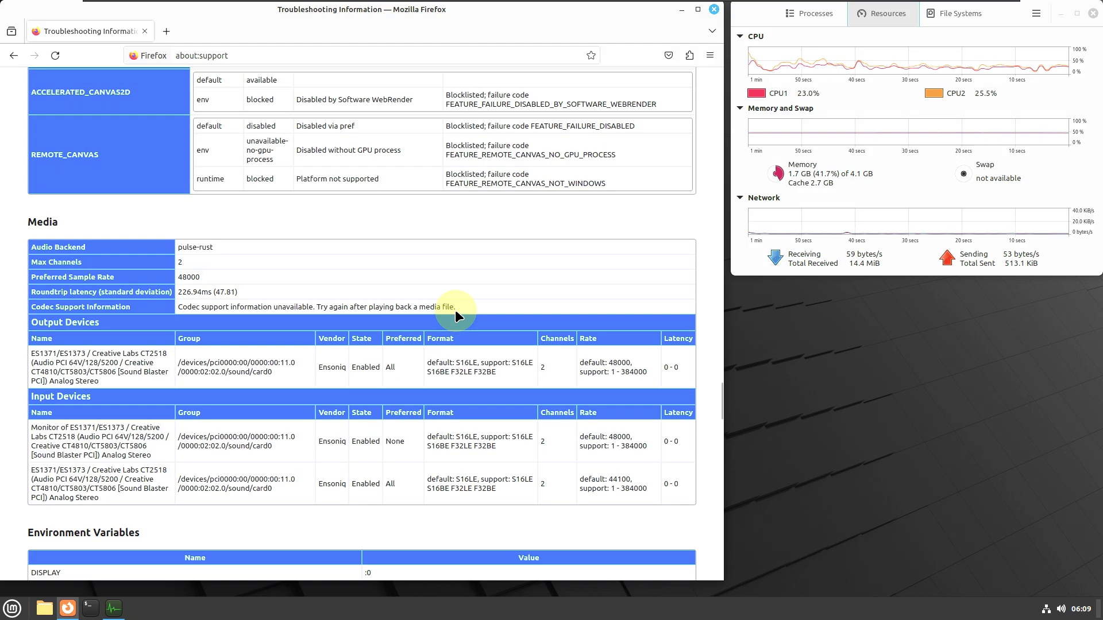
scroll(455, 314, up, 10)
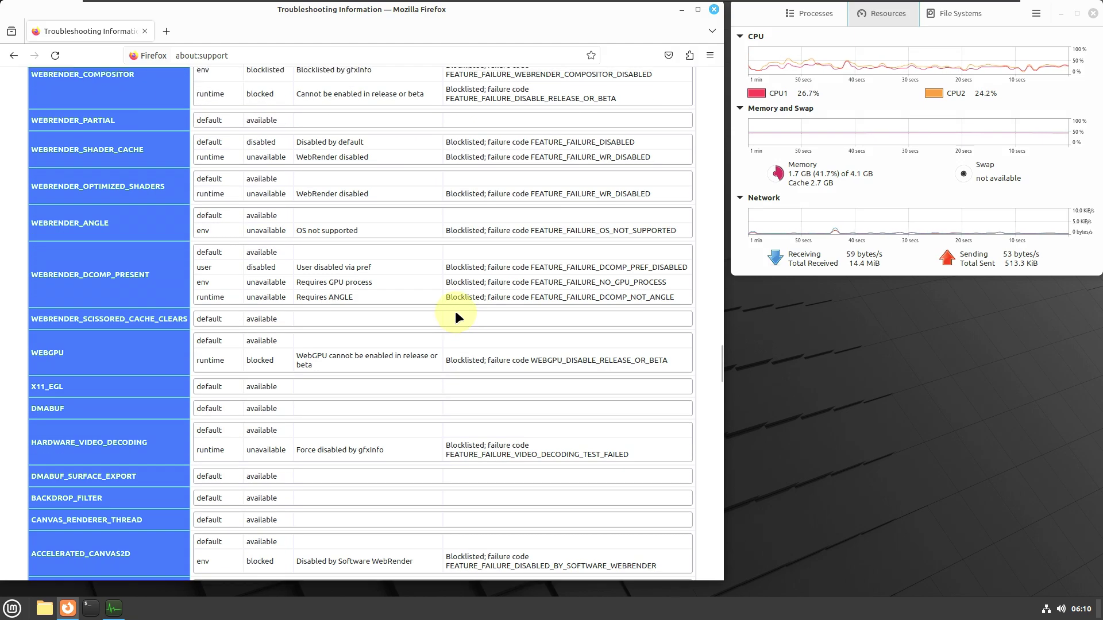
scroll(455, 315, up, 4)
scroll(455, 311, up, 10)
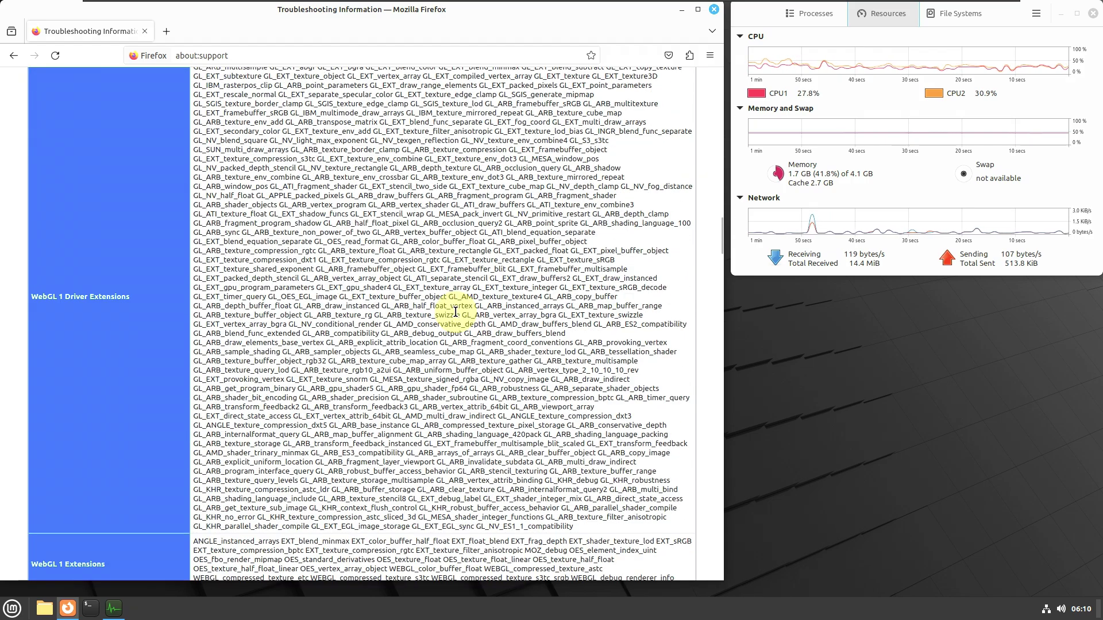
scroll(455, 312, up, 15)
scroll(455, 312, up, 18)
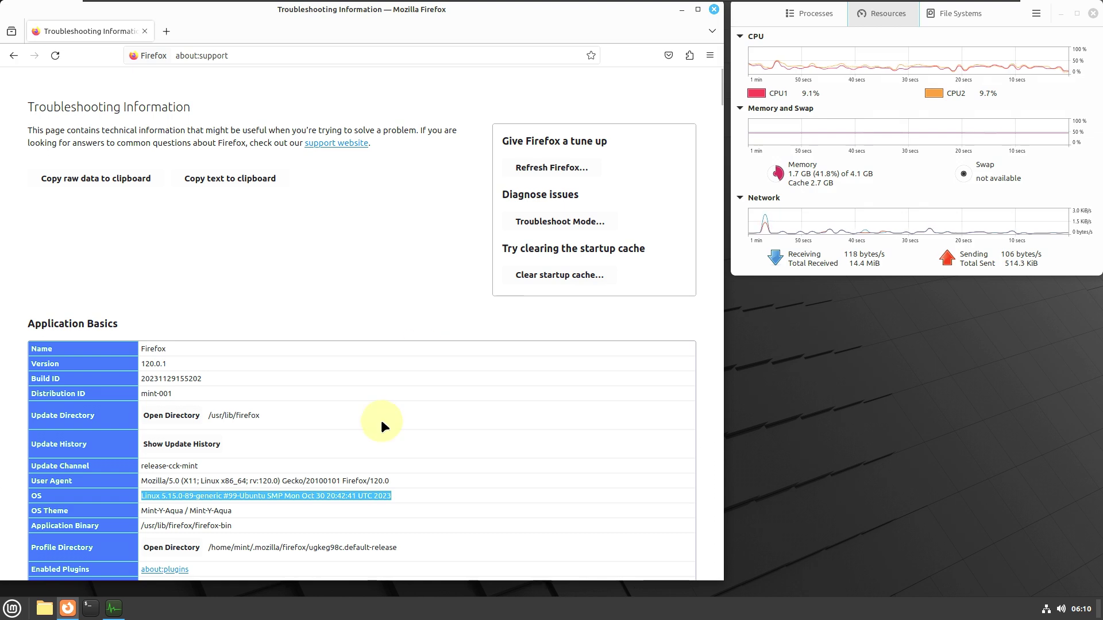
Load linuxmint.com in the current tab in place of the about:support page
click(237, 60)
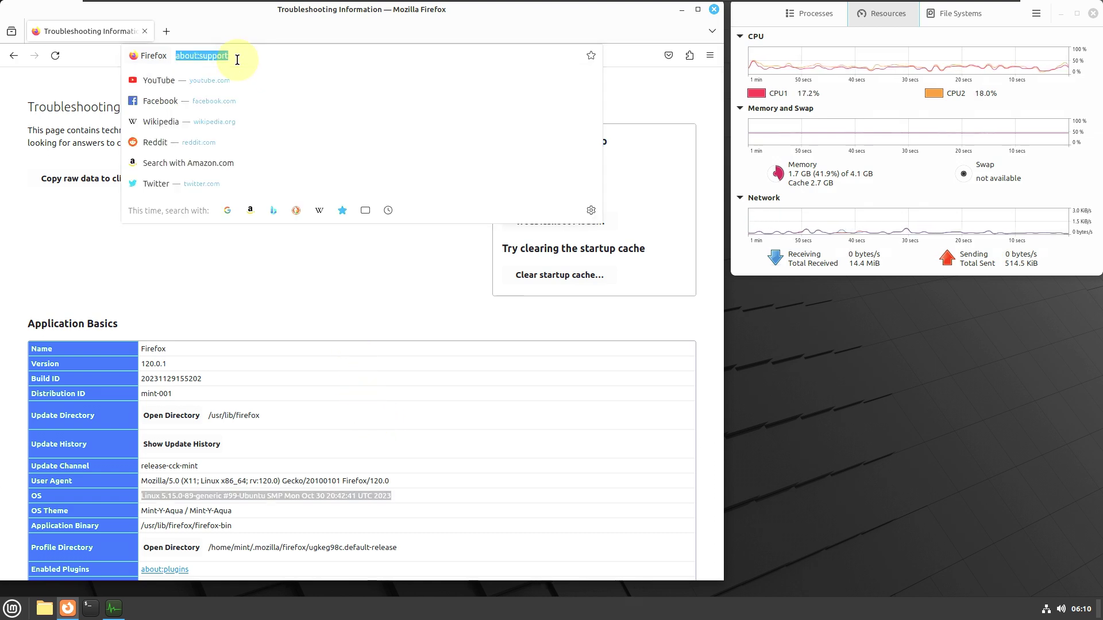
key(BackSpace)
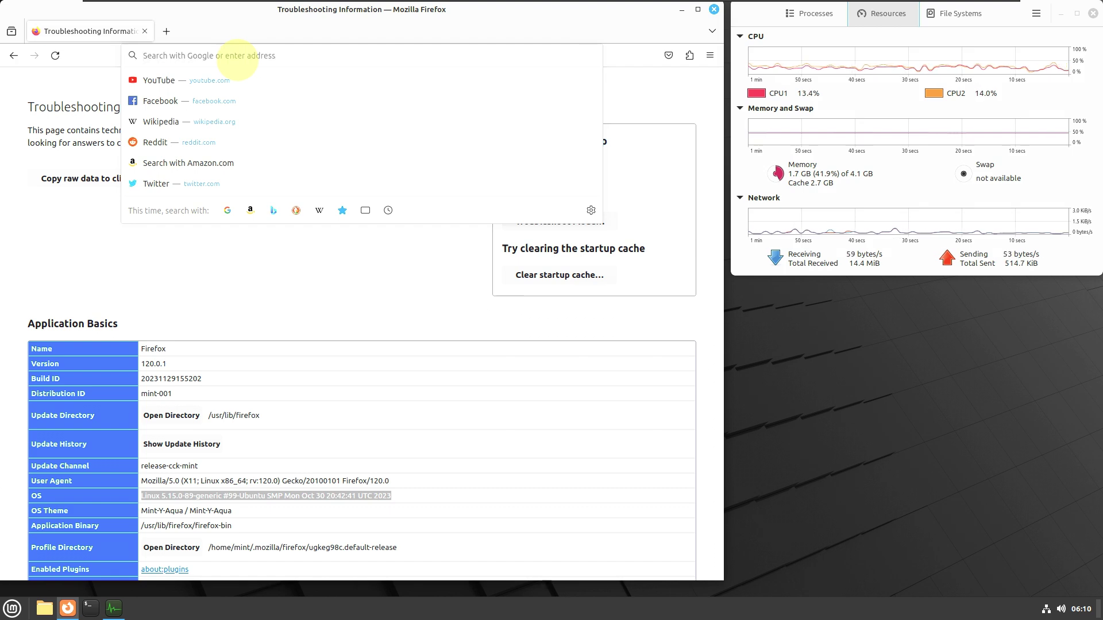
text(sta)
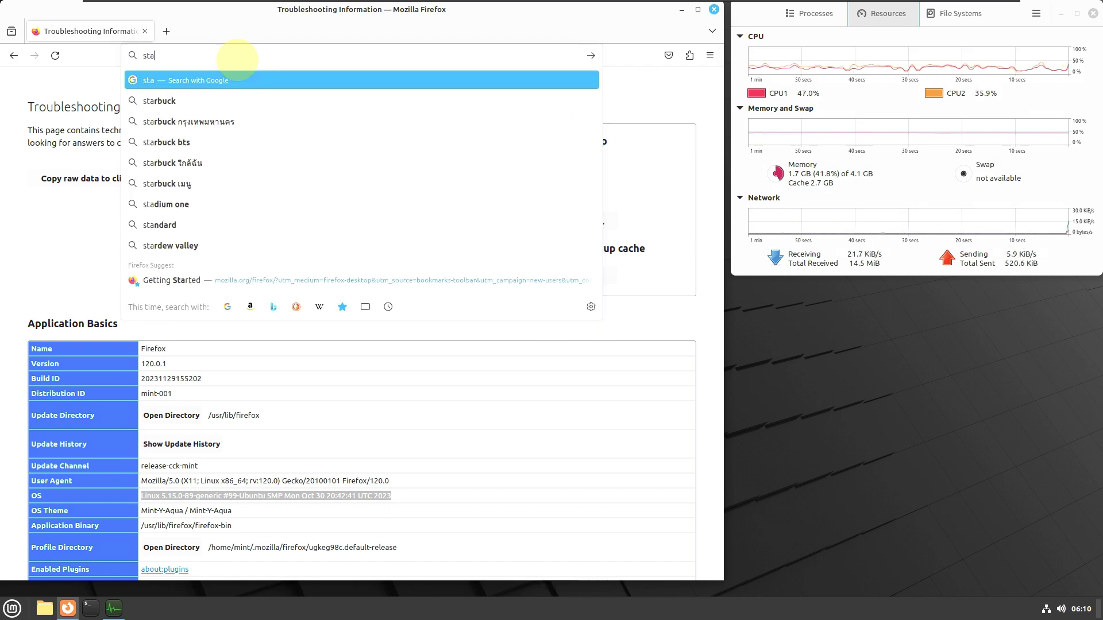
key(BackSpace)
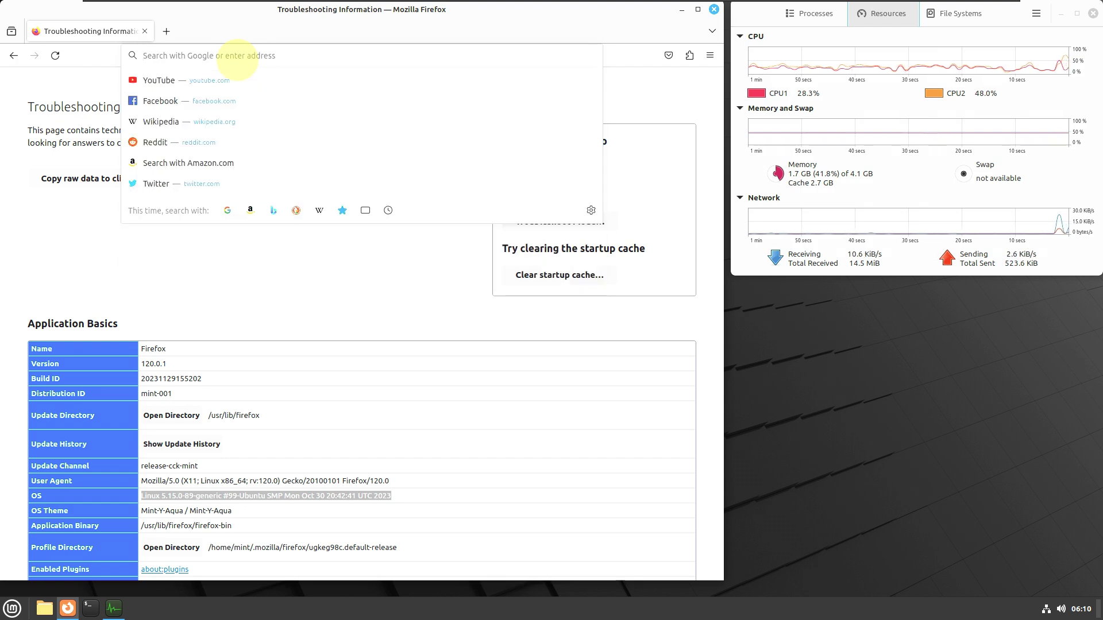
text(linu)
text(xm)
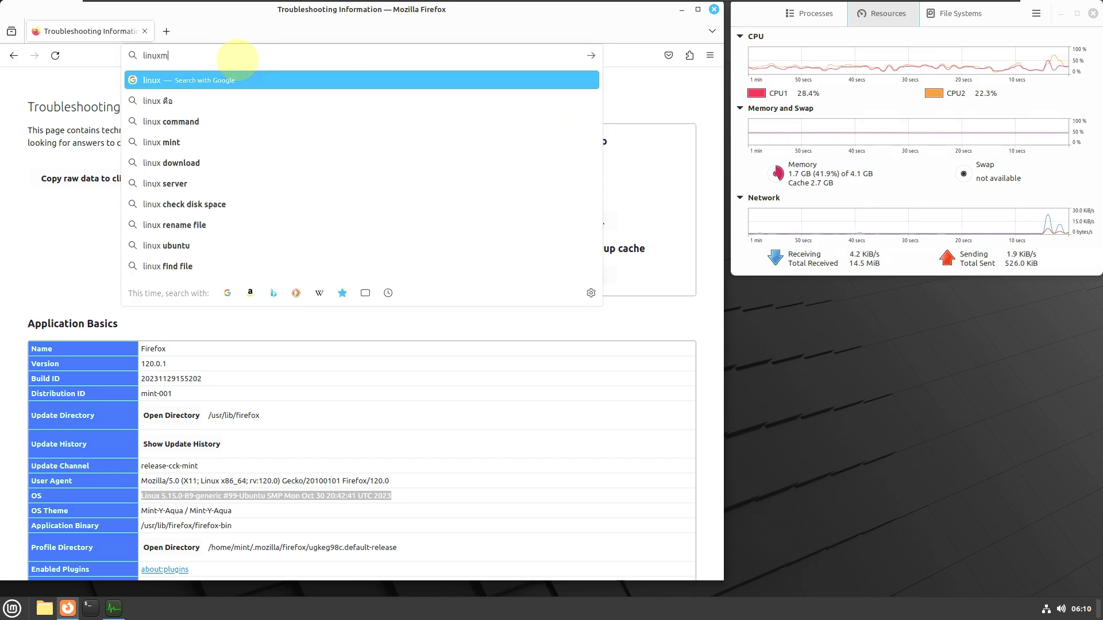
text(int.com)
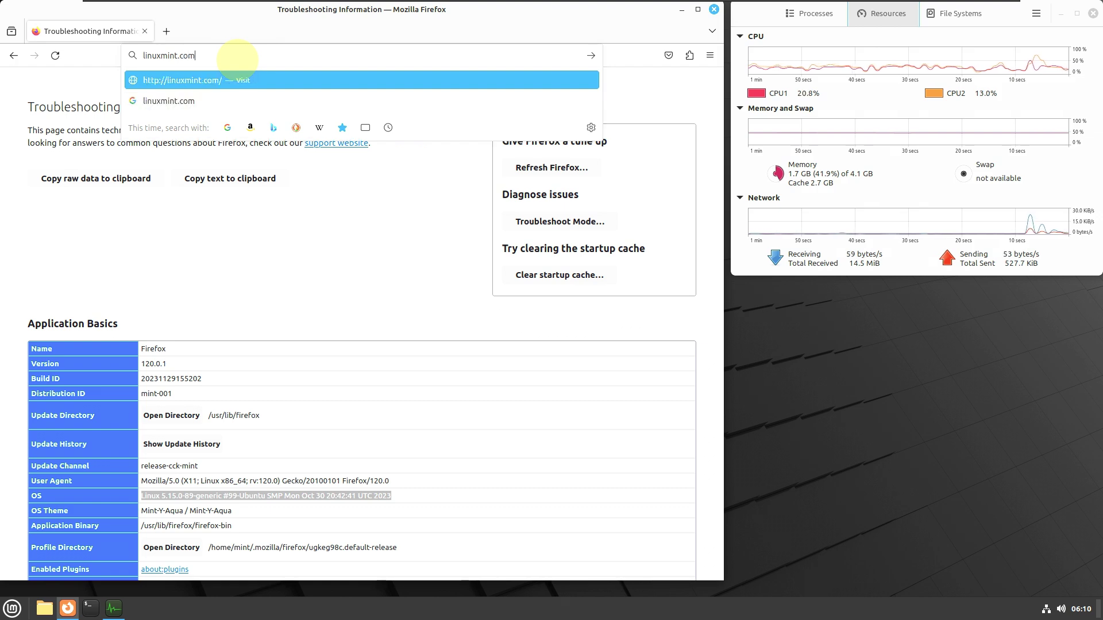
key(Return)
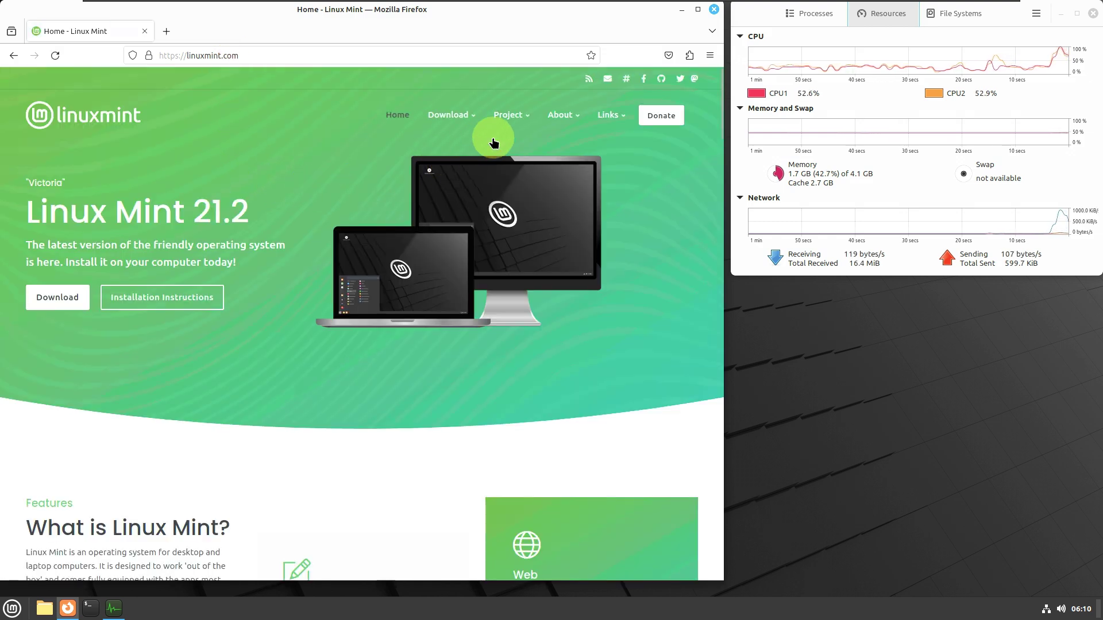
Open the official Linux Mint Blog from the website and highlight the Linux Mint 21.3 section of the November 2023 news post
mouse_move(582, 115)
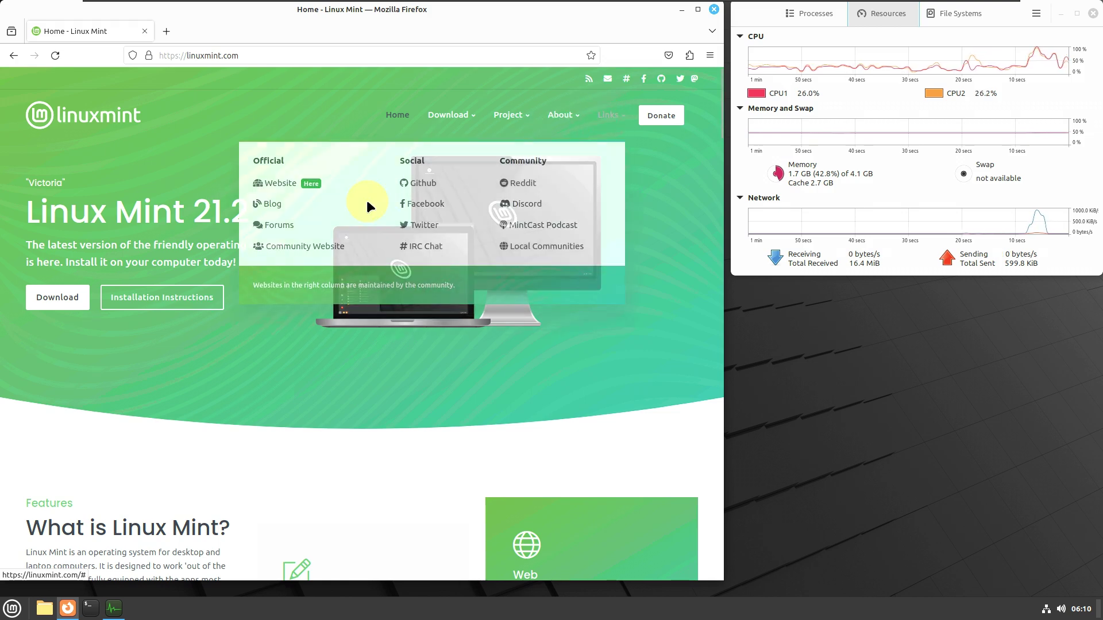
click(272, 203)
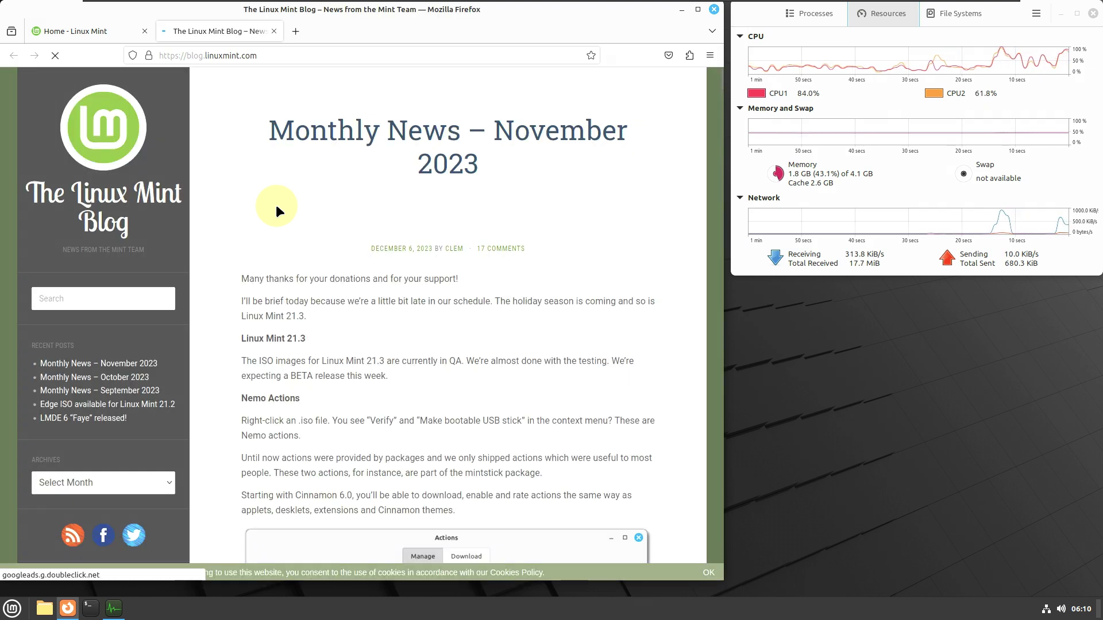
scroll(328, 249, down, 4)
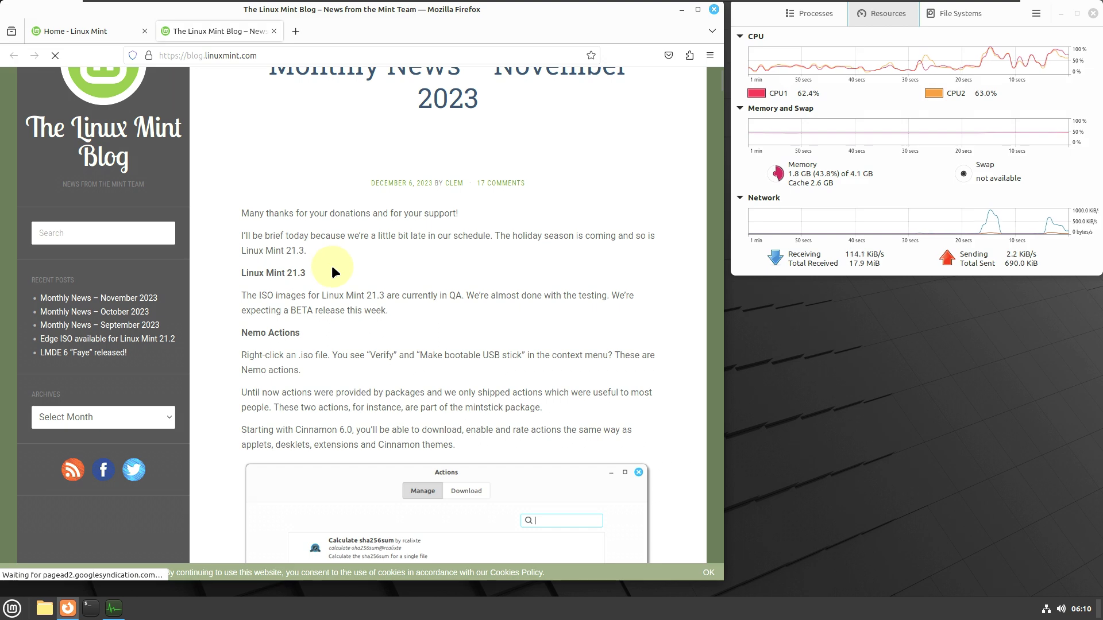
scroll(331, 265, up, 4)
drag(241, 339, 416, 381)
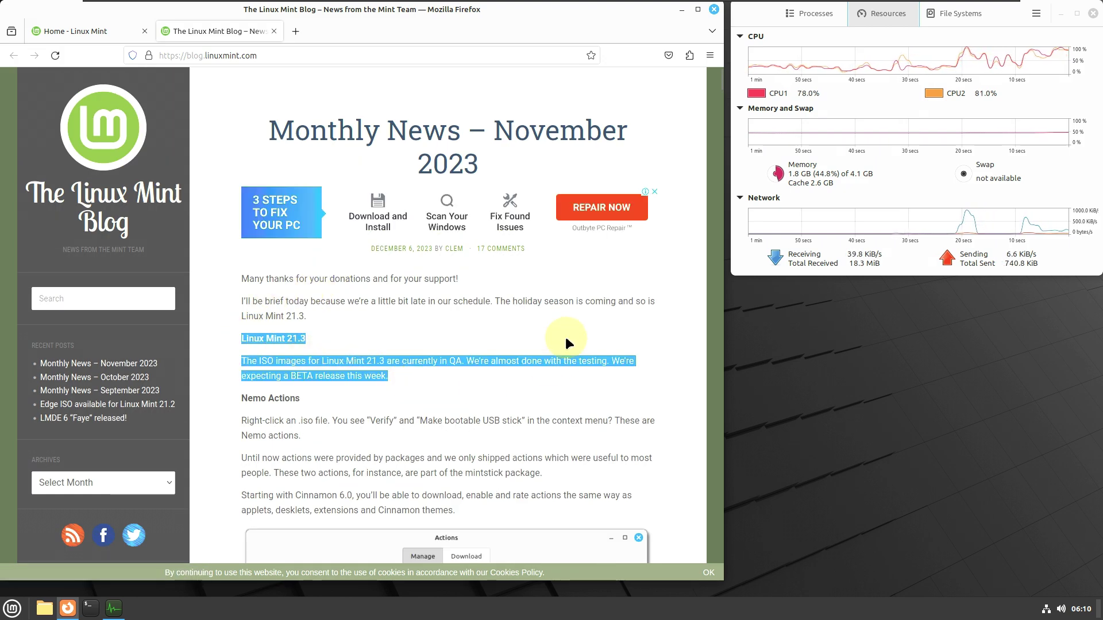
Read through the rest of the November 2023 post, covering Nemo Actions, Wayland Support, Other News, Sponsorships and the October donations
scroll(565, 333, down, 1)
scroll(564, 324, down, 2)
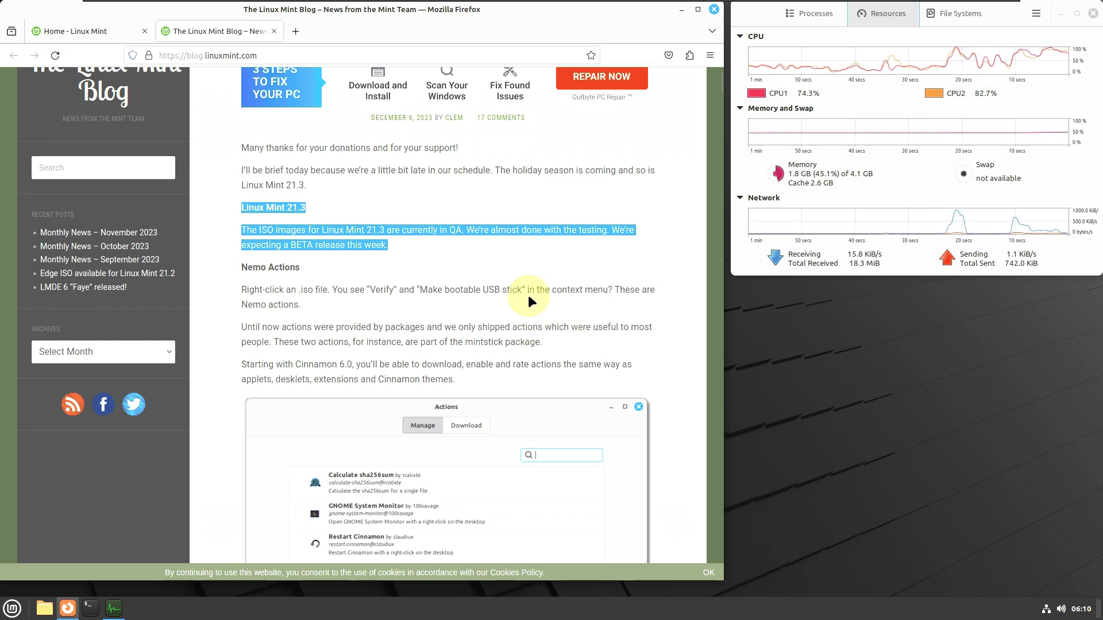
scroll(528, 295, down, 3)
scroll(528, 295, down, 4)
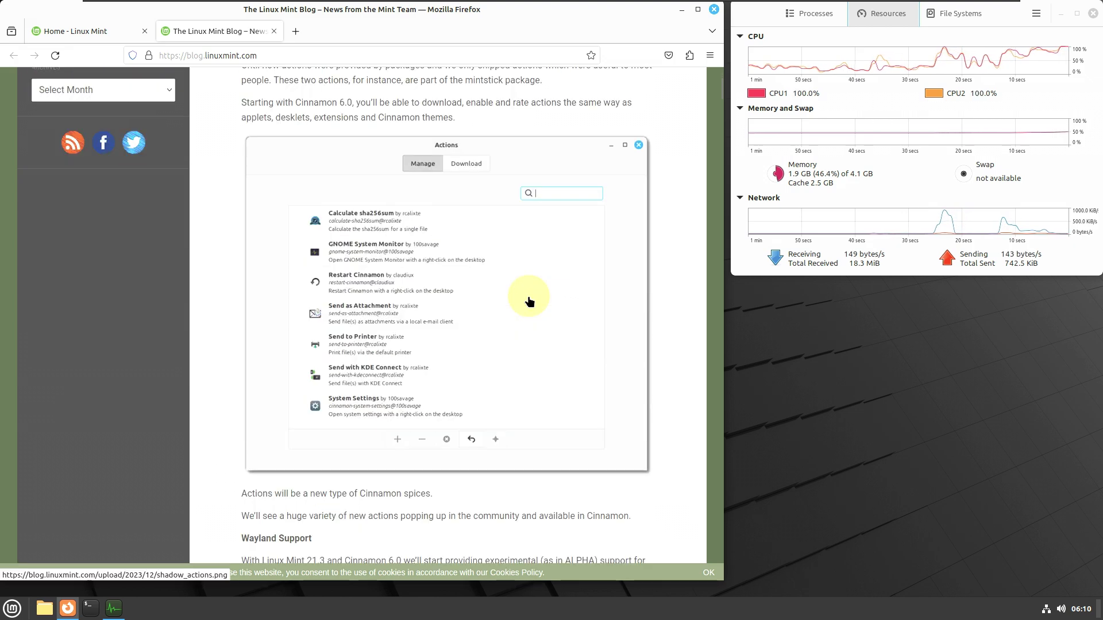
scroll(347, 316, down, 4)
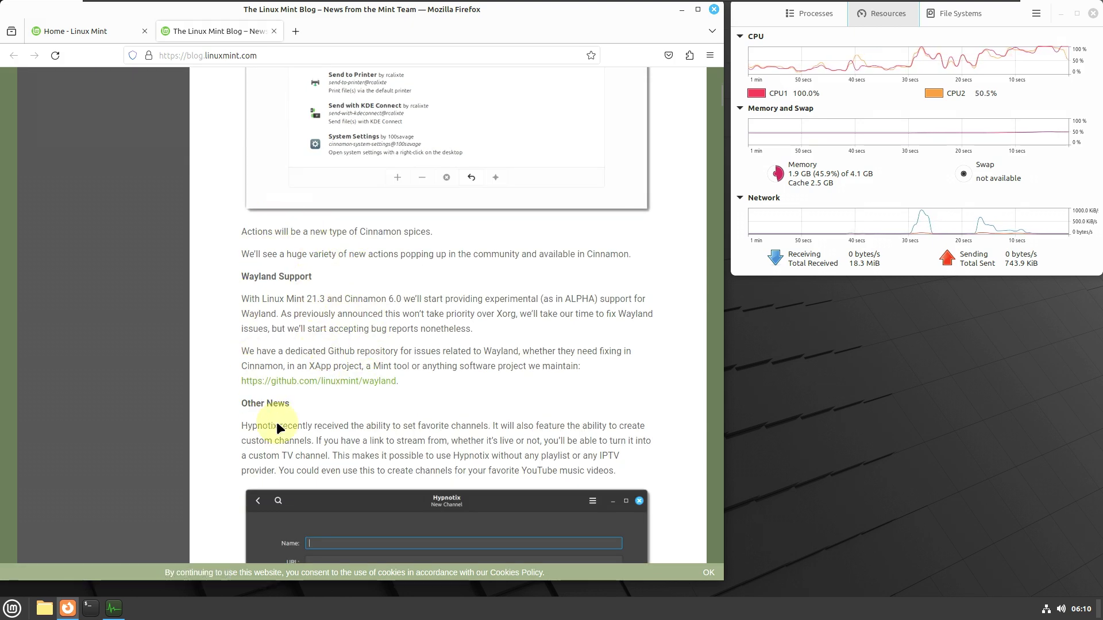
scroll(290, 432, down, 1)
scroll(288, 437, down, 9)
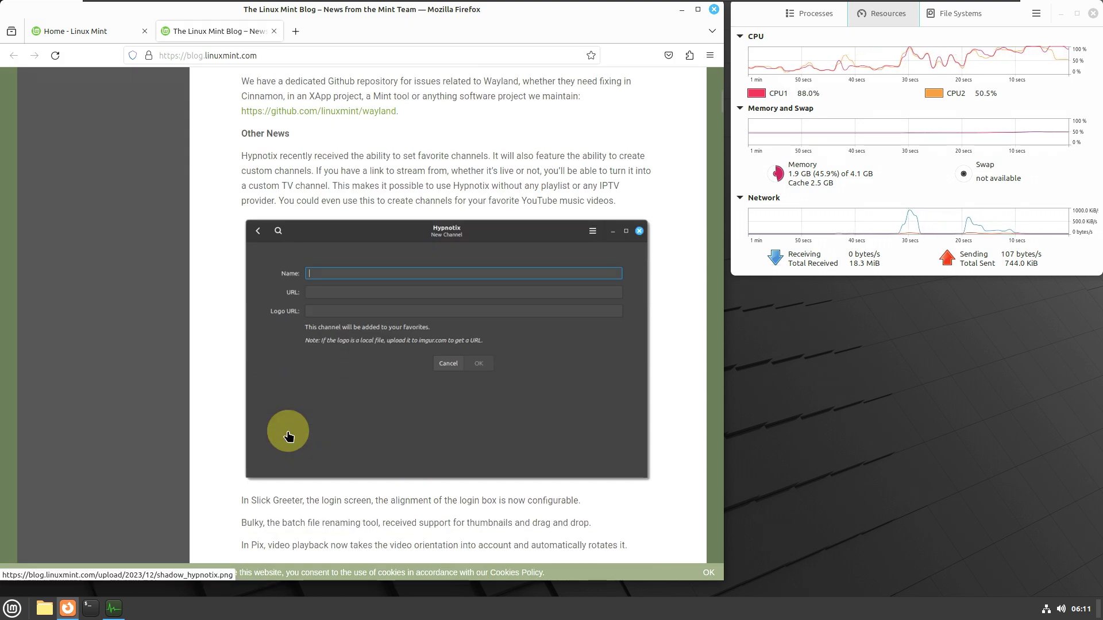
scroll(289, 436, down, 4)
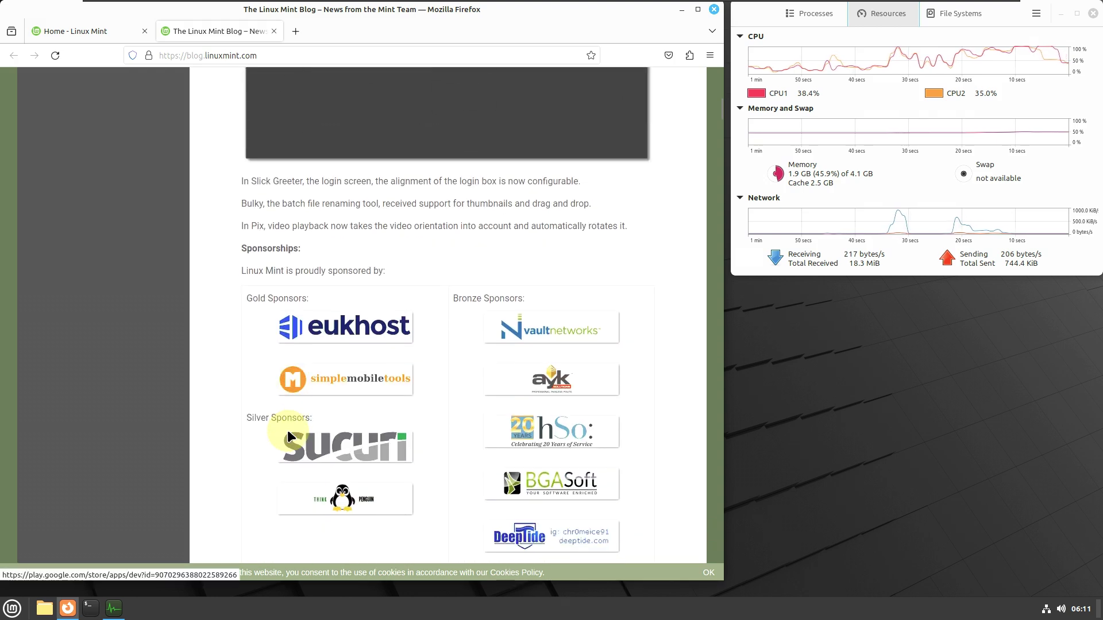
scroll(288, 430, down, 8)
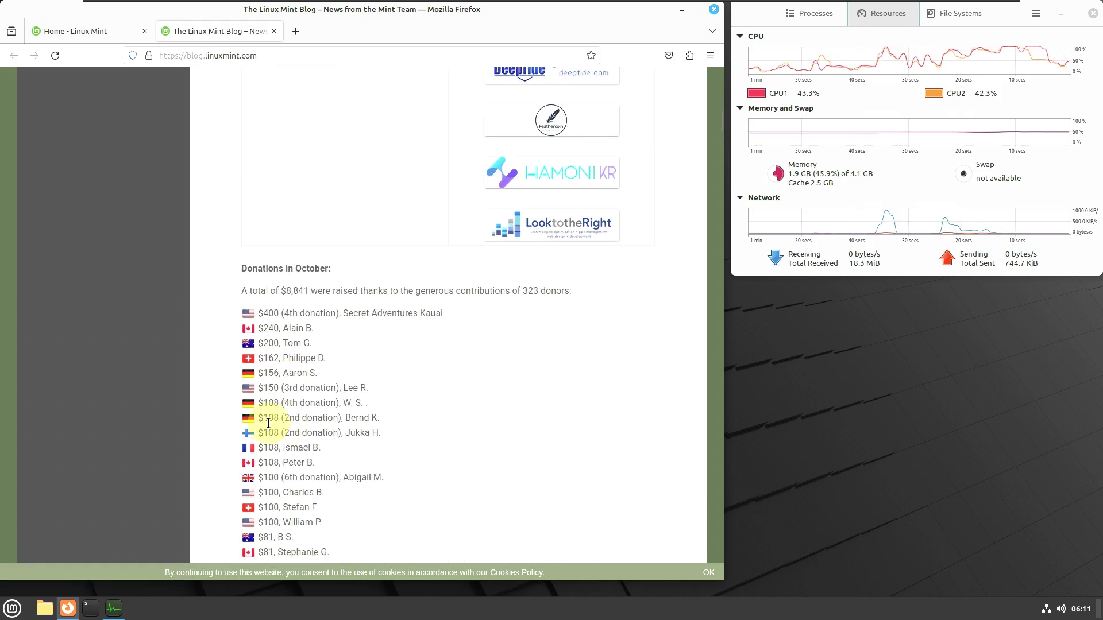
Close the blog tab and open the Linux Mint 21.2 download page from the home page
click(273, 31)
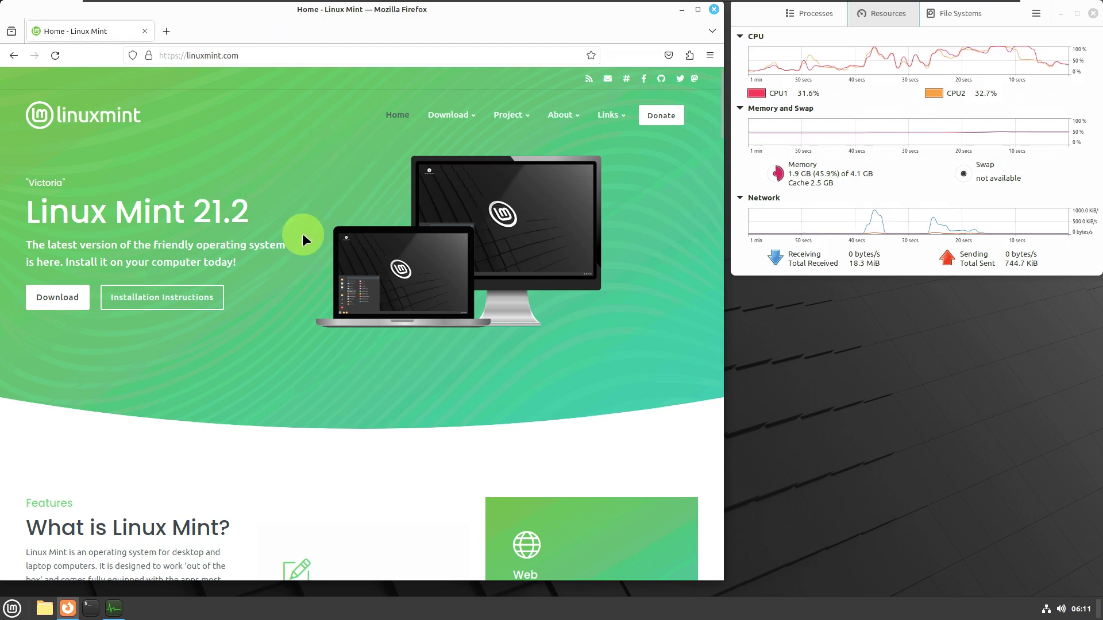
click(77, 297)
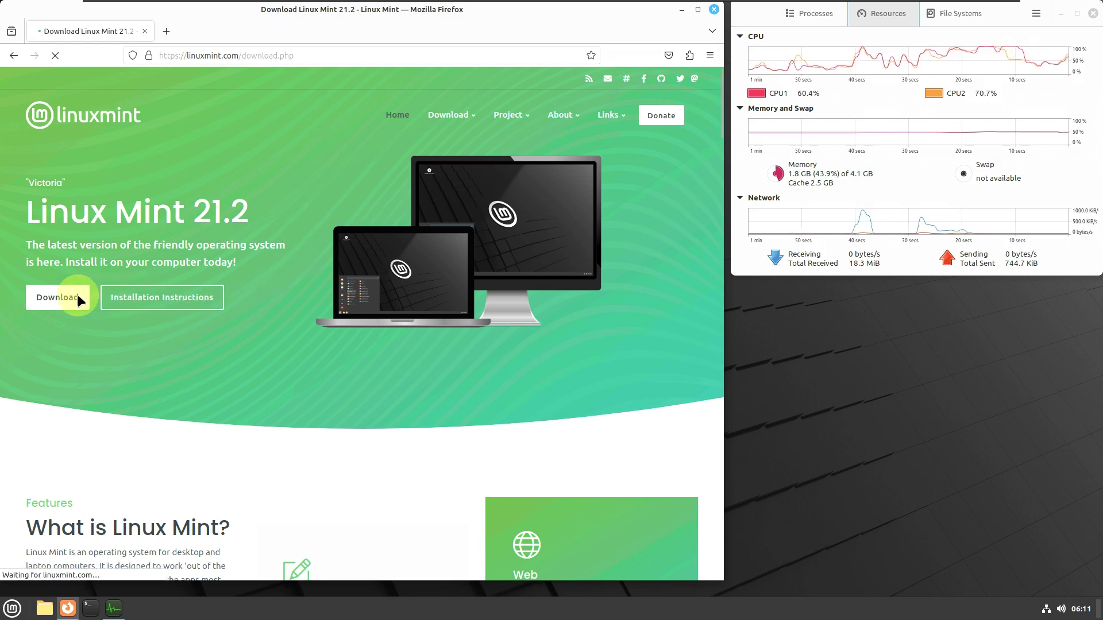
scroll(434, 286, down, 1)
scroll(439, 256, up, 1)
Check the website's About links and open the Mirrors page listed under the project's Contributing section
click(568, 117)
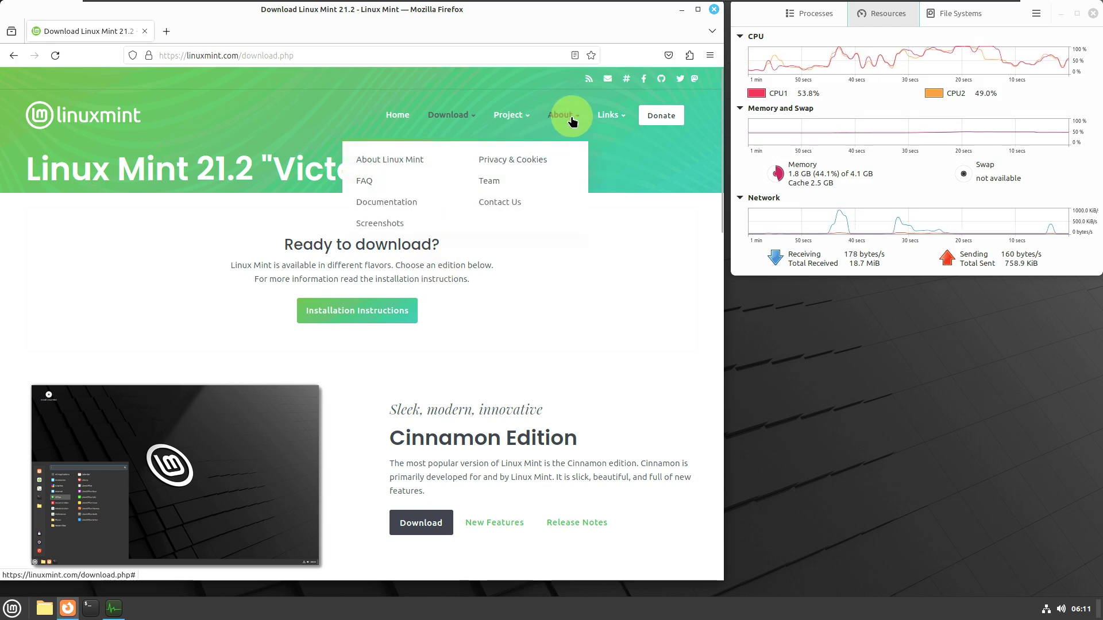
mouse_move(505, 132)
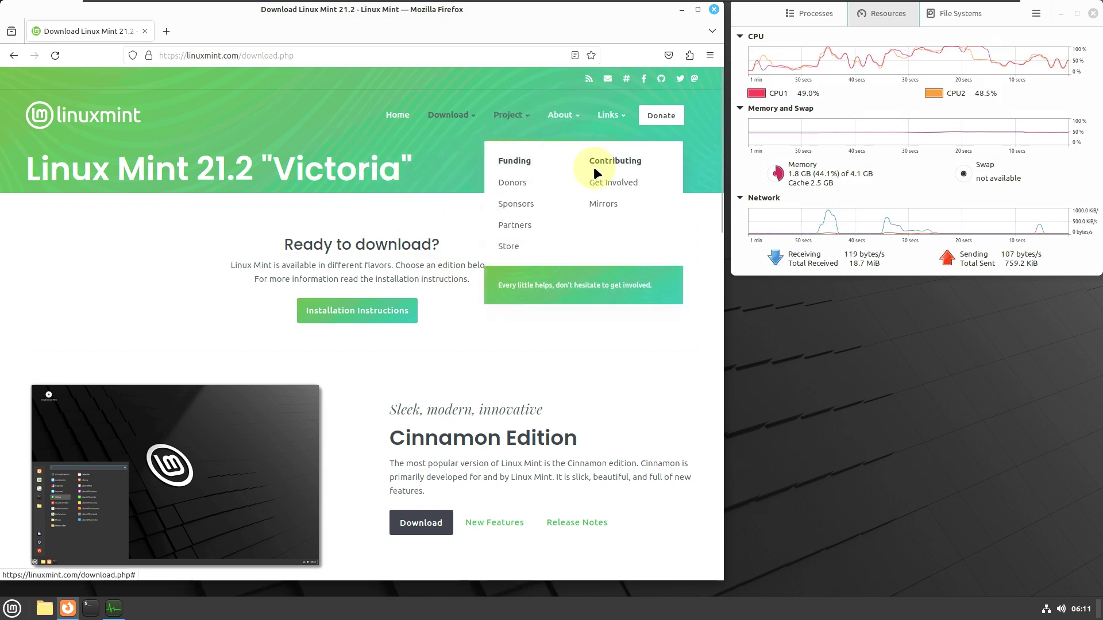
click(609, 207)
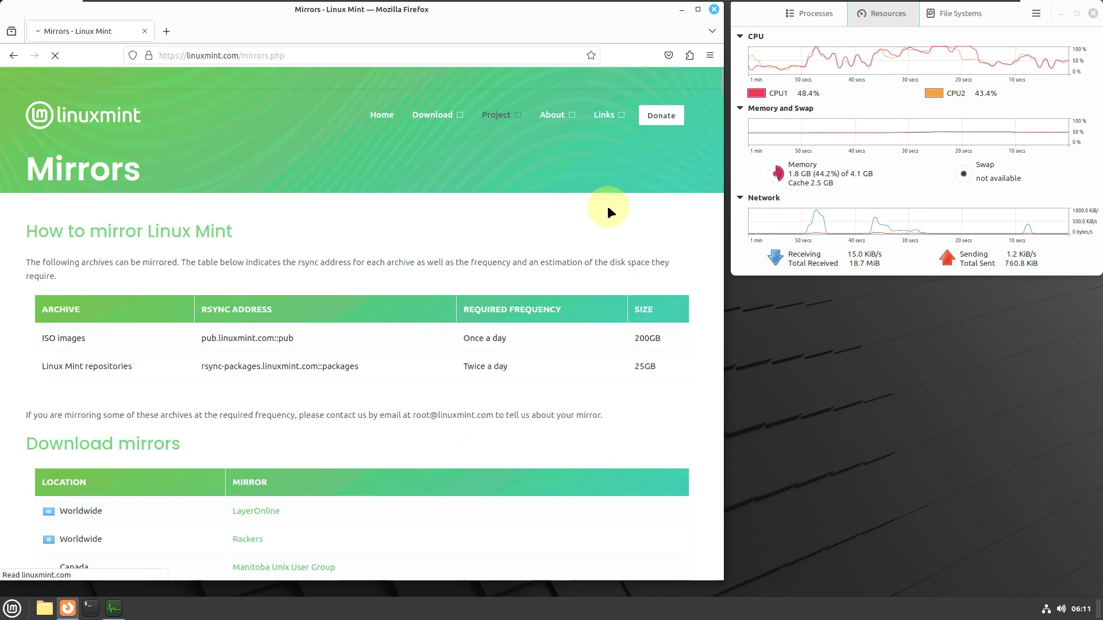
Open the kernel.org mirror from the worldwide download mirrors and go to its testing directory
scroll(441, 187, down, 3)
scroll(442, 191, down, 2)
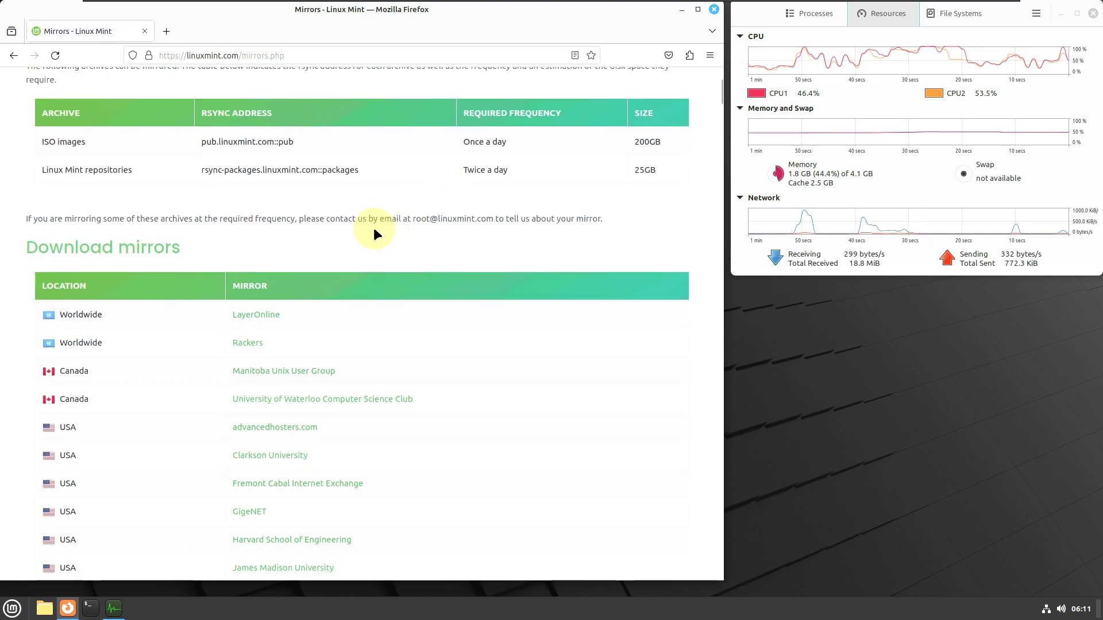
click(264, 321)
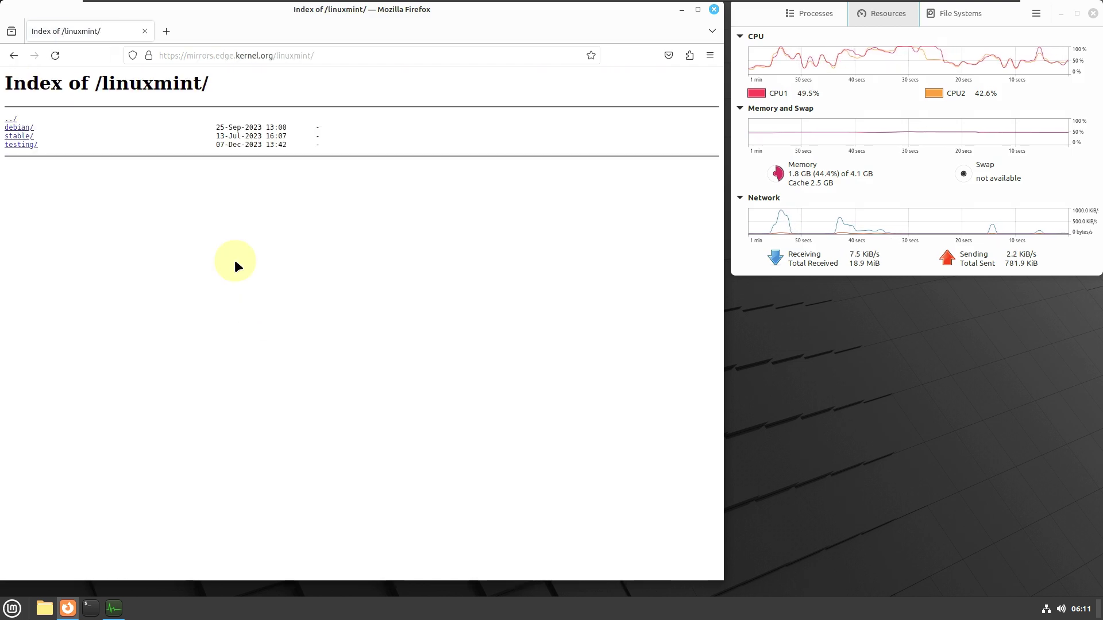
click(27, 148)
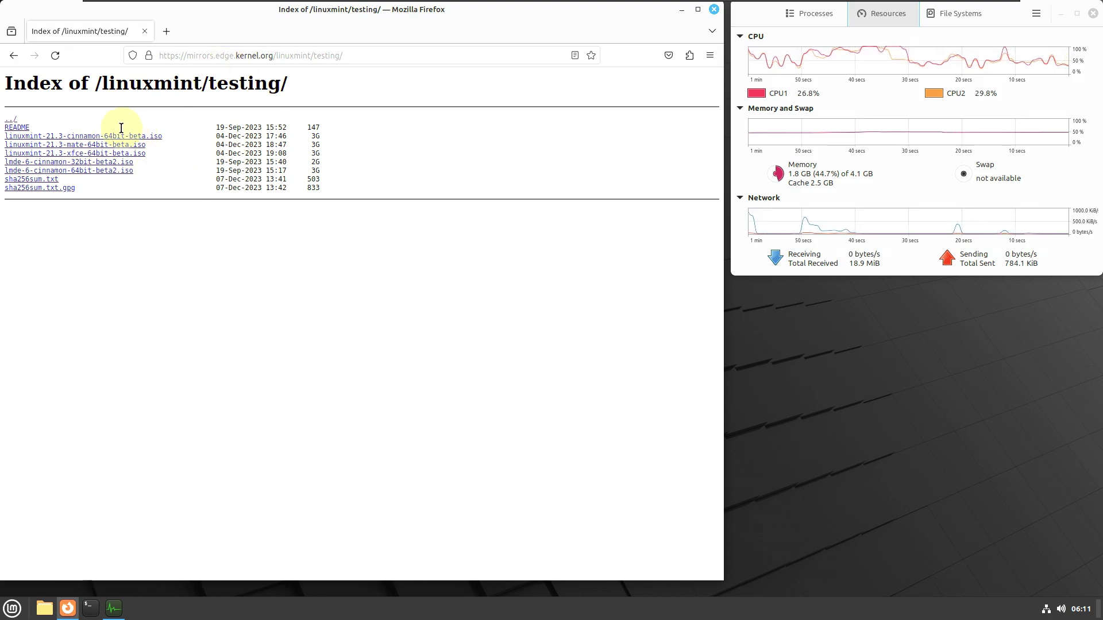
Start downloading linuxmint-21.3-cinnamon-64bit-beta.iso in a new tab, cancel the download and close the browser
right_click(139, 138)
click(166, 145)
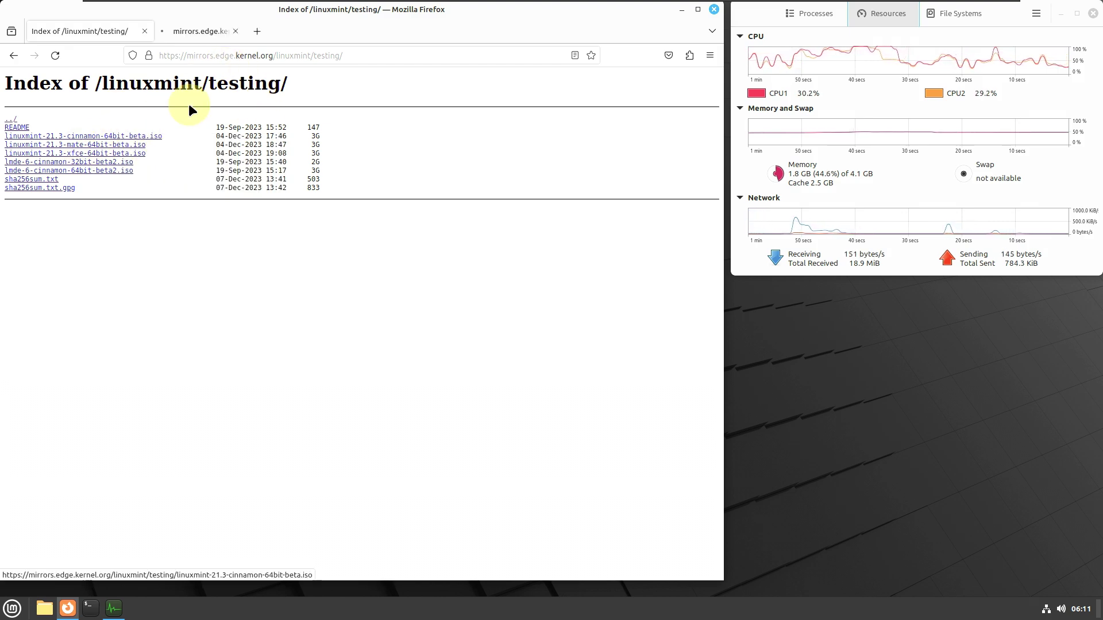
click(205, 31)
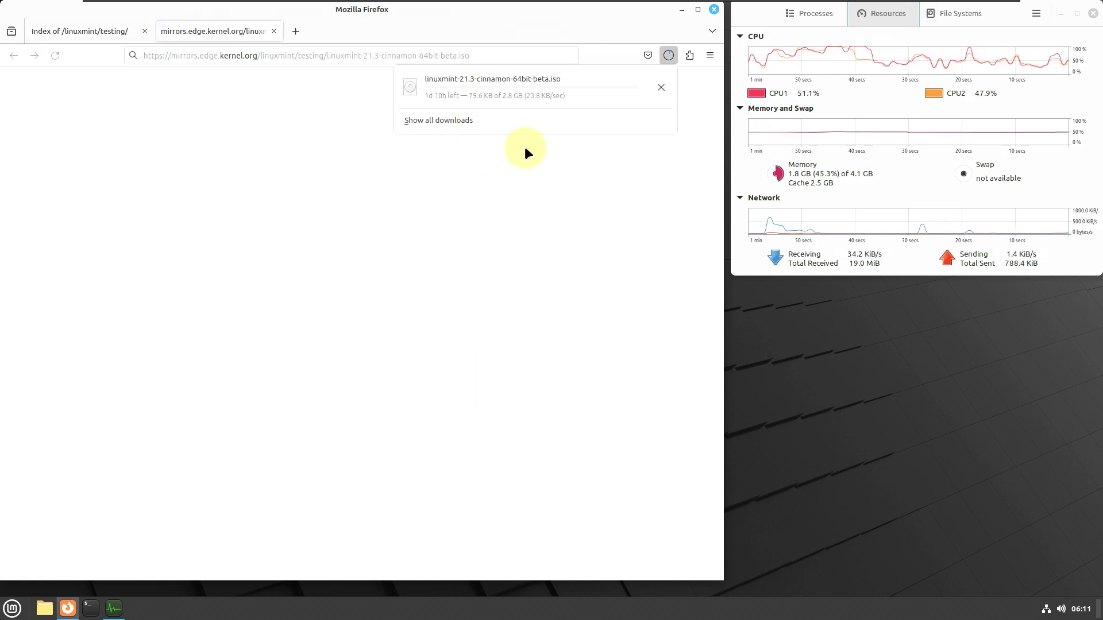
click(662, 87)
click(714, 9)
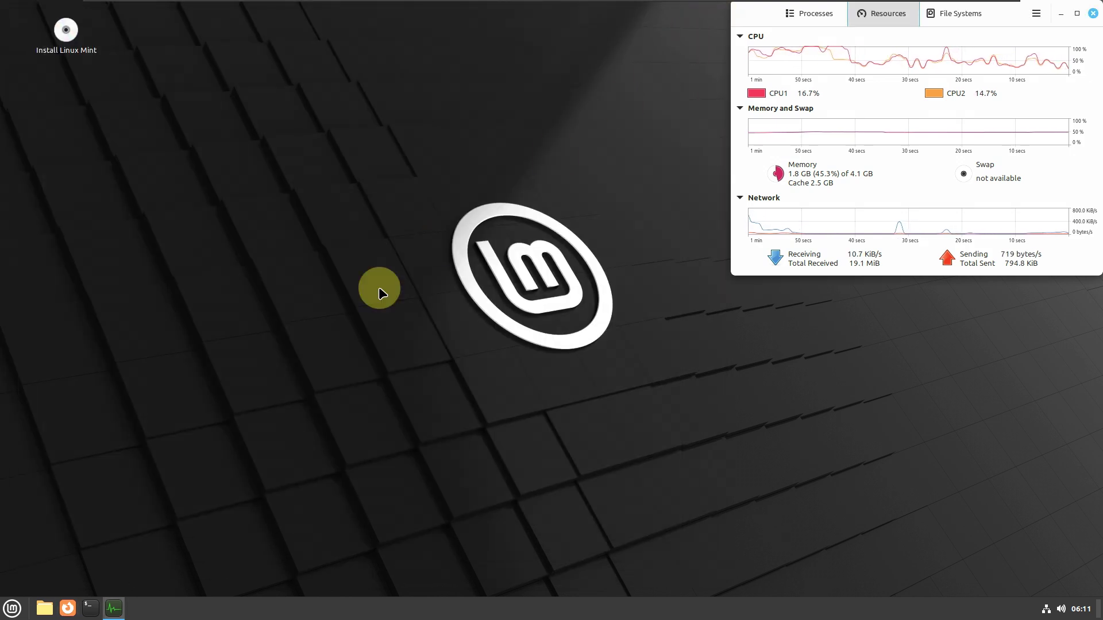
Open a terminal, move it to the desktop's upper-left corner and enlarge it to fill the space beside the system monitor
click(91, 609)
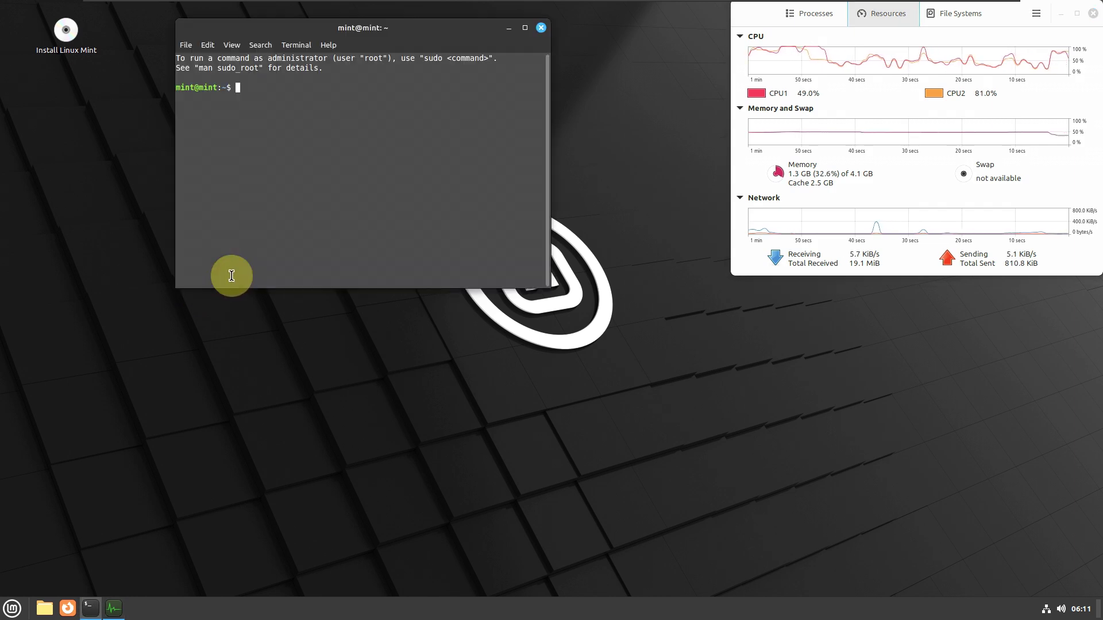
drag(308, 40, 187, 10)
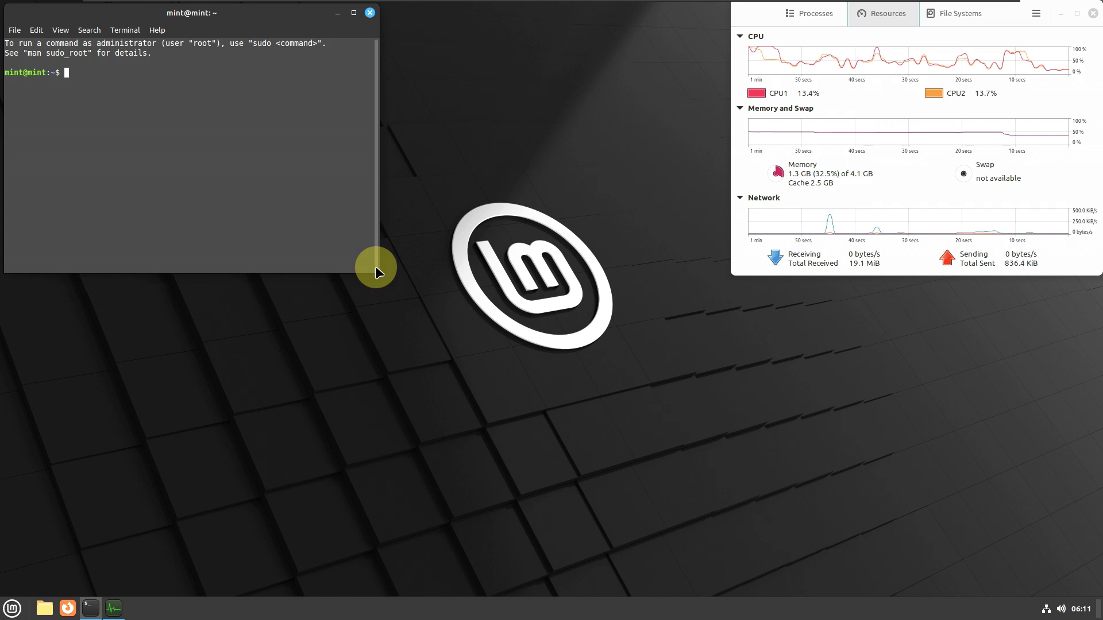
key(alt+F8)
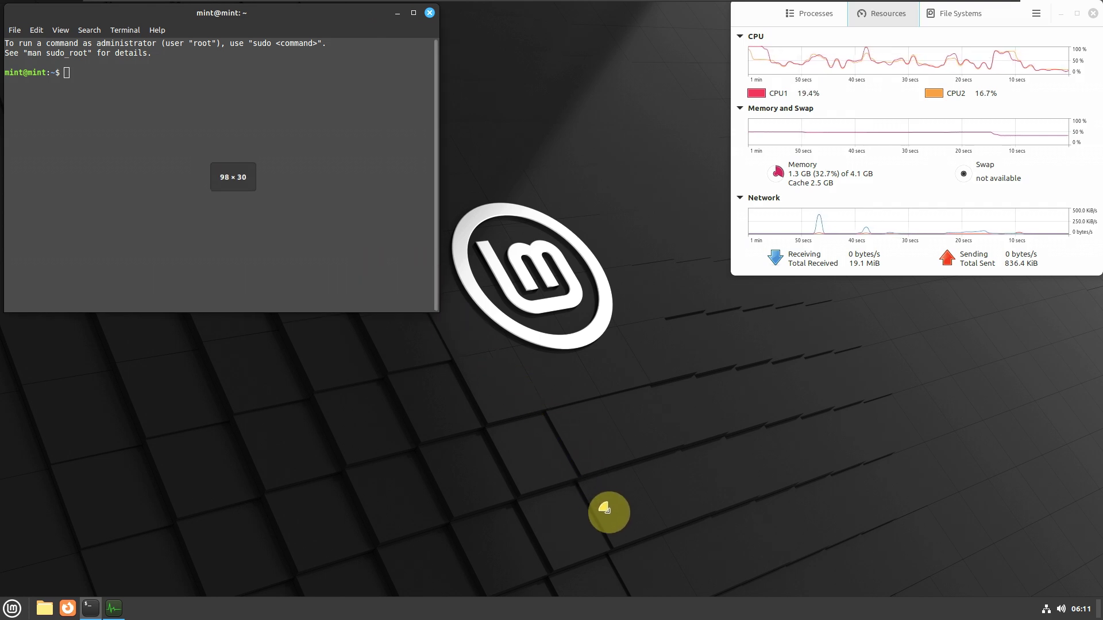
mouse_move(745, 612)
mouse_down()
mouse_move(709, 598)
mouse_move(734, 595)
mouse_up()
View the terminal's About information, including its version, and close it
click(159, 31)
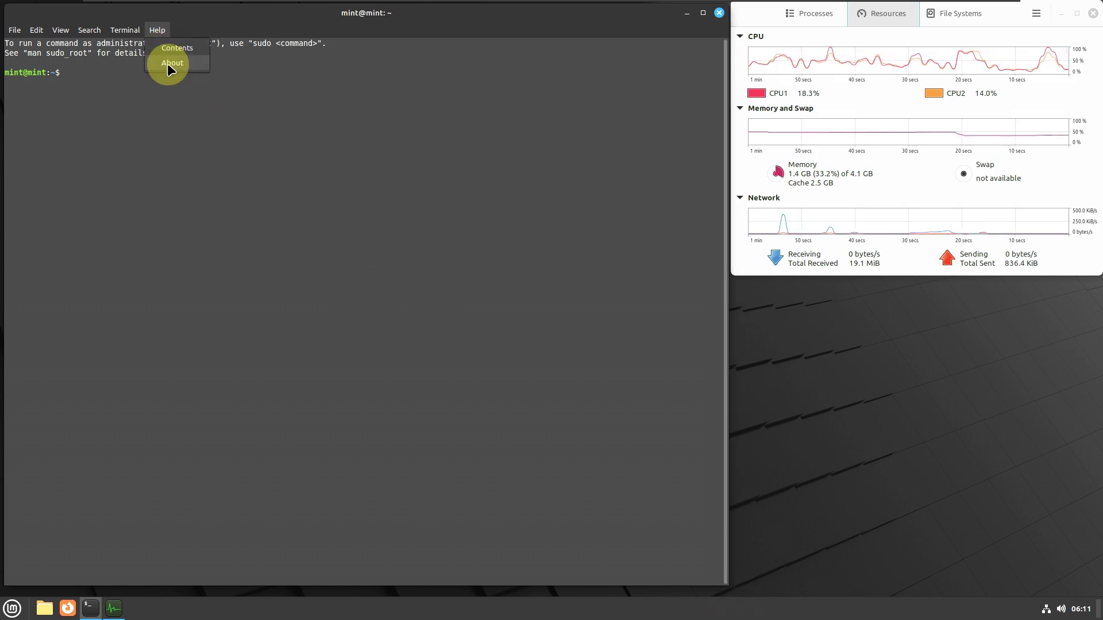
click(168, 62)
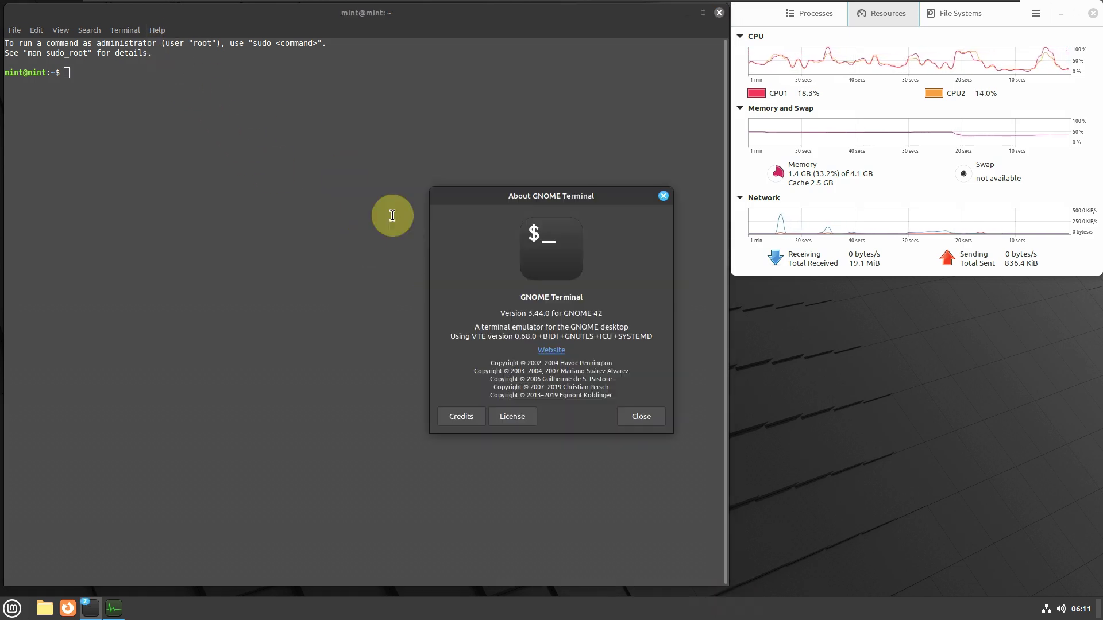
click(647, 415)
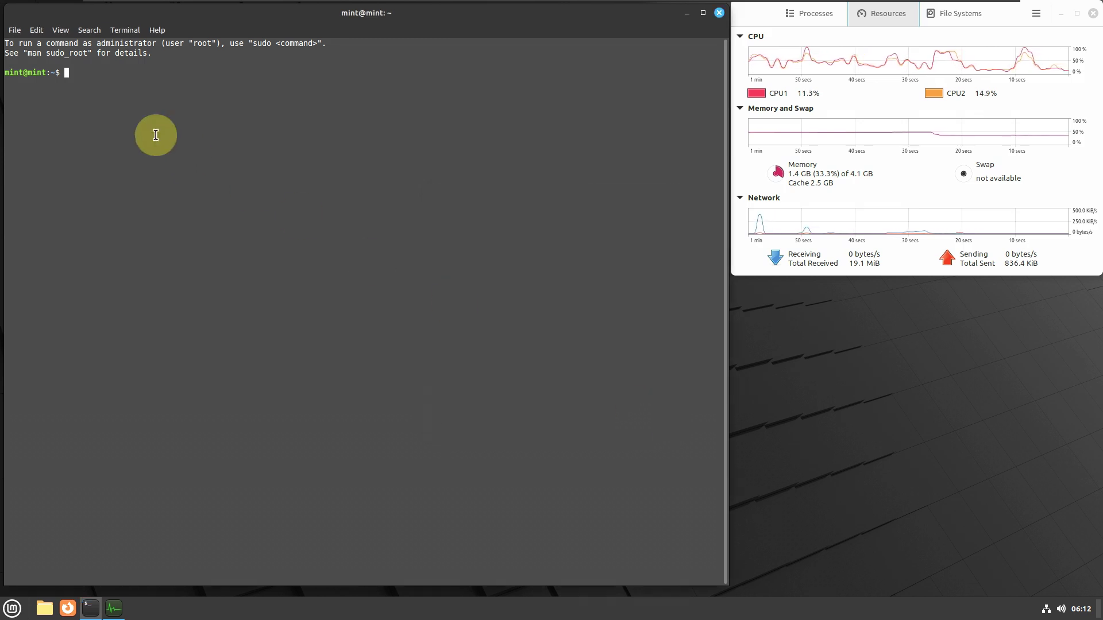
Turn off system theme colors for the Unnamed terminal profile and set its built-in color scheme to Black on white
click(30, 33)
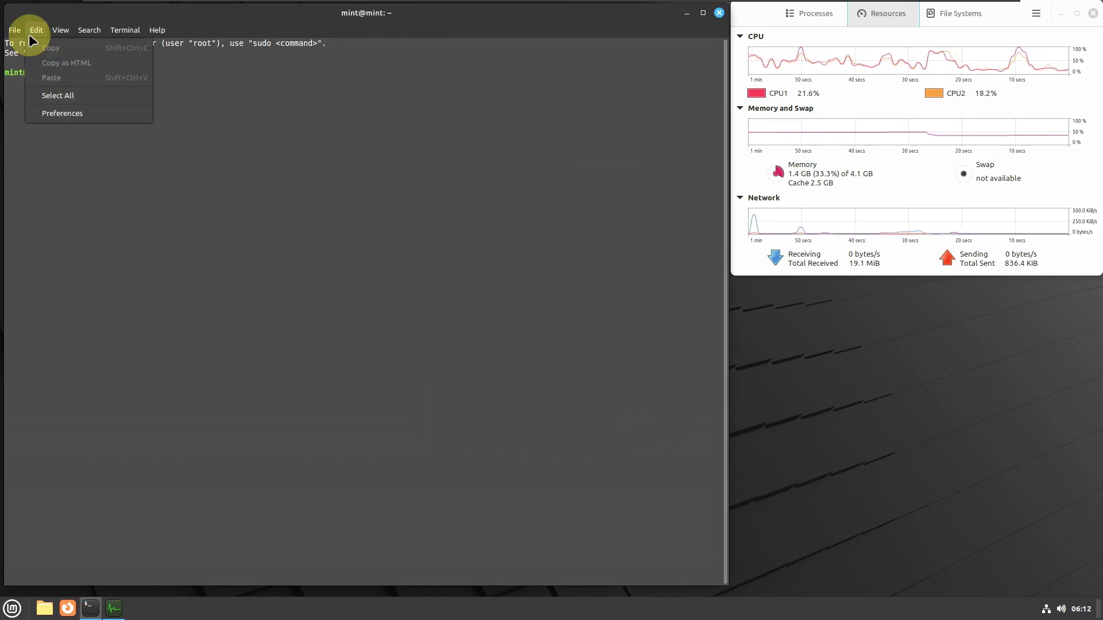
click(101, 111)
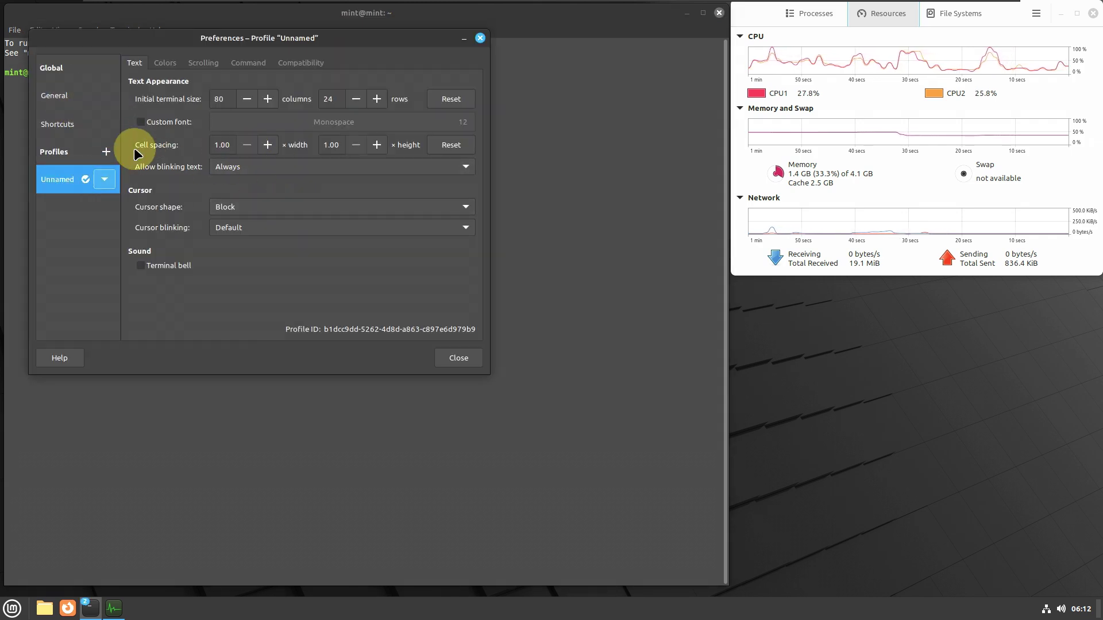
click(165, 63)
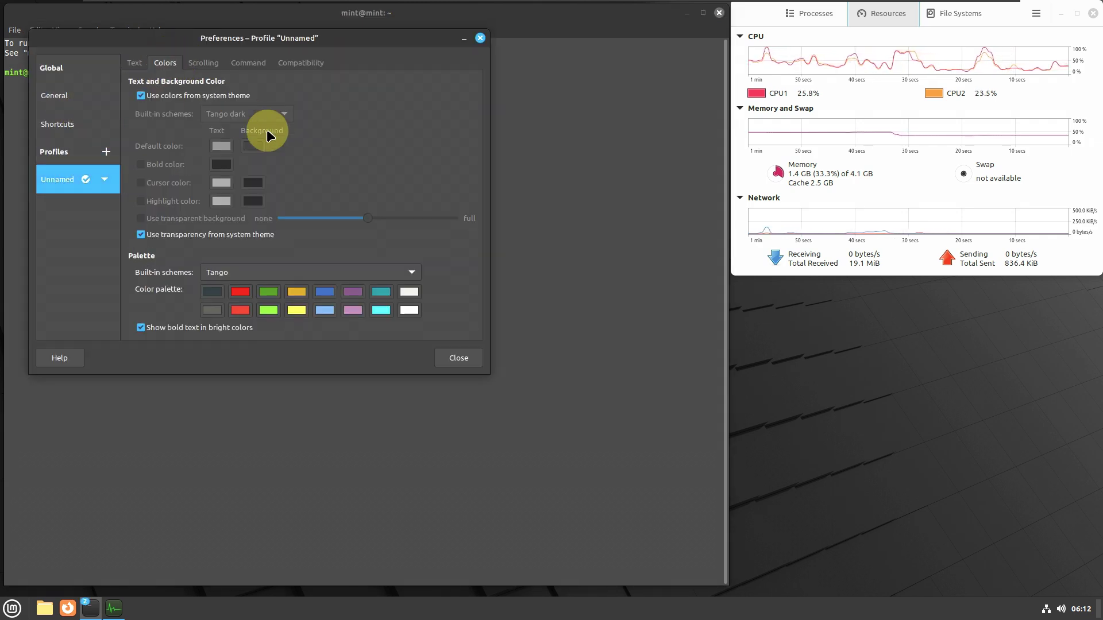
click(178, 96)
click(247, 112)
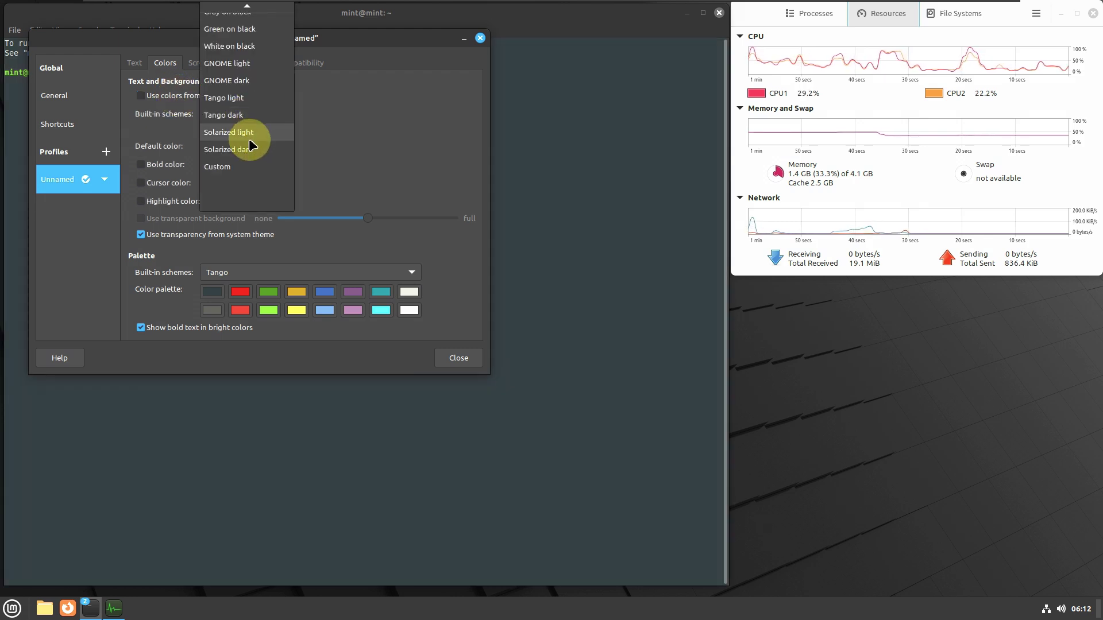
click(240, 99)
click(239, 112)
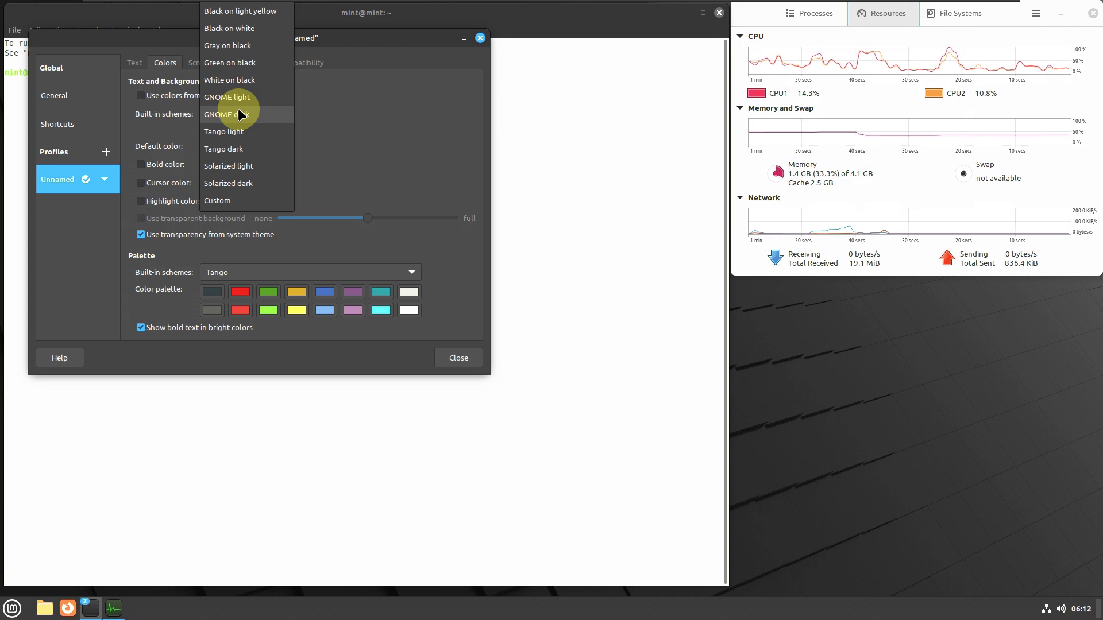
click(241, 28)
click(451, 358)
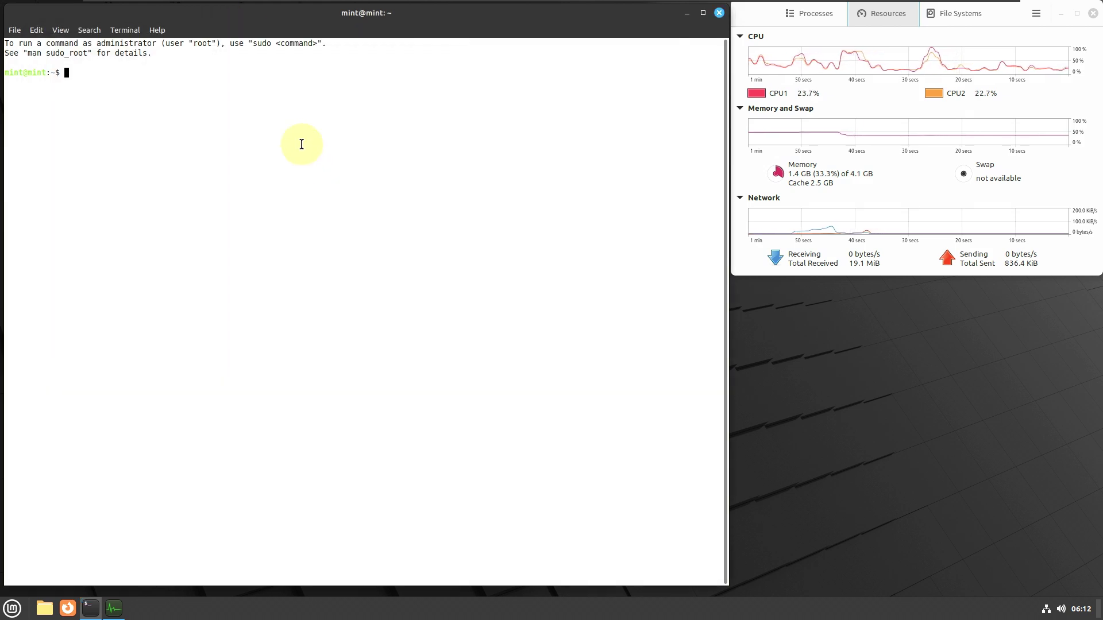
Show the short system summary with inxi and the basic hardware report with inxi -b
text(inxi)
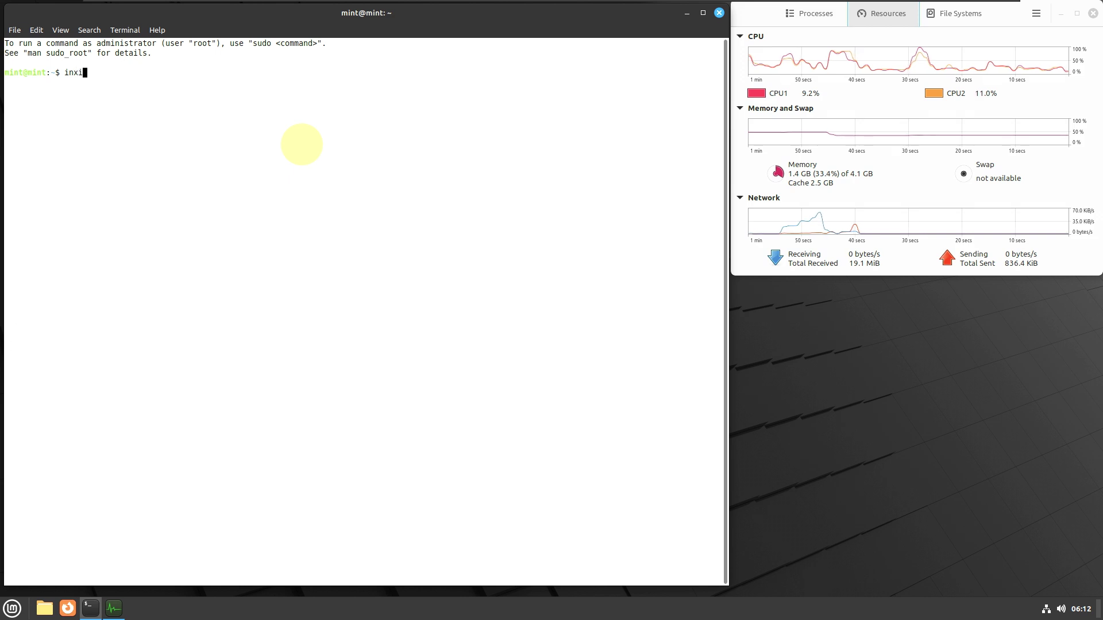
key(Return)
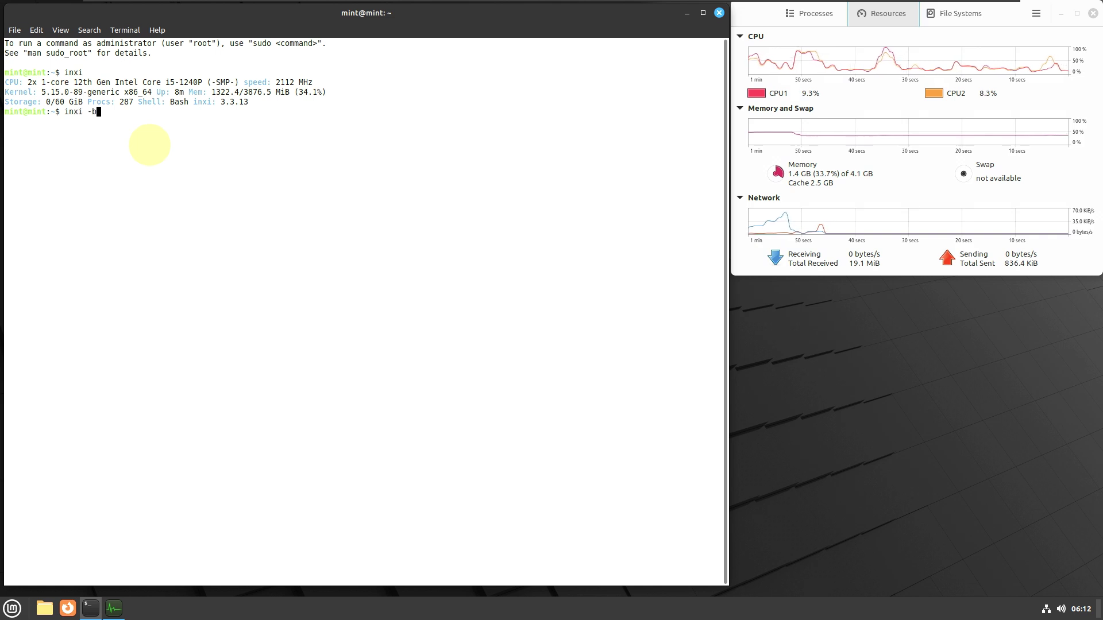
text(inxi -b)
key(Return)
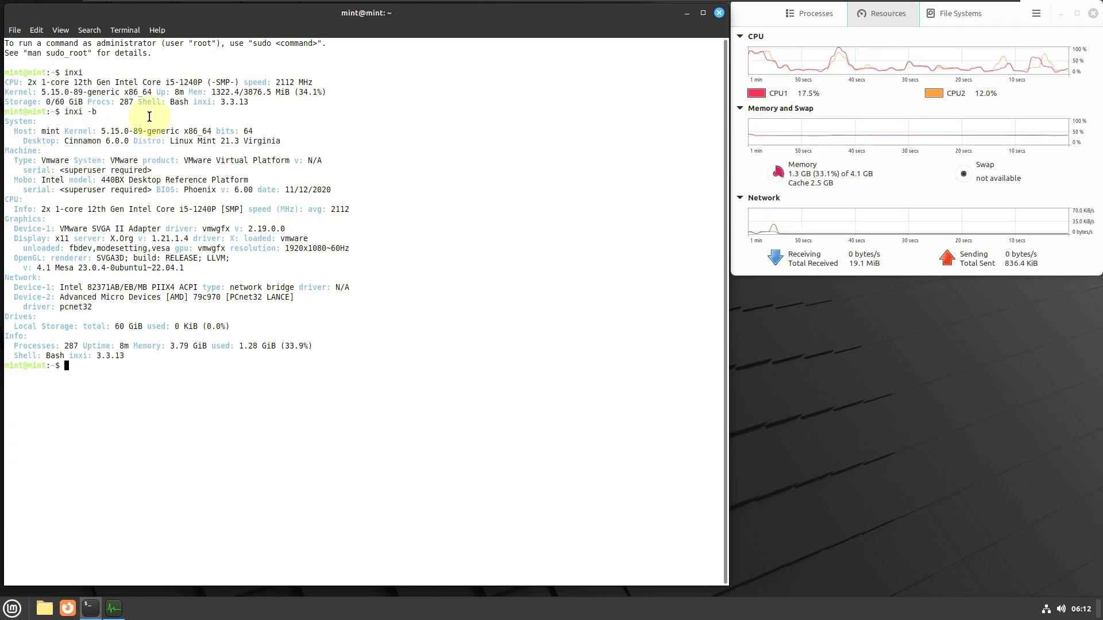
Highlight the Cinnamon 6.0.0 desktop version and the distro entry in the inxi -b output
triple_click(73, 144)
drag(65, 141, 131, 140)
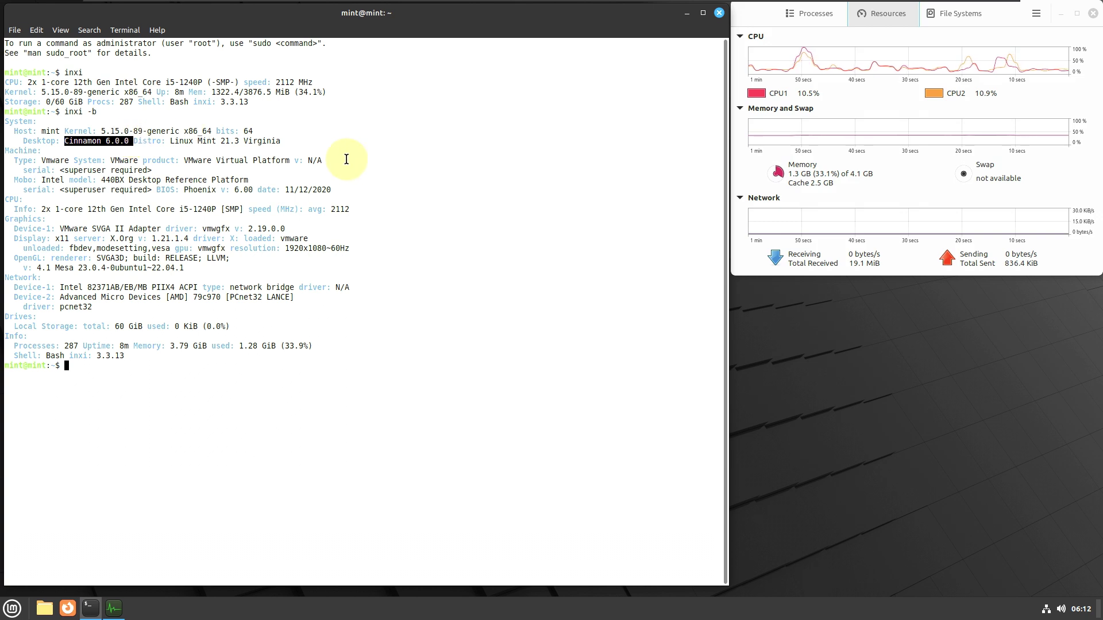
drag(134, 140, 335, 142)
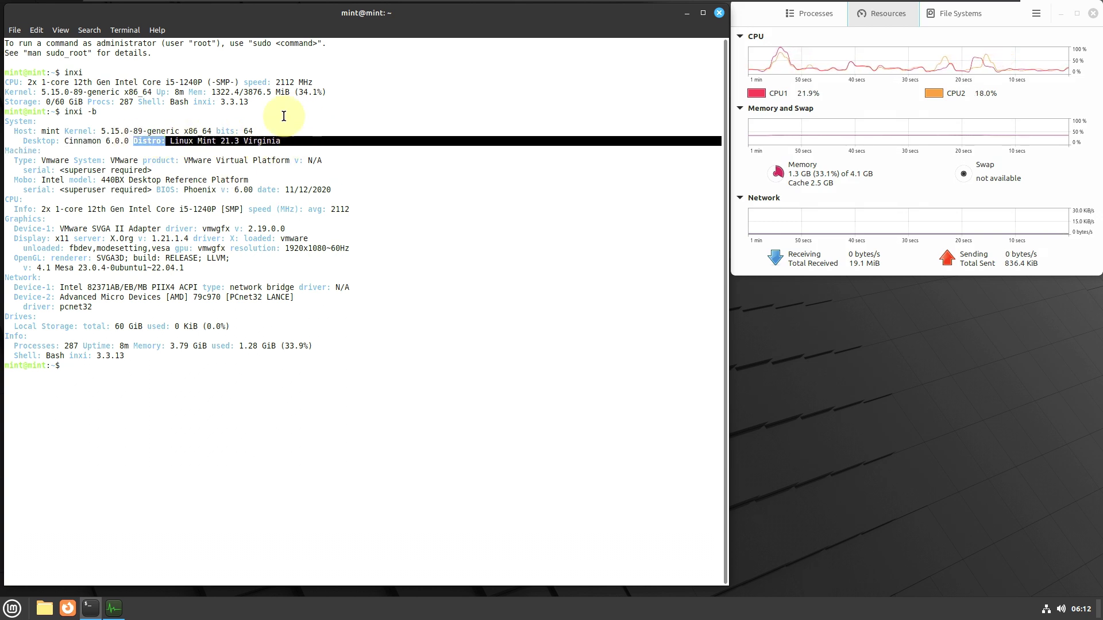
Run inxi -G, neofetch and inxi -sv8 to list the graphics, system and full hardware details
click(186, 391)
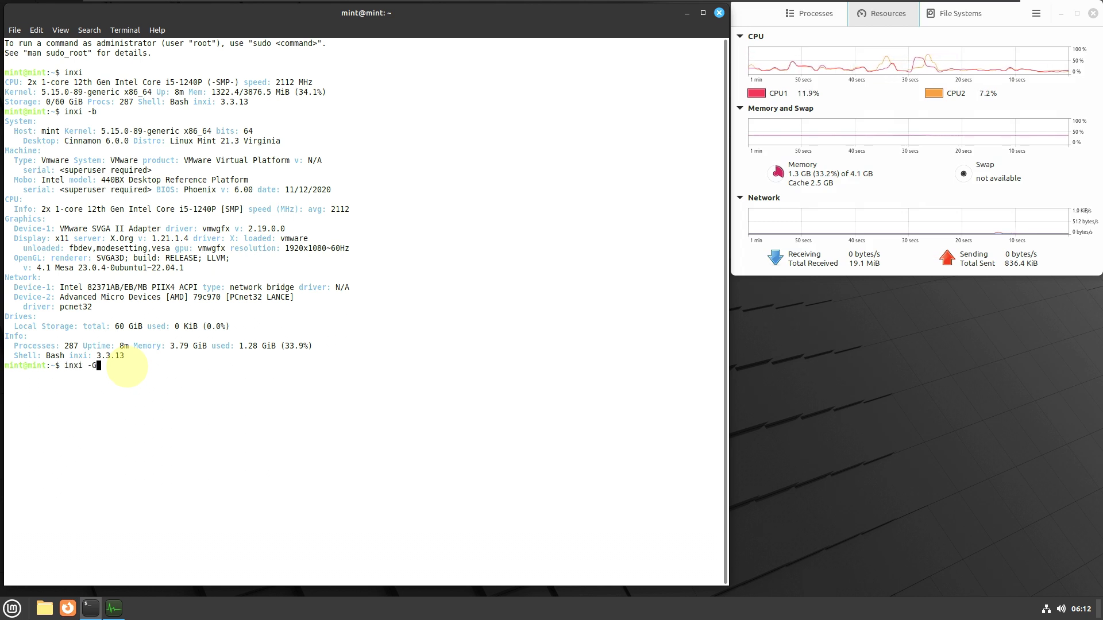
key(Return)
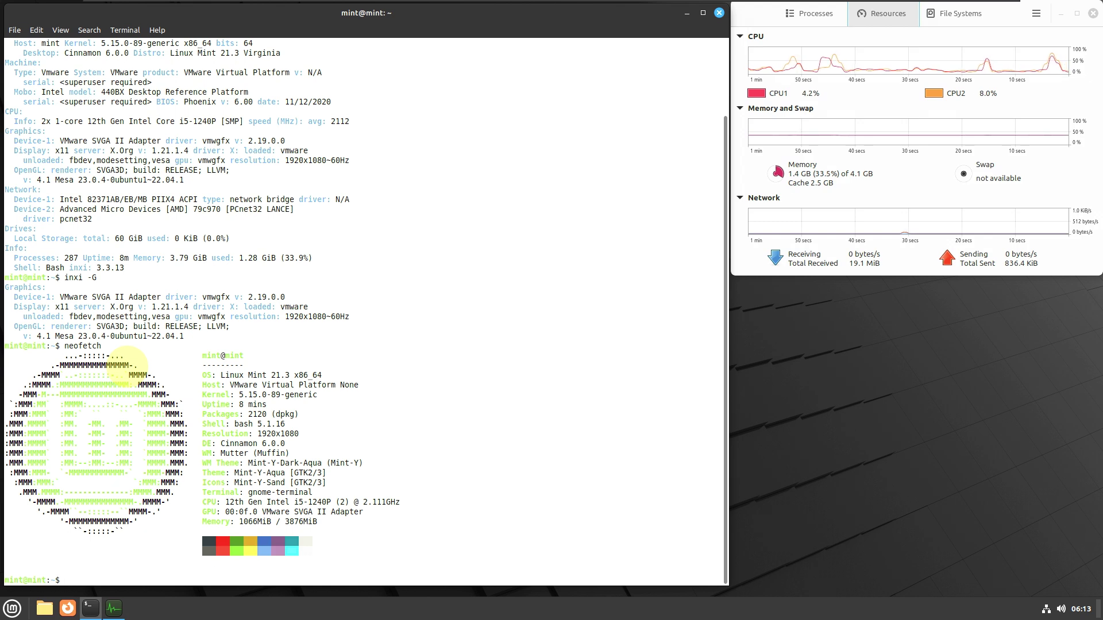
text(inxi -sv8)
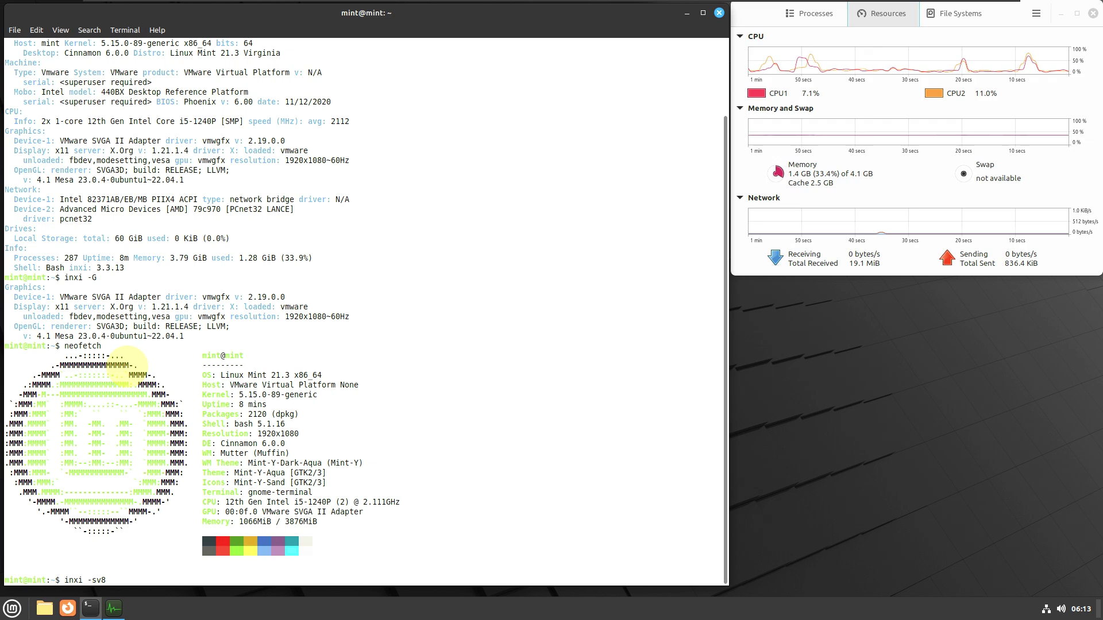
key(Return)
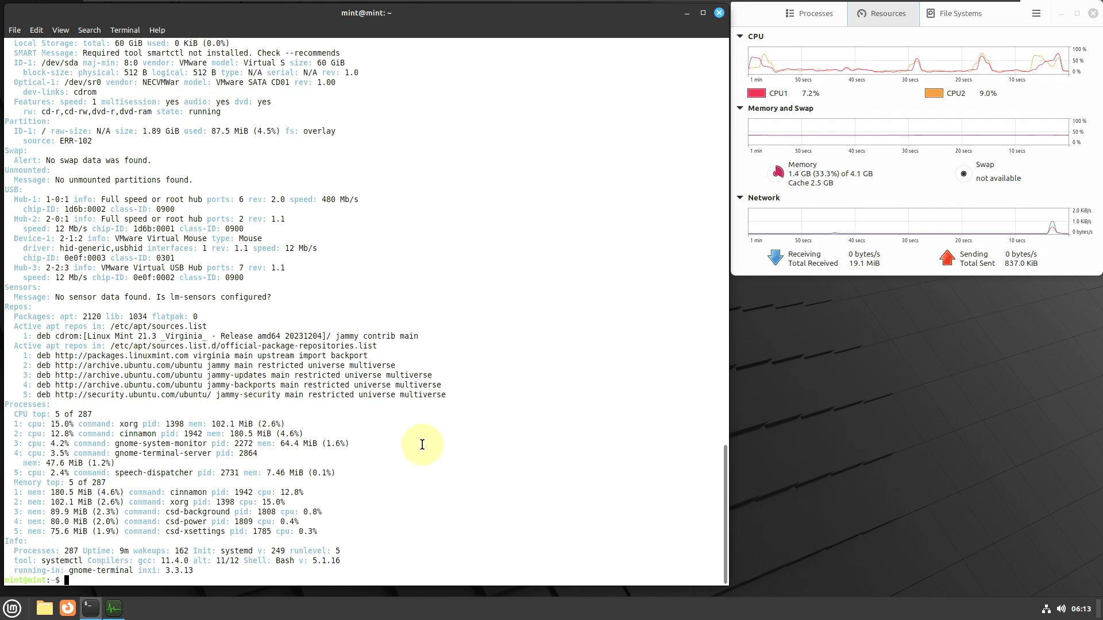
Return to the start of the inxi -sv8 report and highlight its GTK 3.24.33 and LightDM 1.30.0 entries
scroll(437, 450, up, 6)
scroll(440, 447, up, 20)
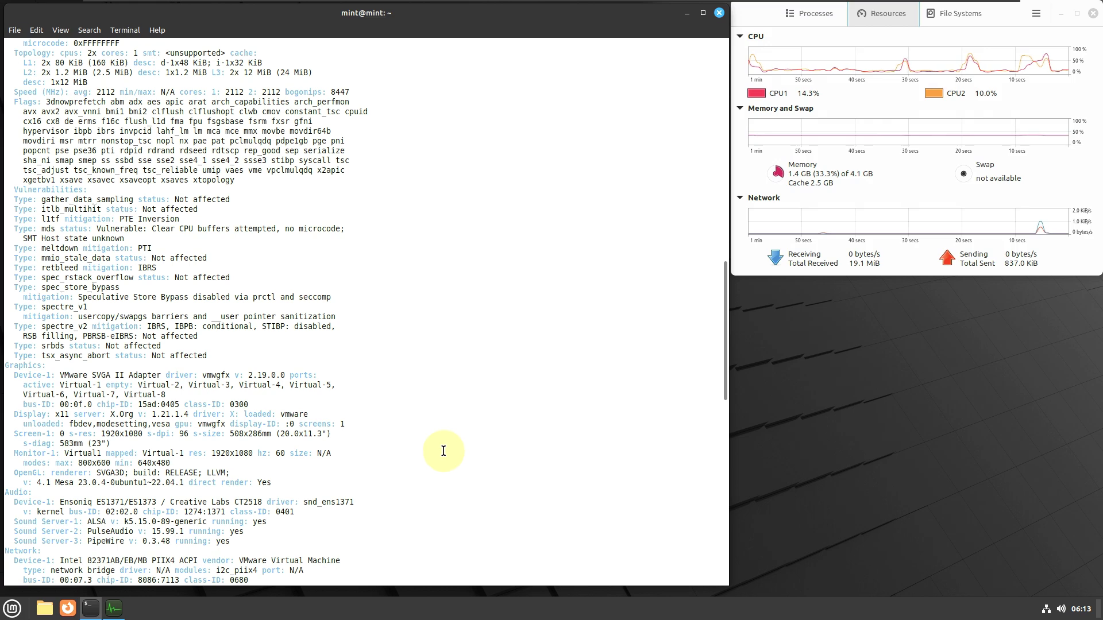
scroll(443, 445, up, 2)
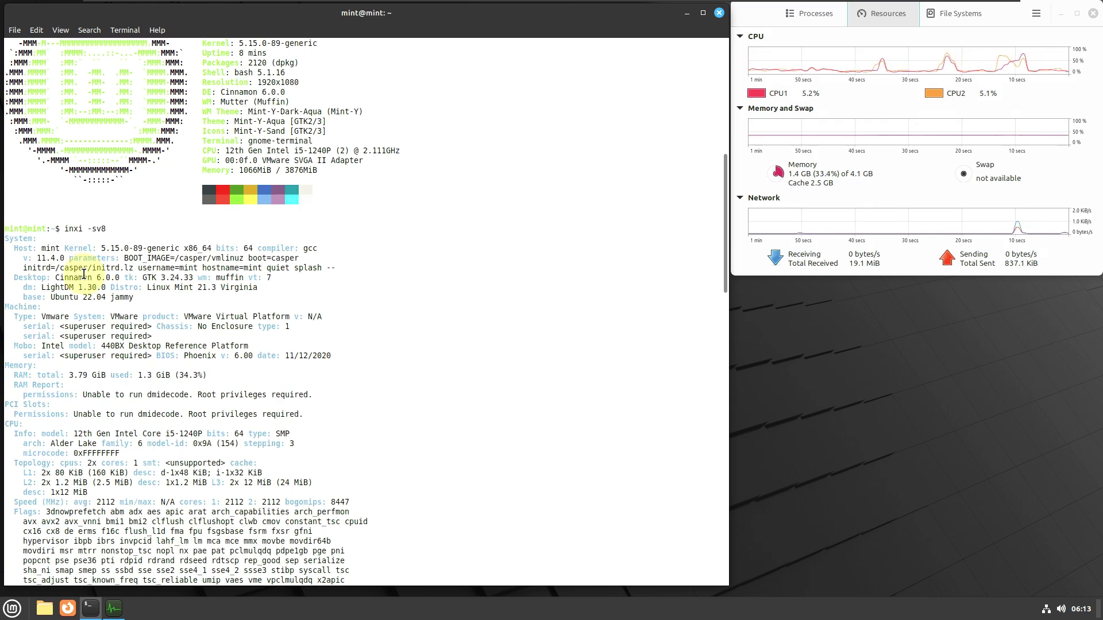
drag(125, 280, 192, 276)
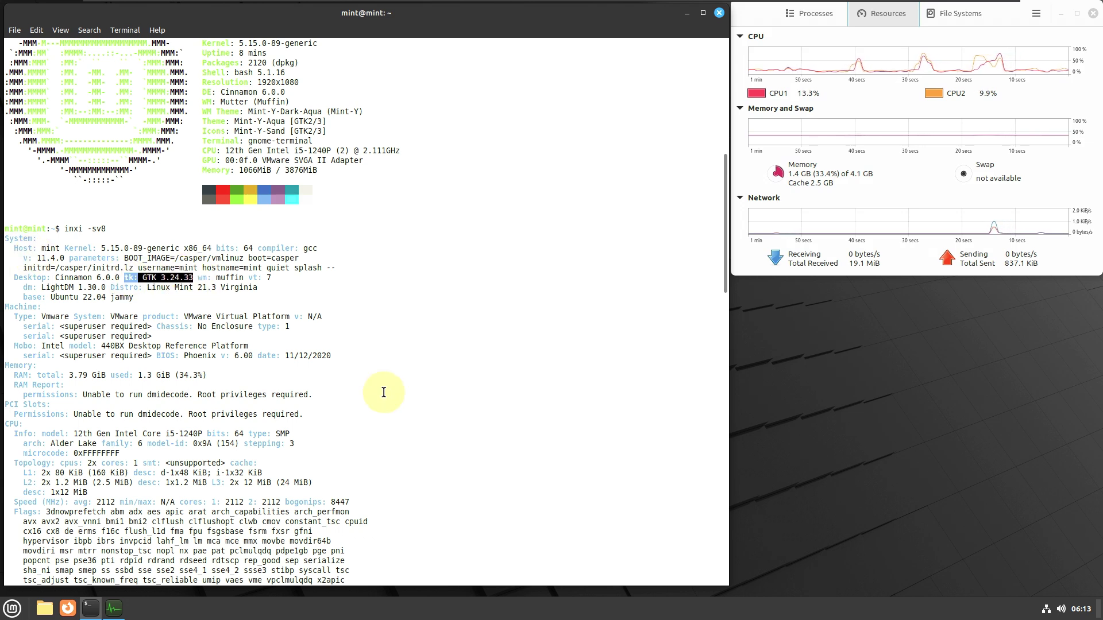
scroll(384, 392, up, 2)
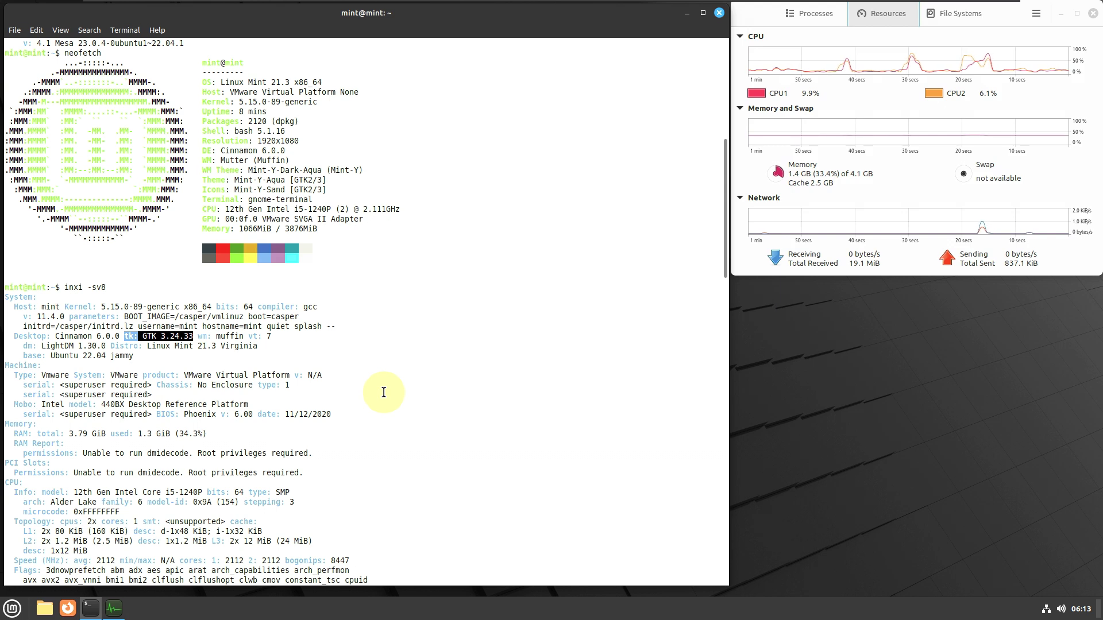
scroll(384, 392, down, 2)
drag(13, 288, 106, 290)
Read through the rest of the inxi -sv8 report to its end and highlight the closing Info lines
scroll(548, 471, down, 2)
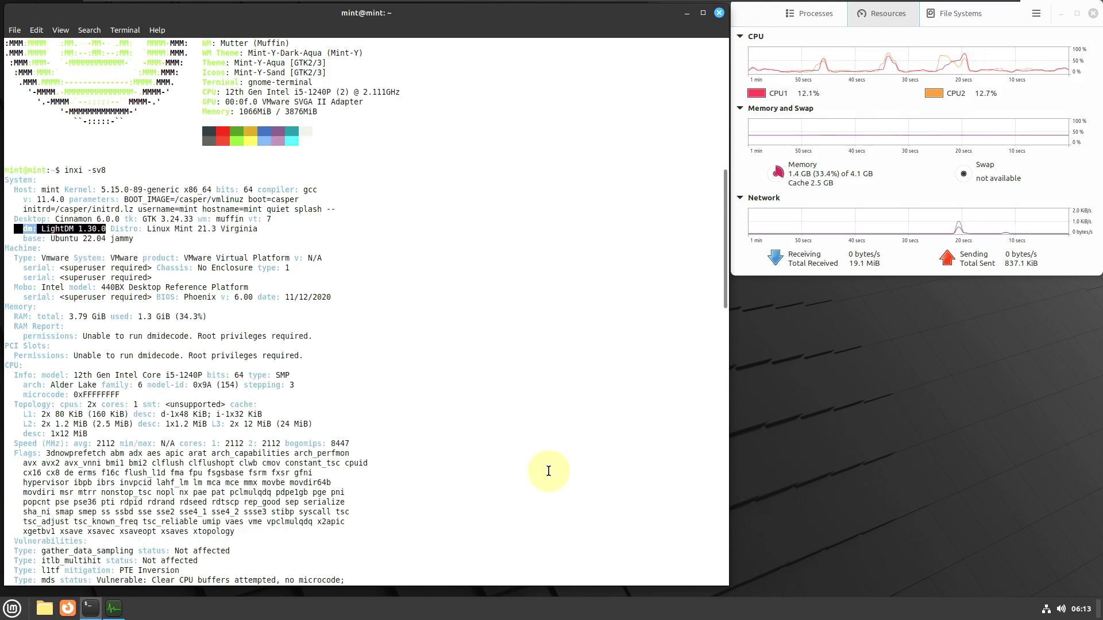
scroll(548, 471, down, 8)
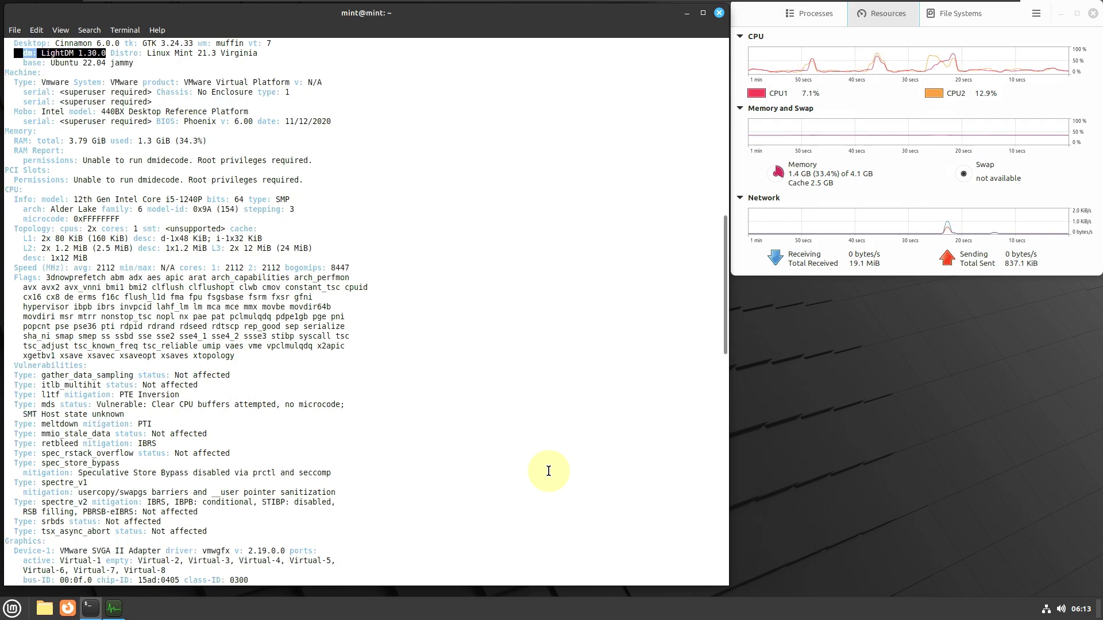
scroll(549, 471, down, 2)
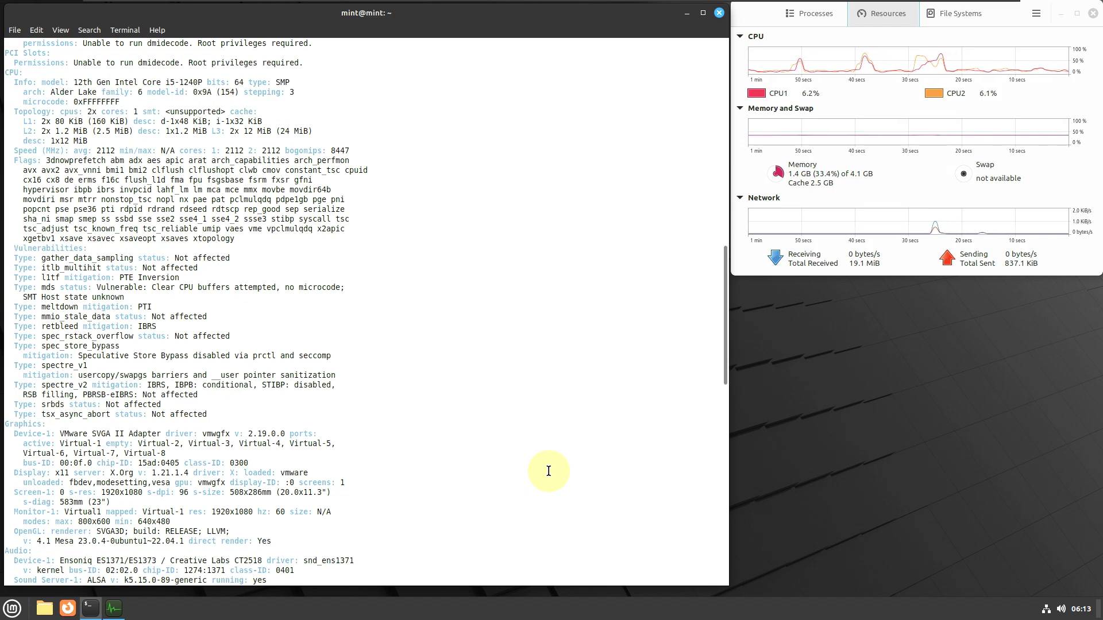
scroll(548, 471, down, 8)
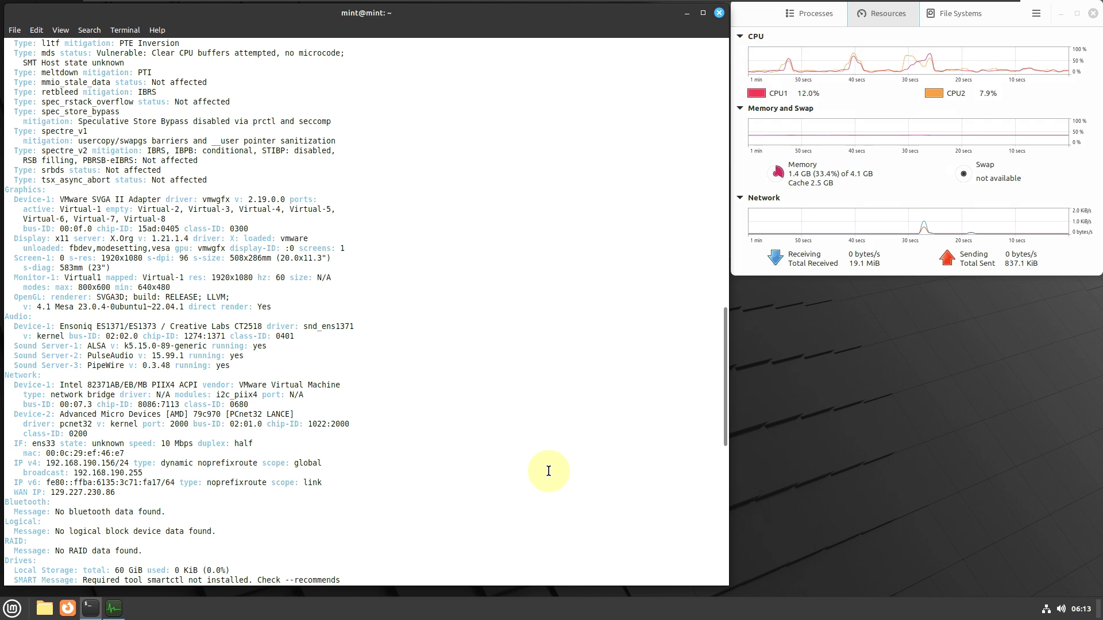
scroll(548, 471, down, 14)
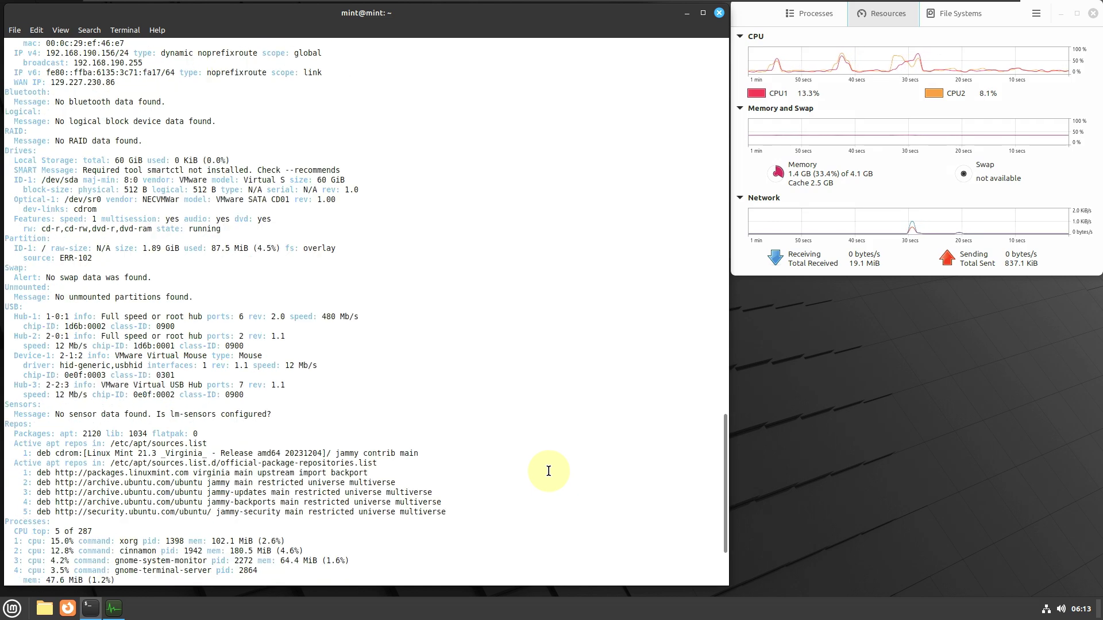
scroll(549, 471, down, 4)
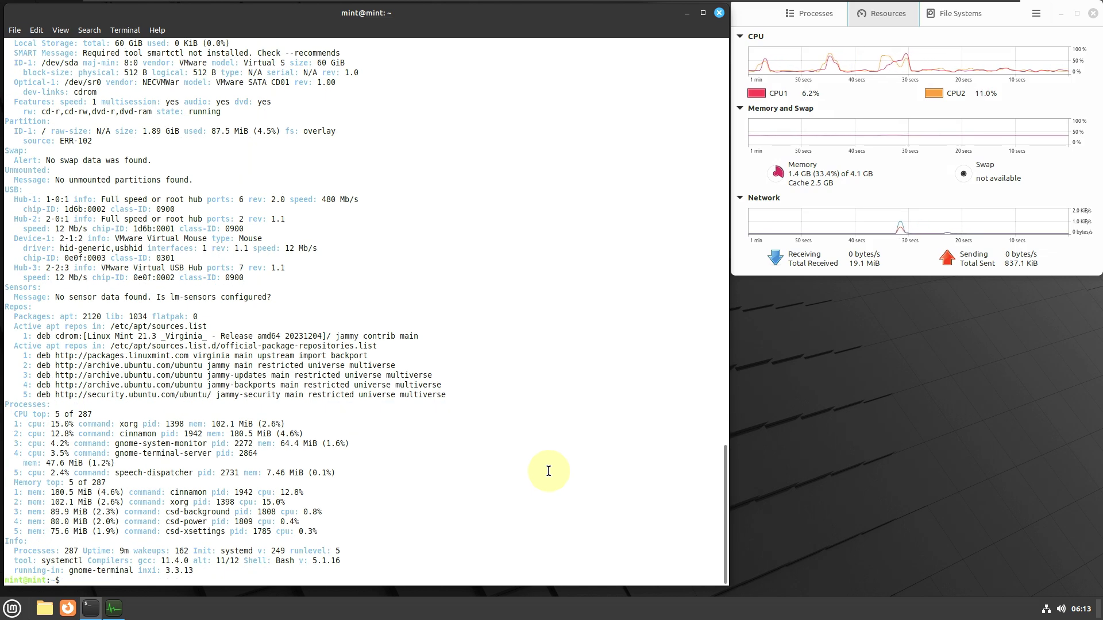
drag(203, 570, 48, 525)
click(359, 481)
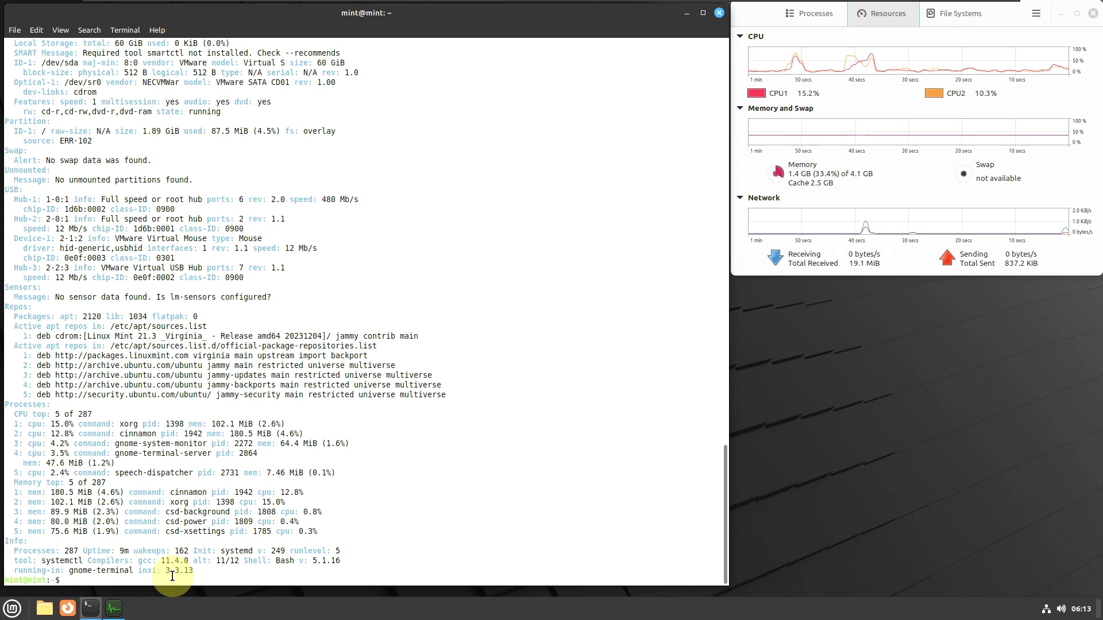
Try running htop, and install it by copying the suggested command sudo apt install htop to the prompt and executing it
text(htop)
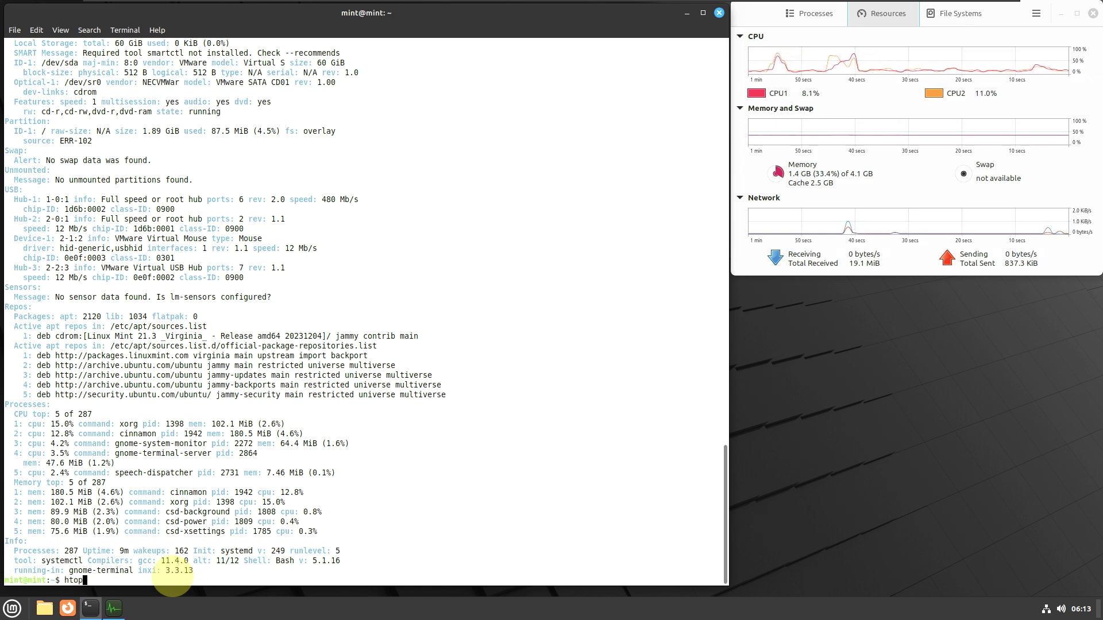
key(Return)
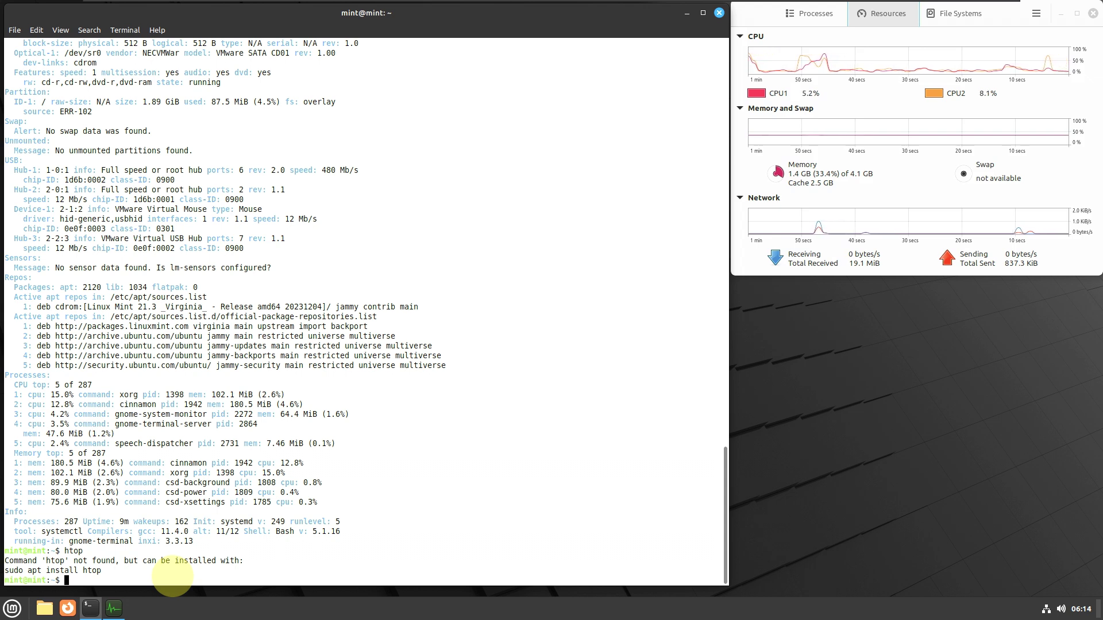
drag(101, 571, 7, 573)
right_click(18, 569)
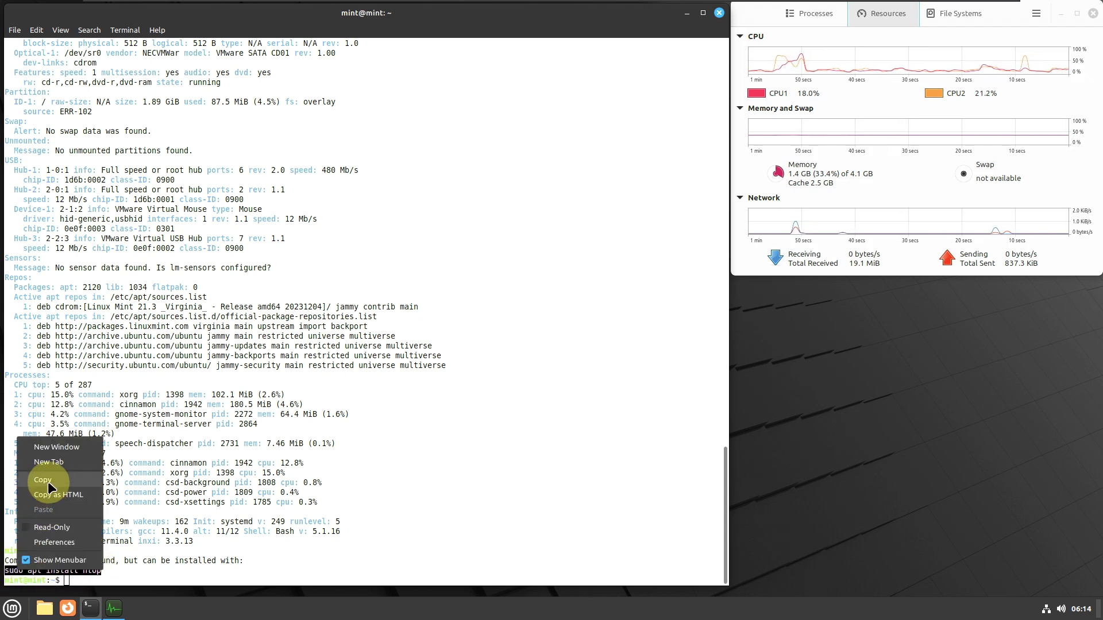
click(43, 480)
right_click(88, 580)
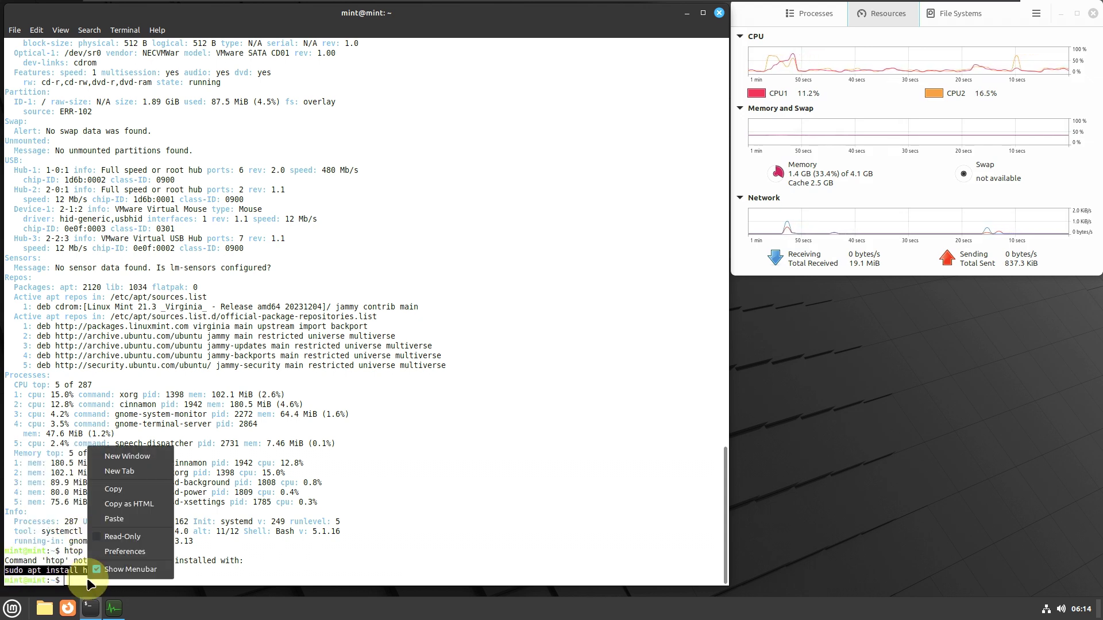
click(131, 519)
key(Return)
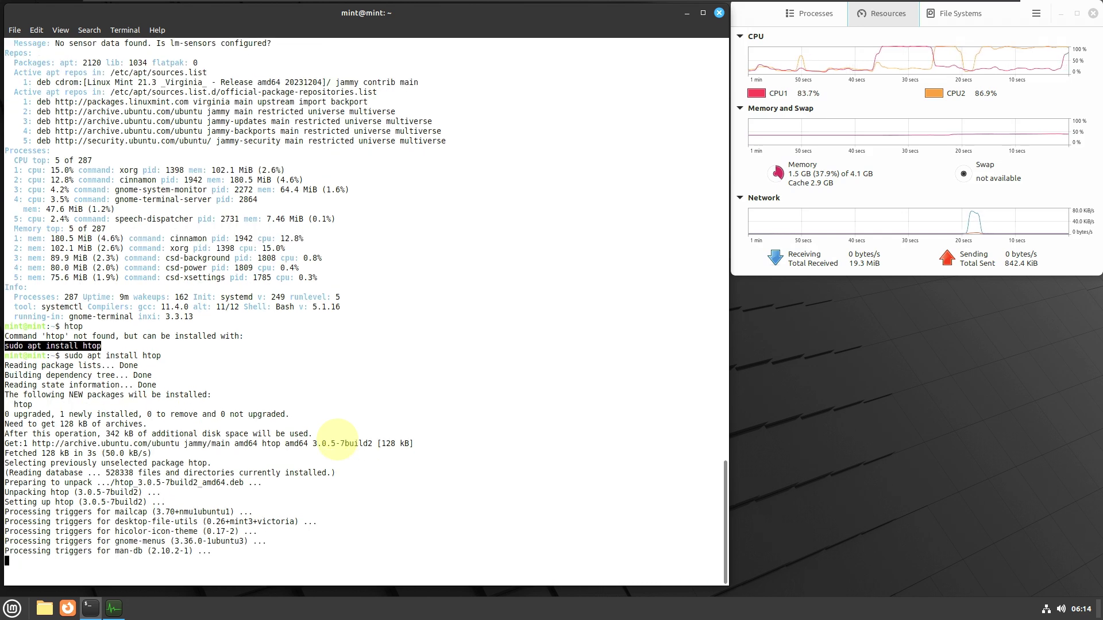
Run htop, examine its process list down to the end, and close the terminal with the process still running
text(htop)
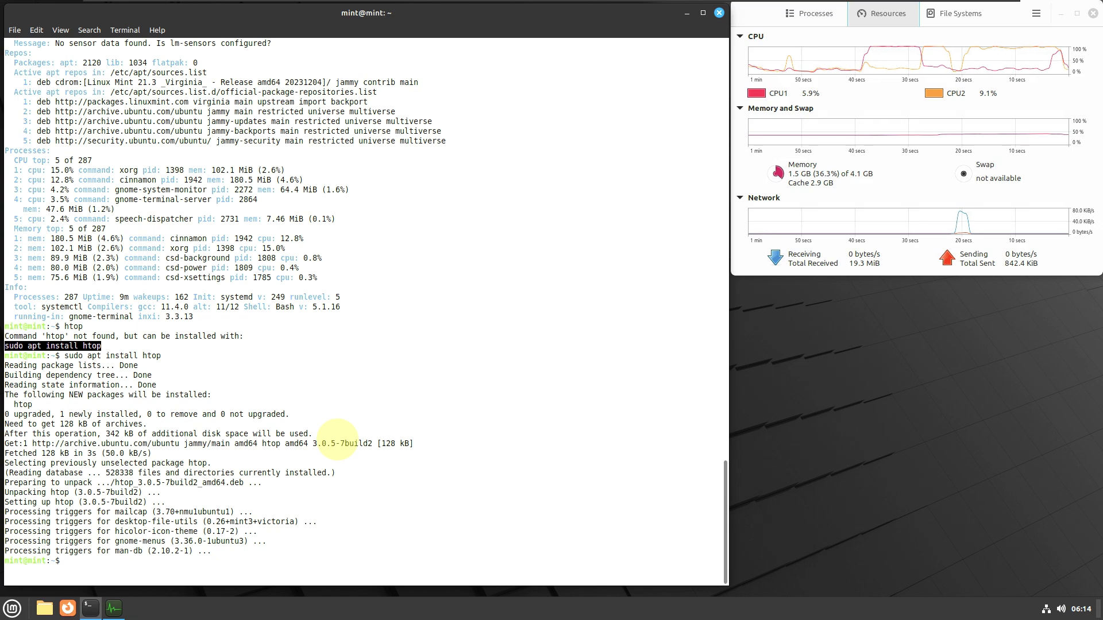
key(Return)
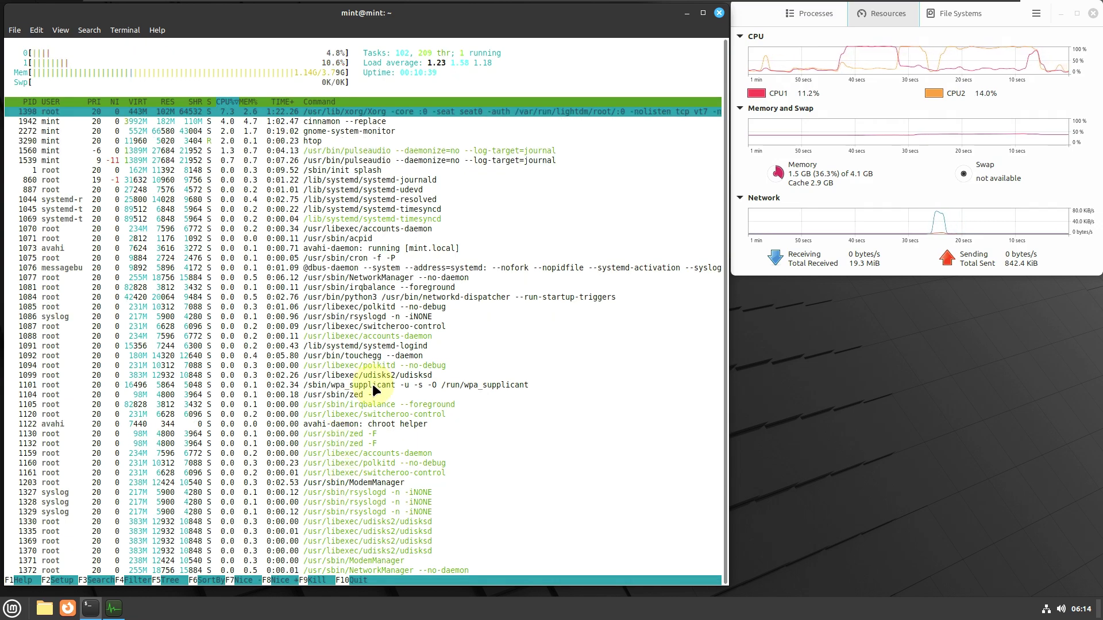
scroll(372, 385, down, 15)
scroll(372, 385, down, 10)
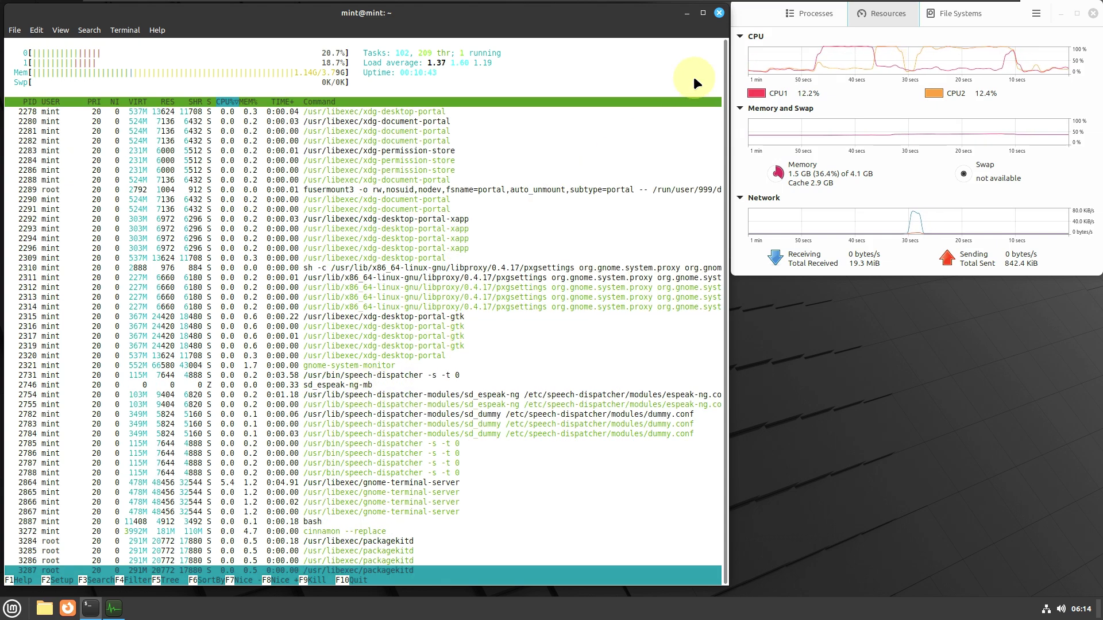
click(714, 18)
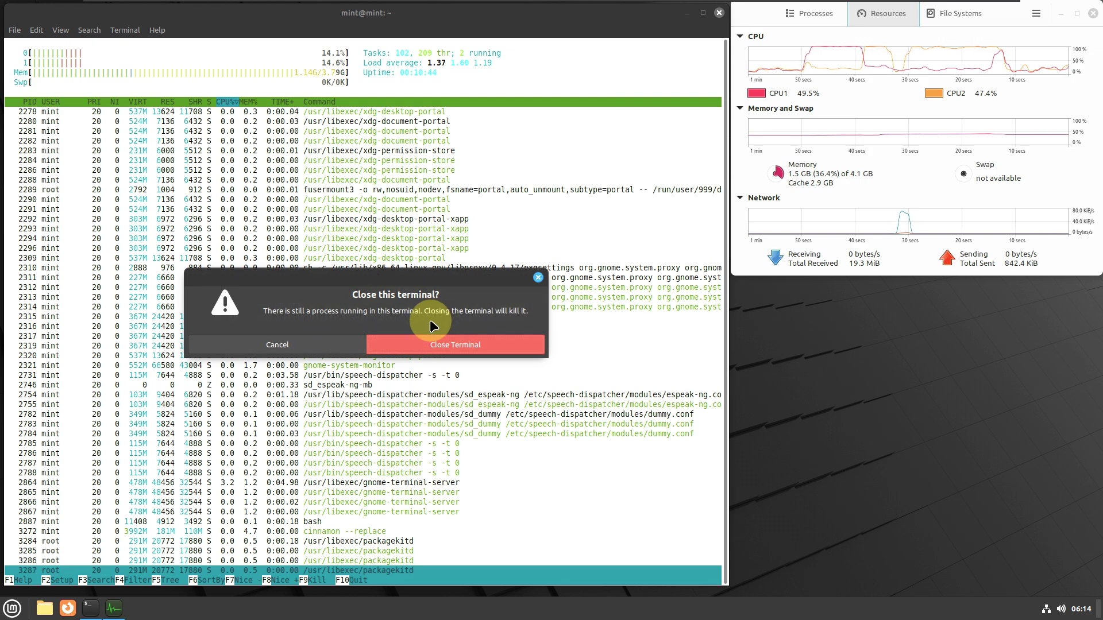
click(394, 338)
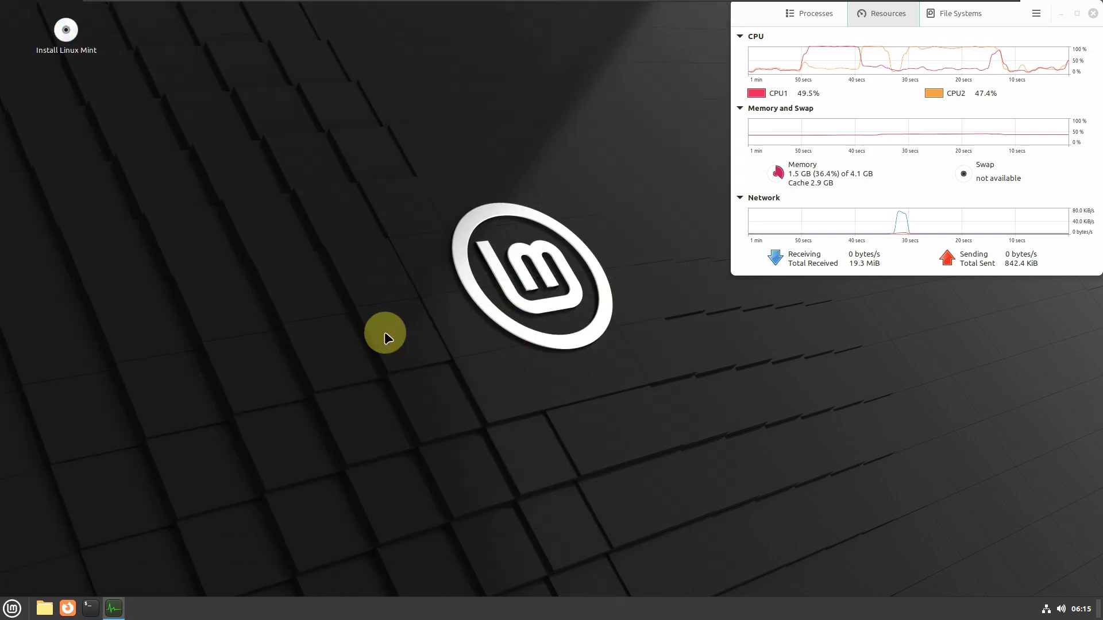
Launch the Linux Mint installer from the desktop, look over its language list and continue with English
right_click(62, 46)
click(87, 56)
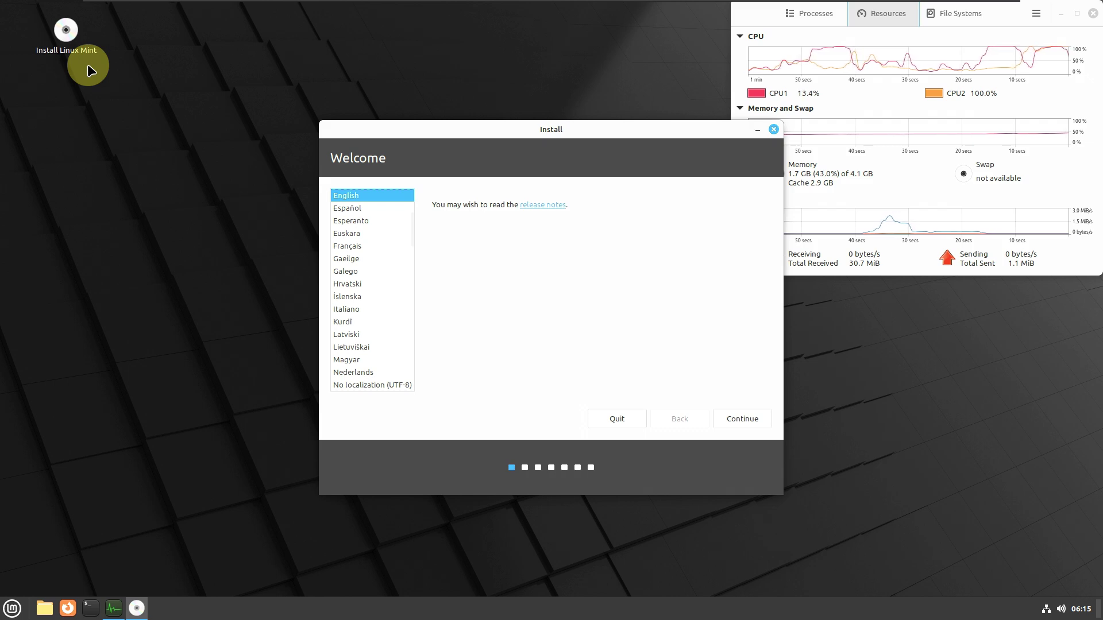
drag(418, 124, 130, 20)
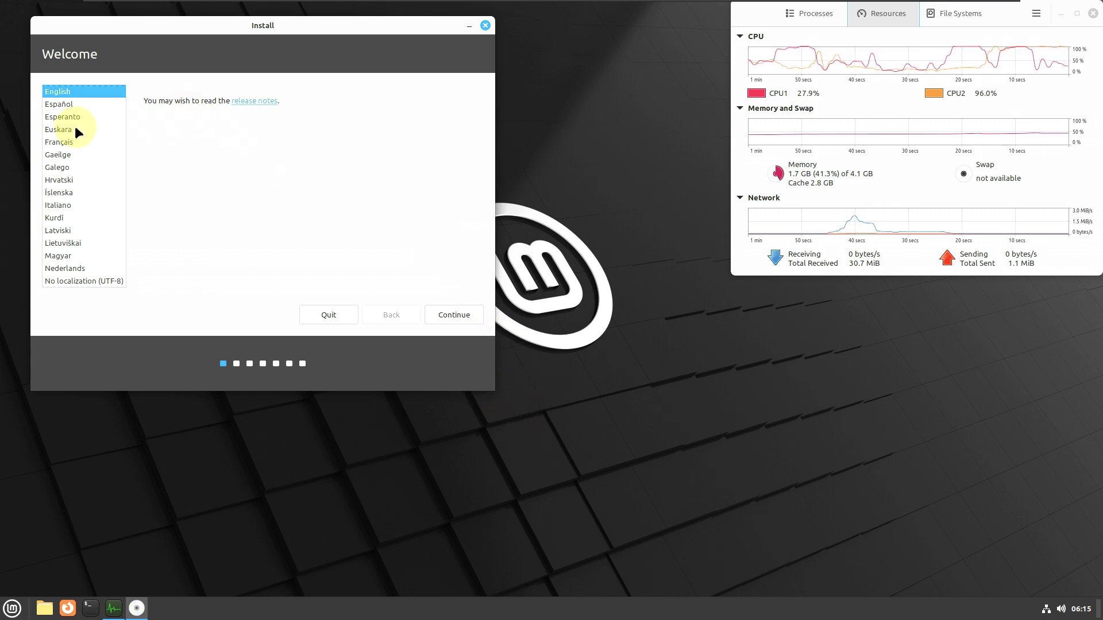
drag(122, 125, 119, 98)
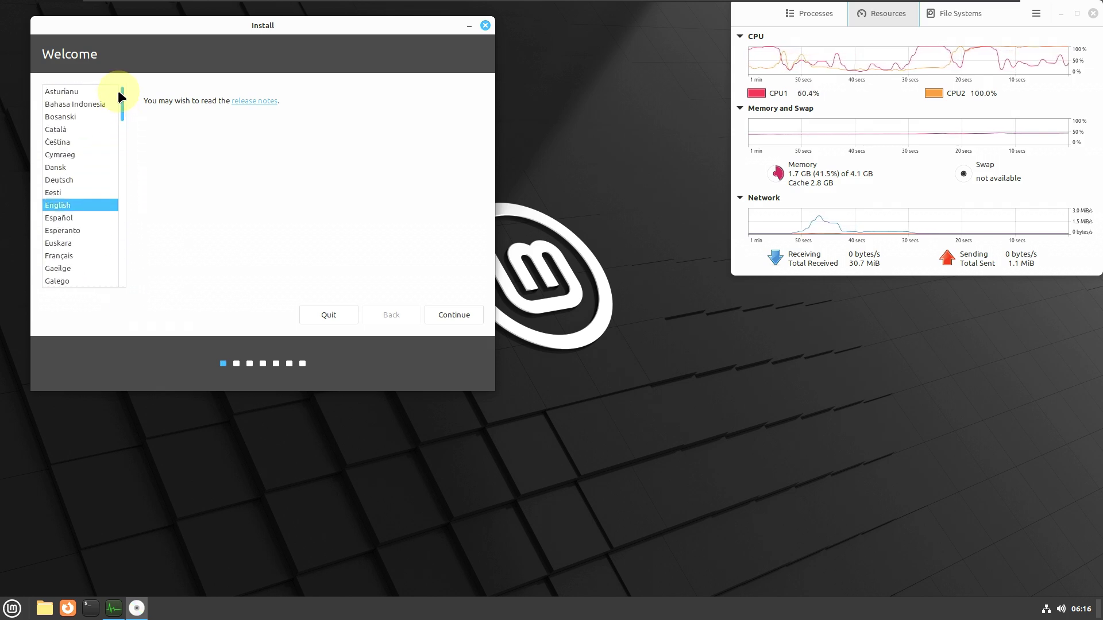
click(428, 314)
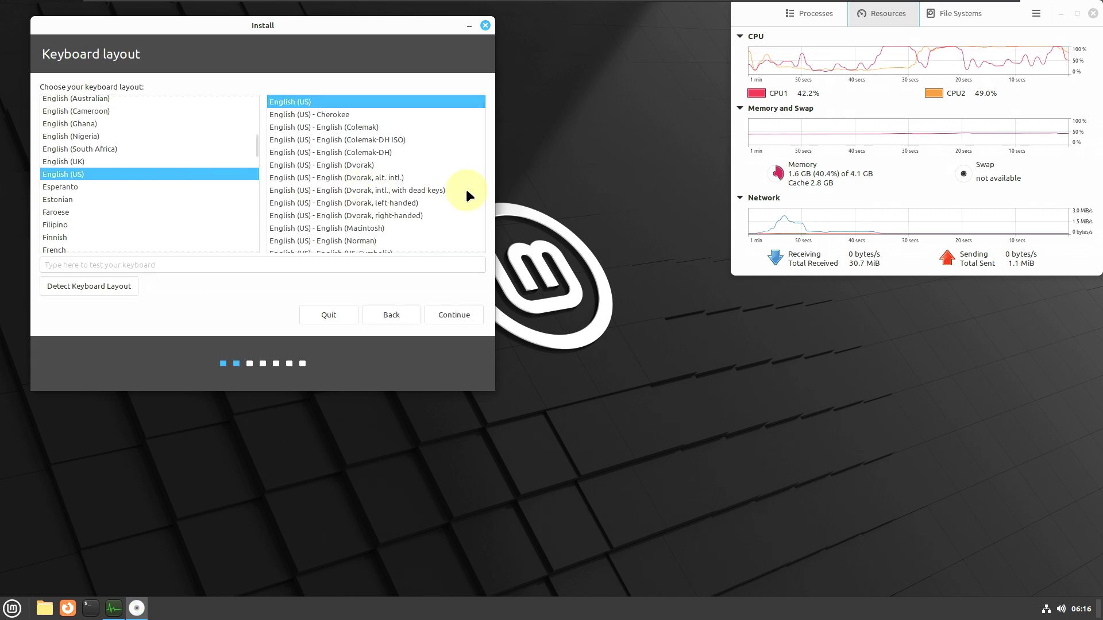
Continue with the English (US) keyboard layout and enable Install multimedia codecs to reach the installation type page
drag(480, 160, 484, 76)
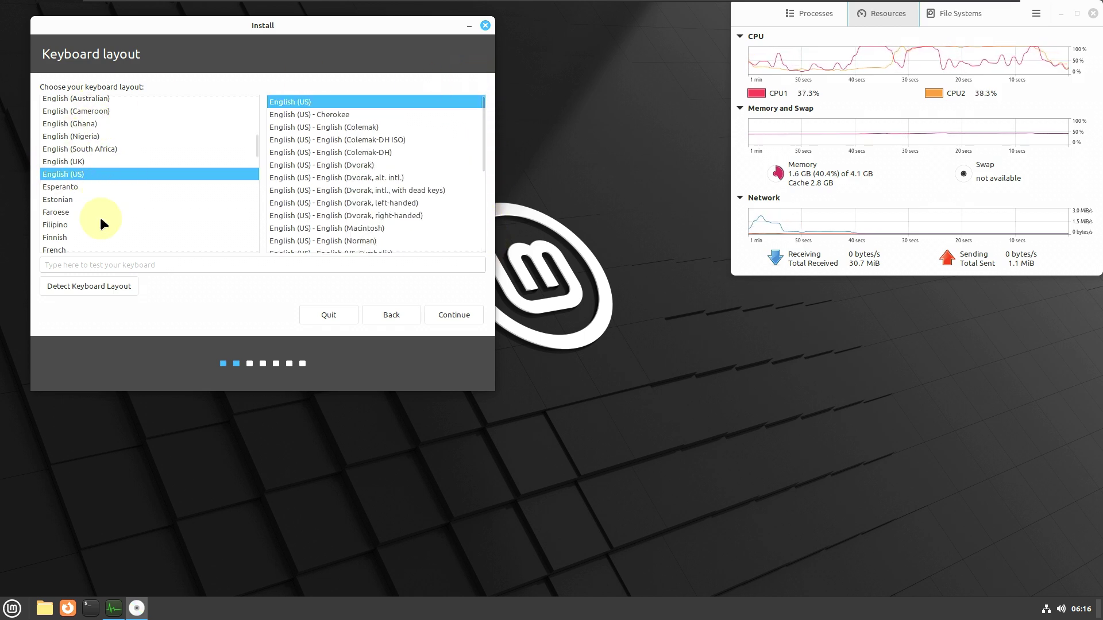
click(433, 313)
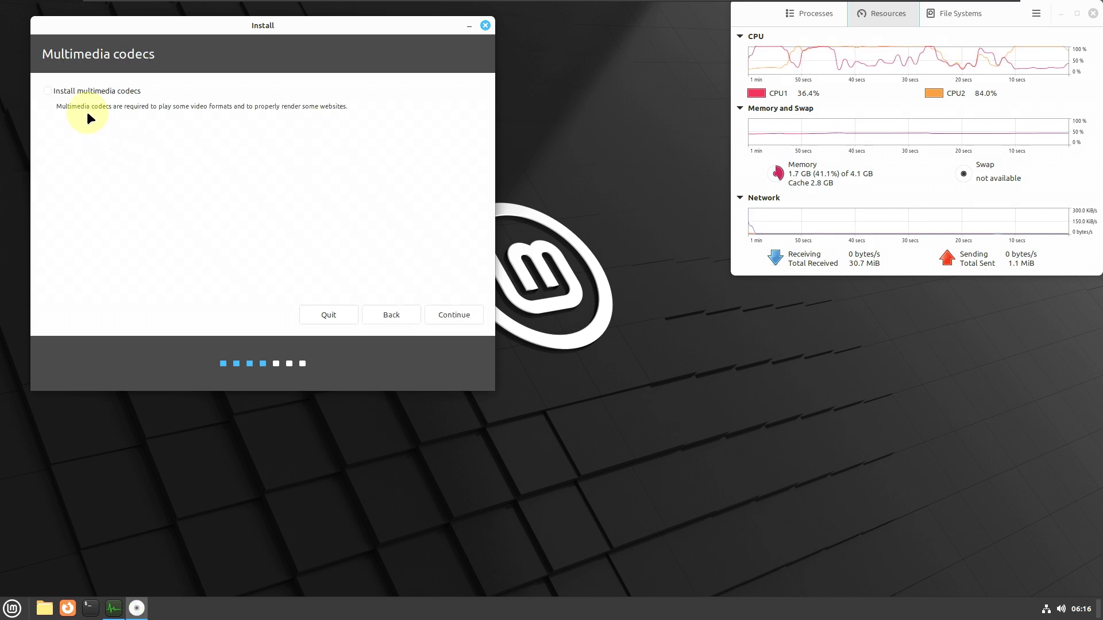
click(91, 93)
click(437, 313)
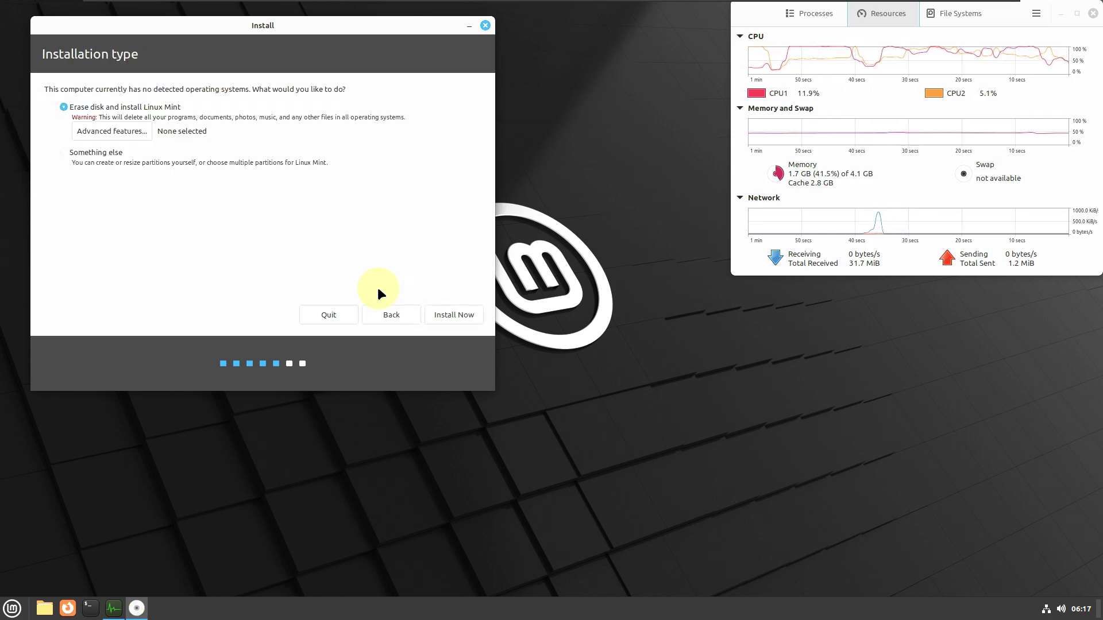
Review the installer's advanced features and the Something else and Erase disk choices, and quit the installation
click(129, 136)
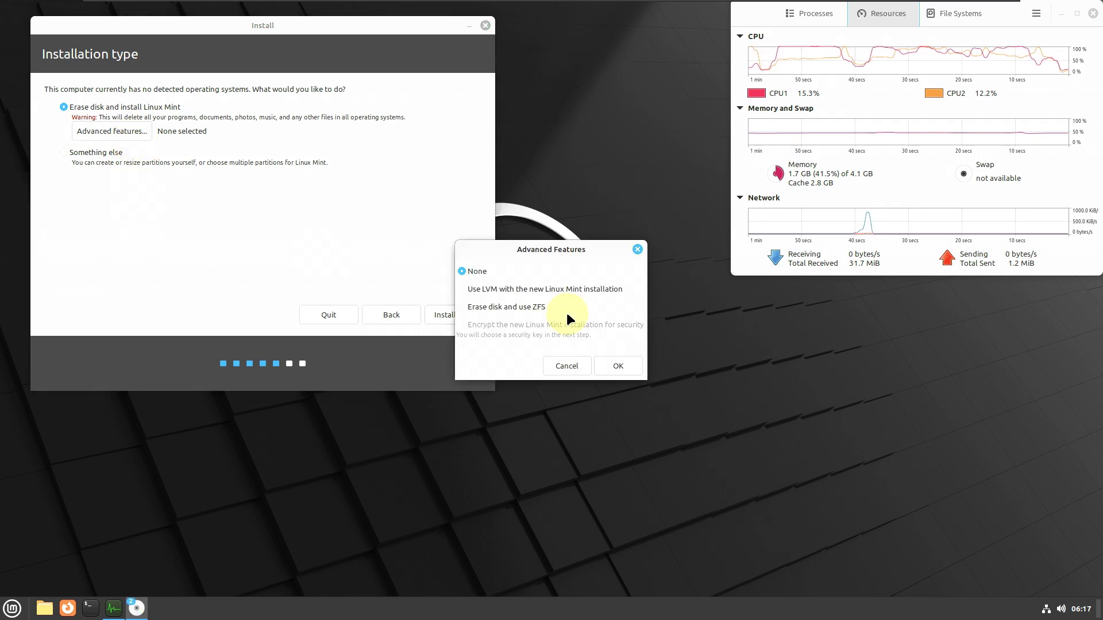
click(572, 363)
click(102, 152)
click(94, 109)
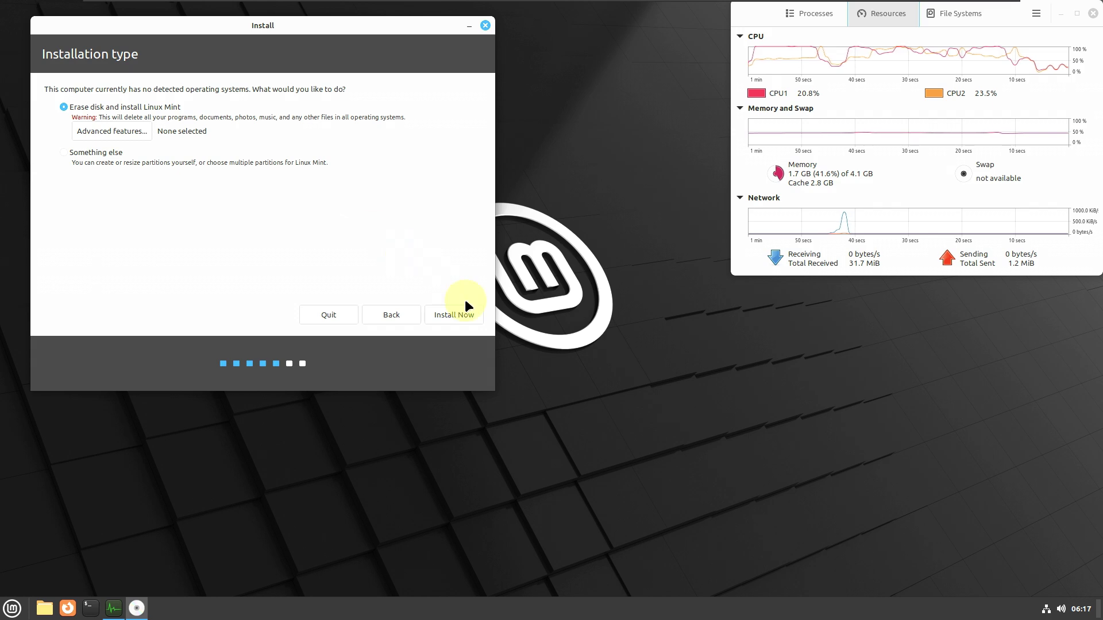
click(484, 25)
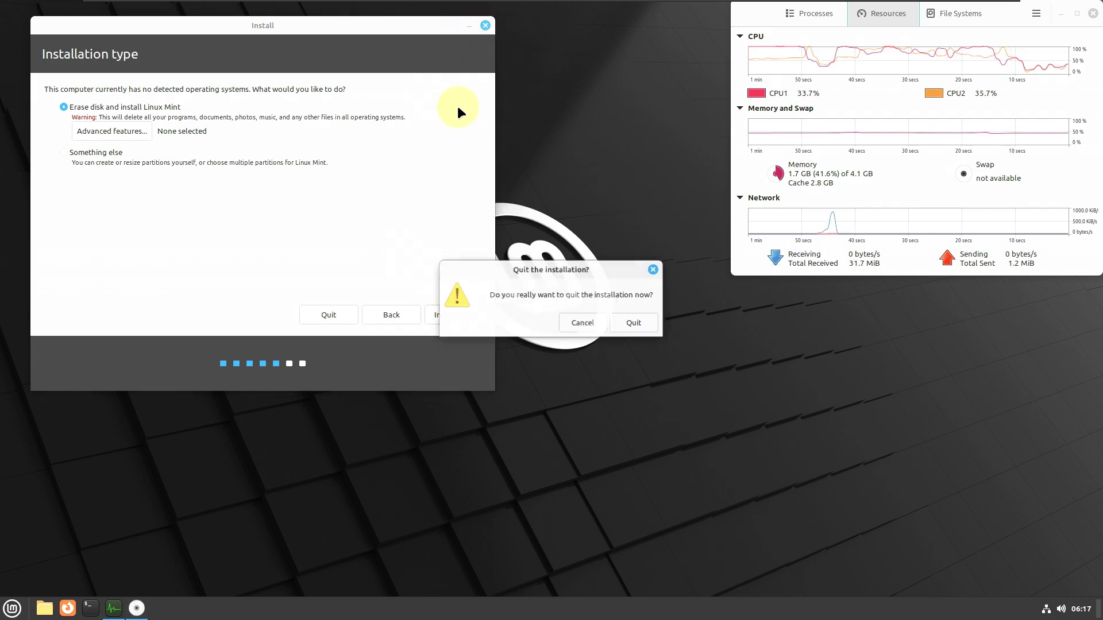
click(603, 320)
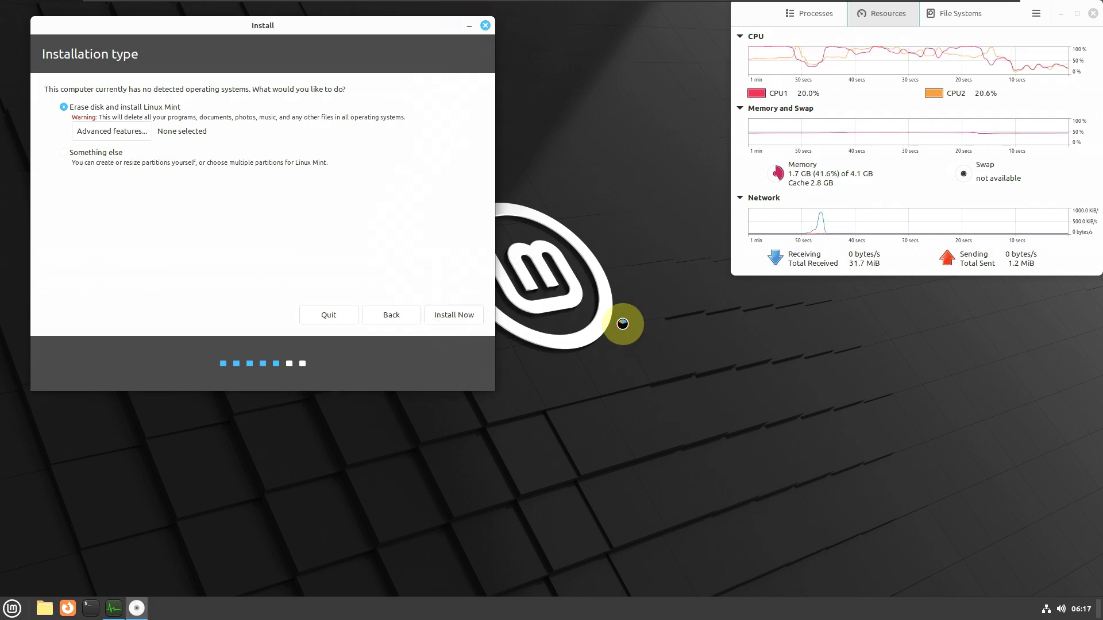
Open the calendar application from the clock's date popup, and open Sound Settings after expanding the volume applet's player list
click(1081, 610)
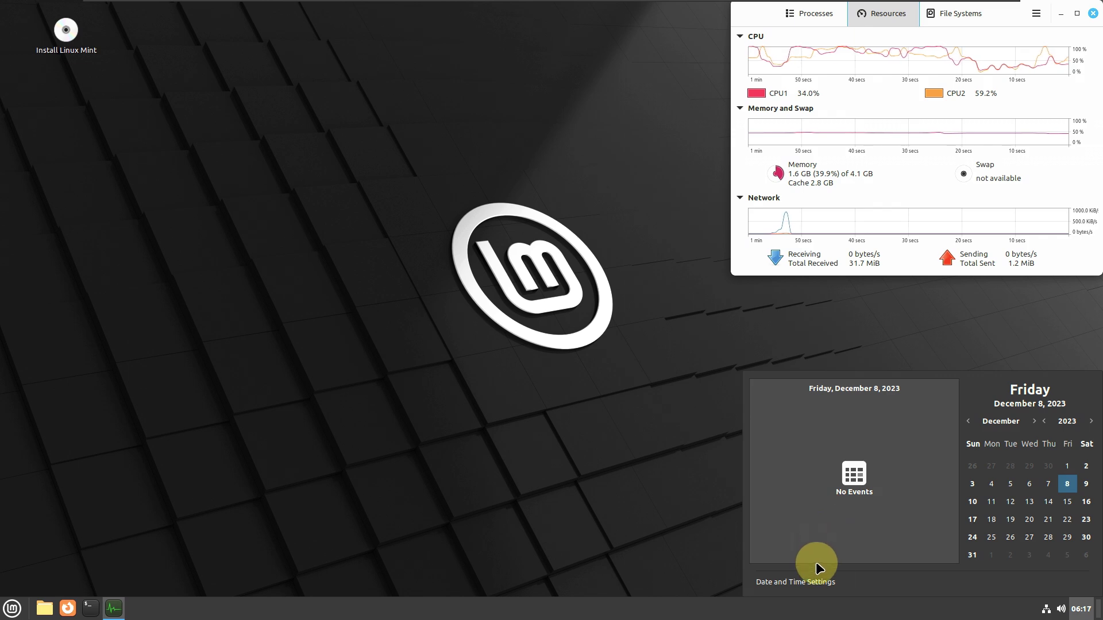
click(844, 493)
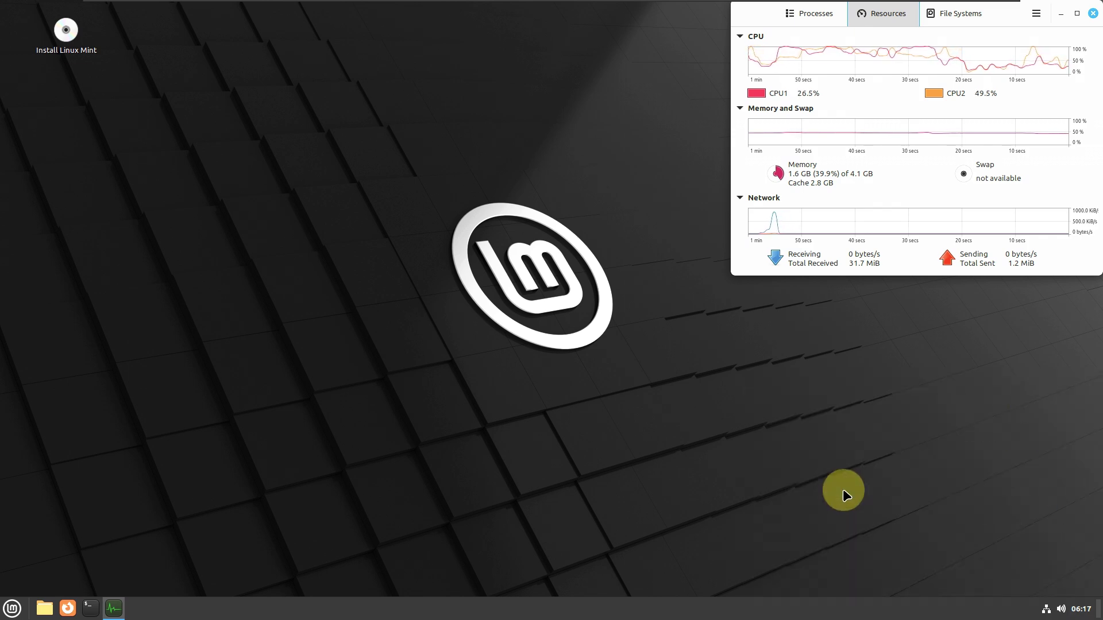
click(1061, 608)
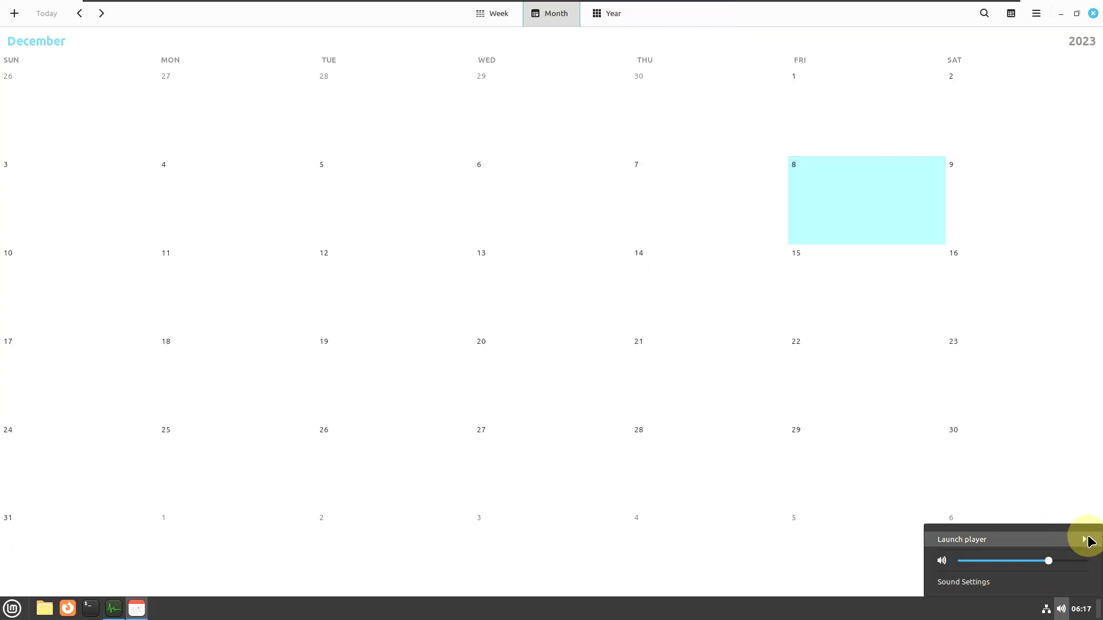
click(1084, 539)
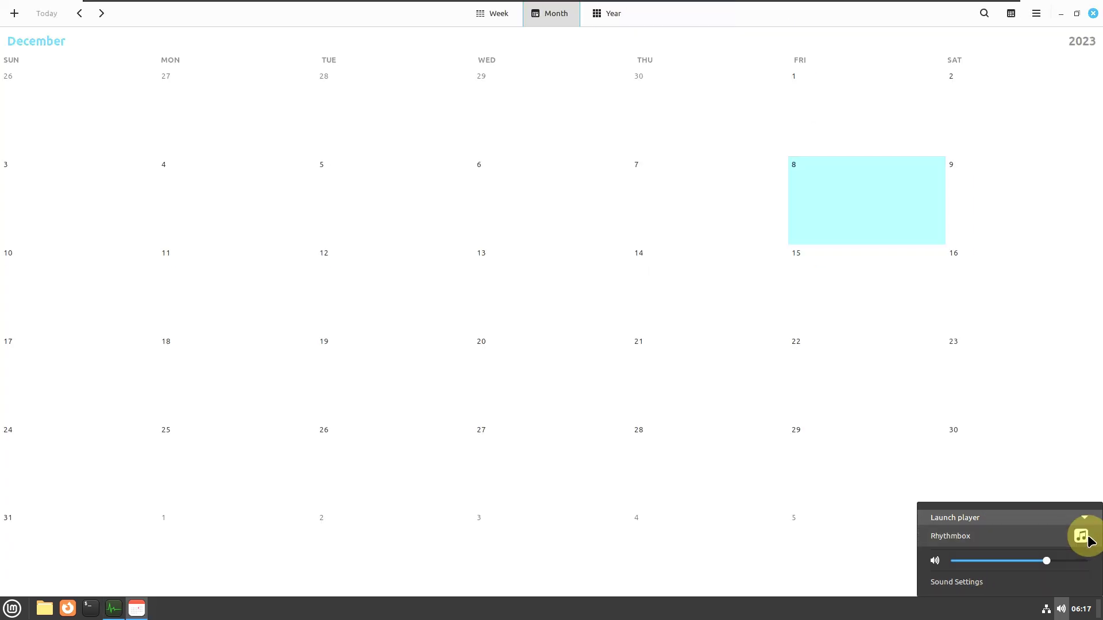
click(967, 582)
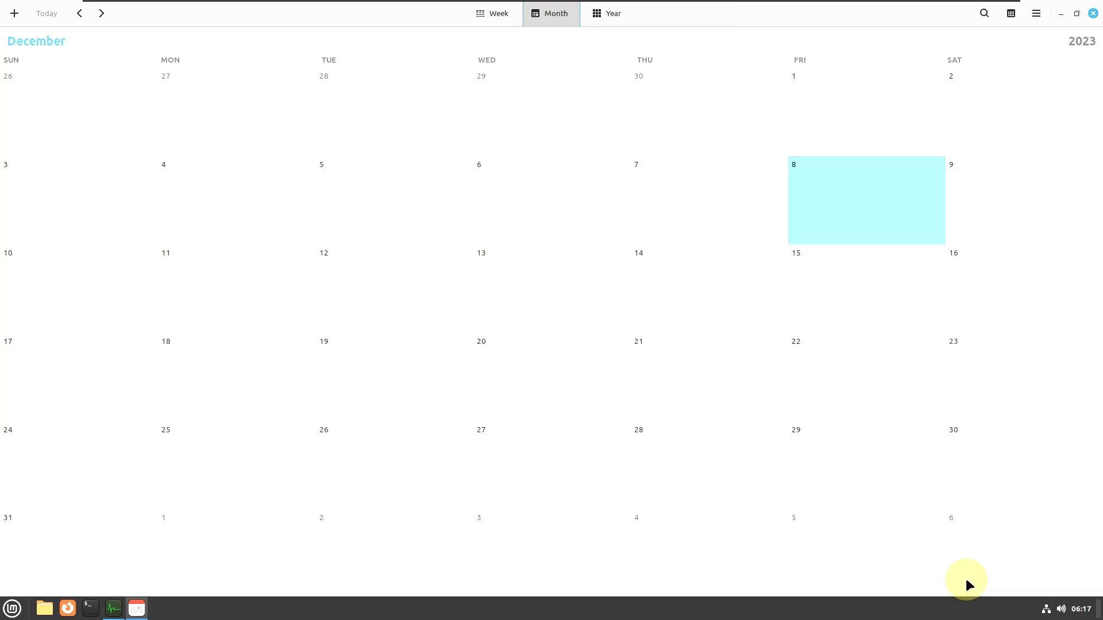
Show the calendar in Week view and in Year view
click(498, 19)
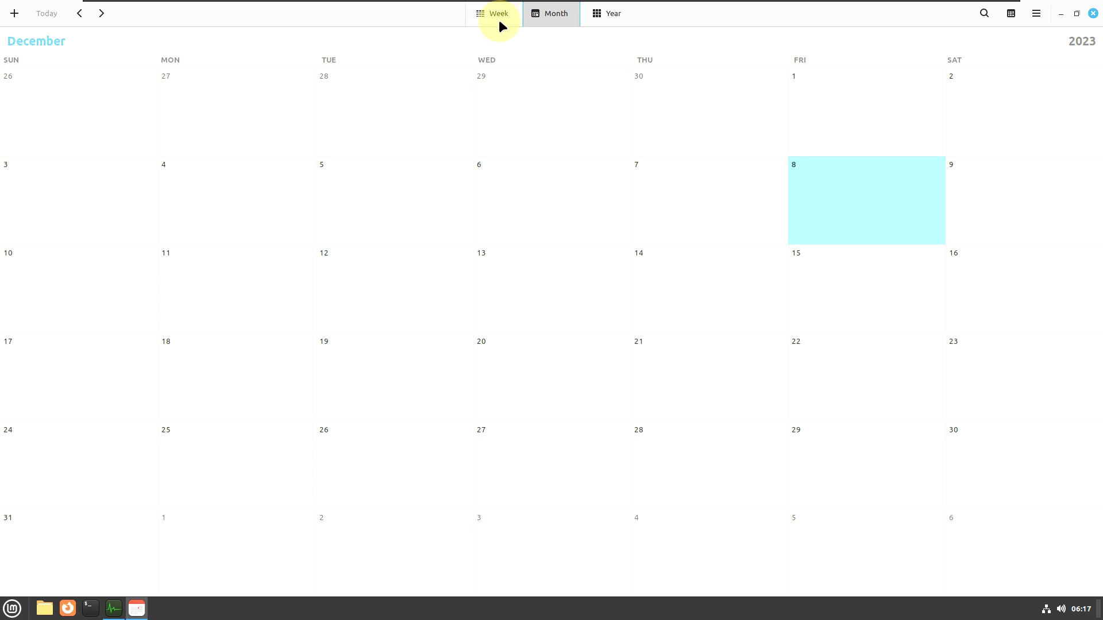
click(607, 13)
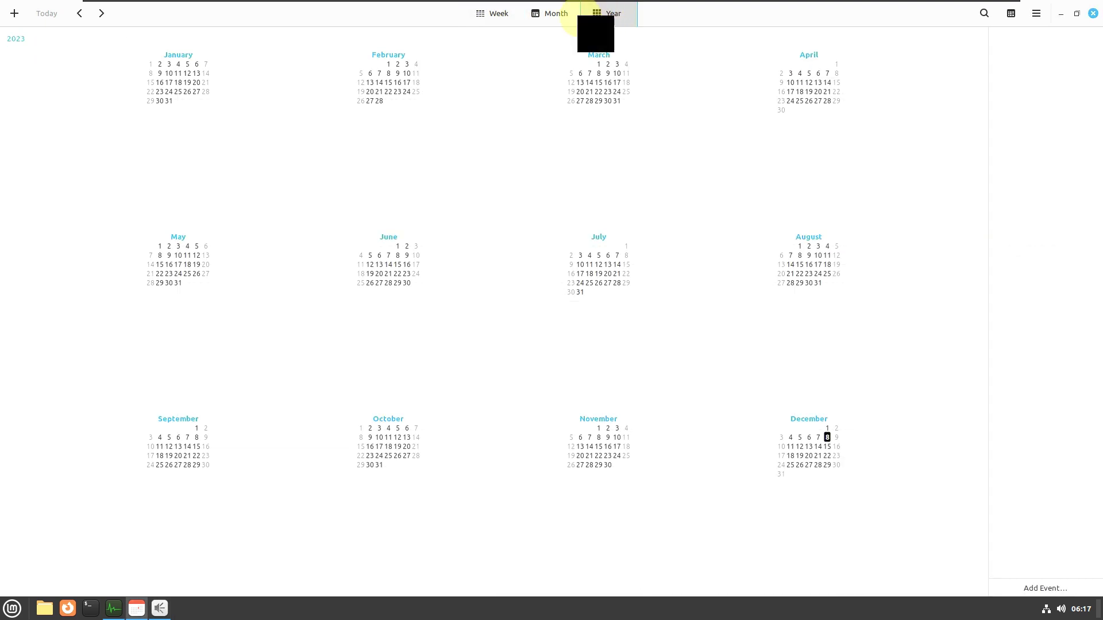
View the calendar application's About information and dismiss it
click(1040, 18)
click(1019, 98)
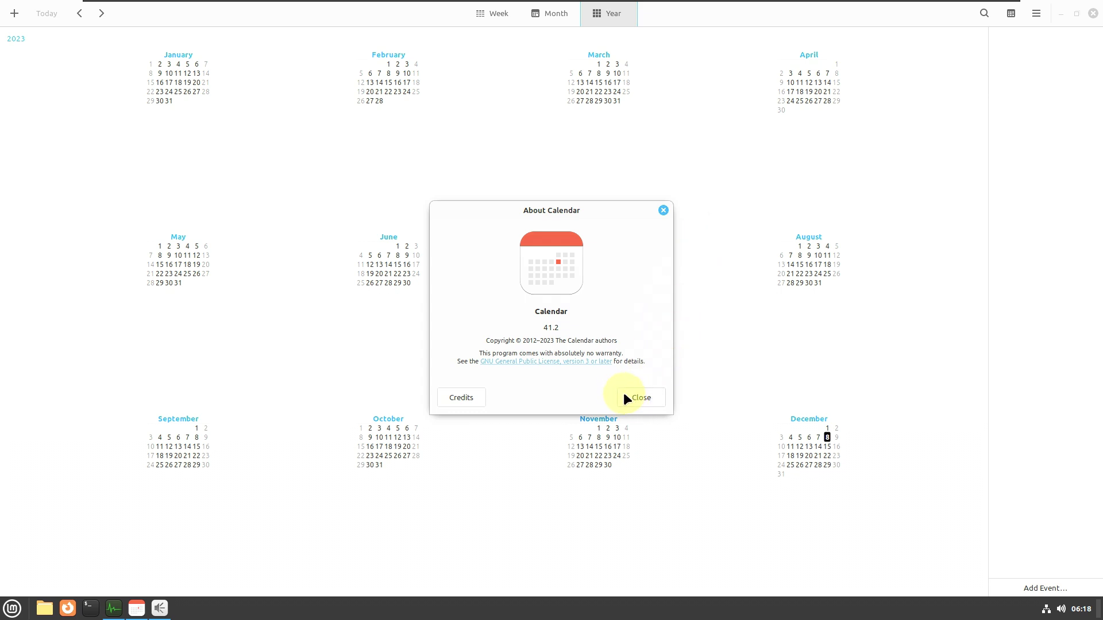
click(663, 210)
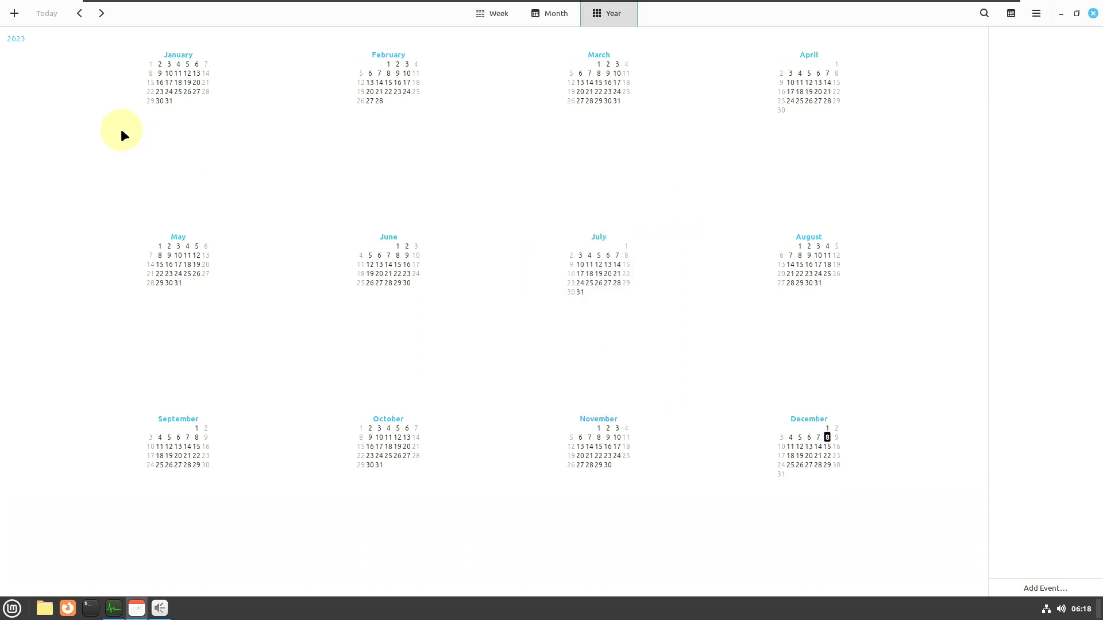
Review a new event's calendar, repeat and reminder choices, discard the event, and close the calendar
click(25, 26)
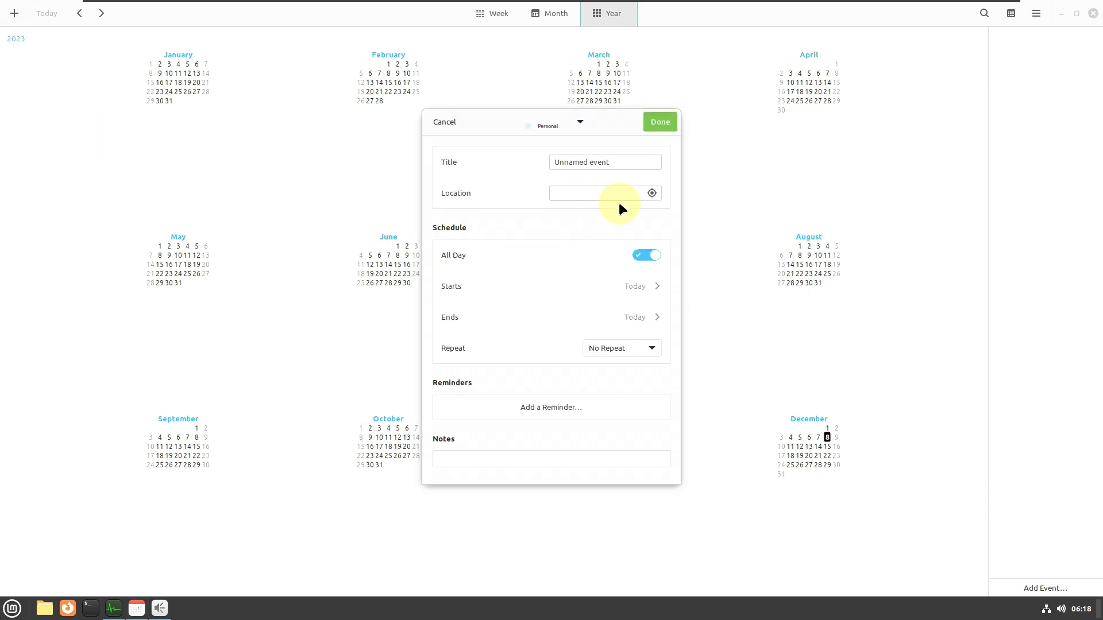
click(564, 123)
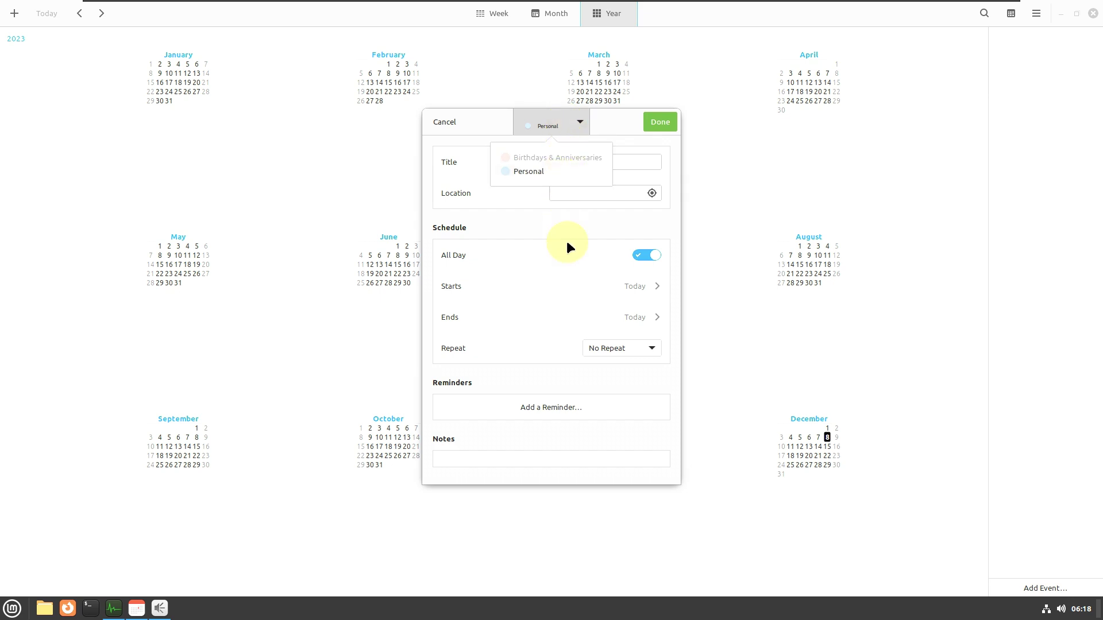
click(673, 399)
click(643, 351)
click(673, 372)
click(644, 399)
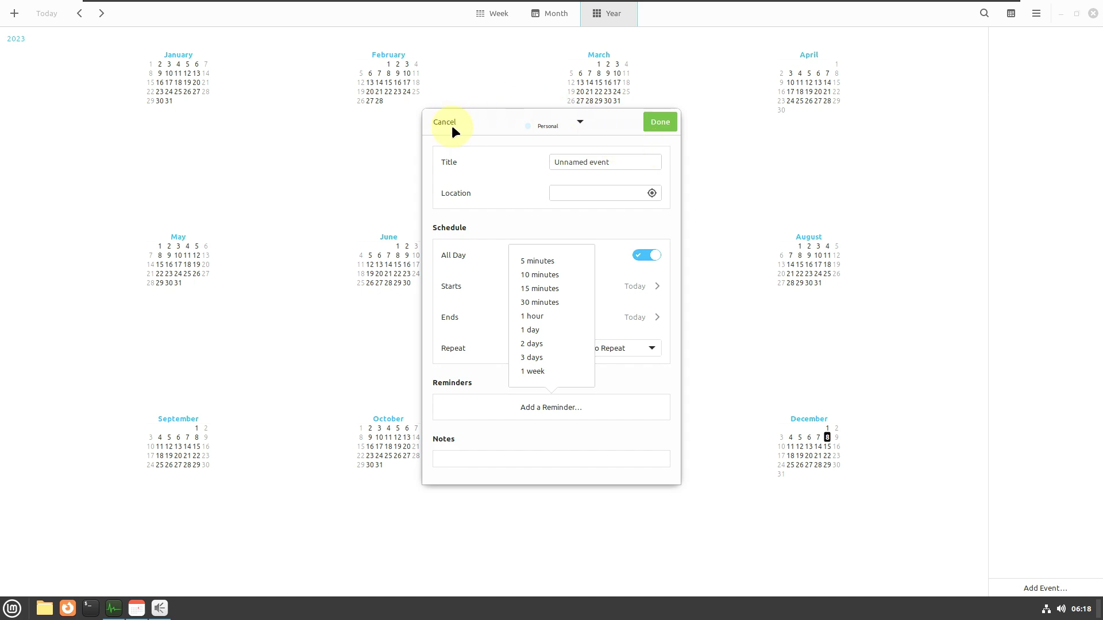
click(551, 404)
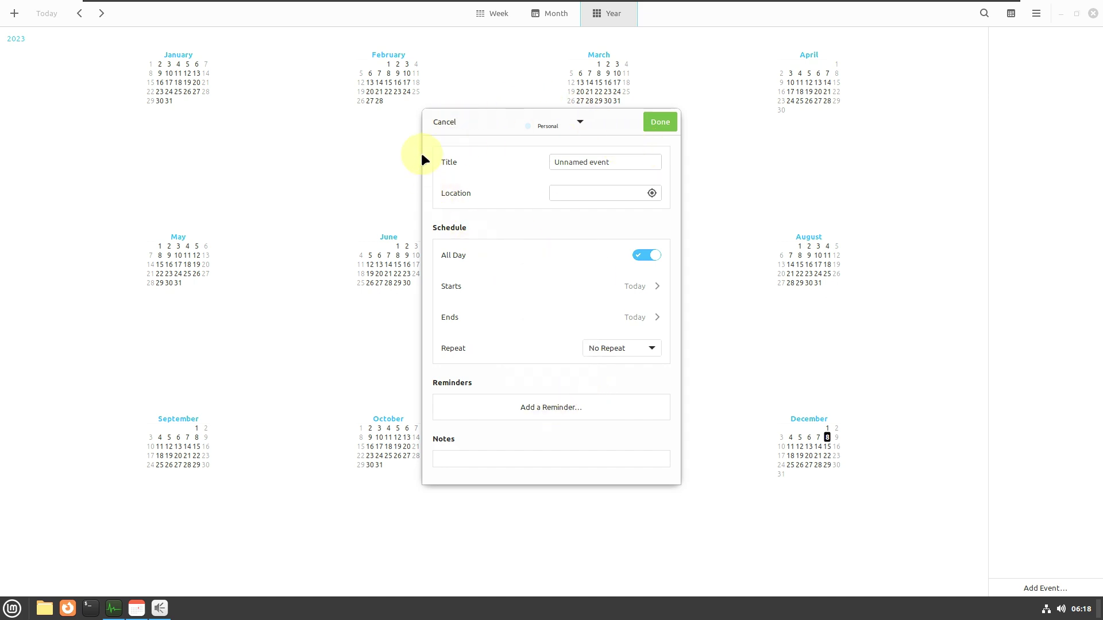
click(434, 123)
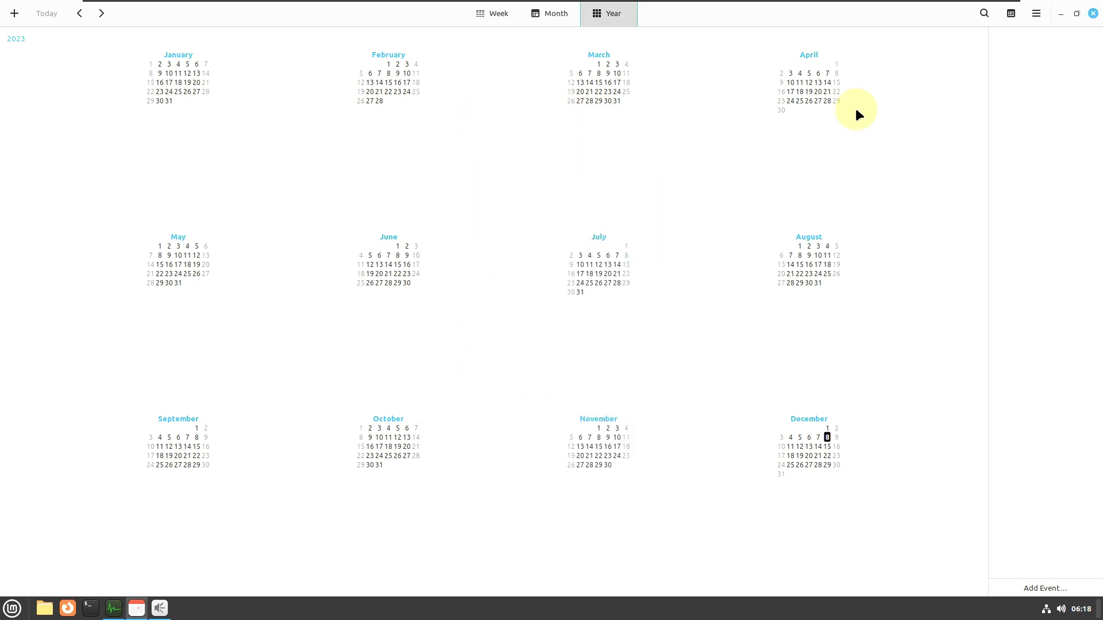
click(1090, 15)
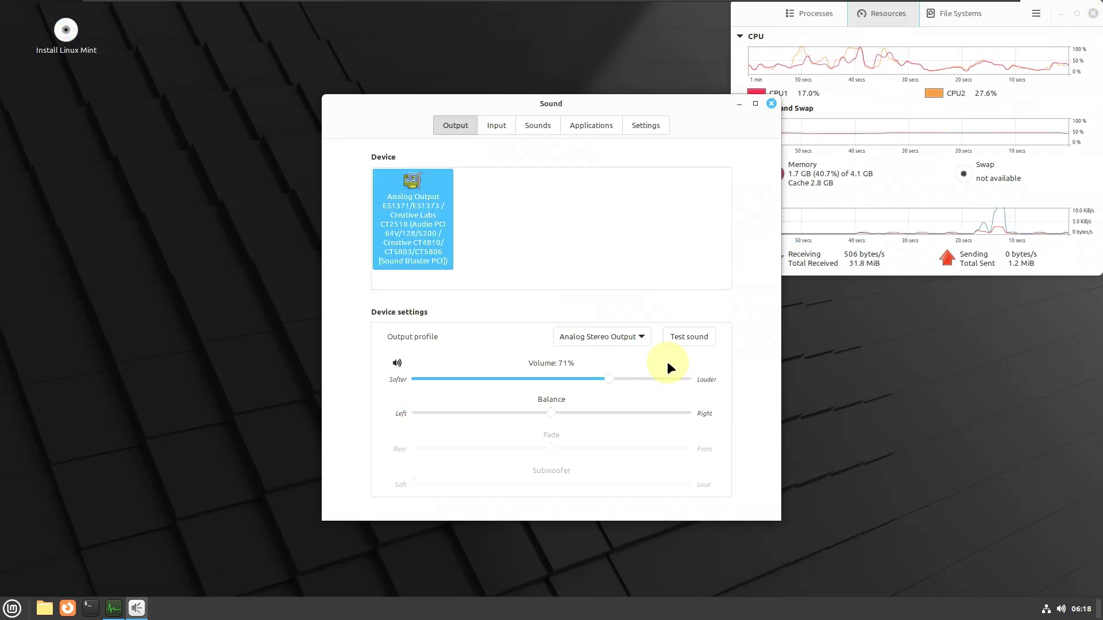
Review the Output, Input, Sounds, Applications and amplification pages of the sound settings, and close the window
click(641, 335)
click(502, 125)
click(498, 122)
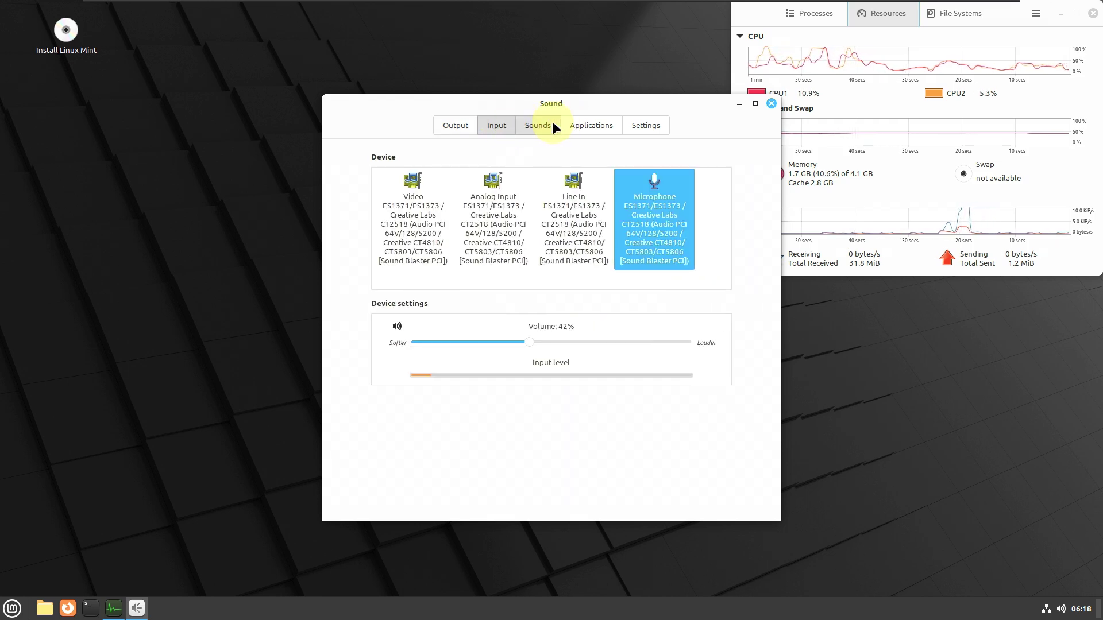
click(553, 123)
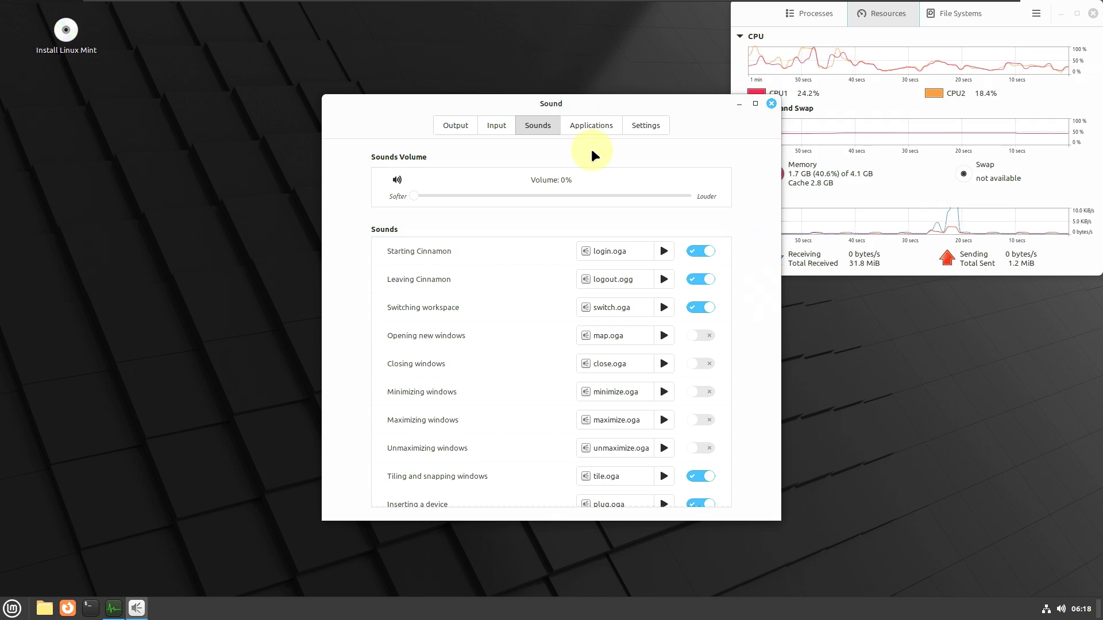
click(591, 125)
click(632, 125)
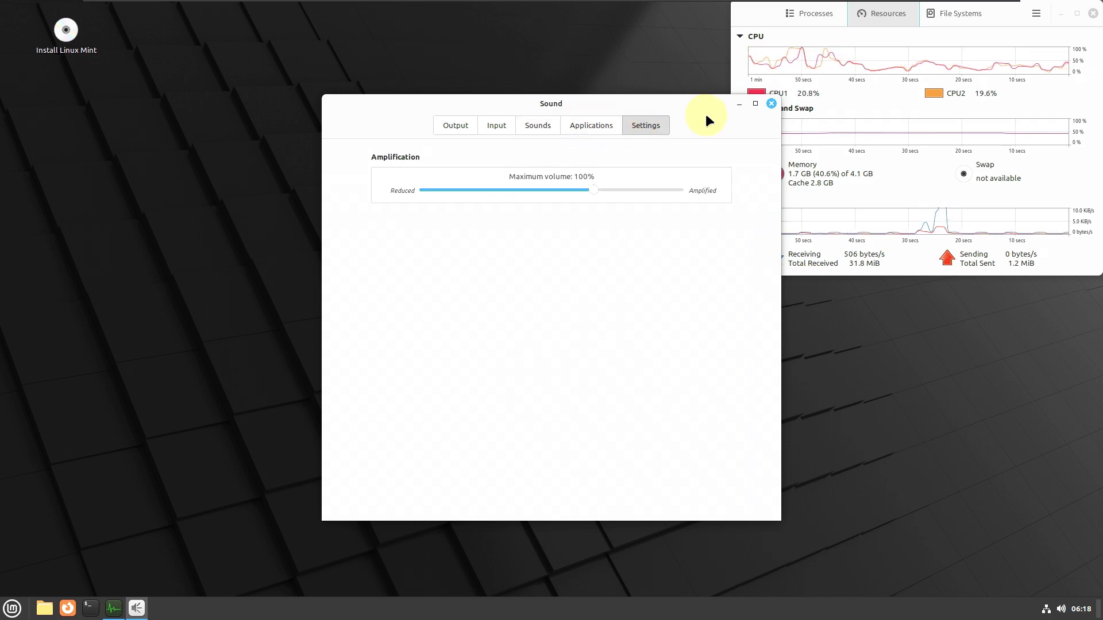
click(771, 104)
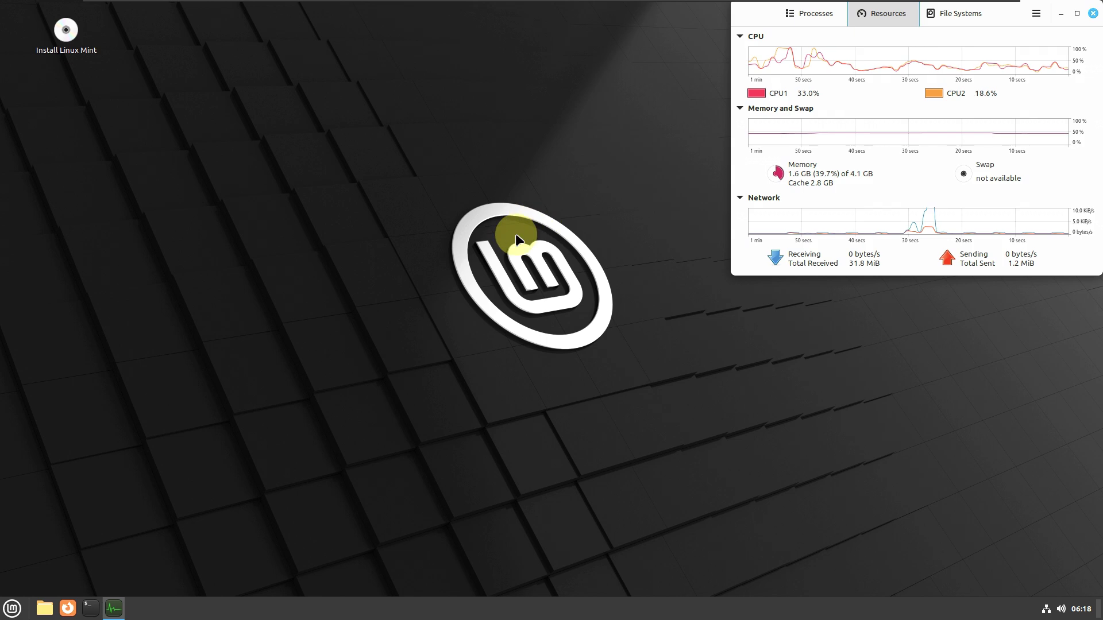
Examine the panel settings, including the Left, Center and Right Zone appearance and the auto-hide choices, and close them
right_click(265, 603)
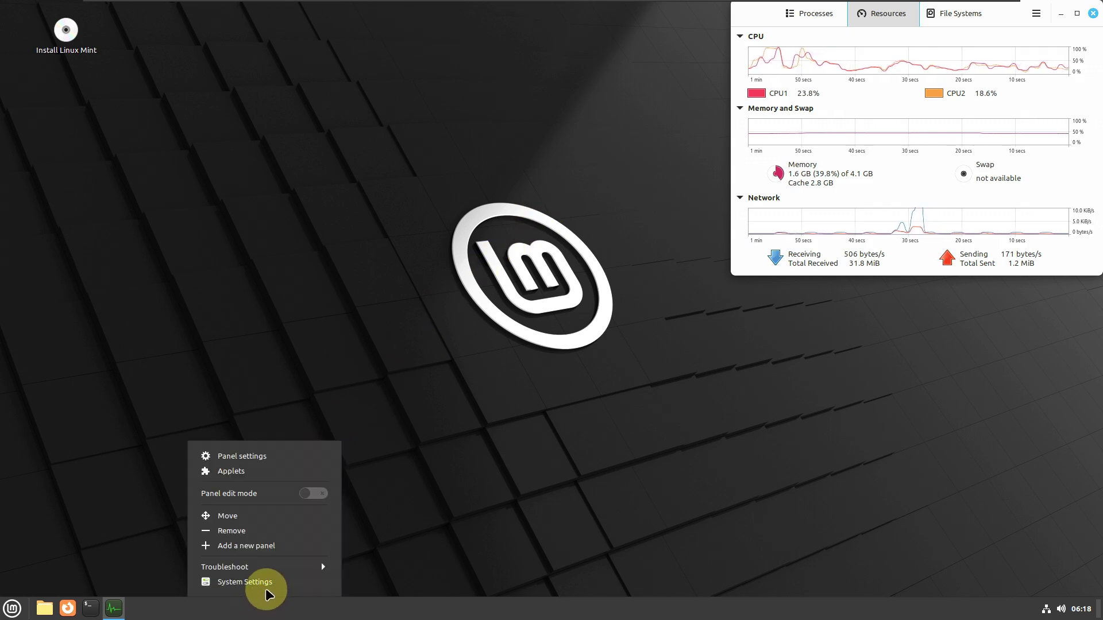
click(265, 457)
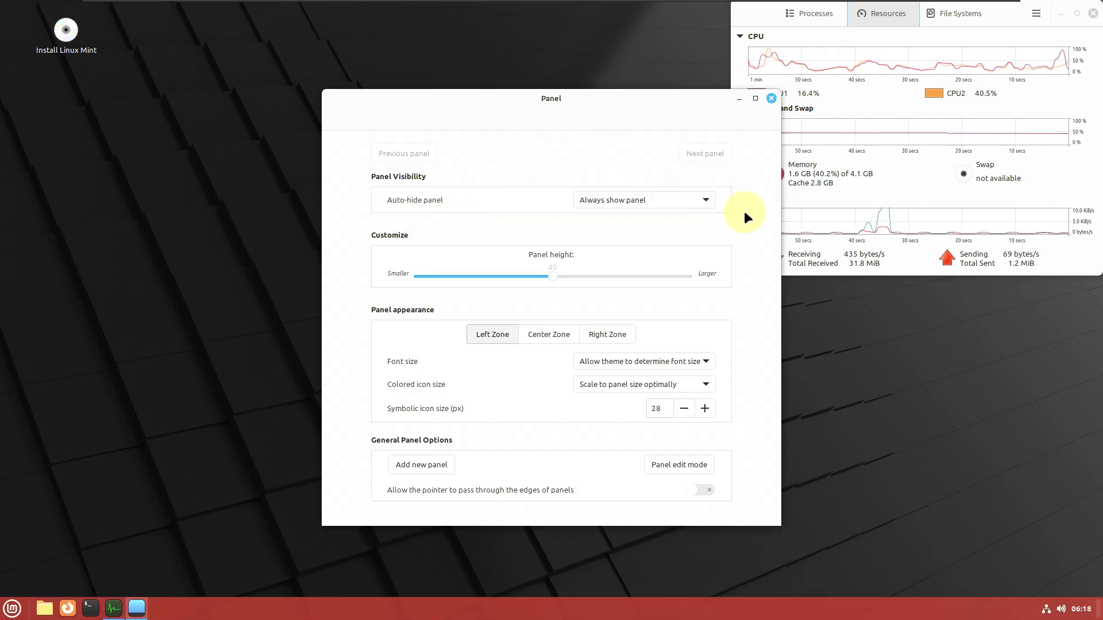
click(556, 337)
click(588, 337)
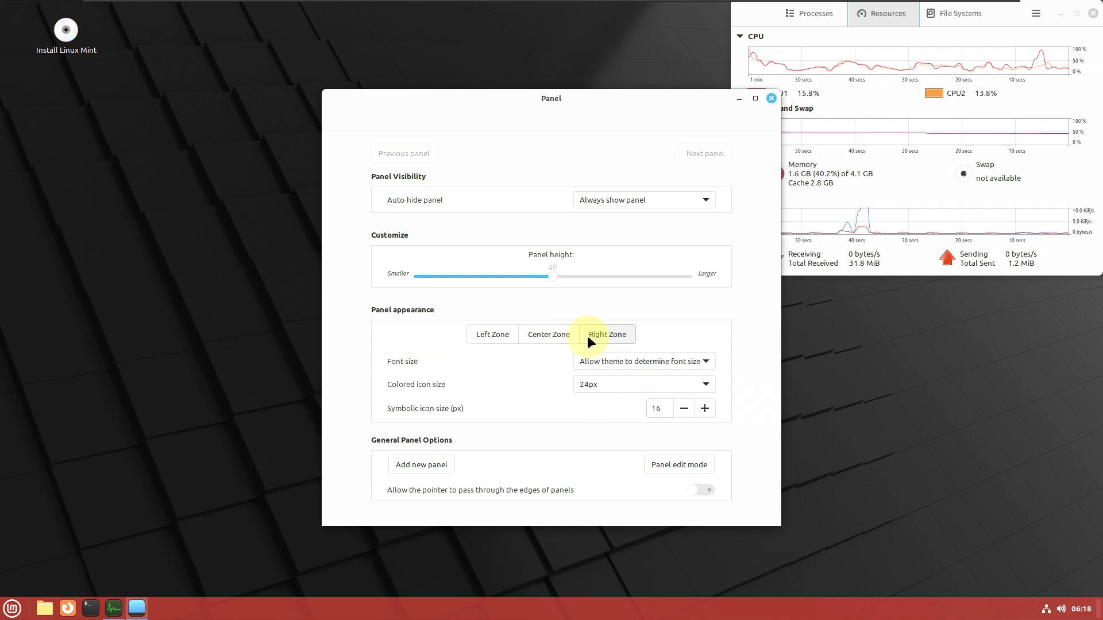
click(491, 334)
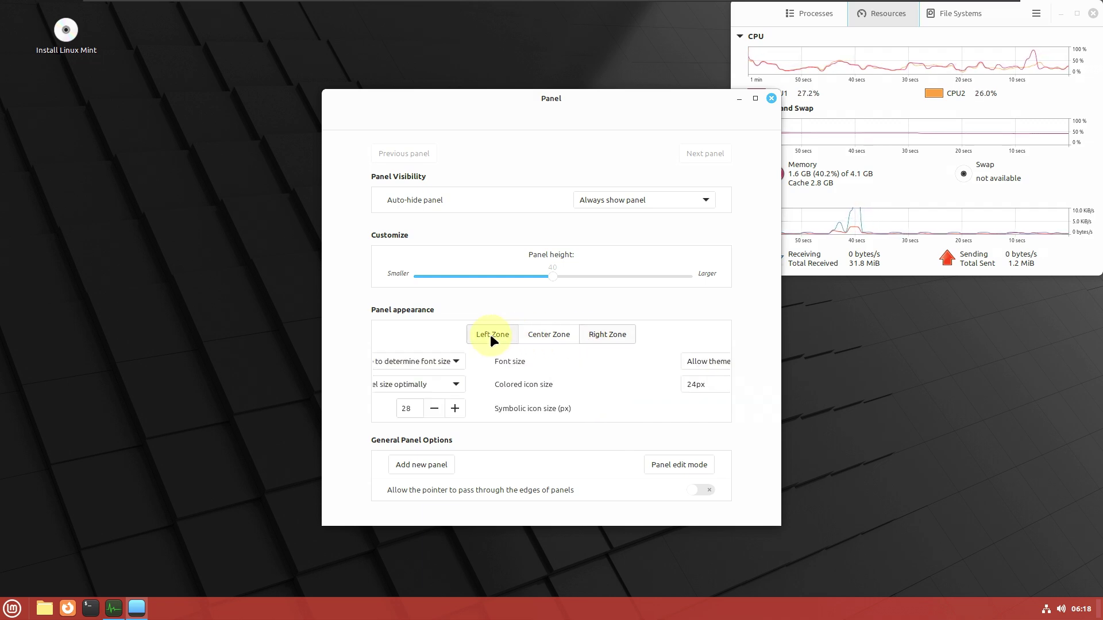
click(641, 204)
click(756, 192)
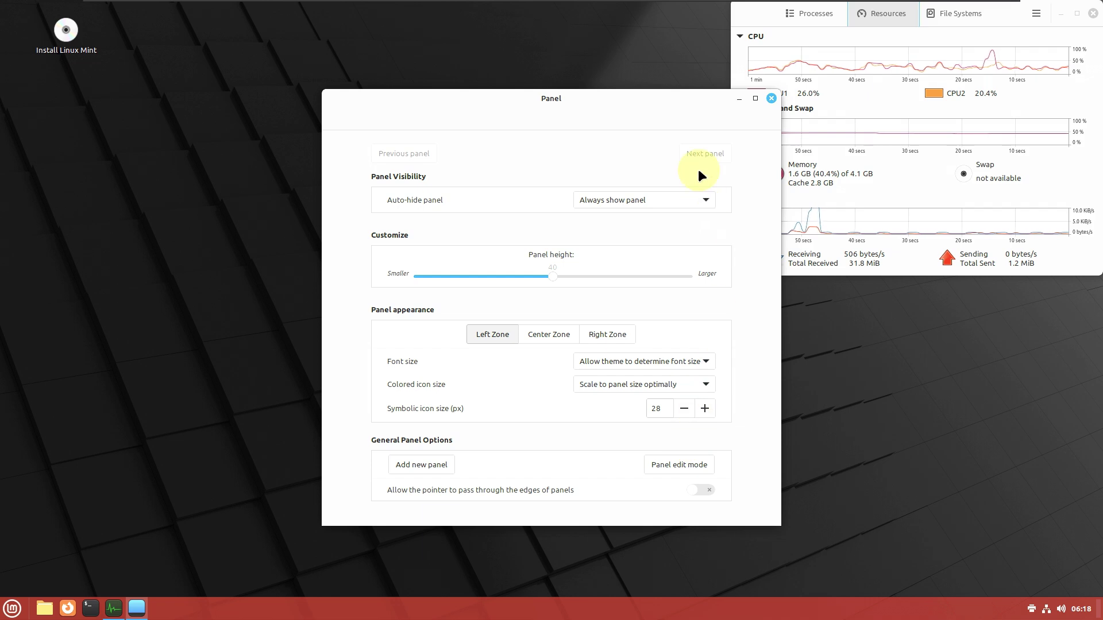
click(771, 98)
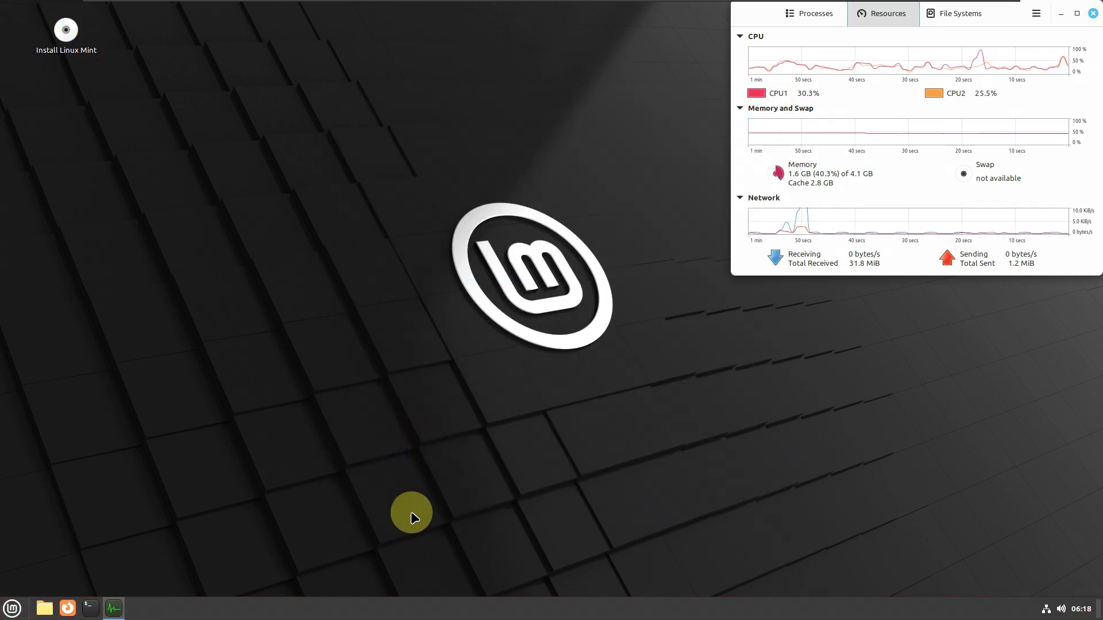
Open the panel's Applets manager and look through the list of installed applets
right_click(406, 605)
click(405, 469)
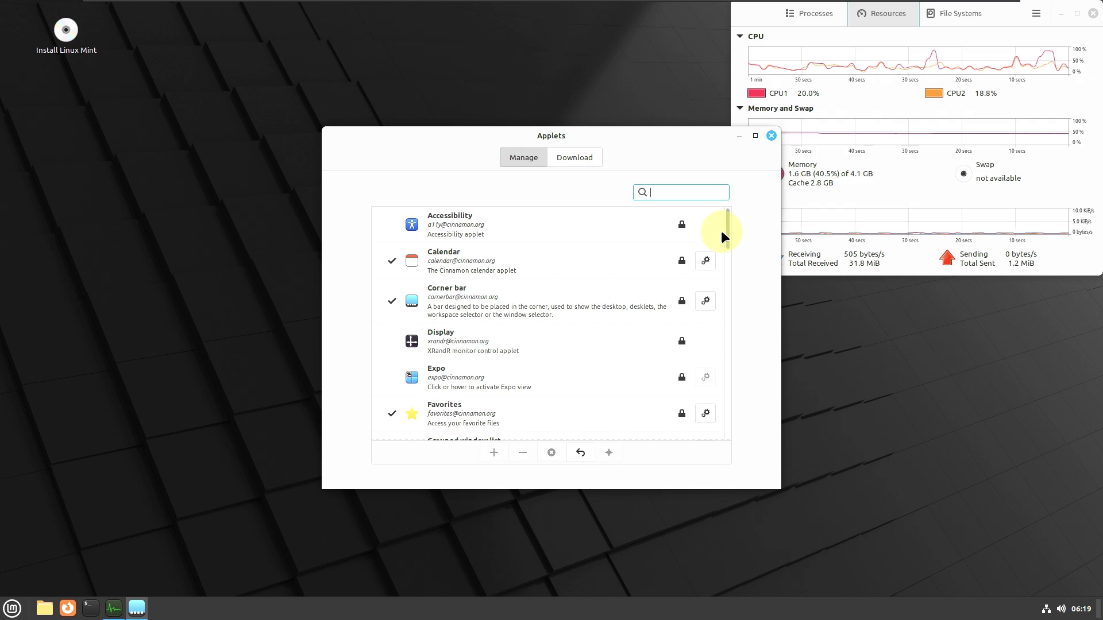
scroll(726, 234, down, 1)
drag(726, 234, 711, 207)
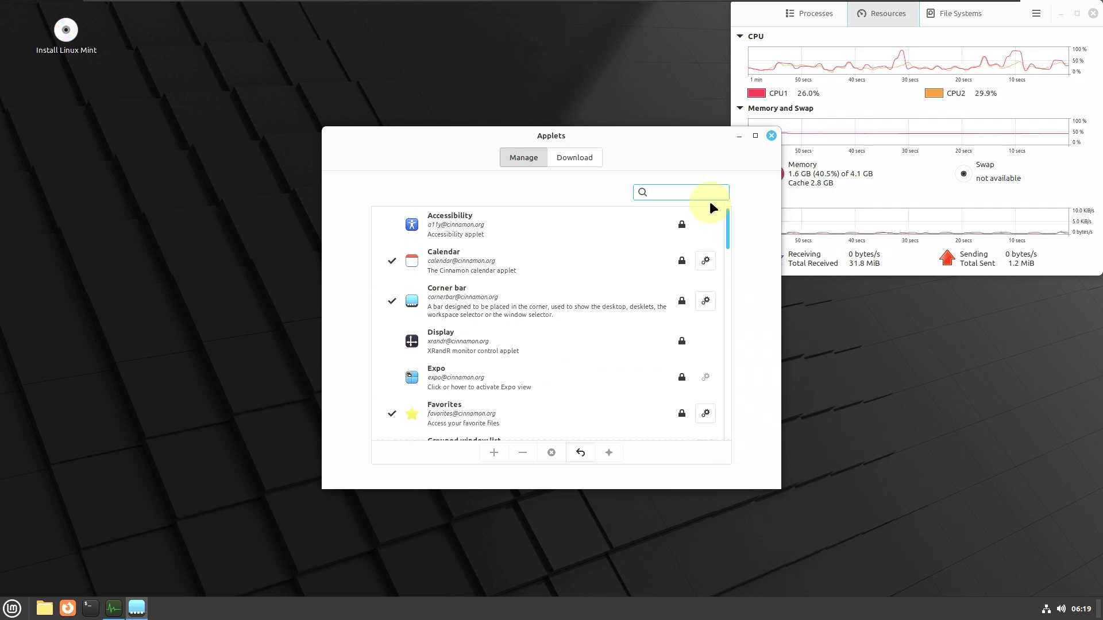
Review the settings of the Calendar, Corner bar and Favorites applets, including the Favorites import, export and reset options
click(705, 260)
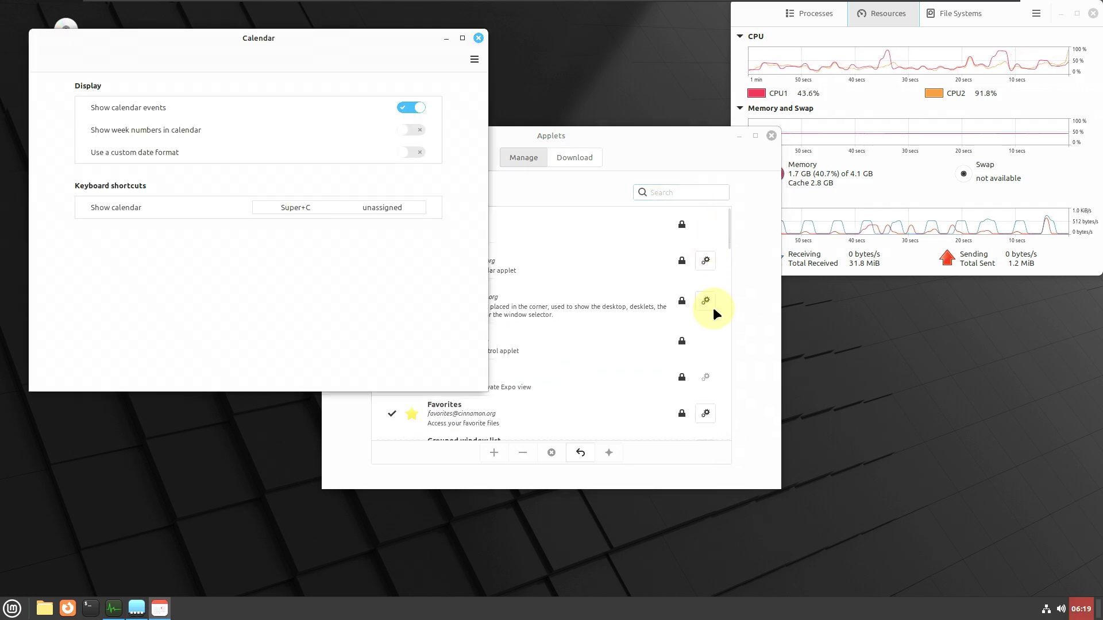
click(478, 38)
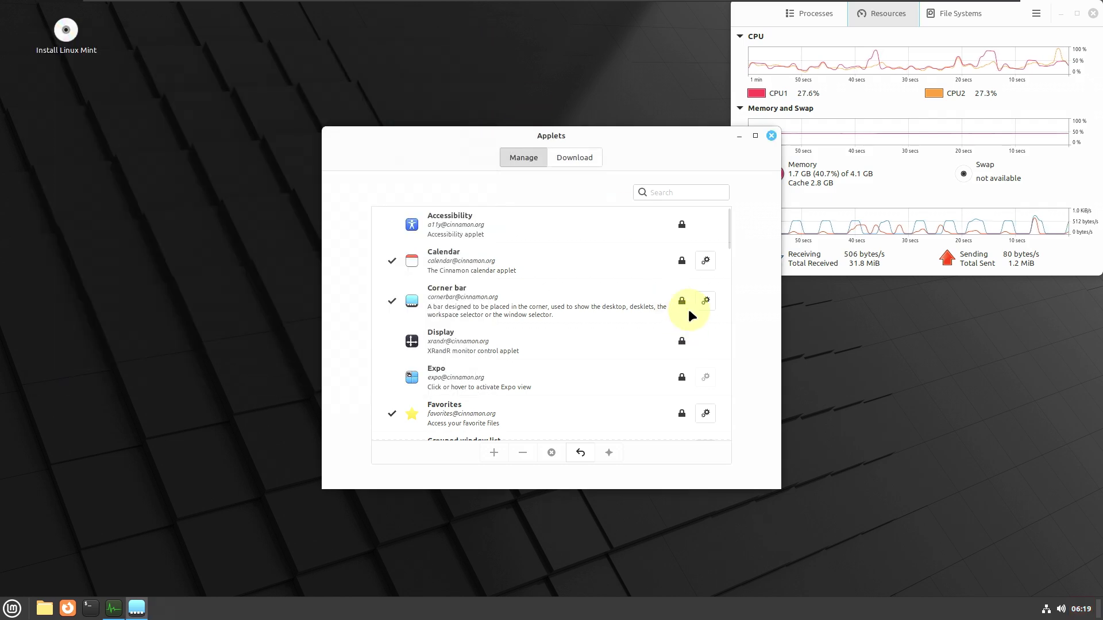
click(705, 301)
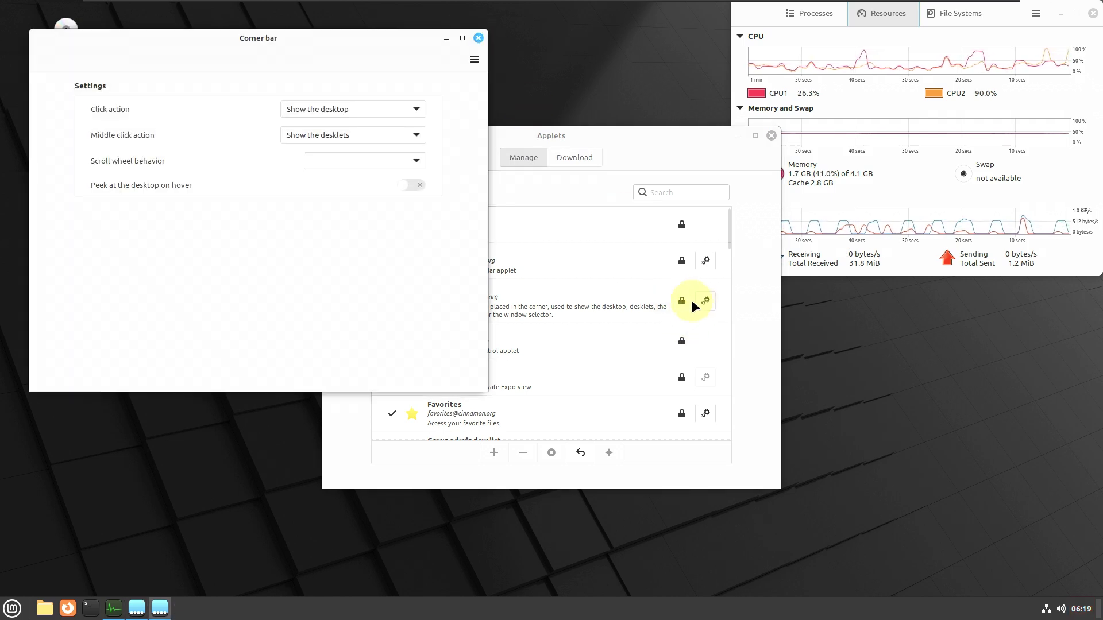
click(478, 38)
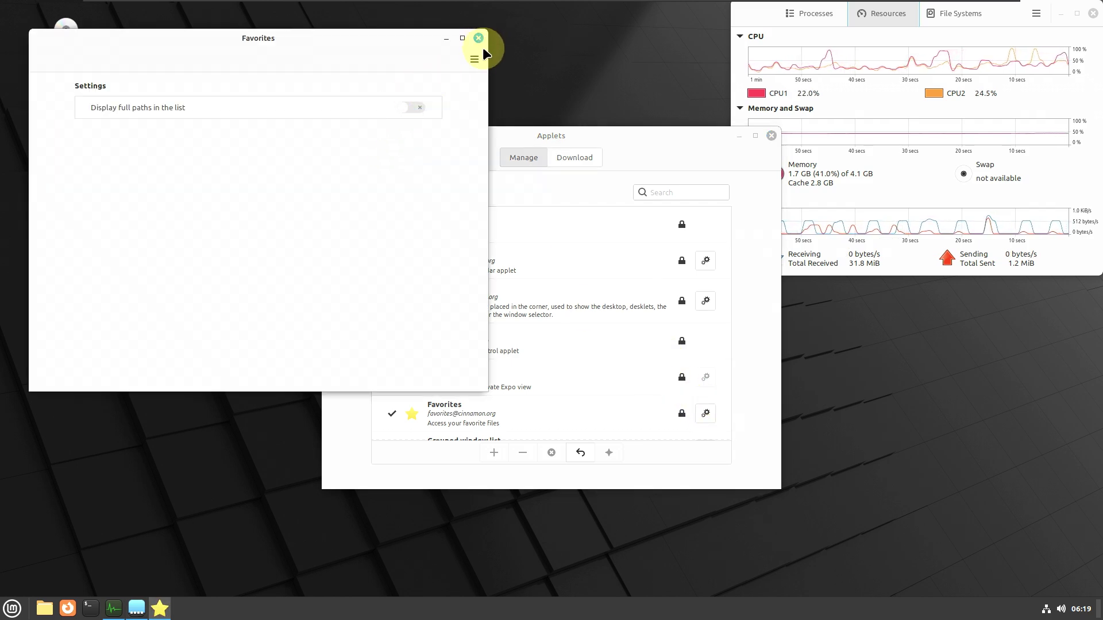
click(474, 58)
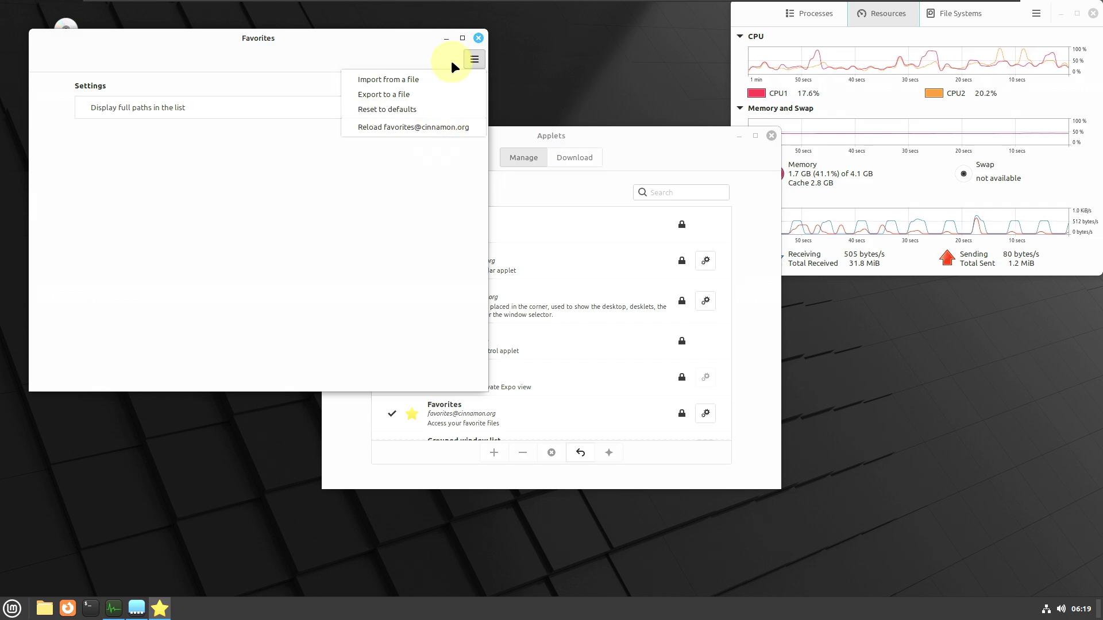
click(471, 37)
click(477, 37)
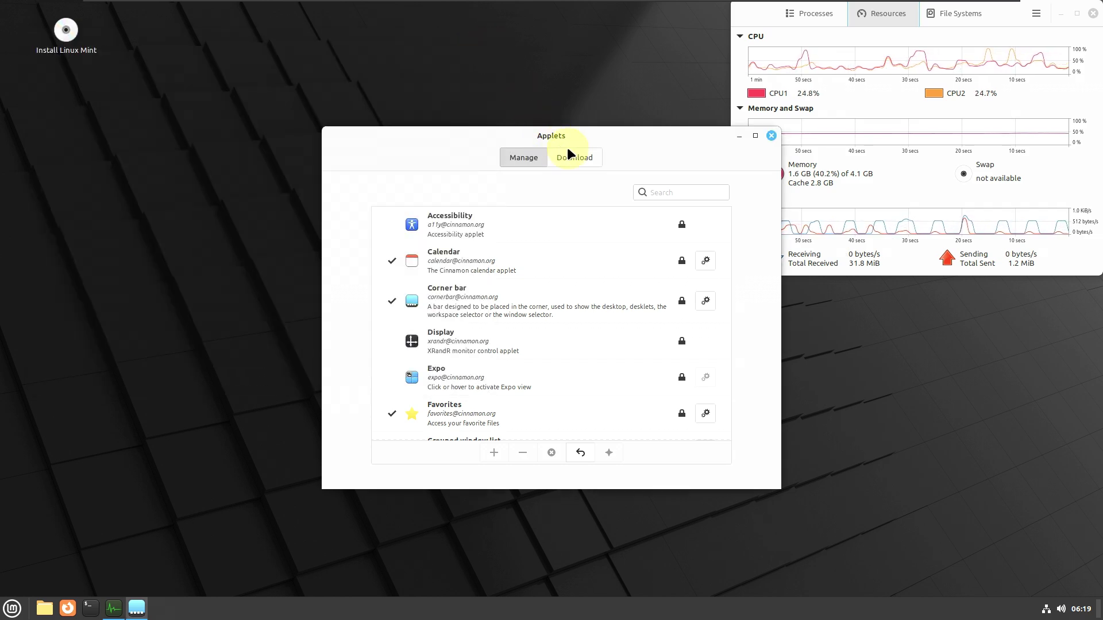
Show the downloadable applets and move the Applets window clear of the system monitor
click(565, 154)
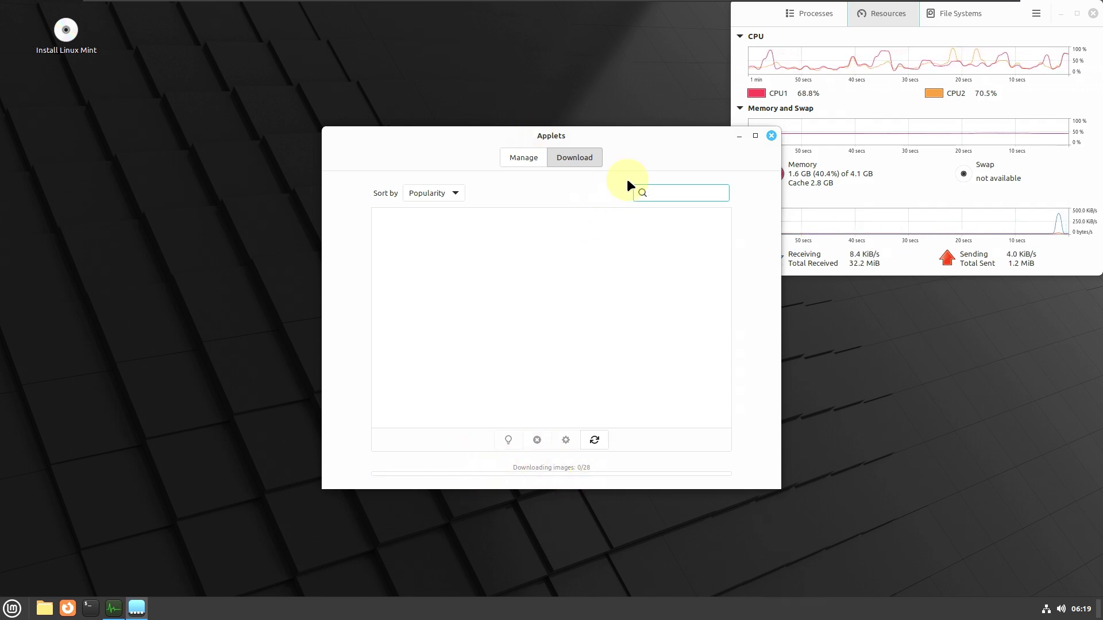
drag(343, 150, 155, 116)
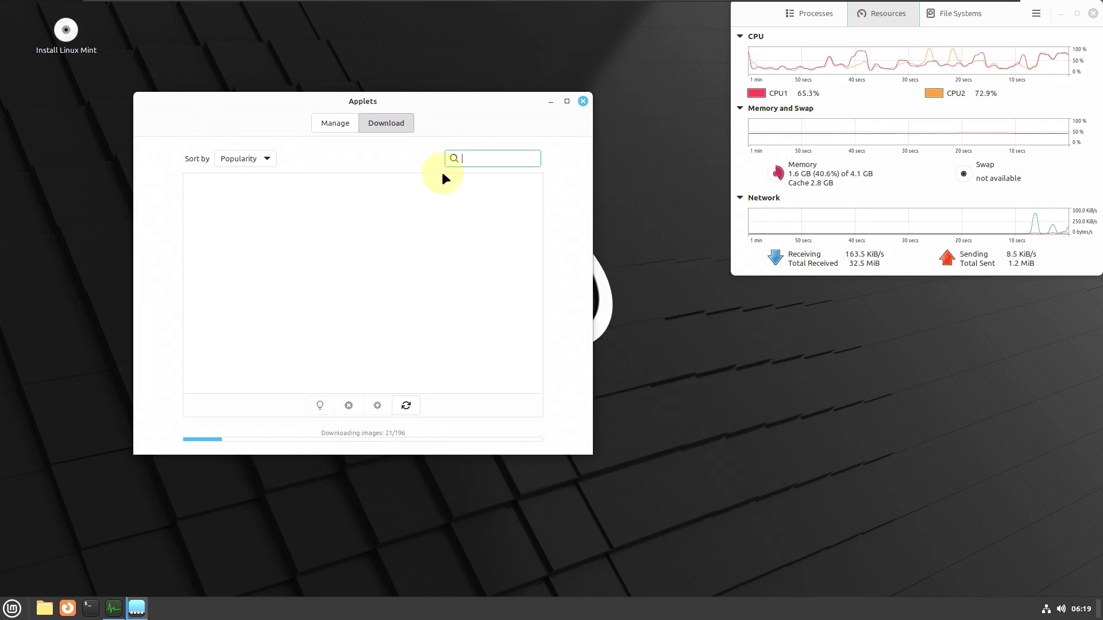
Add a new panel along the left edge of the desktop and remove that panel again
right_click(387, 605)
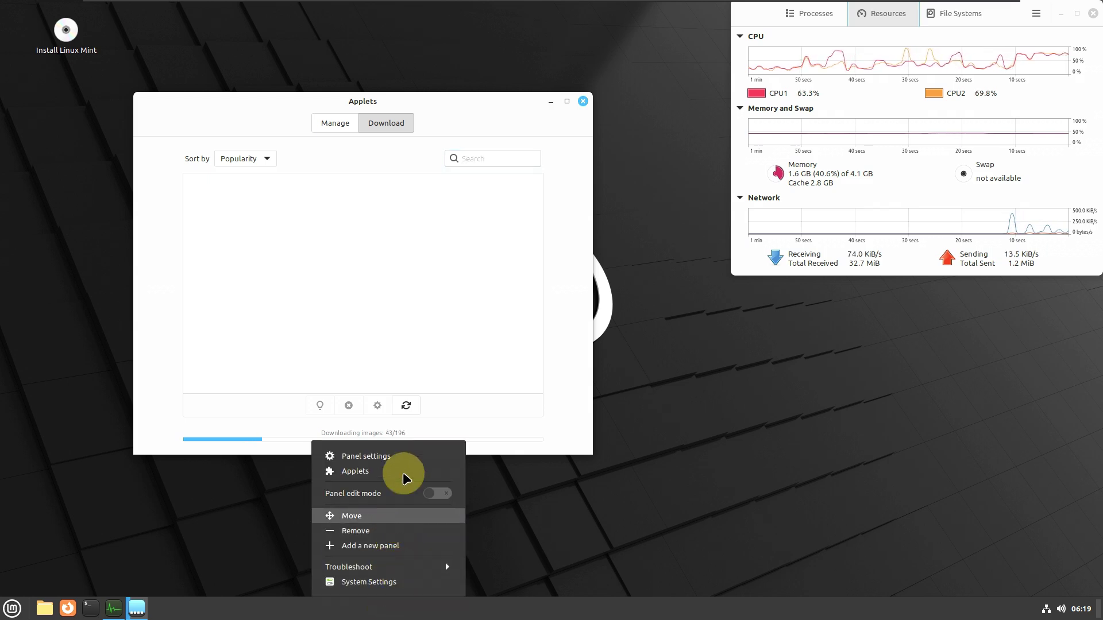
click(411, 546)
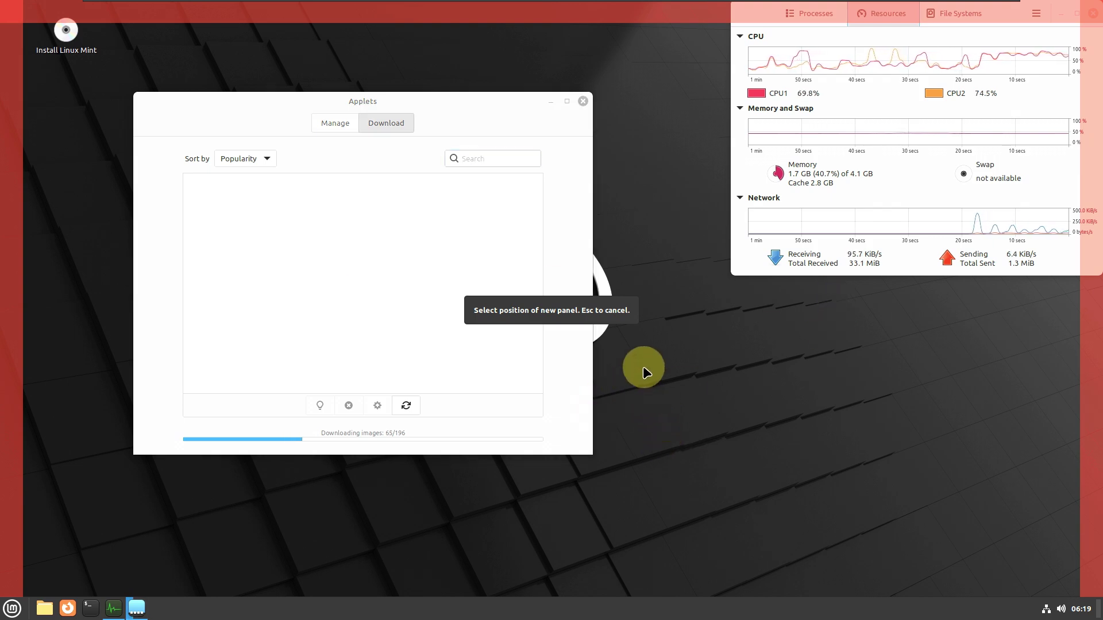
click(17, 488)
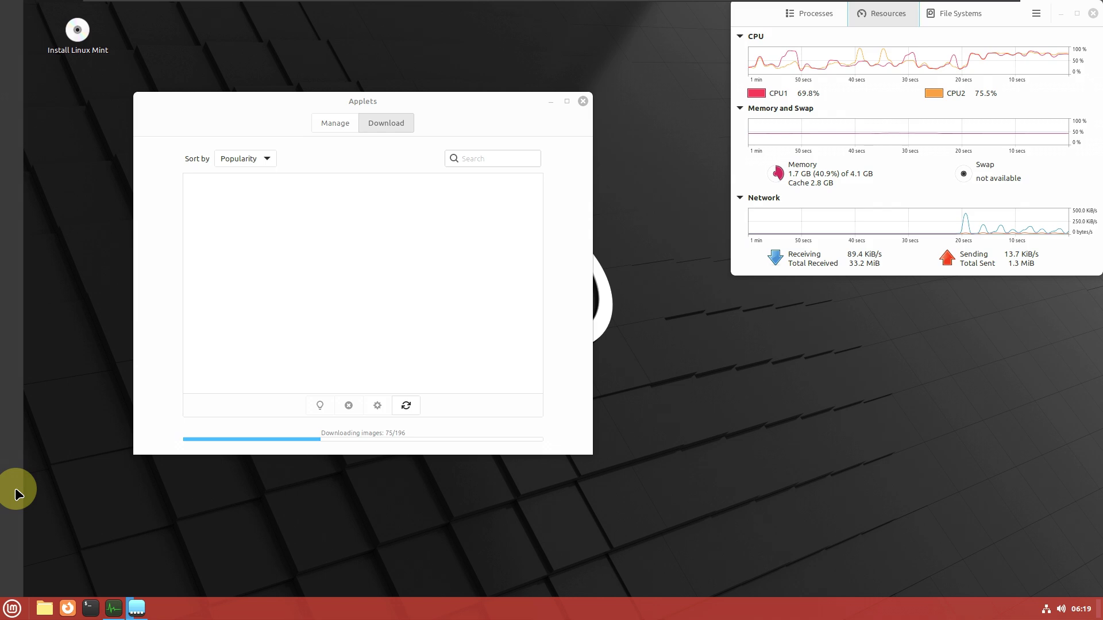
right_click(17, 492)
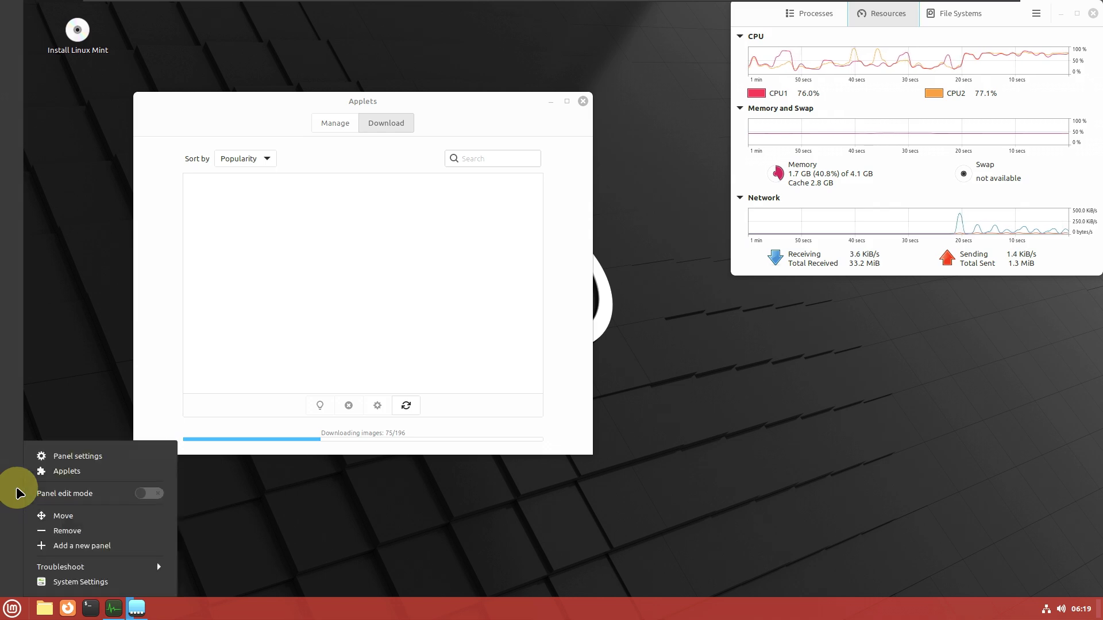
click(92, 531)
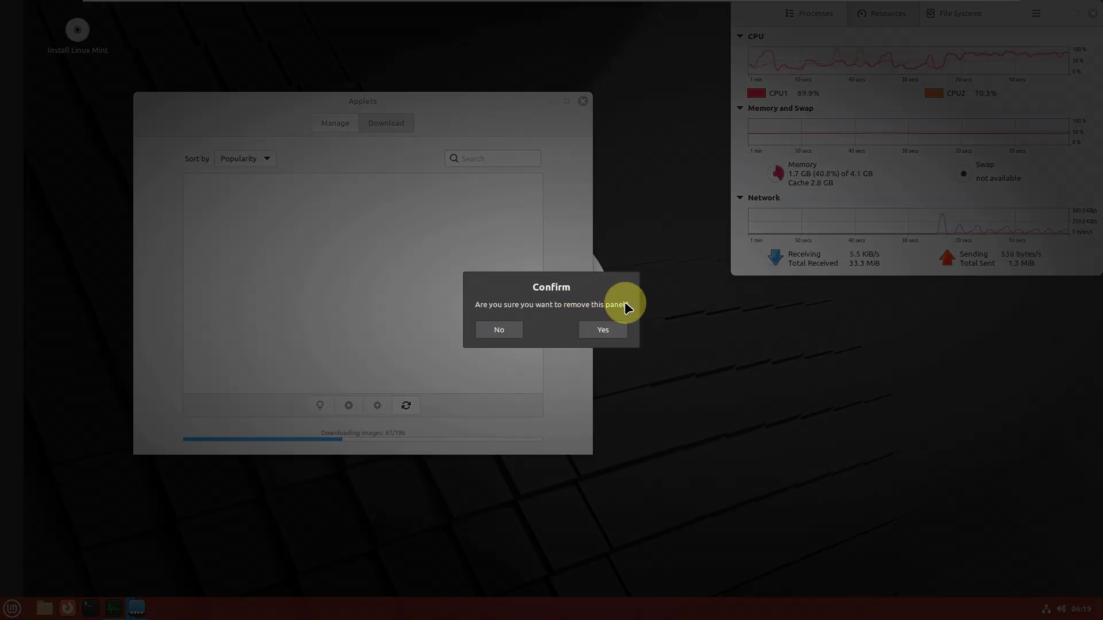
click(621, 329)
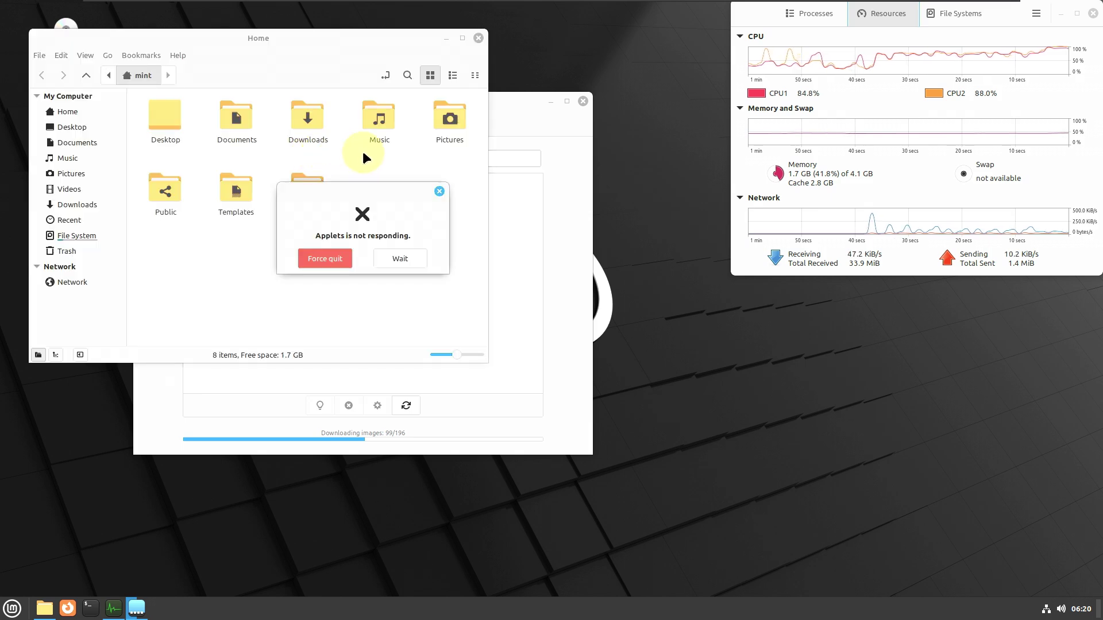
Force quit the unresponsive Applets window
click(339, 257)
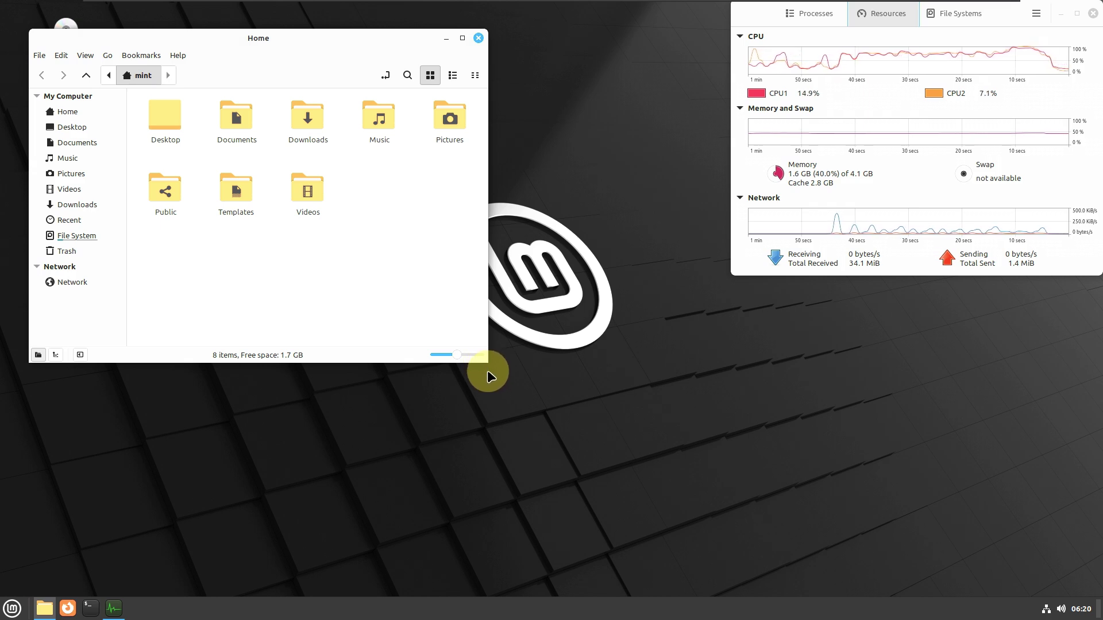
Enlarge the Home window and view the file manager's version information
drag(487, 365, 715, 591)
click(169, 55)
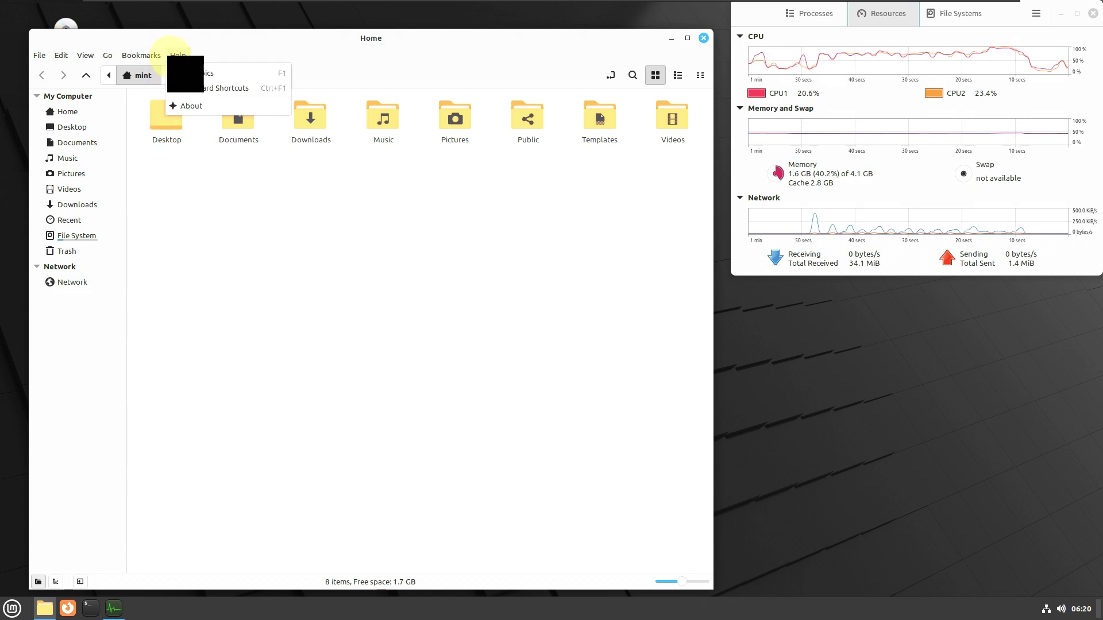
click(192, 98)
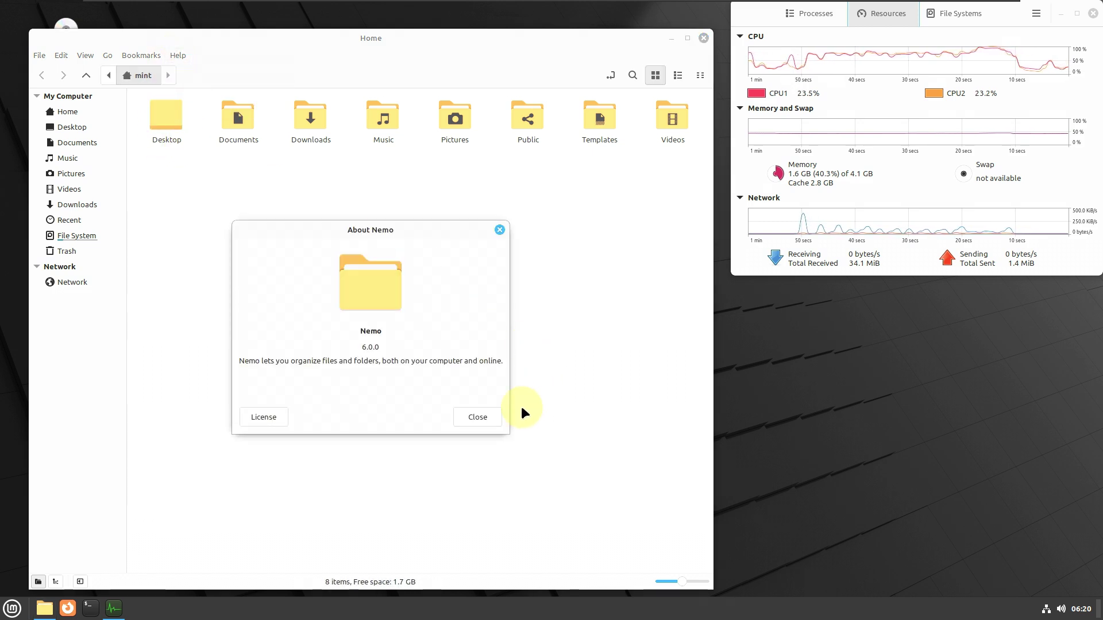
click(485, 413)
Review all three pages of the file manager's keyboard shortcuts and close the overview
click(183, 55)
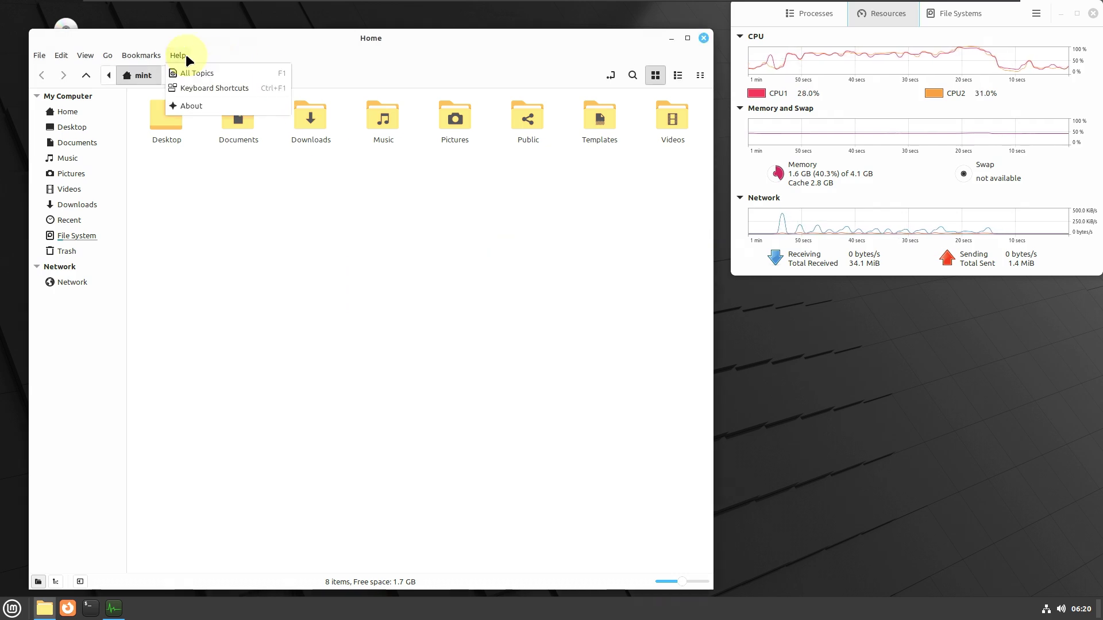
click(187, 86)
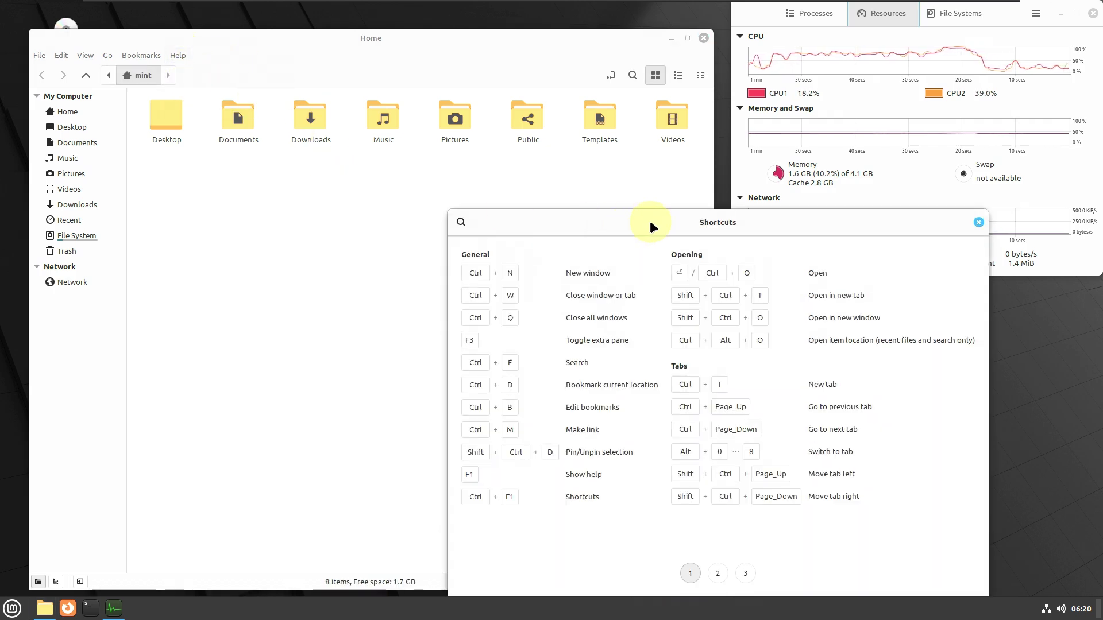
drag(650, 221, 433, 108)
click(508, 457)
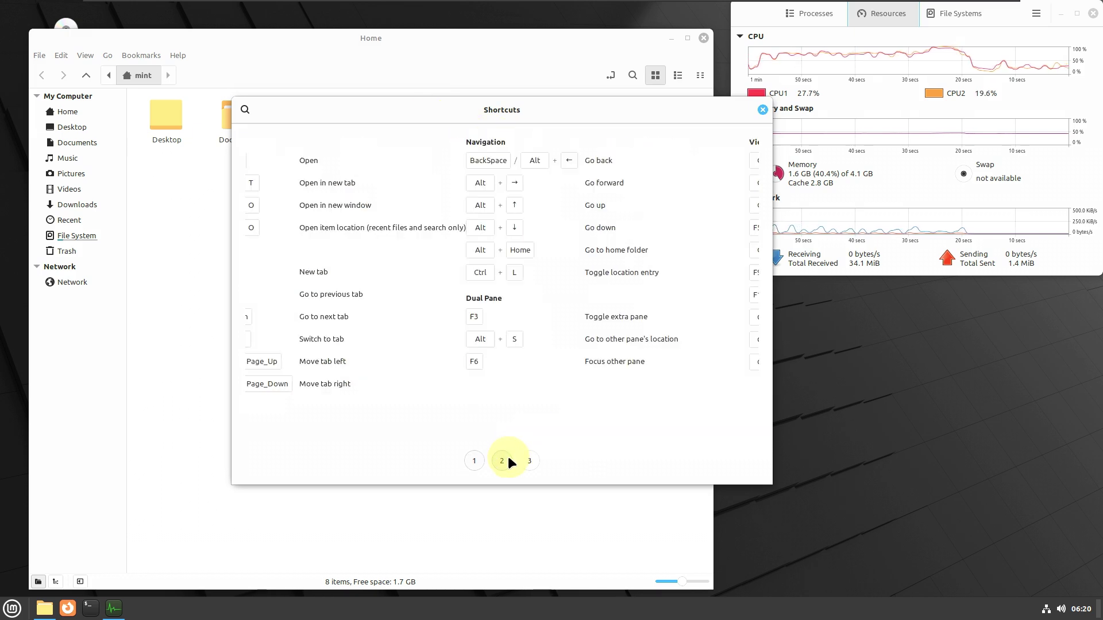
click(530, 460)
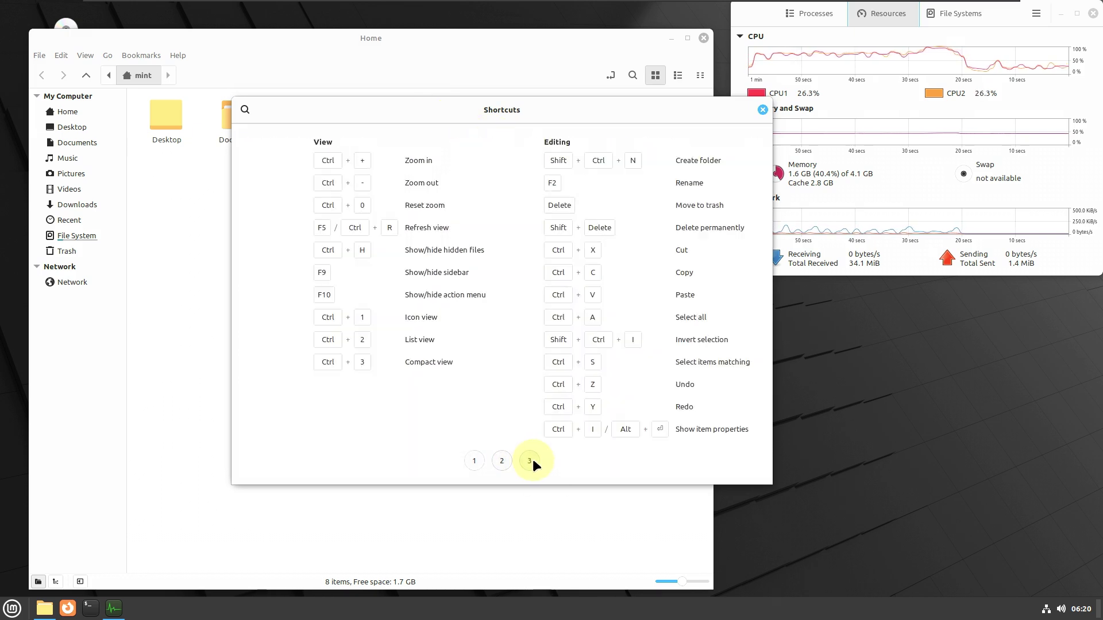
click(762, 110)
click(40, 56)
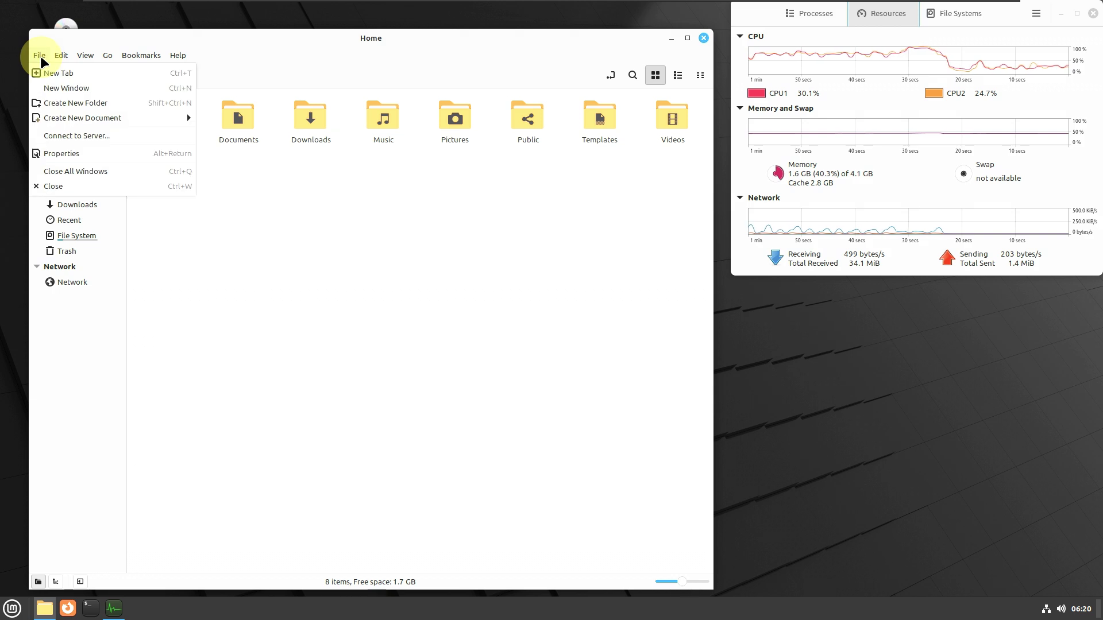
mouse_move(75, 54)
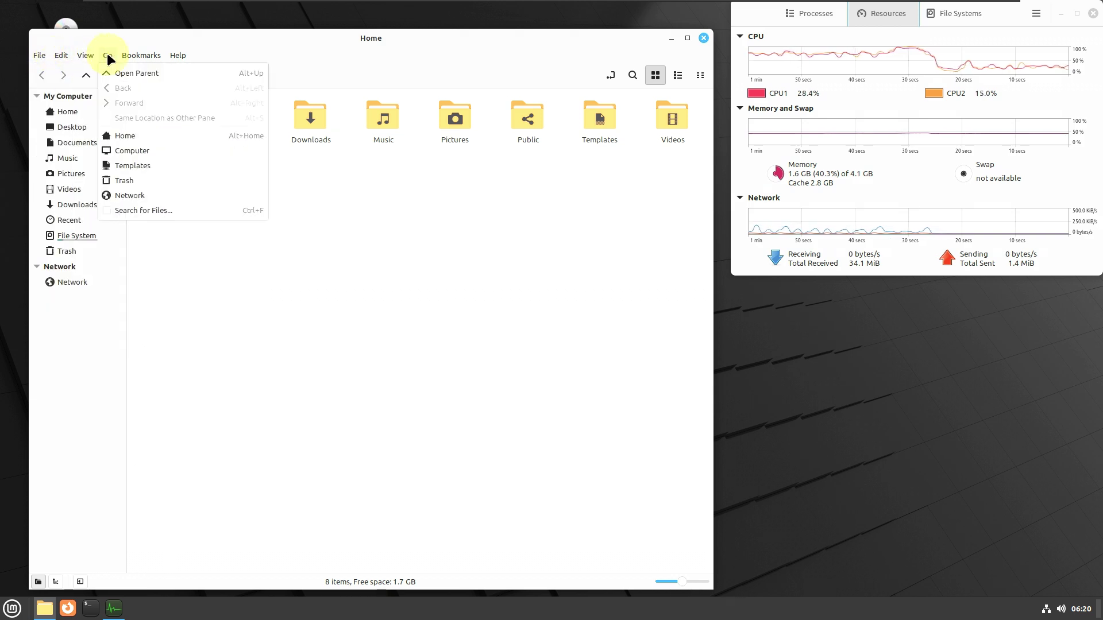
mouse_move(175, 55)
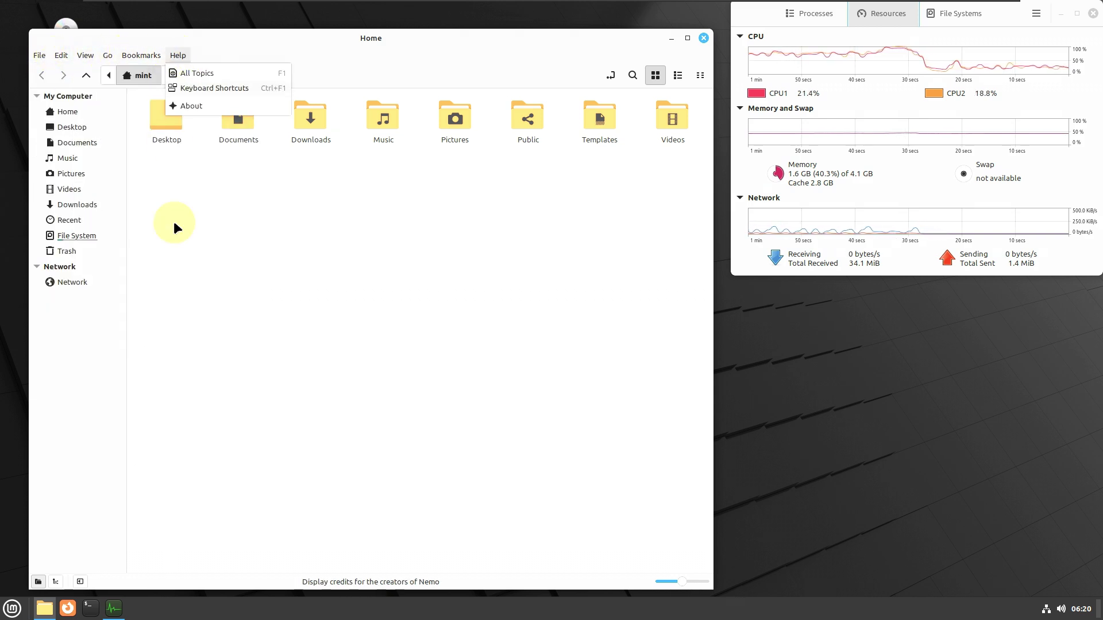
click(151, 271)
Look through the root file system, its boot folder and the grub subfolder, and return to the root
click(91, 232)
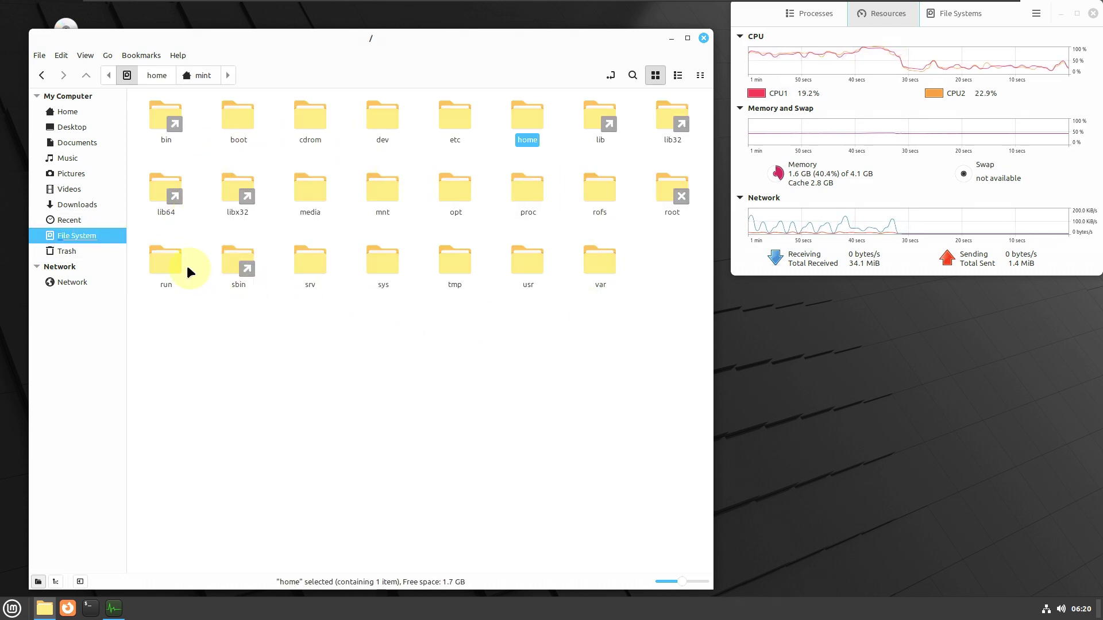
double_click(233, 120)
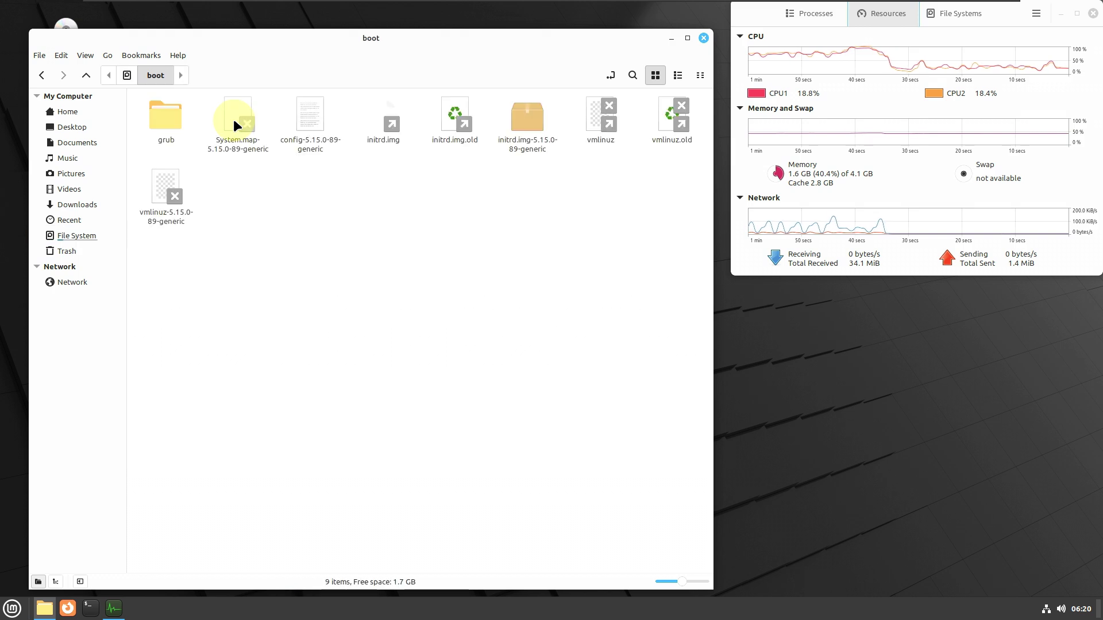
double_click(168, 126)
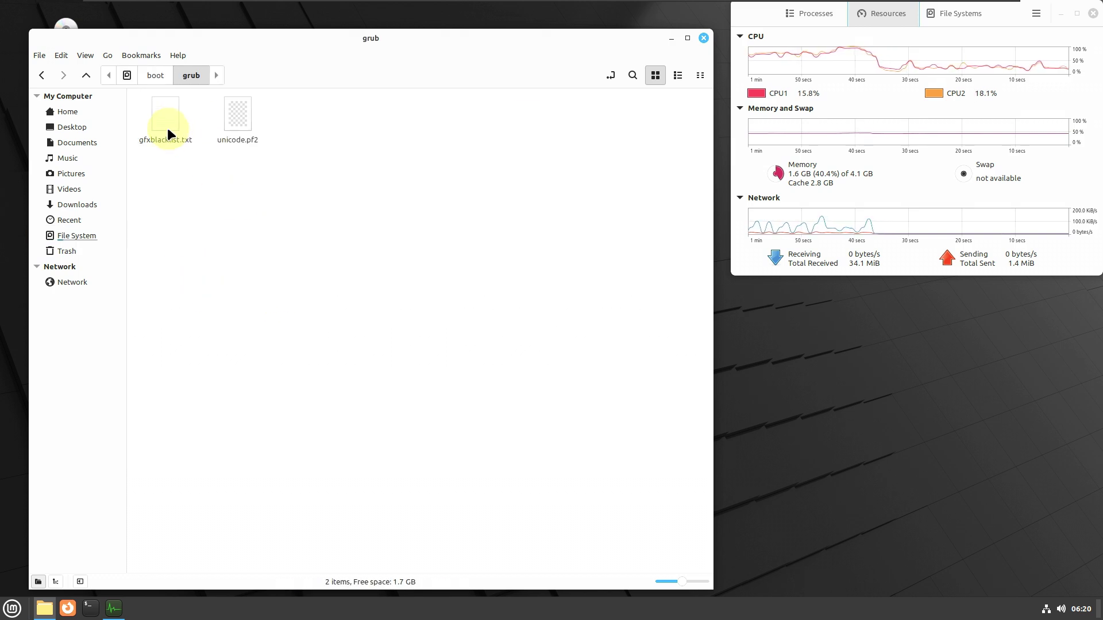
click(150, 75)
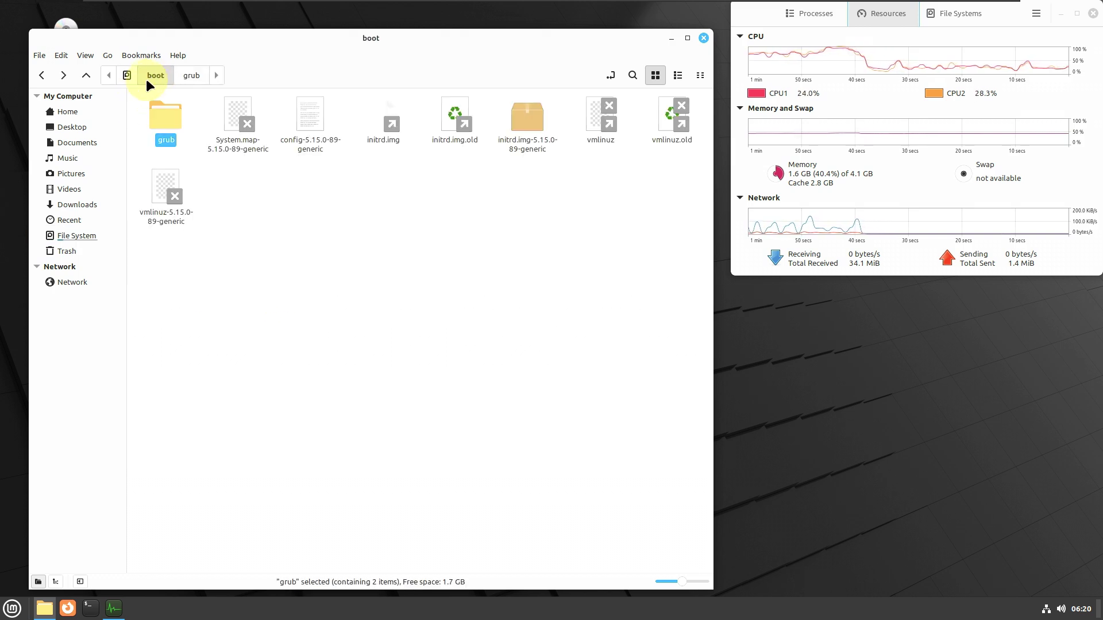
click(126, 75)
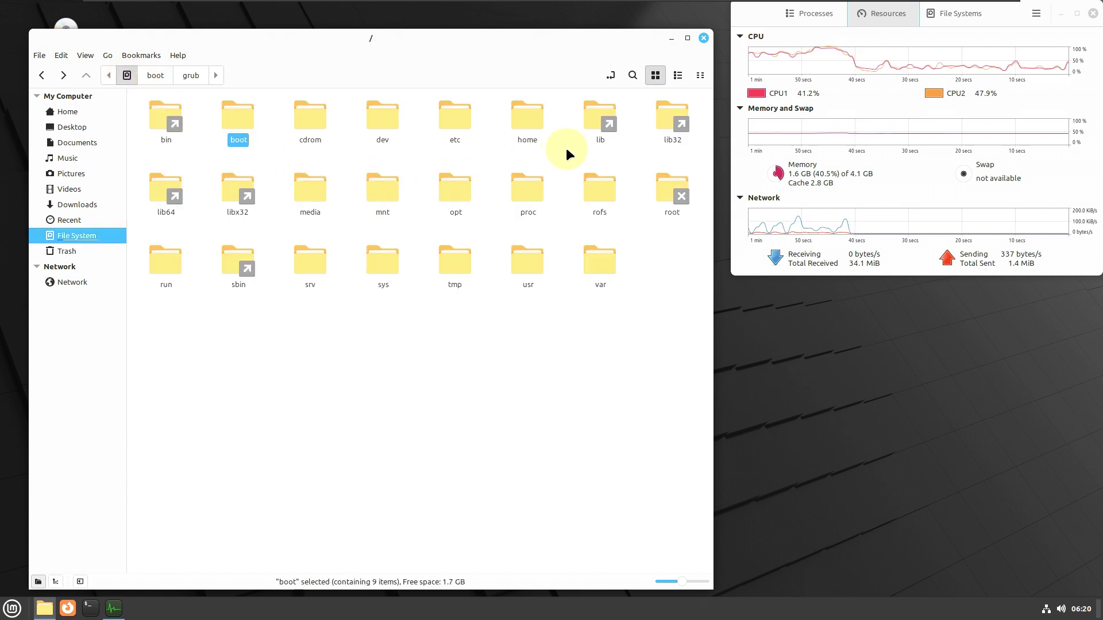
Check the contents of the lib32 and lib64 folders and return to the root of the file system
double_click(667, 122)
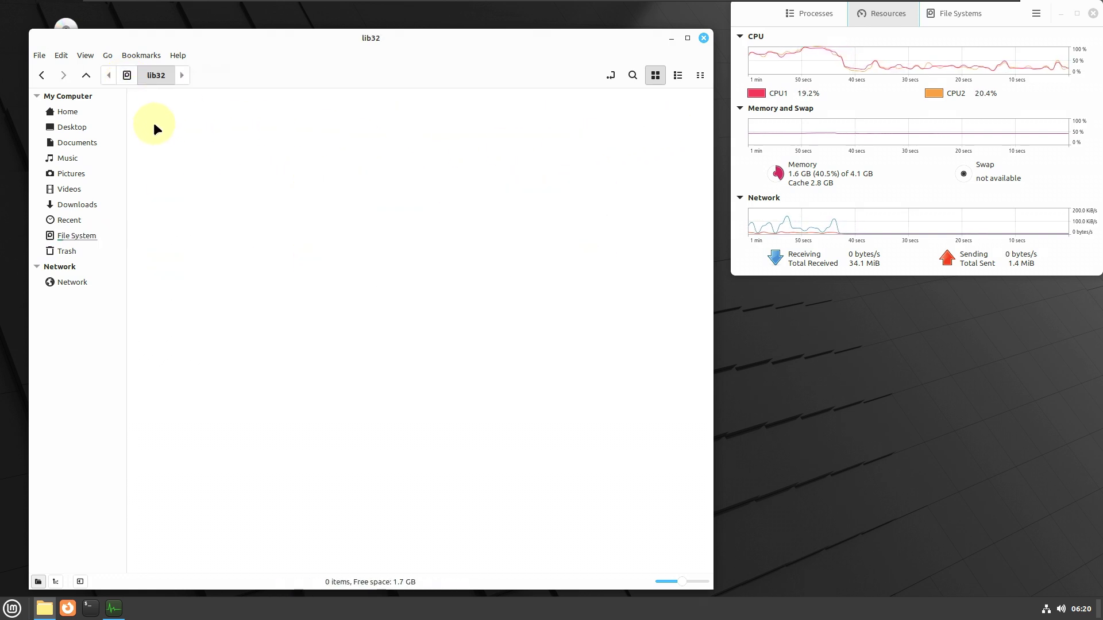
click(127, 75)
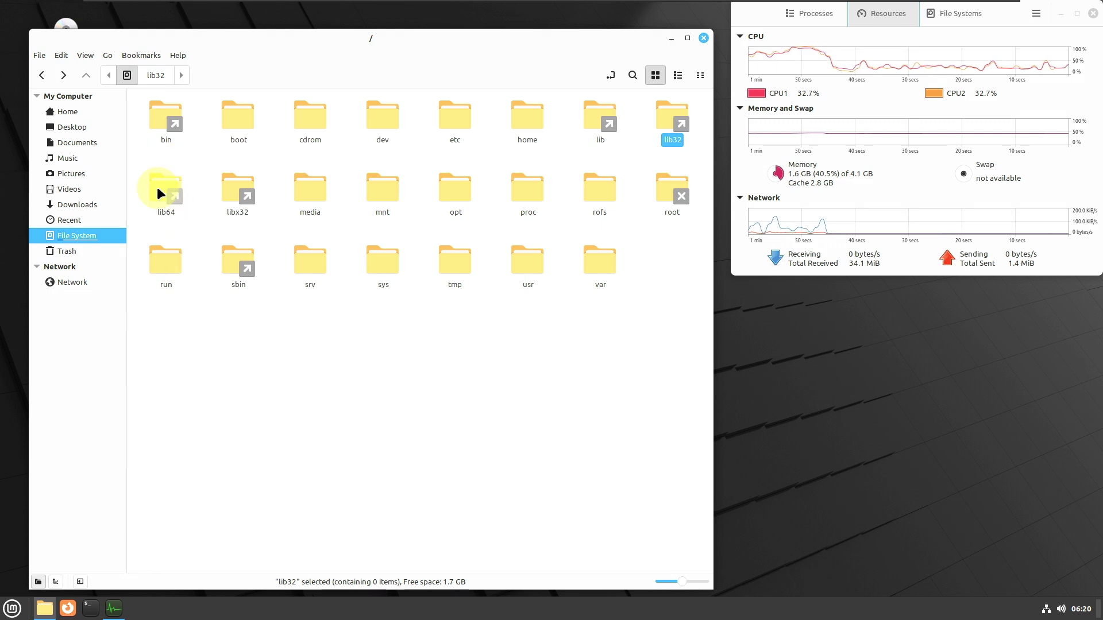
double_click(159, 189)
click(131, 79)
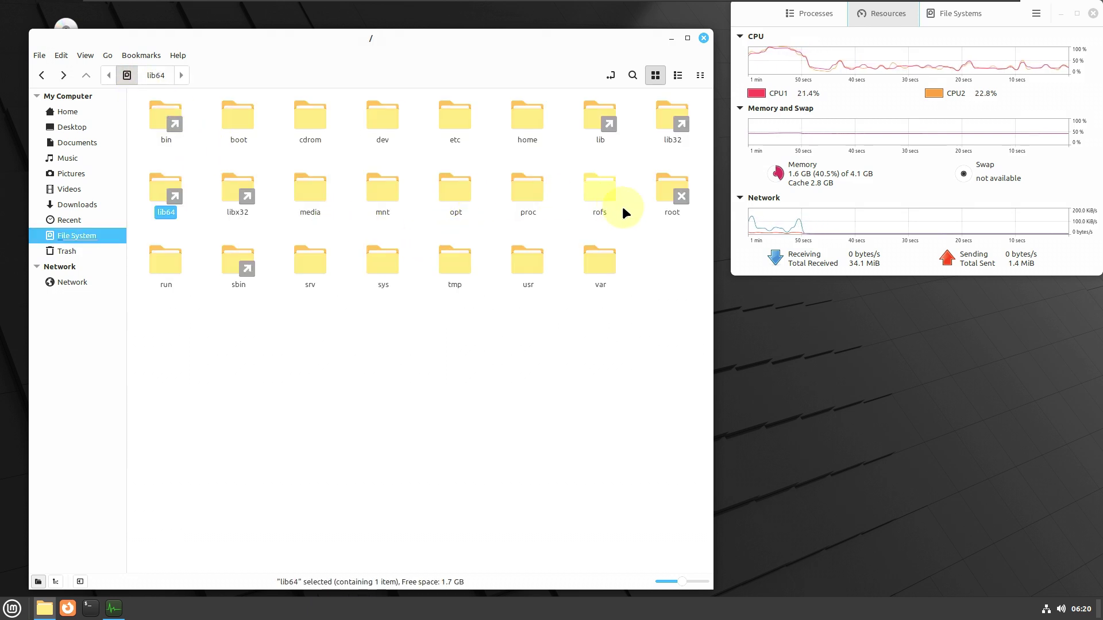
Examine the sys folder with its kernel and firmware subfolders, and the var folder in the root
double_click(371, 264)
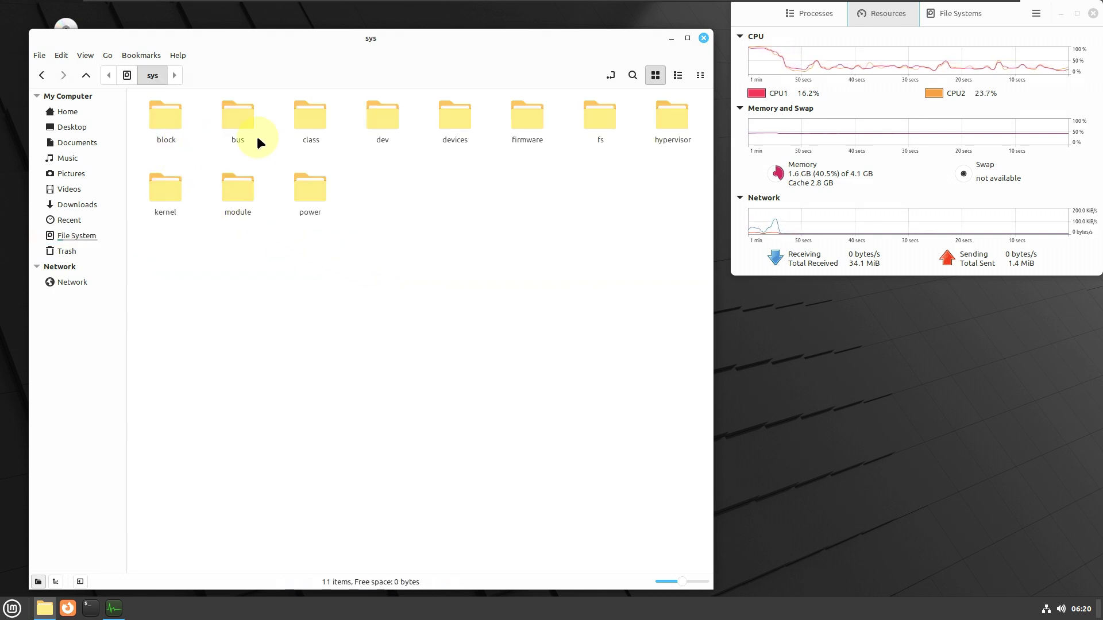
click(161, 191)
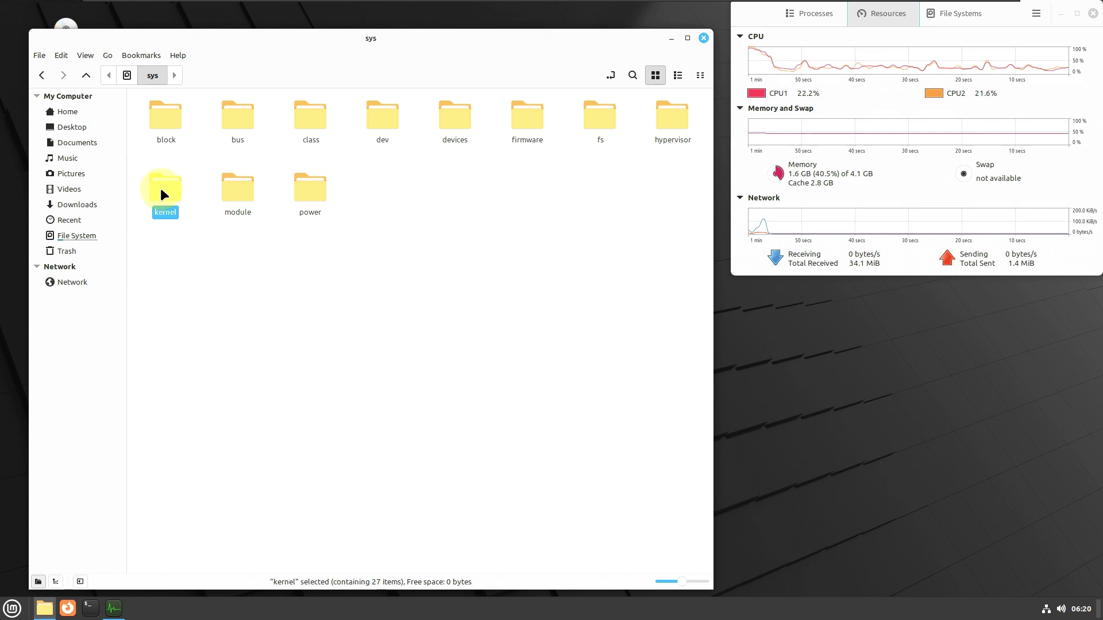
double_click(163, 194)
click(153, 82)
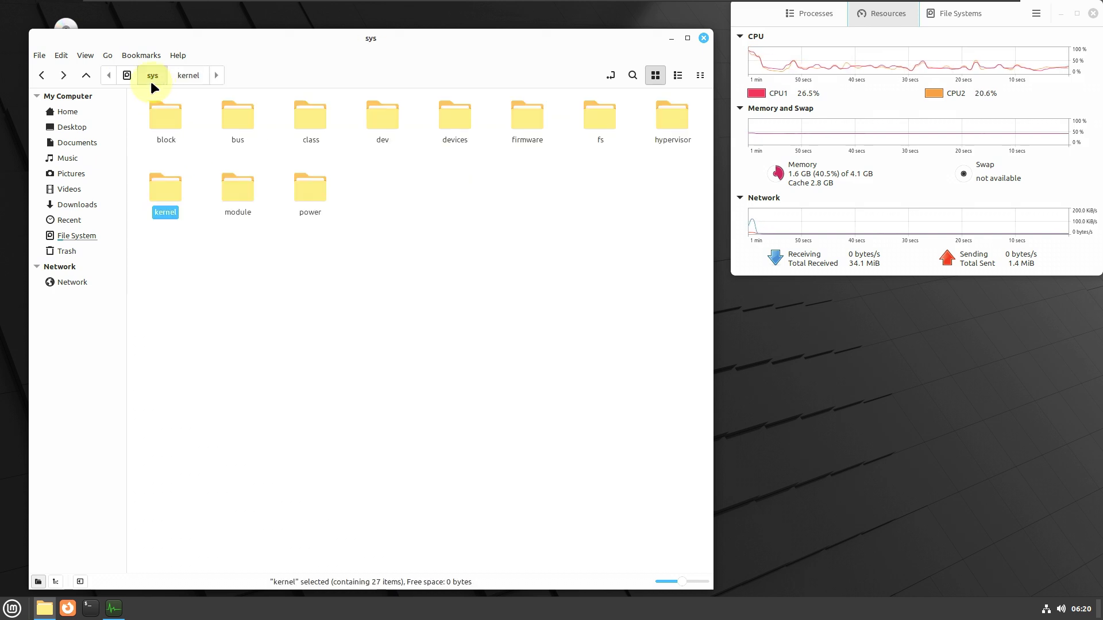
double_click(537, 116)
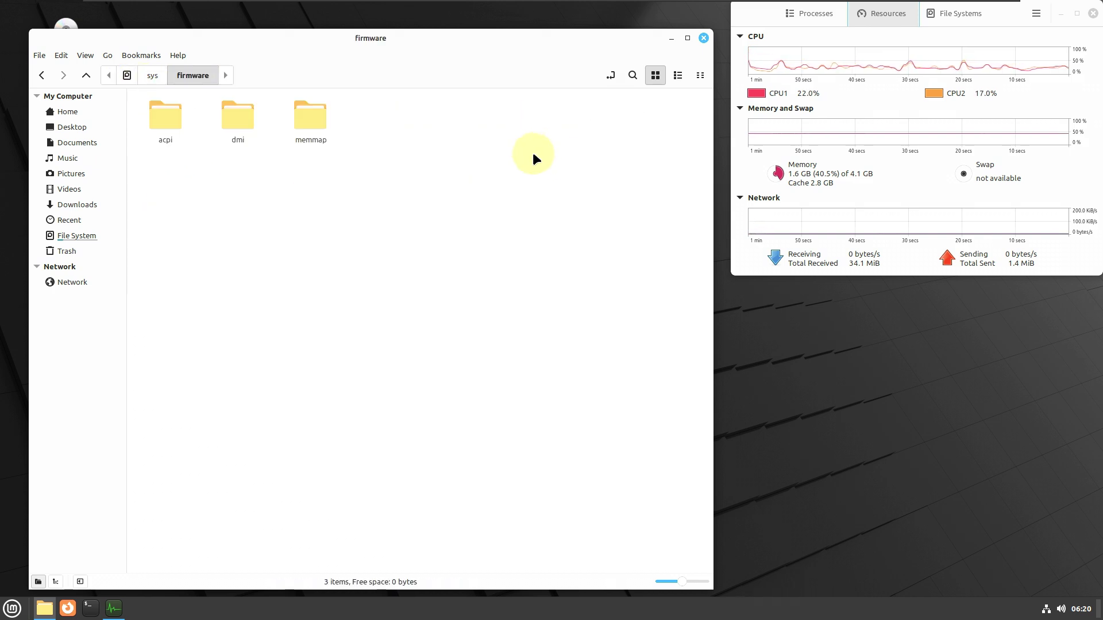
click(130, 77)
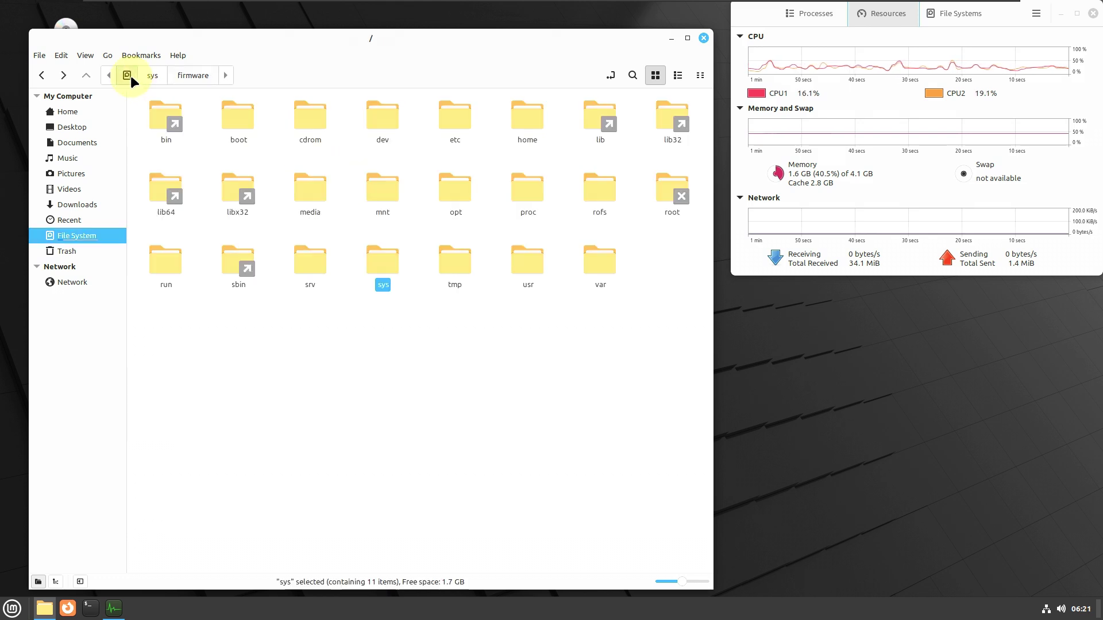
double_click(604, 262)
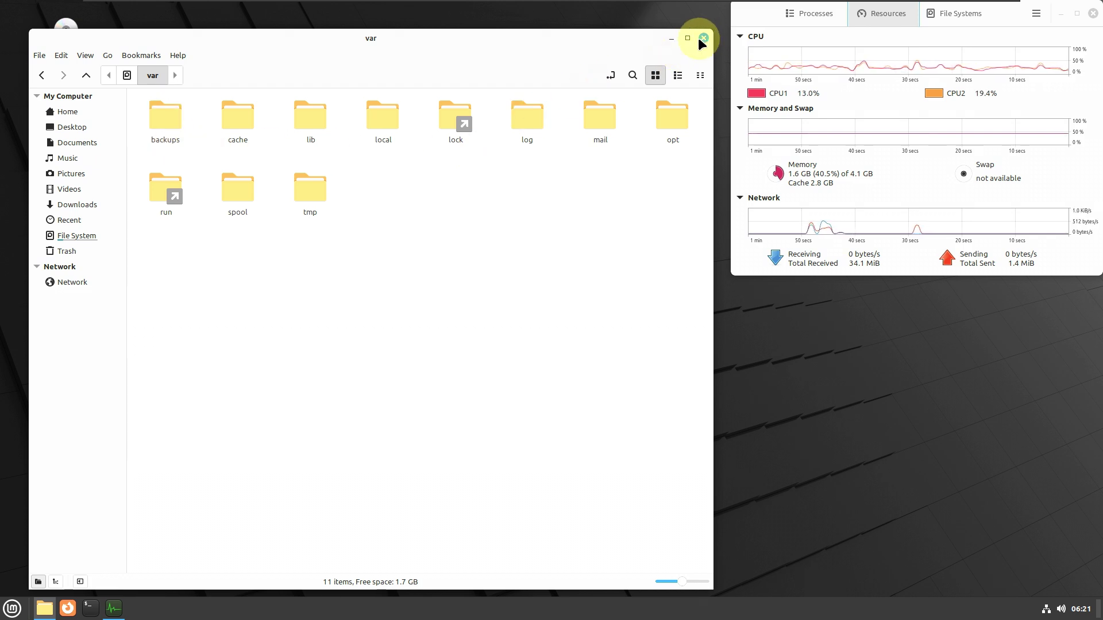
Show the file manager's version information again and close the file manager
click(181, 55)
click(184, 103)
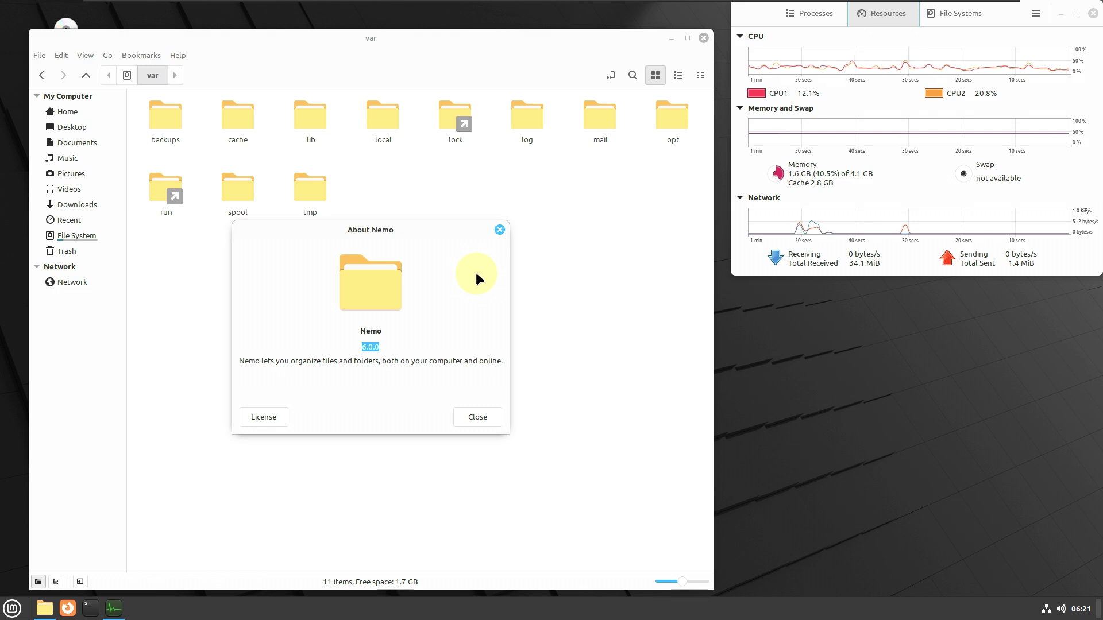
click(501, 228)
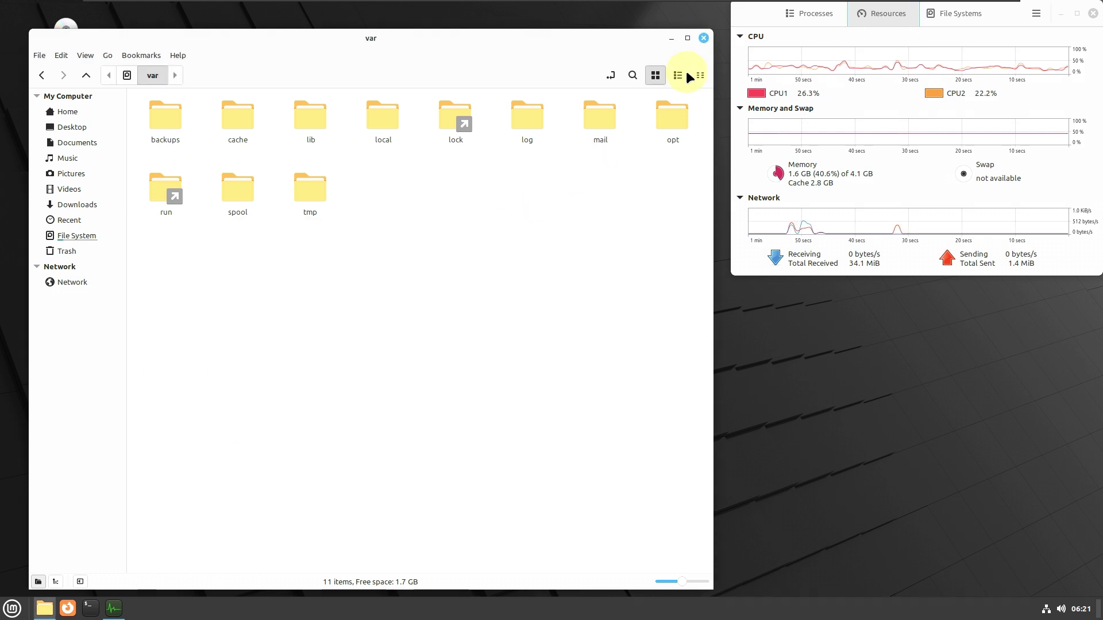
click(704, 38)
Open the desktop background settings and apply the Bulgaria image from the Virginia collection
right_click(204, 179)
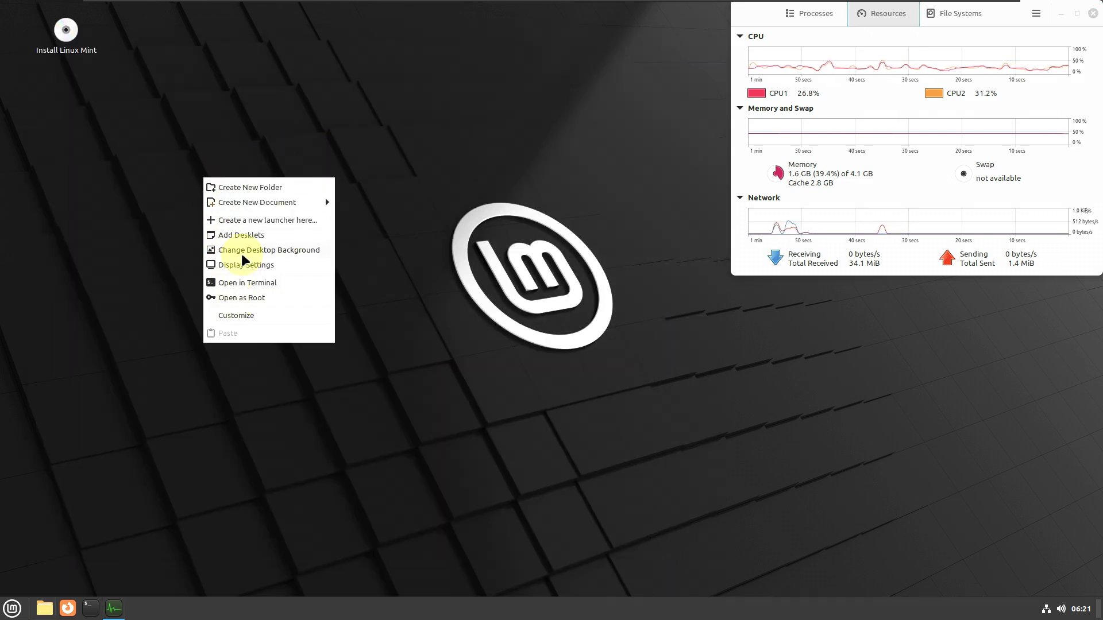
click(241, 255)
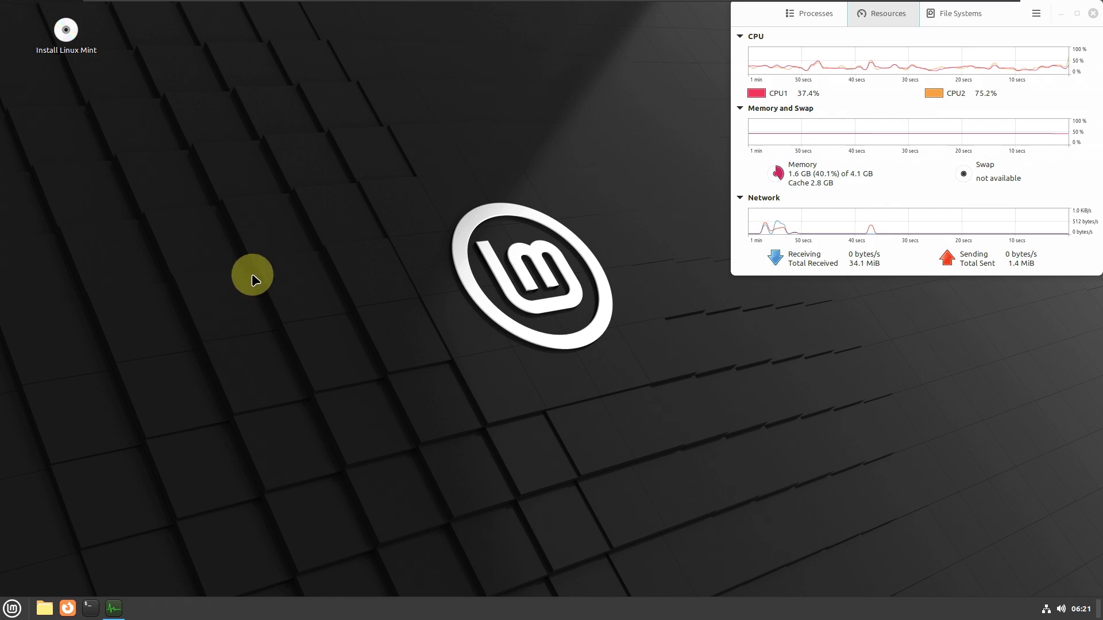
drag(633, 136, 425, 86)
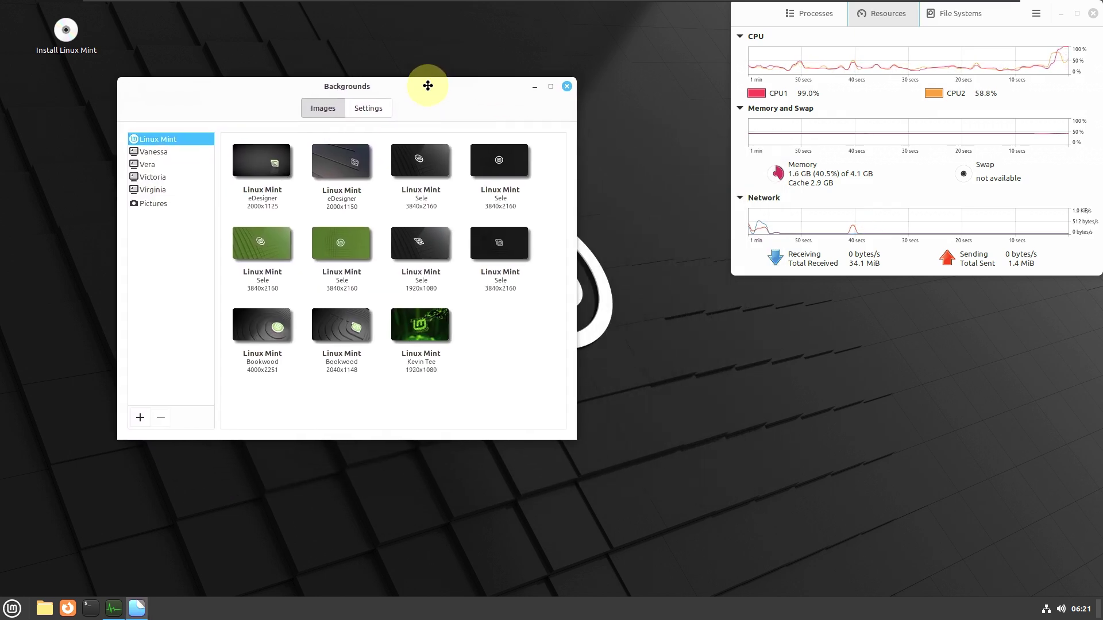
click(148, 189)
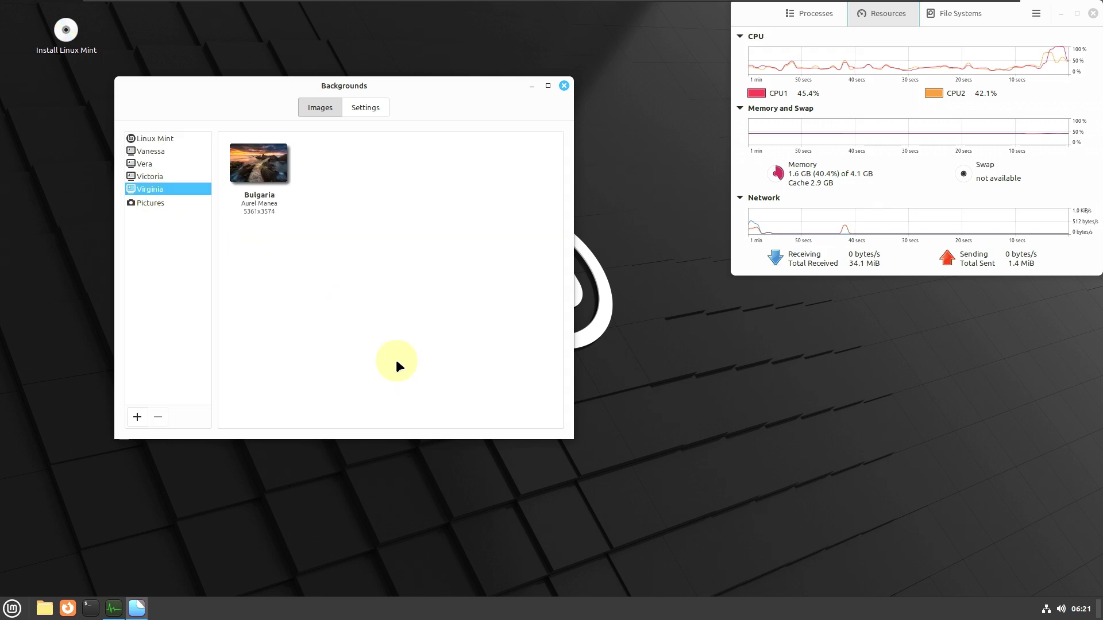
click(269, 184)
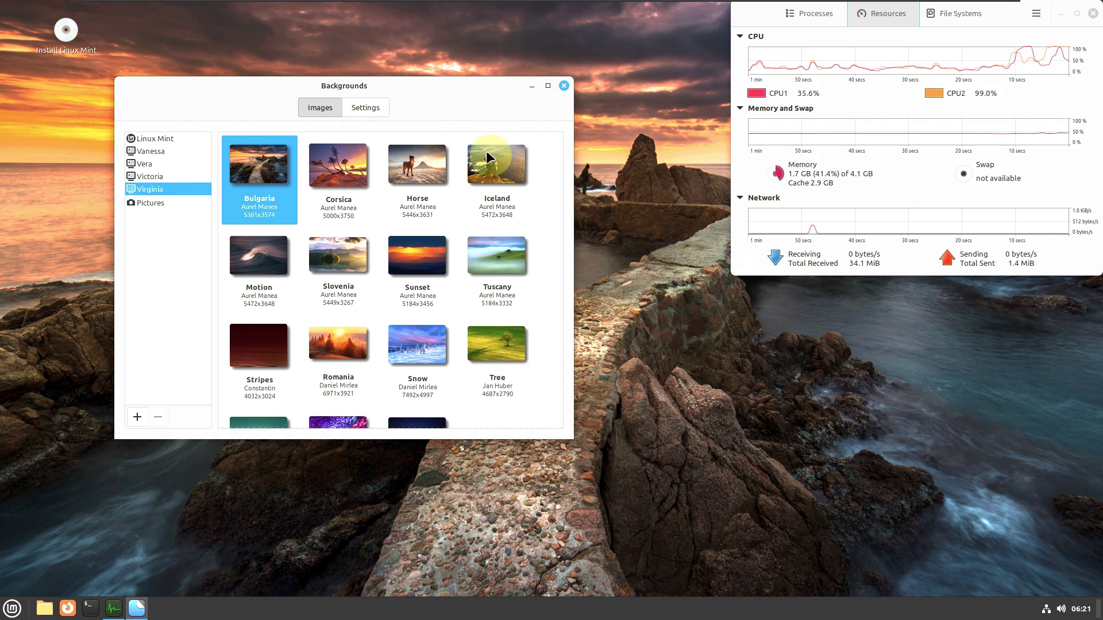
Move and resize the Backgrounds window to fit beneath the system monitor, and apply the Corsica image as the desktop background
drag(445, 81, 930, 257)
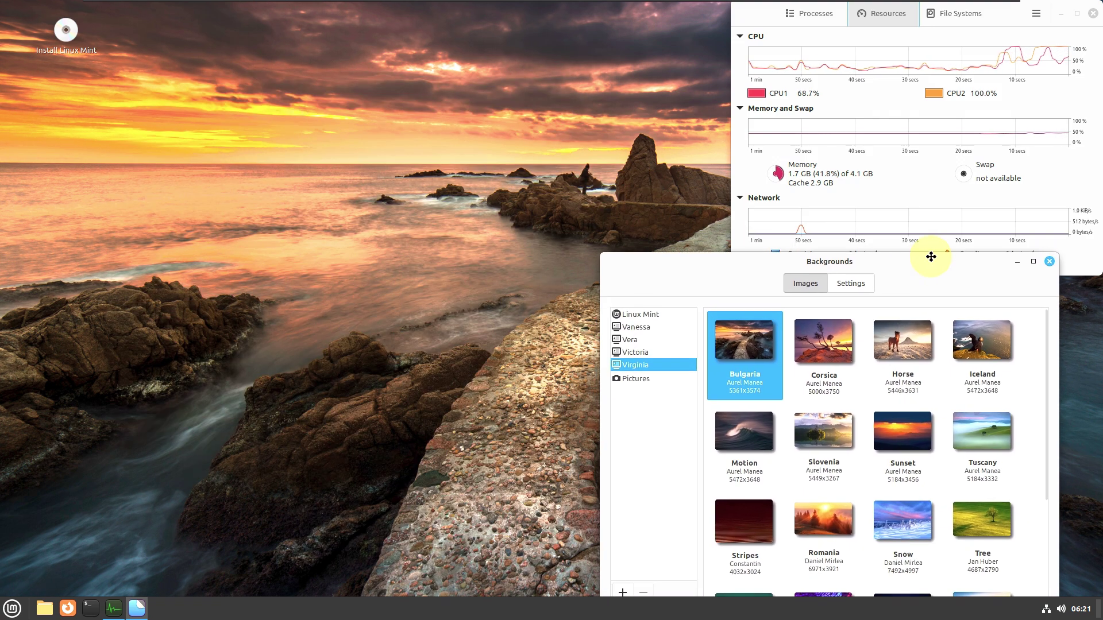
drag(602, 251, 756, 330)
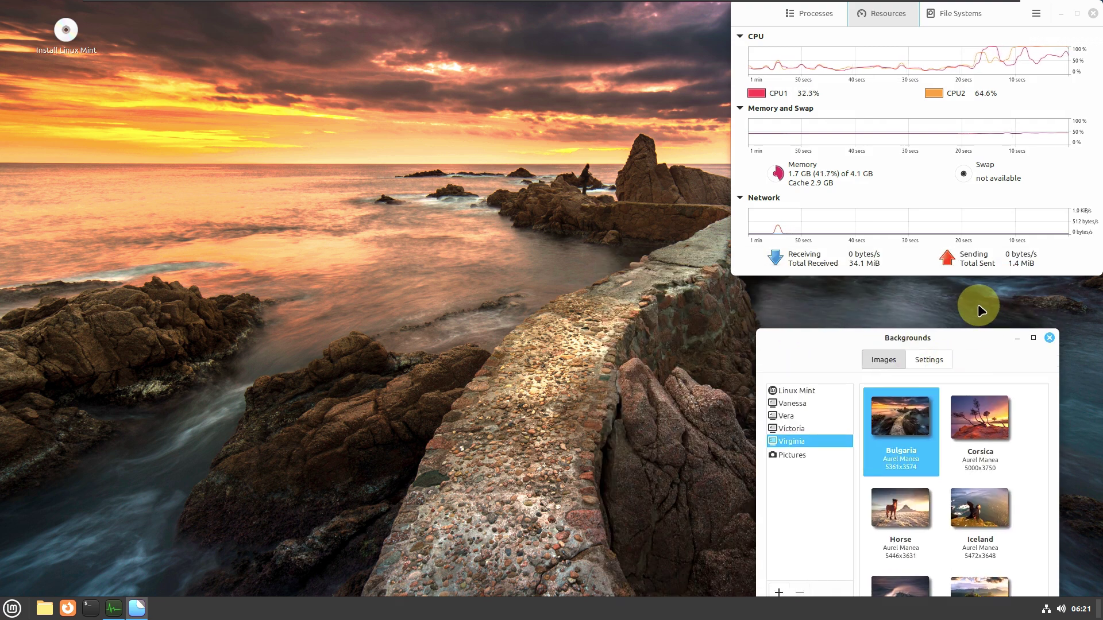
drag(965, 333, 1009, 276)
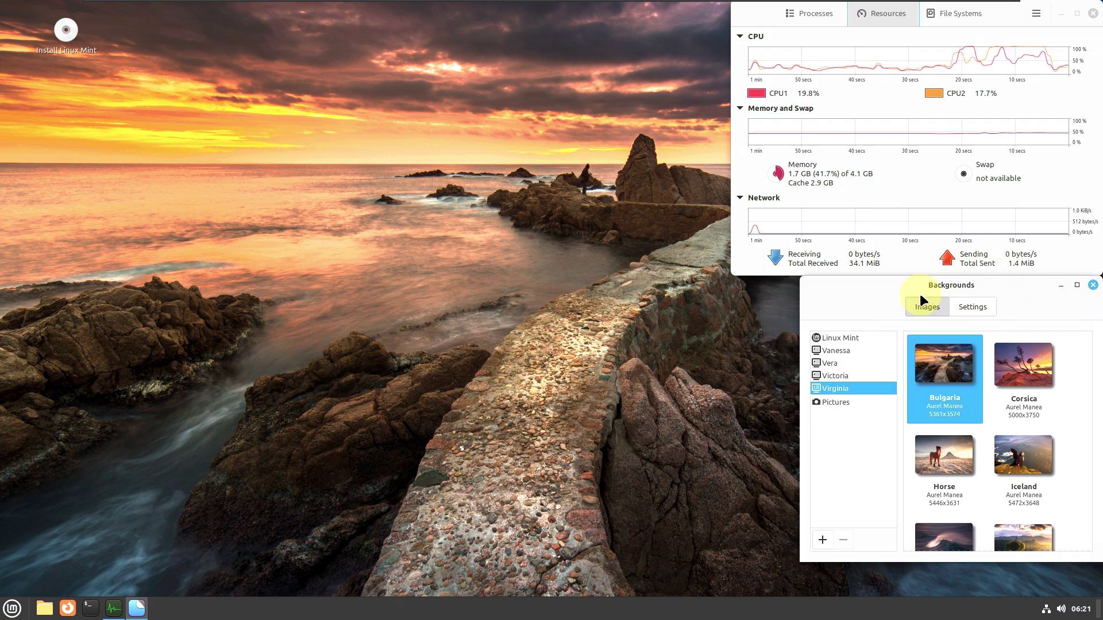
drag(800, 277, 720, 277)
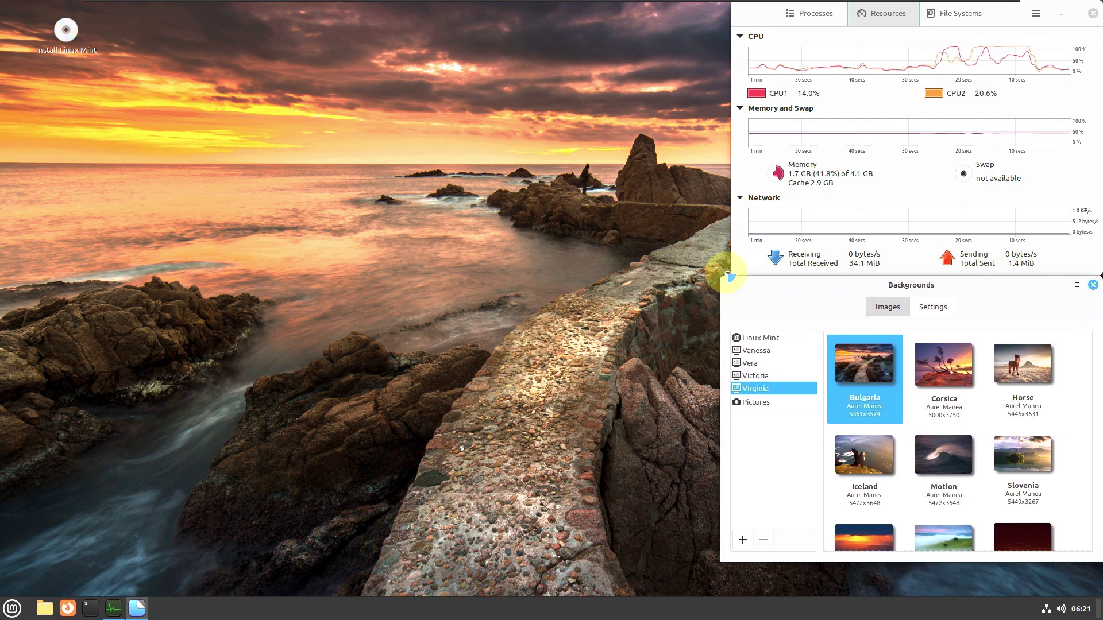
click(934, 379)
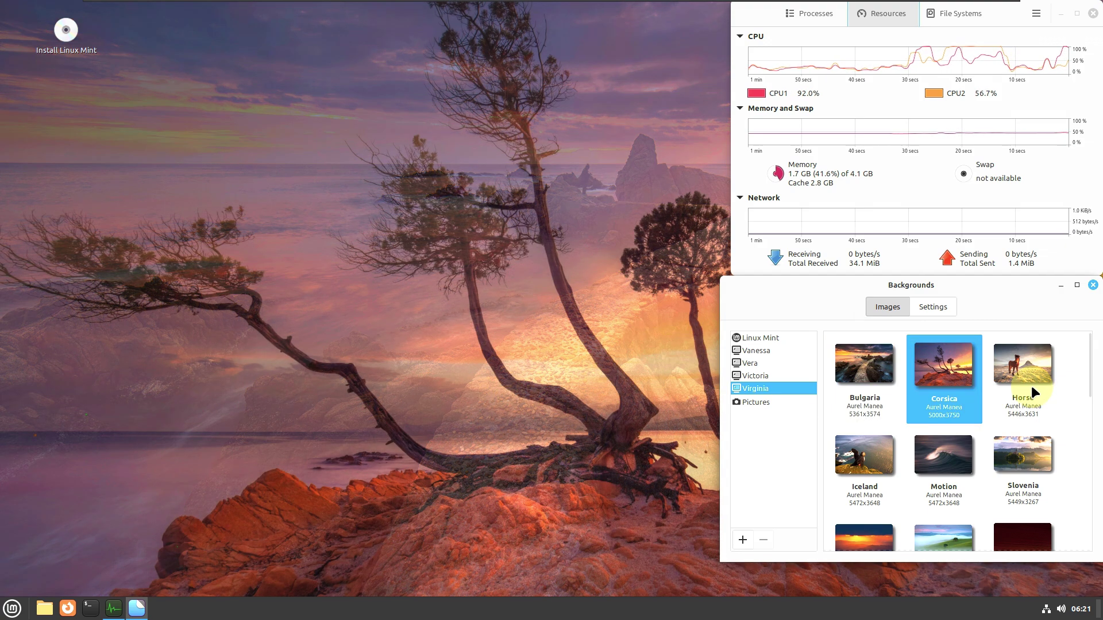
Try the Horse, Iceland, Motion and Slovenia images from the Virginia collection one after another as the desktop background
click(1031, 385)
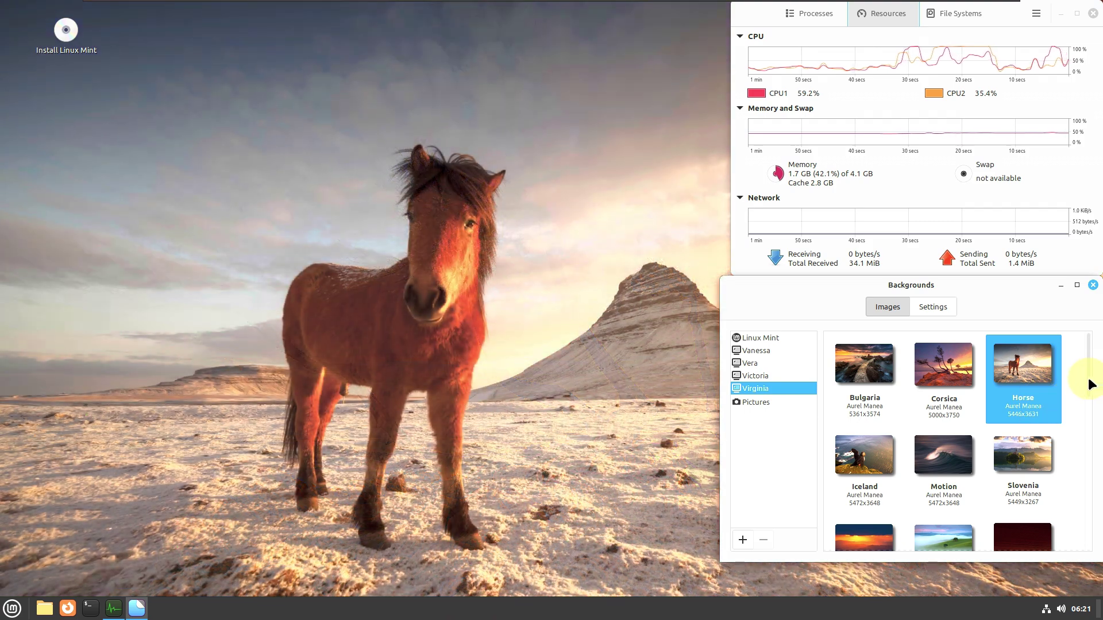
drag(1088, 377, 1090, 419)
click(838, 368)
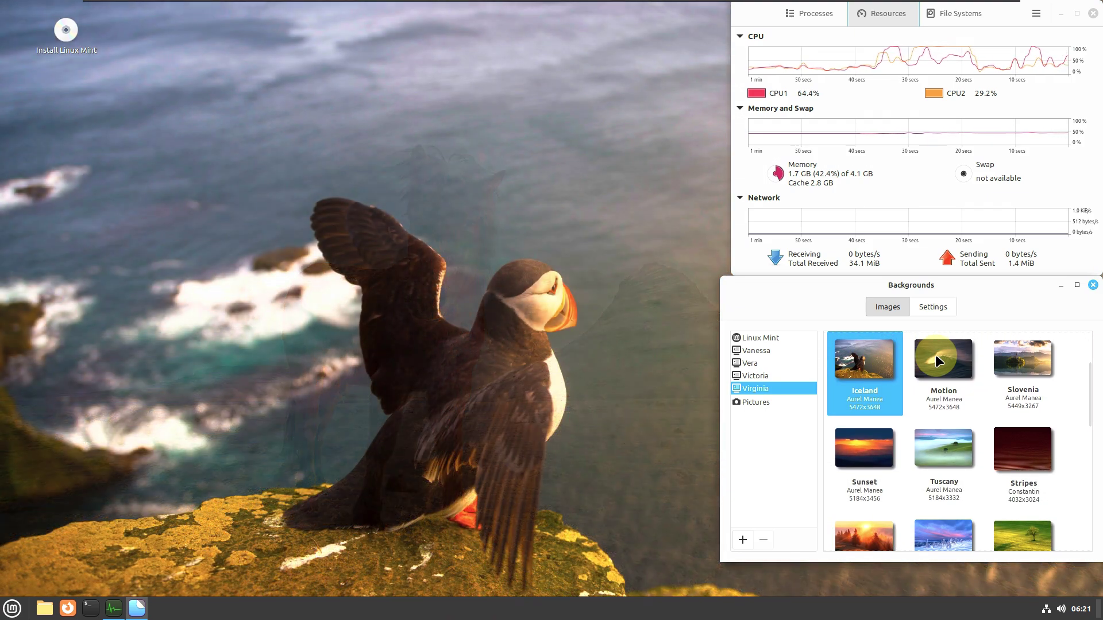
click(935, 354)
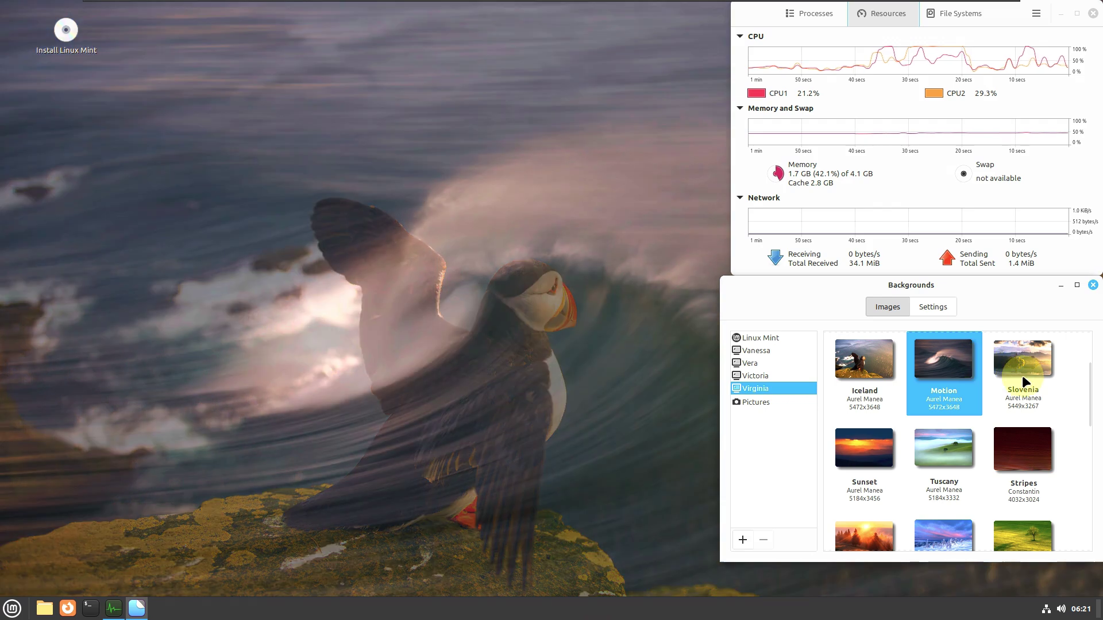
click(1022, 375)
Apply the Stripes, Tuscany, Sunset, Romania, Snow and Tree images in turn as the desktop background
click(1036, 443)
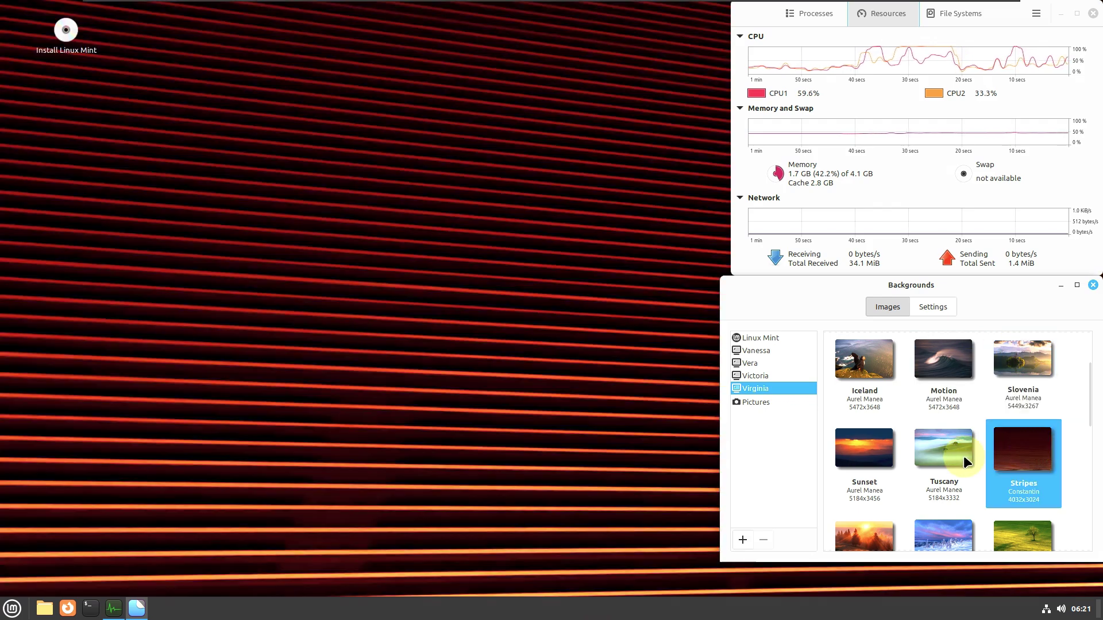
click(955, 456)
click(859, 453)
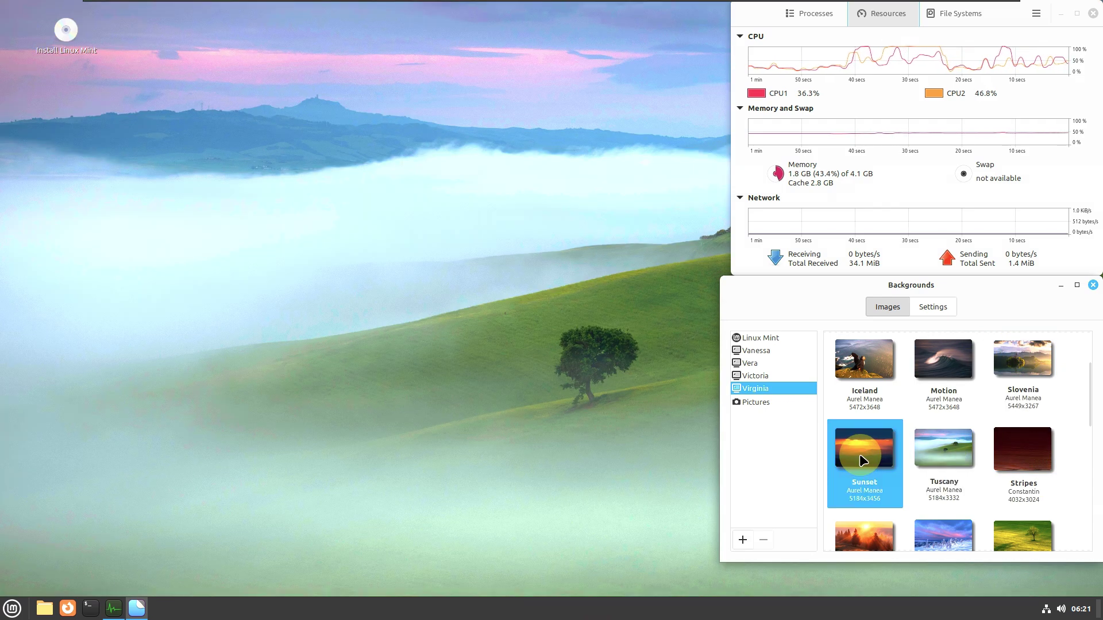
scroll(859, 464, down, 2)
click(859, 471)
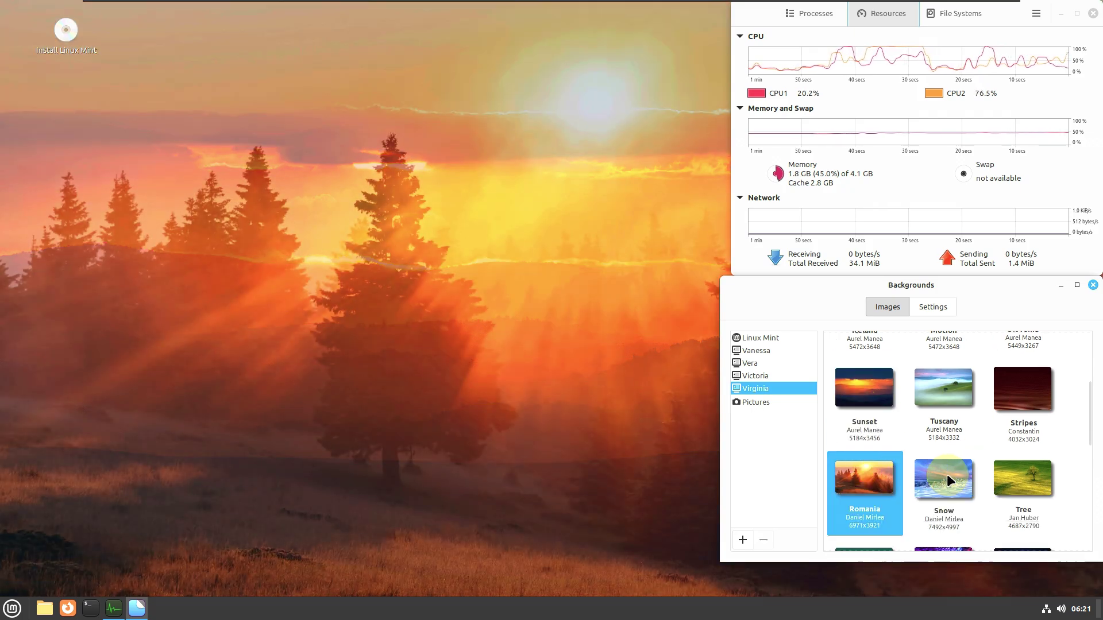
click(947, 474)
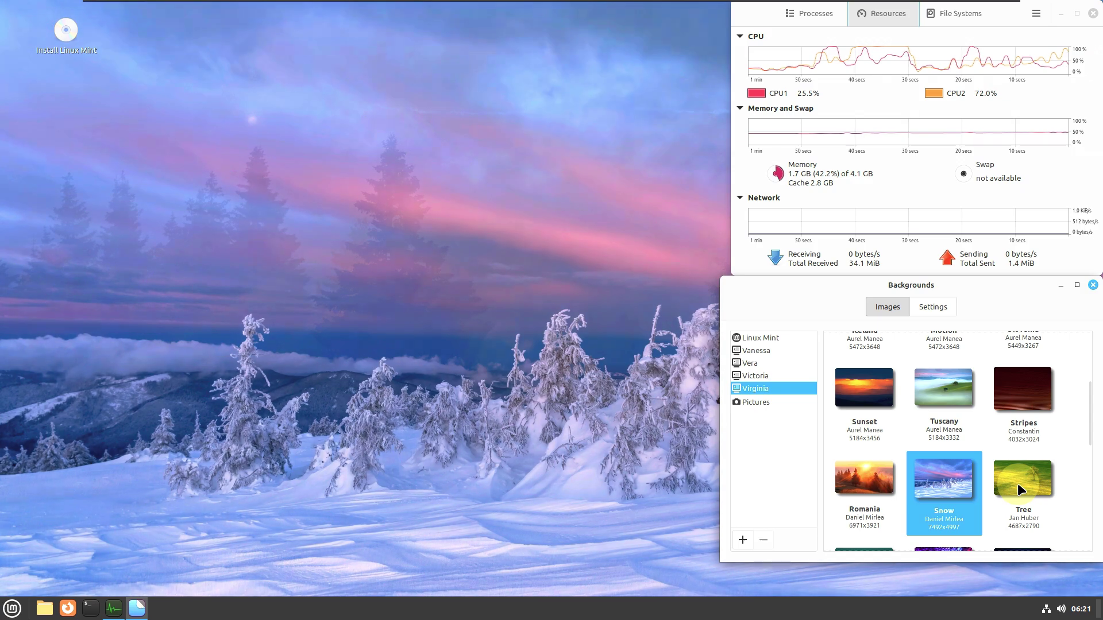
click(1018, 484)
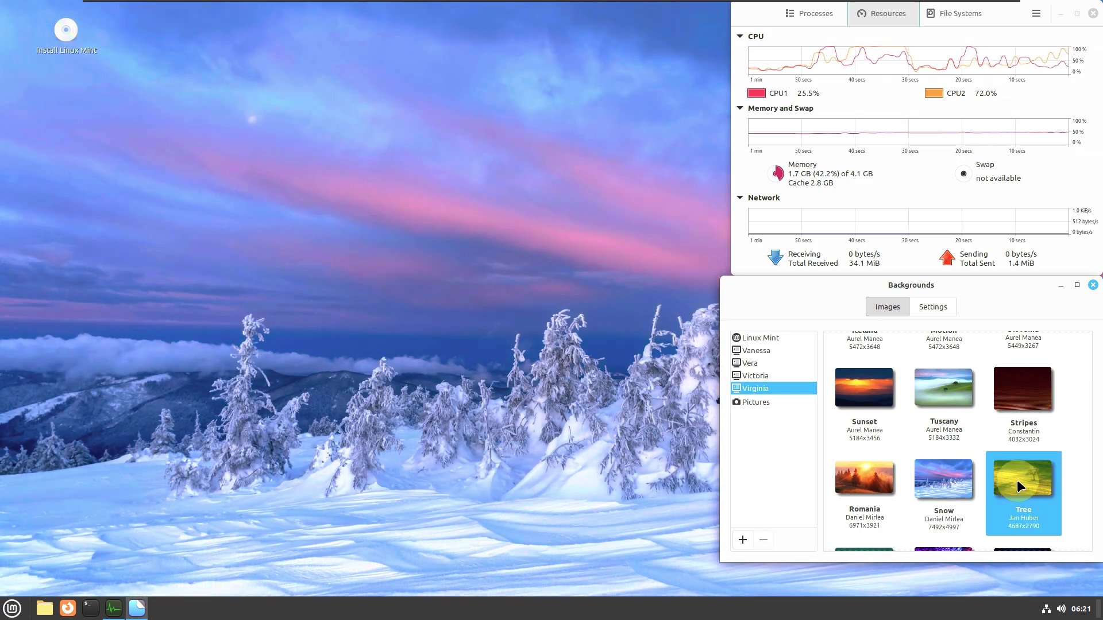
Try the Morocco, Light, Sky, Path, Cladding and Sicily wallpapers from the Virginia collection in turn as the desktop background
scroll(977, 404, down, 8)
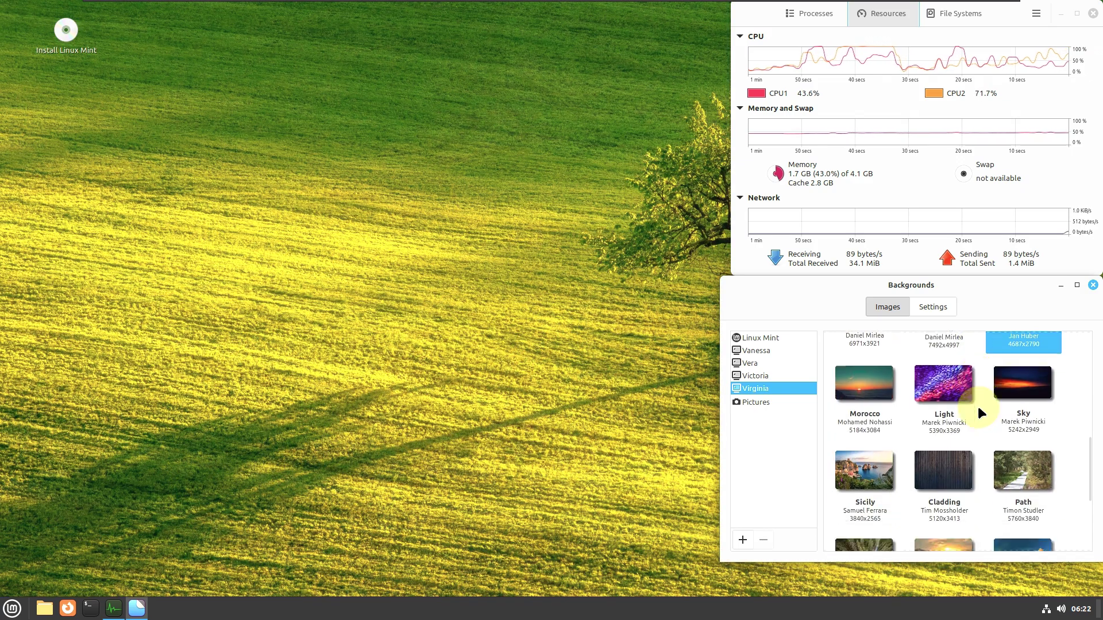
scroll(959, 411, up, 3)
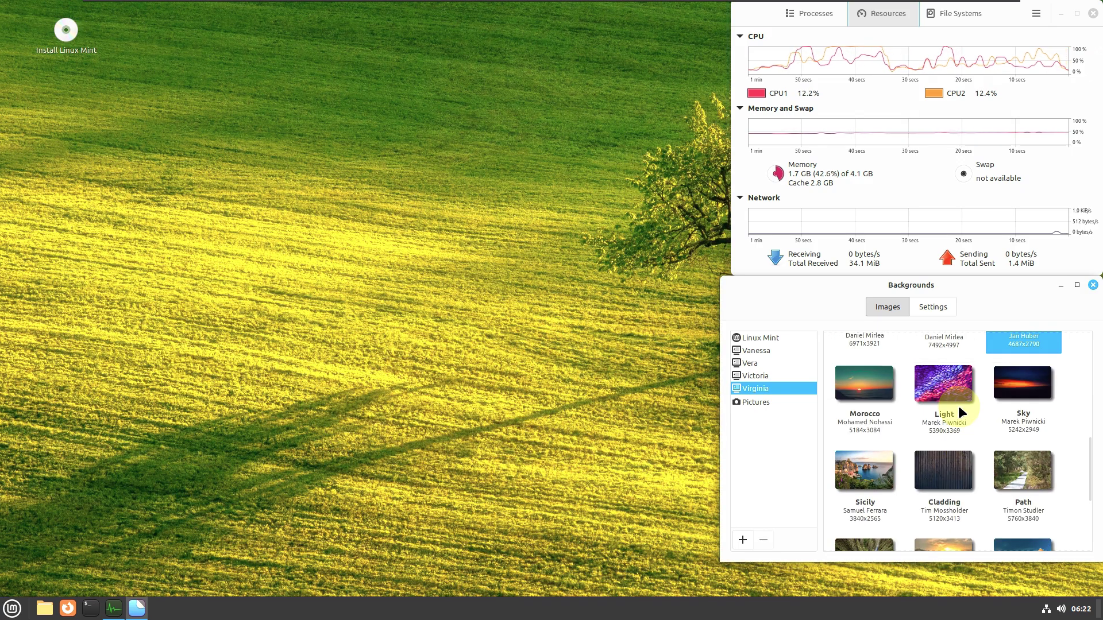
click(857, 409)
click(954, 398)
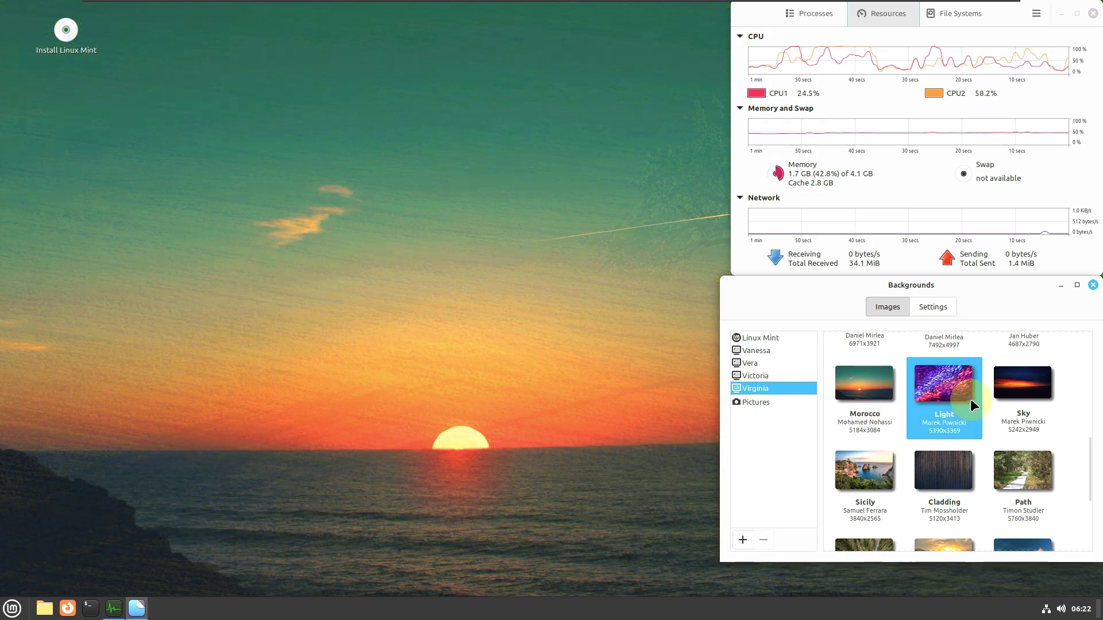
click(1013, 398)
click(1006, 458)
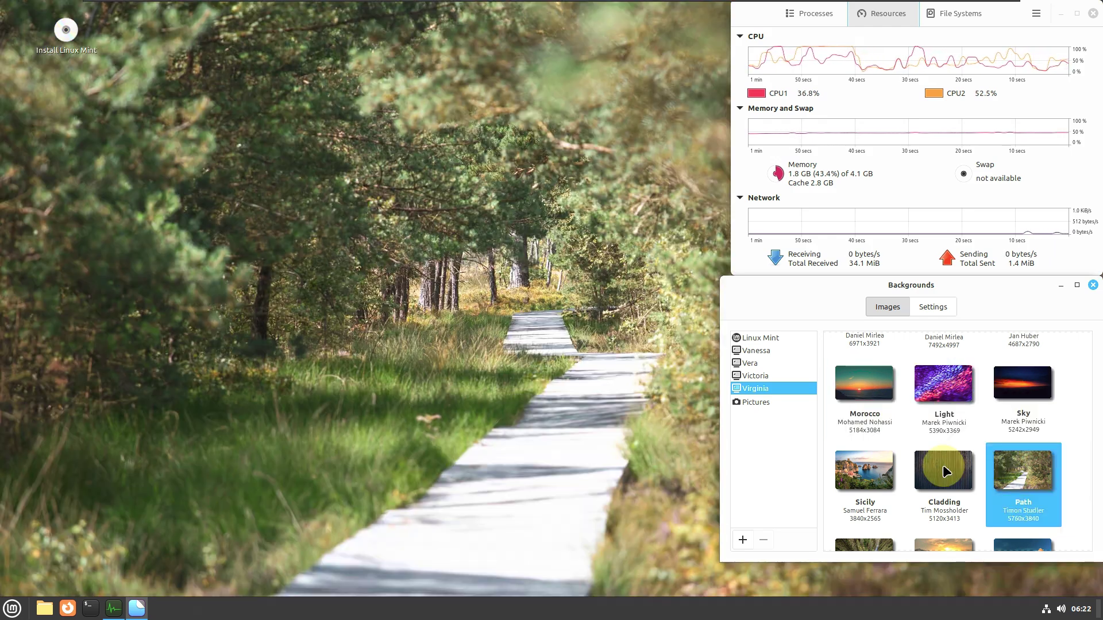
click(943, 464)
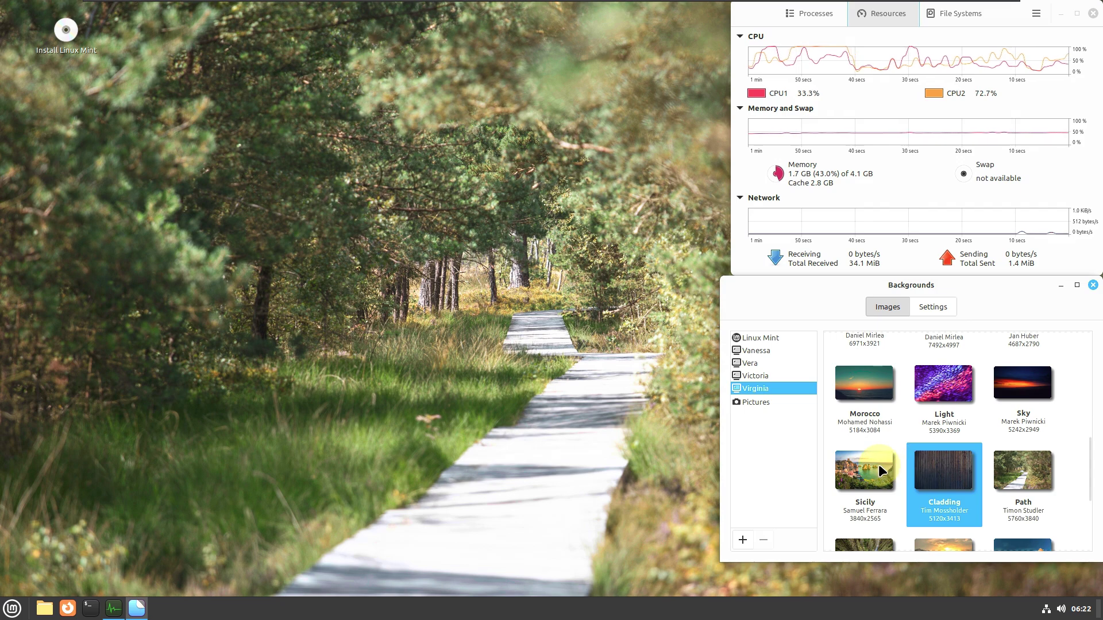
click(877, 464)
Try the Switzerland, China, Moon and Temple wallpapers from the Virginia collection in turn as the desktop background
scroll(937, 426, down, 5)
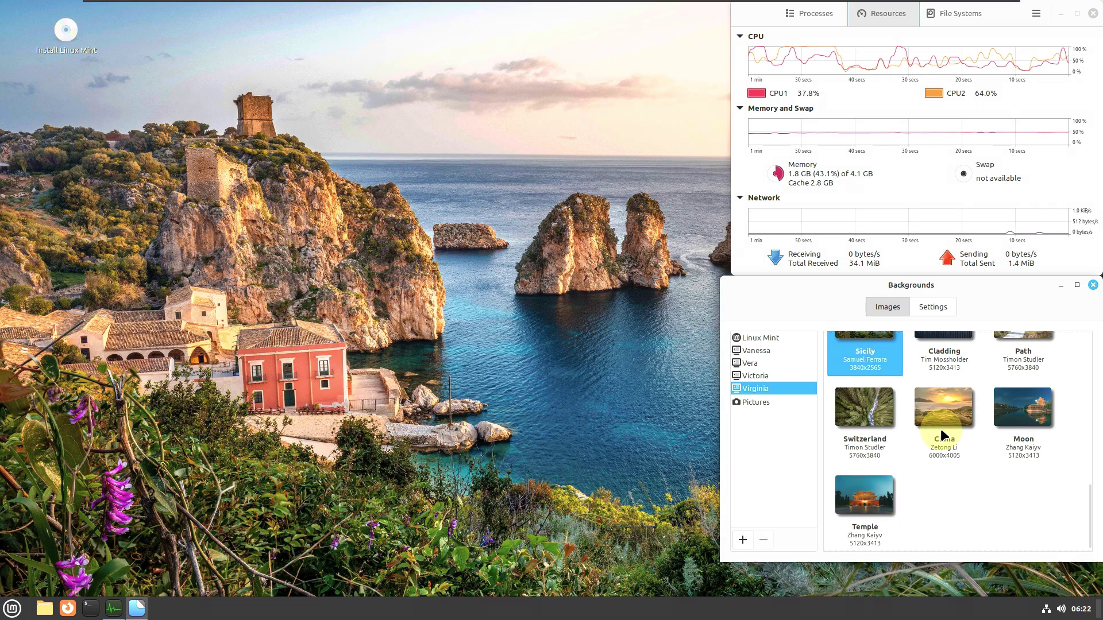
click(868, 422)
click(963, 419)
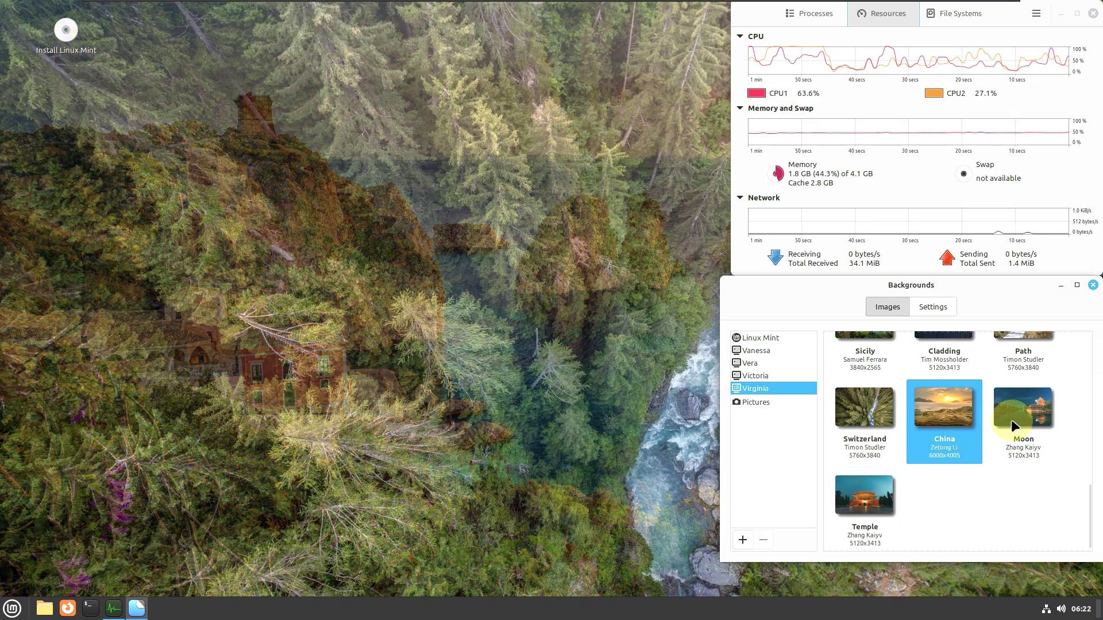
click(989, 446)
click(863, 497)
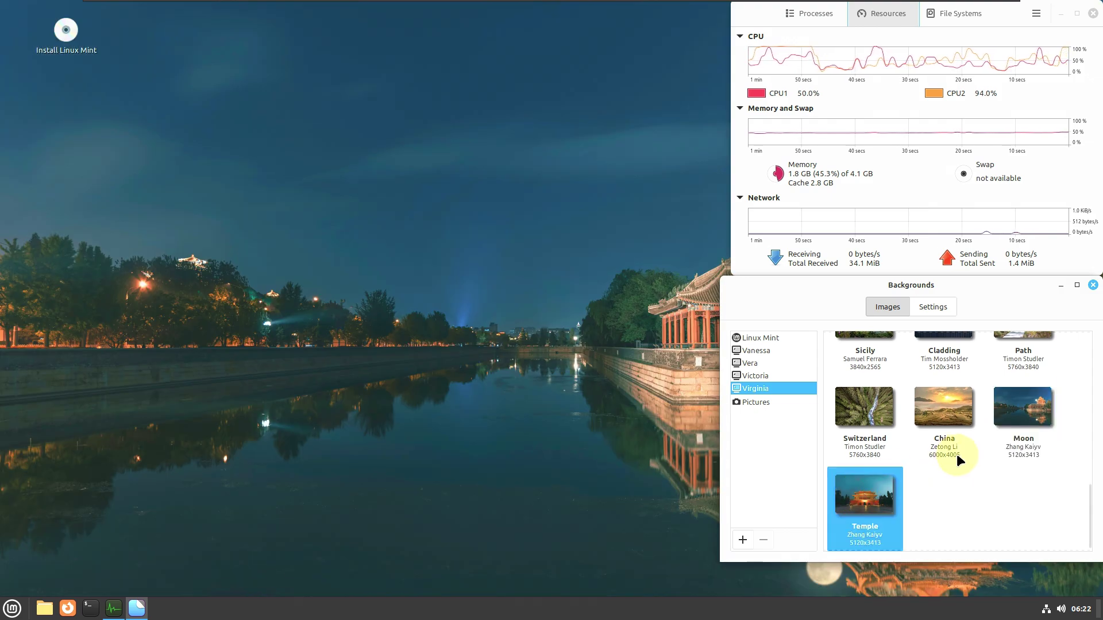
Try the Tuscany wallpaper from the Virginia collection, and set Snow as the desktop background
scroll(956, 453, up, 10)
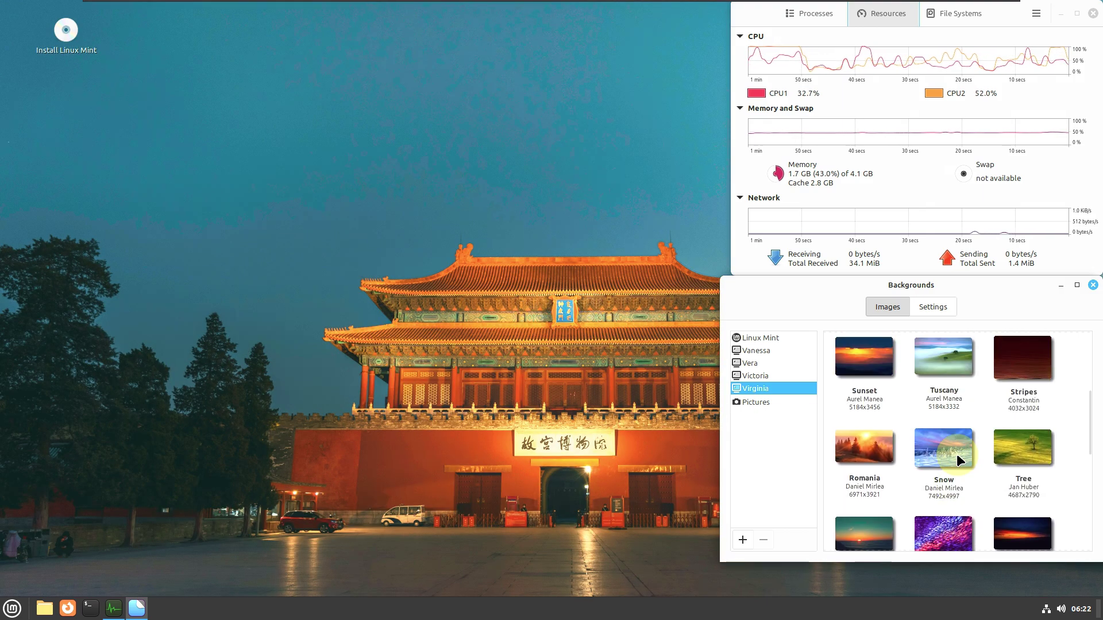
scroll(956, 454, up, 2)
scroll(956, 453, down, 1)
click(947, 481)
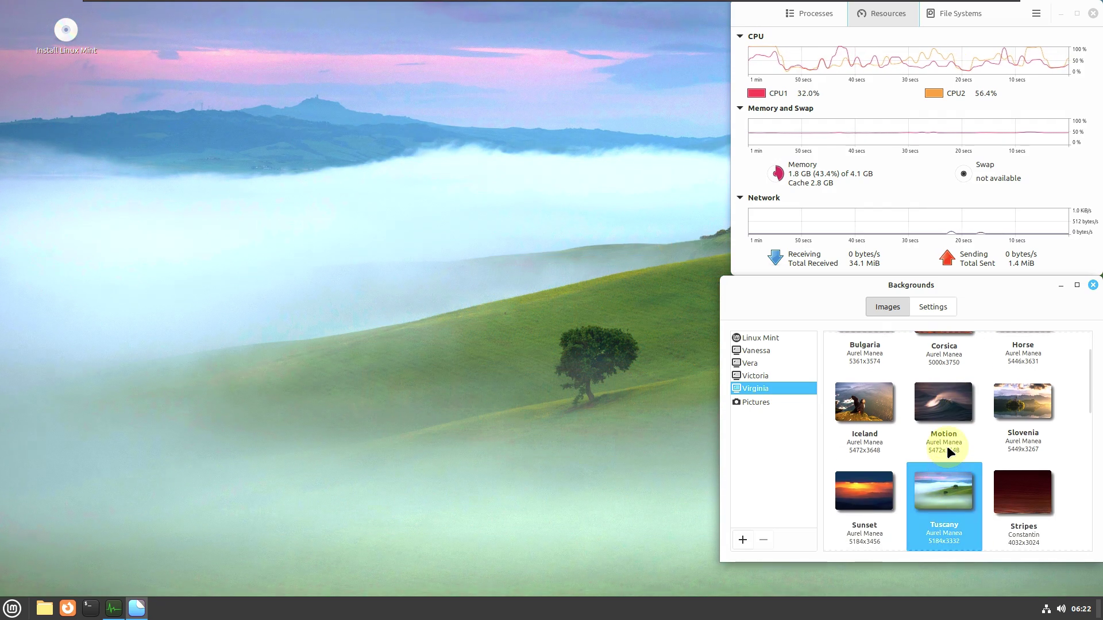
scroll(1028, 402, down, 5)
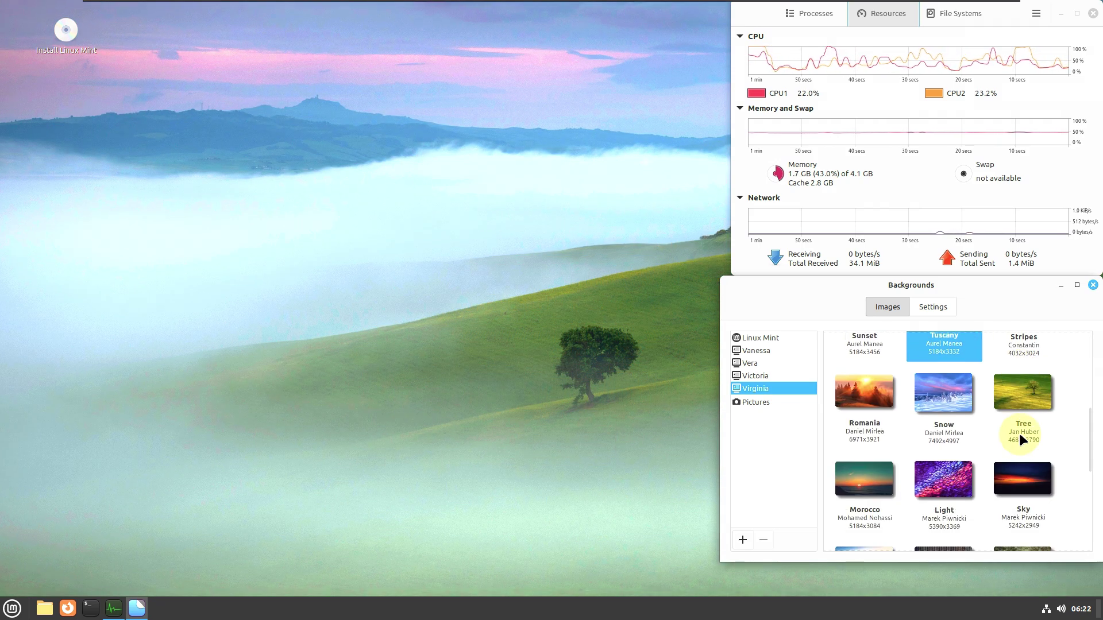
click(962, 391)
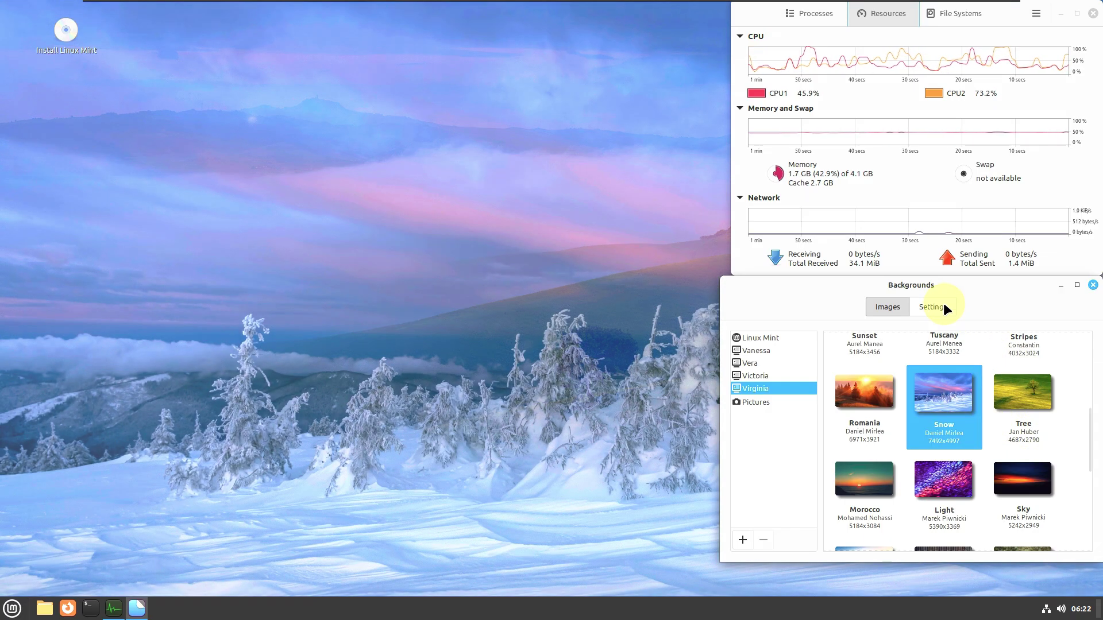
Show the background settings, and move the Backgrounds window clear of the system monitor and enlarge it
click(940, 304)
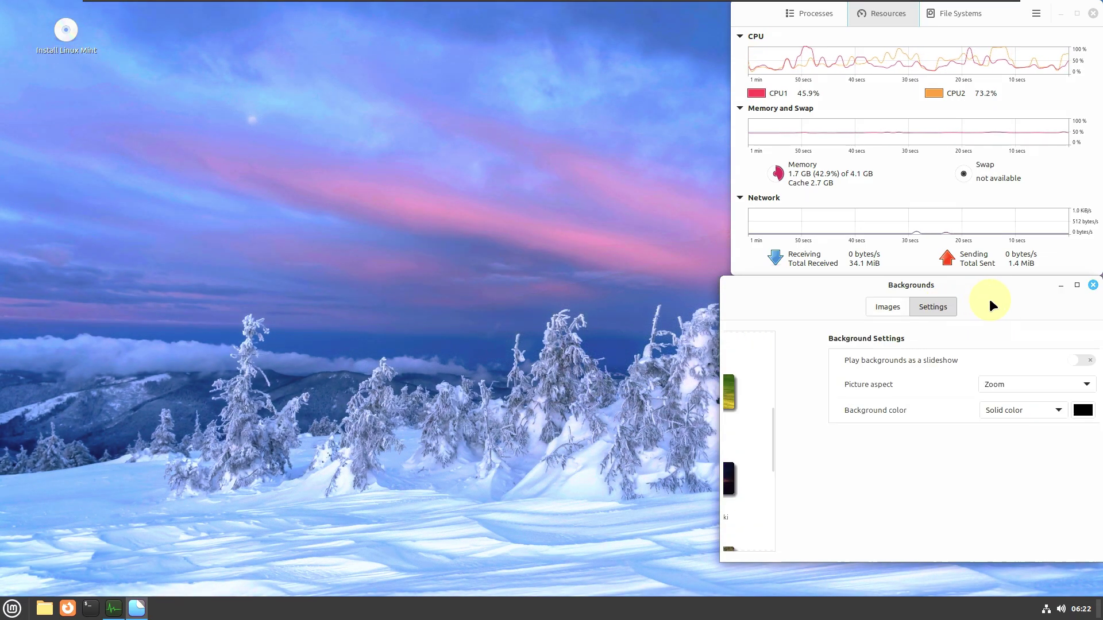
drag(698, 279, 215, 86)
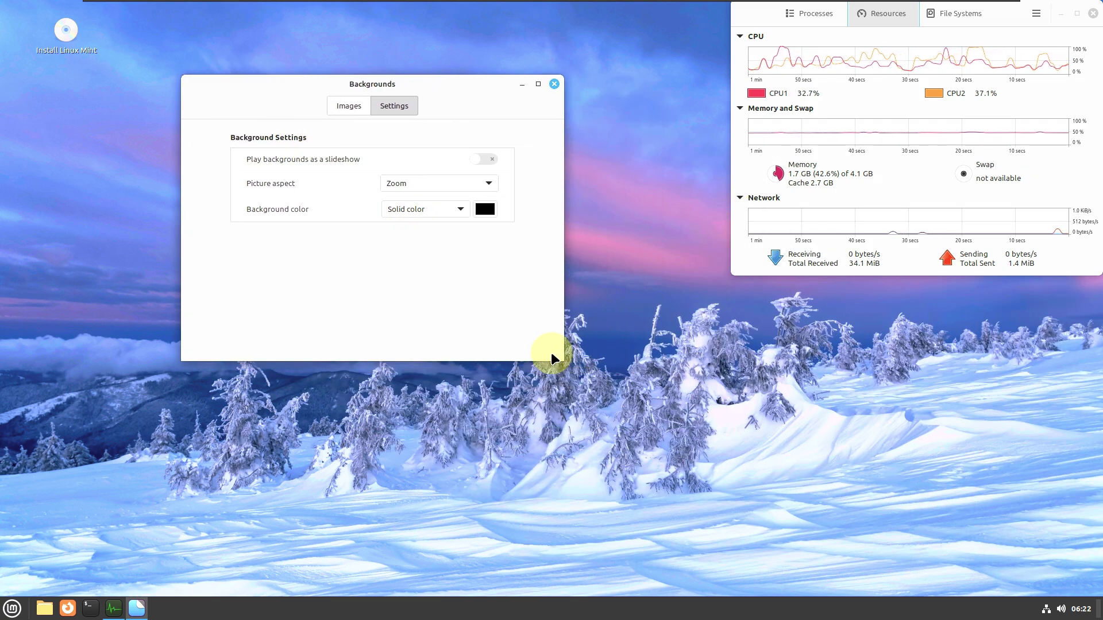
drag(575, 370, 705, 513)
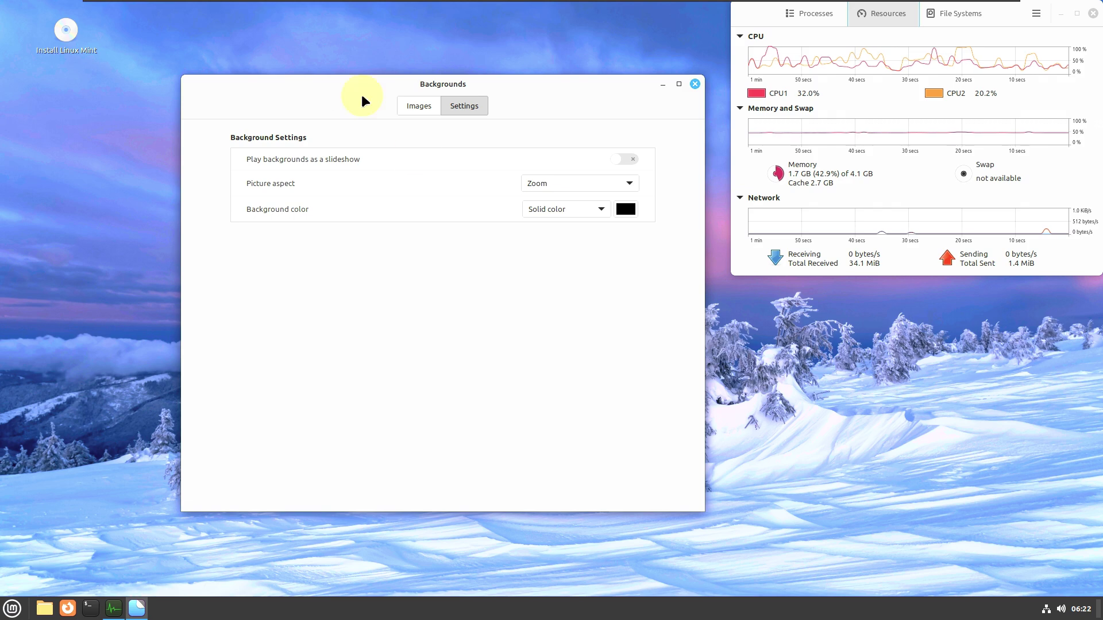
Browse the Victoria, Vera, Vanessa and Linux Mint wallpaper collections, and close the Backgrounds window without adding a folder
click(410, 107)
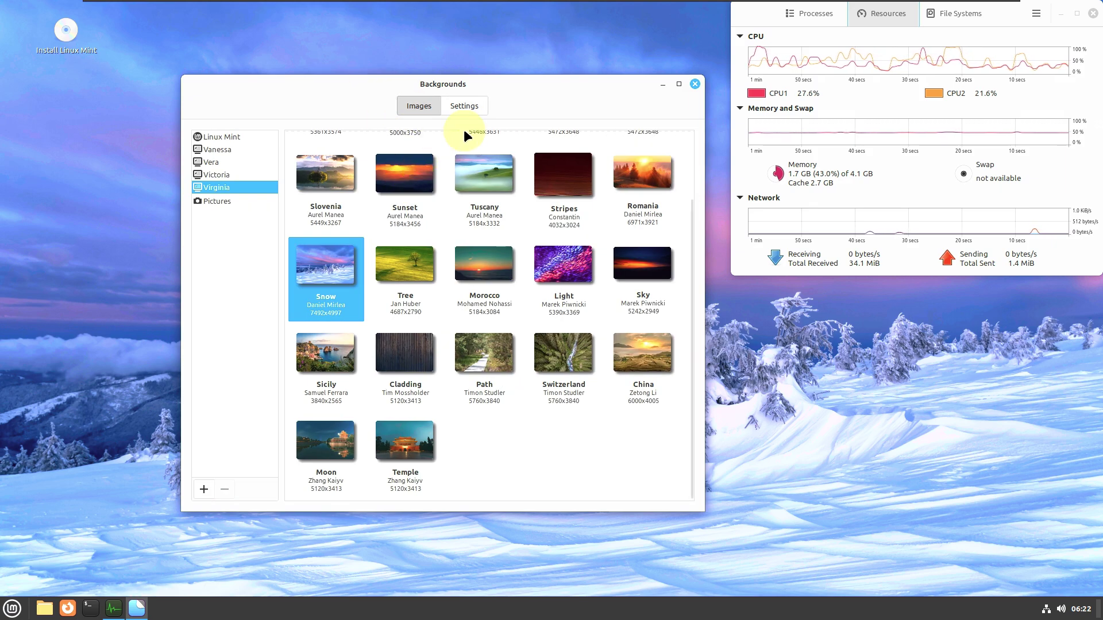
click(217, 175)
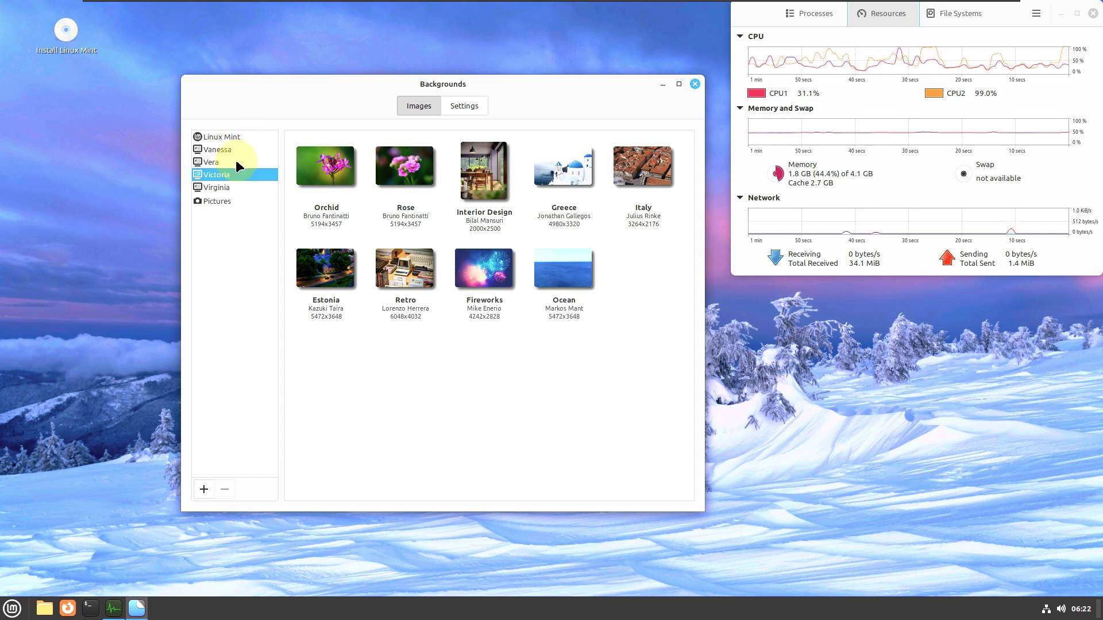
click(236, 160)
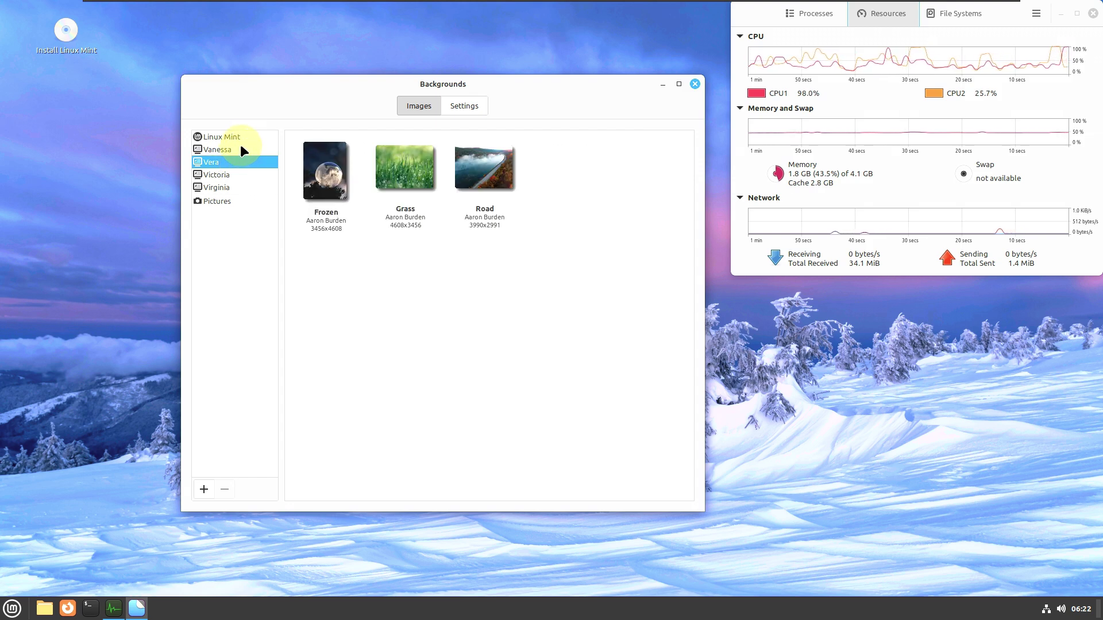
click(240, 145)
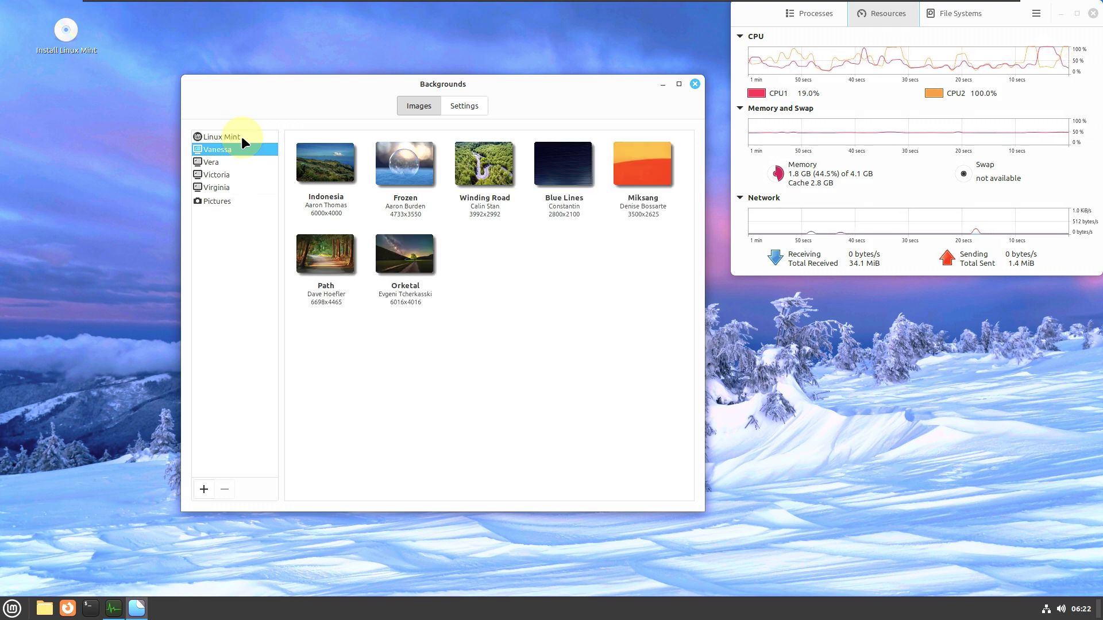
click(243, 139)
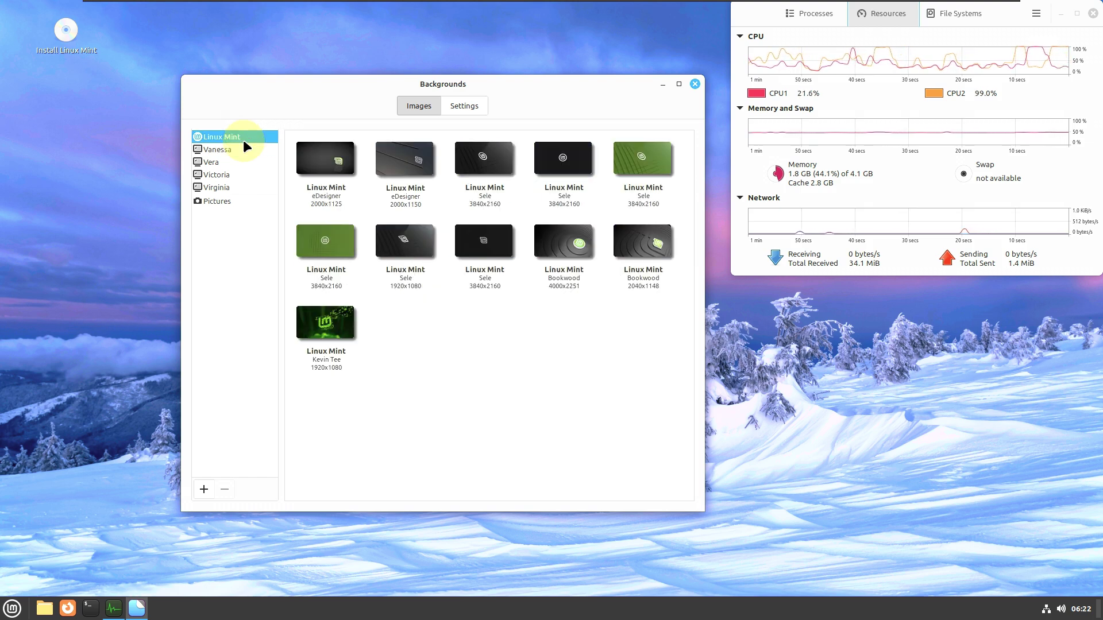
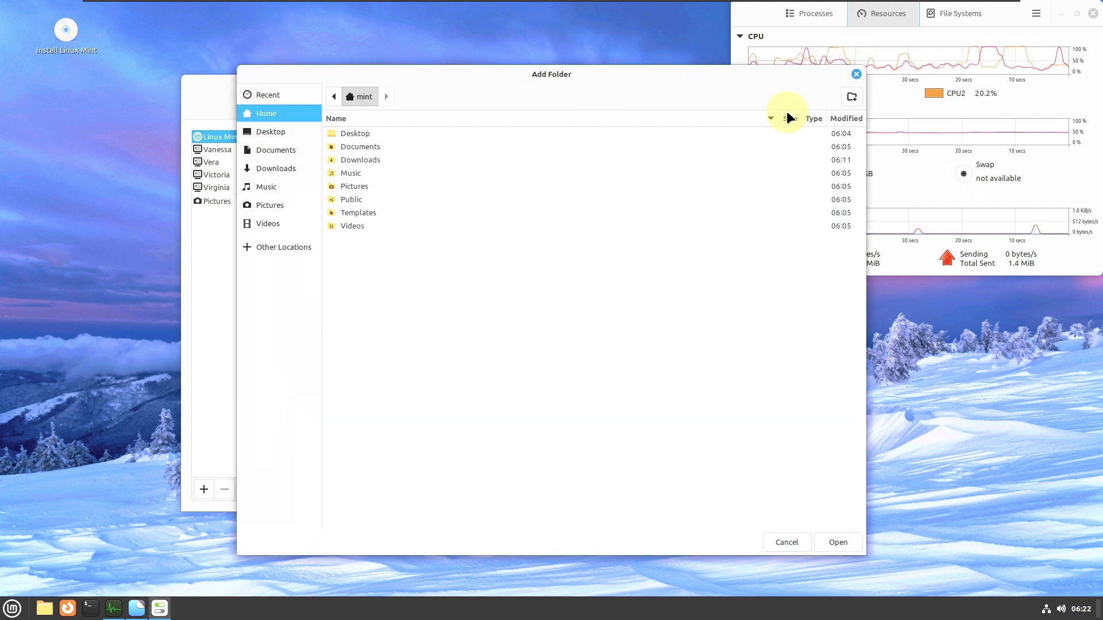
click(856, 74)
click(694, 86)
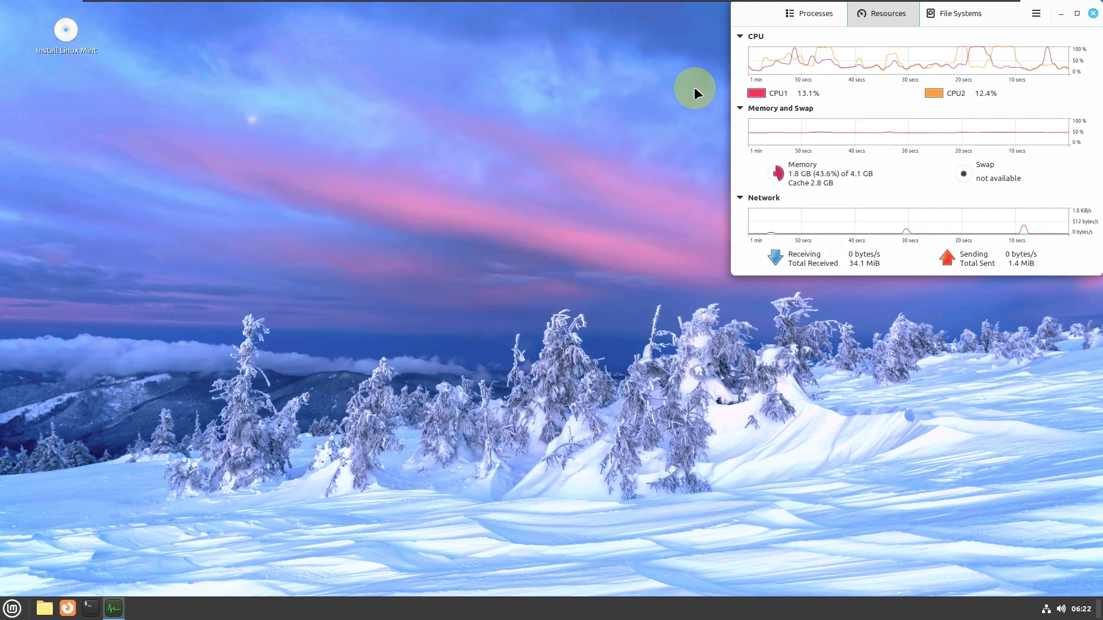
Launch Redshift from the Accessories applications
click(12, 612)
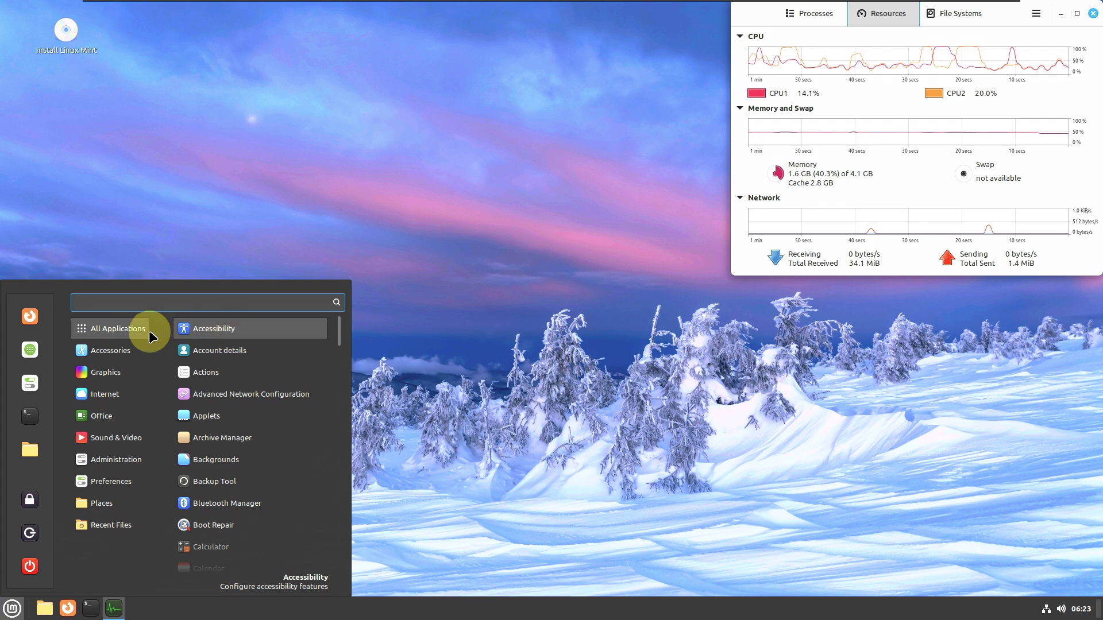
mouse_move(115, 352)
scroll(206, 336, down, 3)
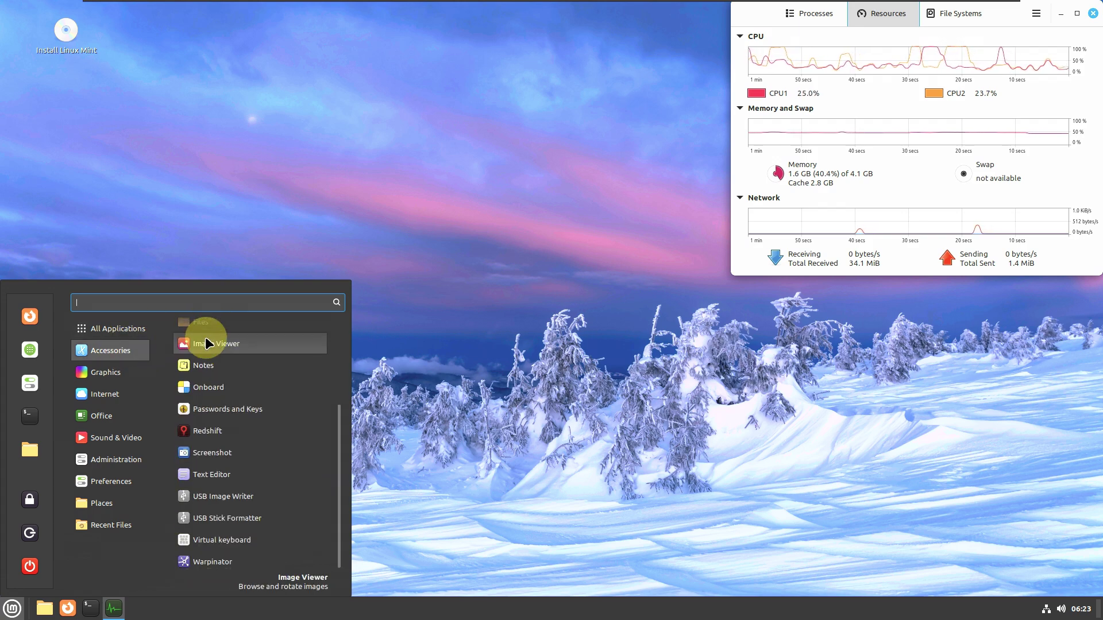
click(219, 440)
Launch the Text Editor from the Accessories applications
click(12, 608)
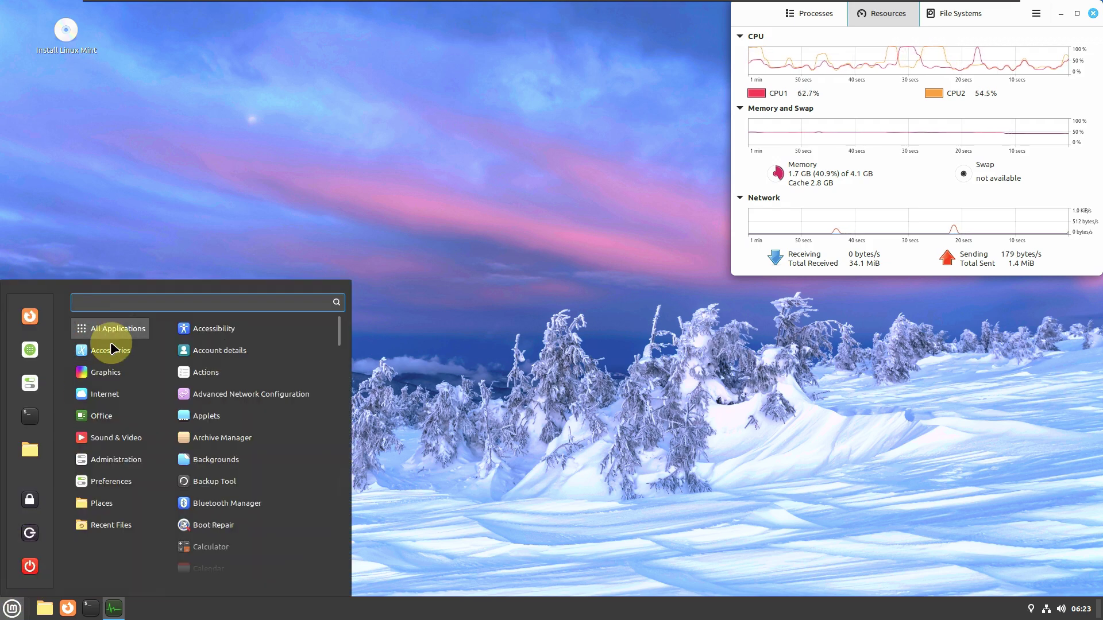
mouse_move(112, 349)
scroll(215, 410, down, 3)
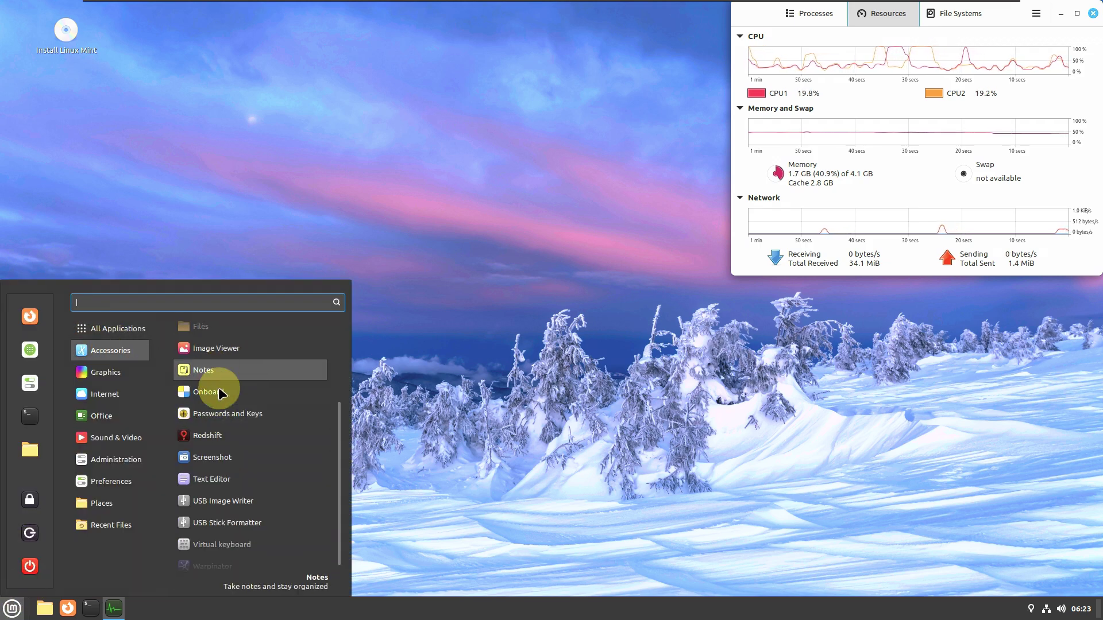
click(224, 480)
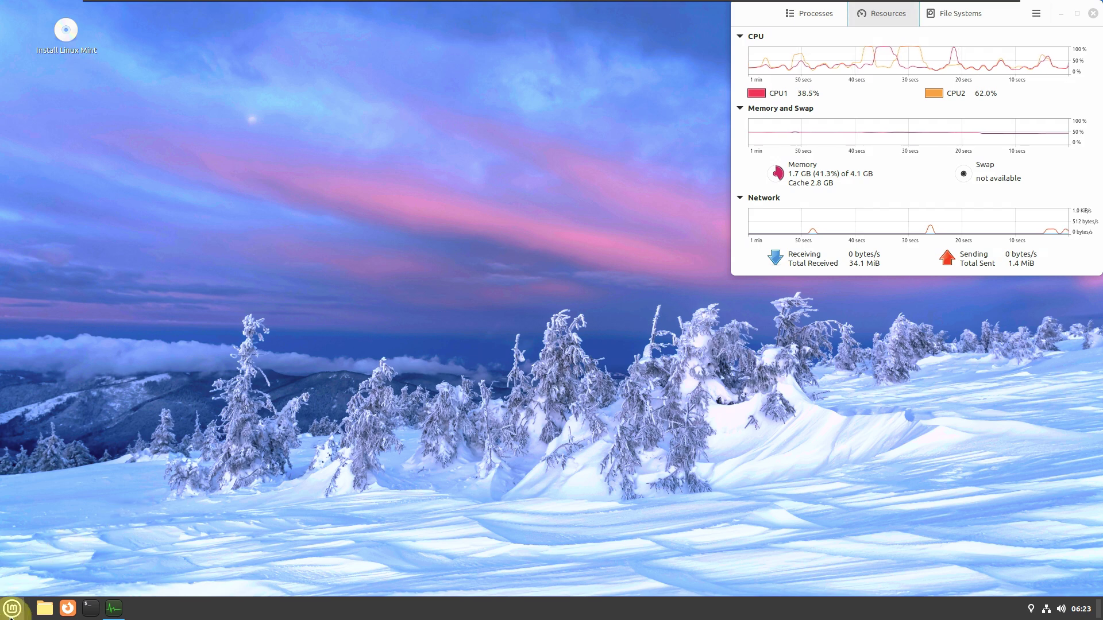
Launch the Disks utility from the Accessories applications
click(13, 609)
mouse_move(111, 350)
scroll(251, 342, down, 3)
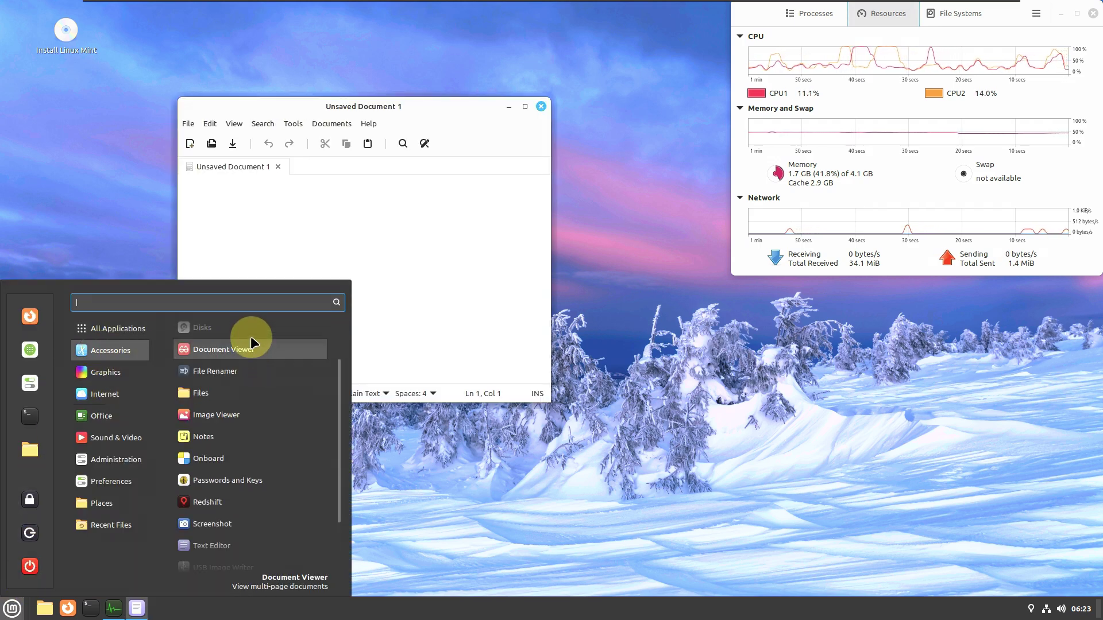
click(145, 483)
Launch the Document Viewer from the Accessories applications
click(13, 609)
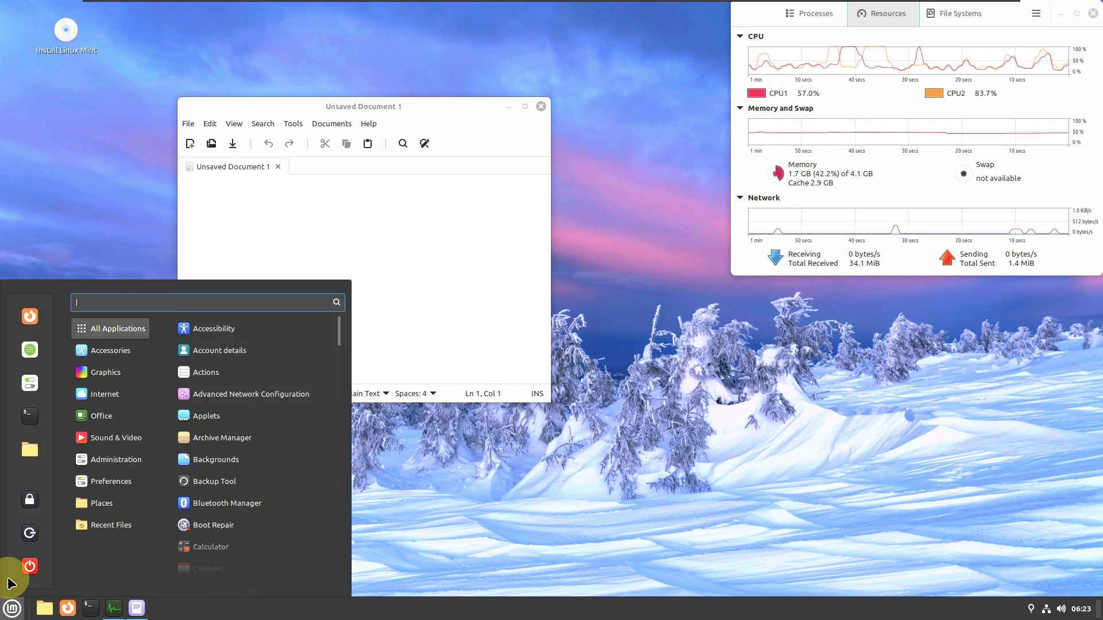
mouse_move(106, 353)
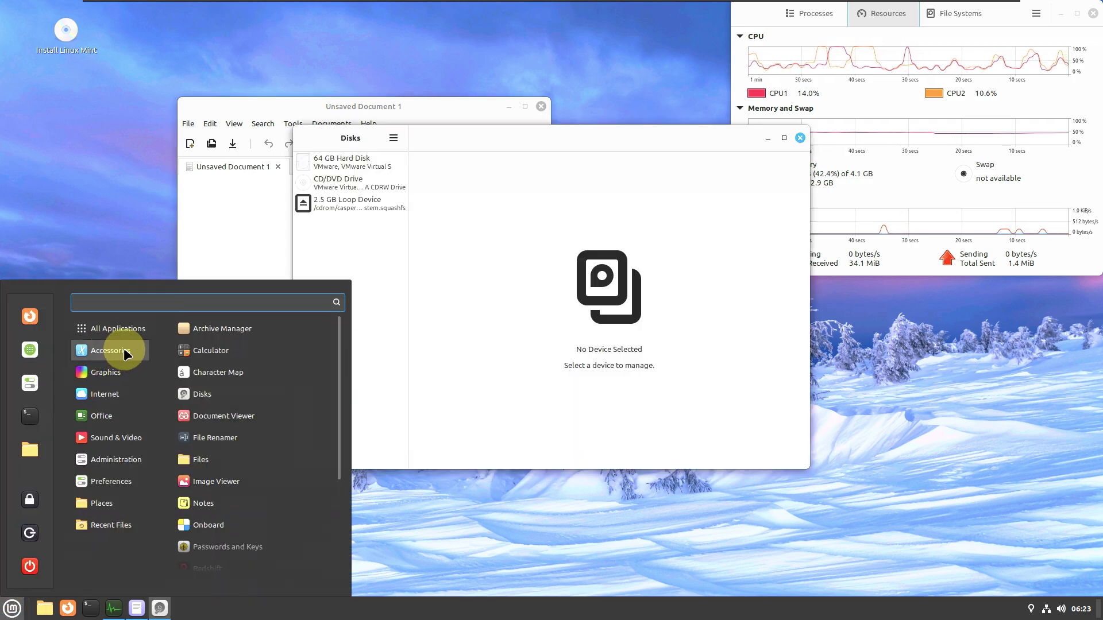
click(228, 410)
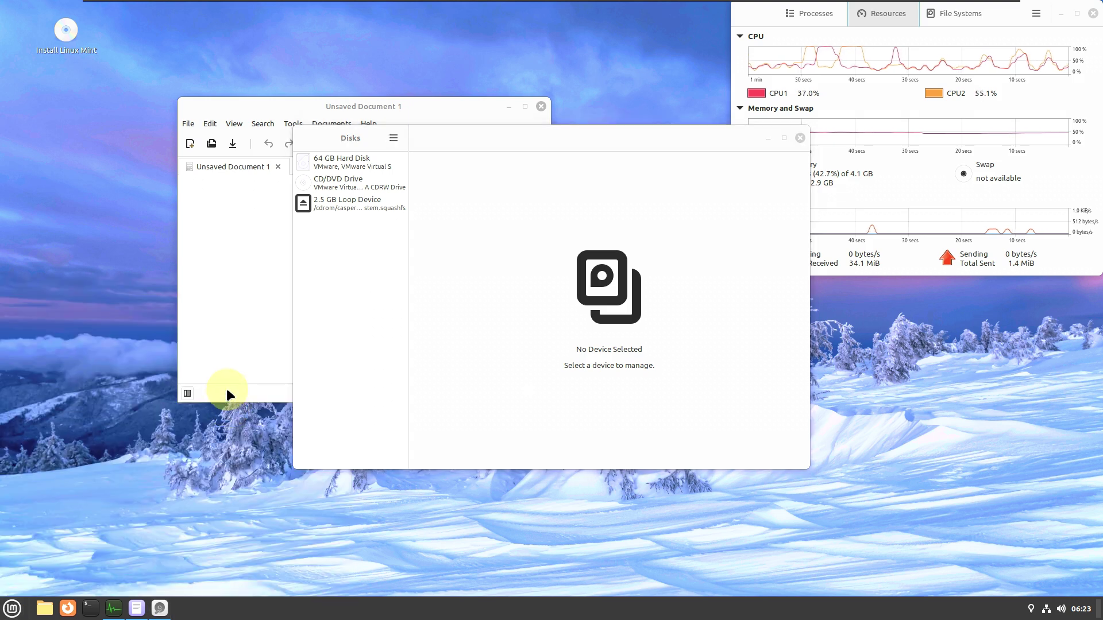
View the text editor's version information, and close both the information dialog and the editor
click(253, 201)
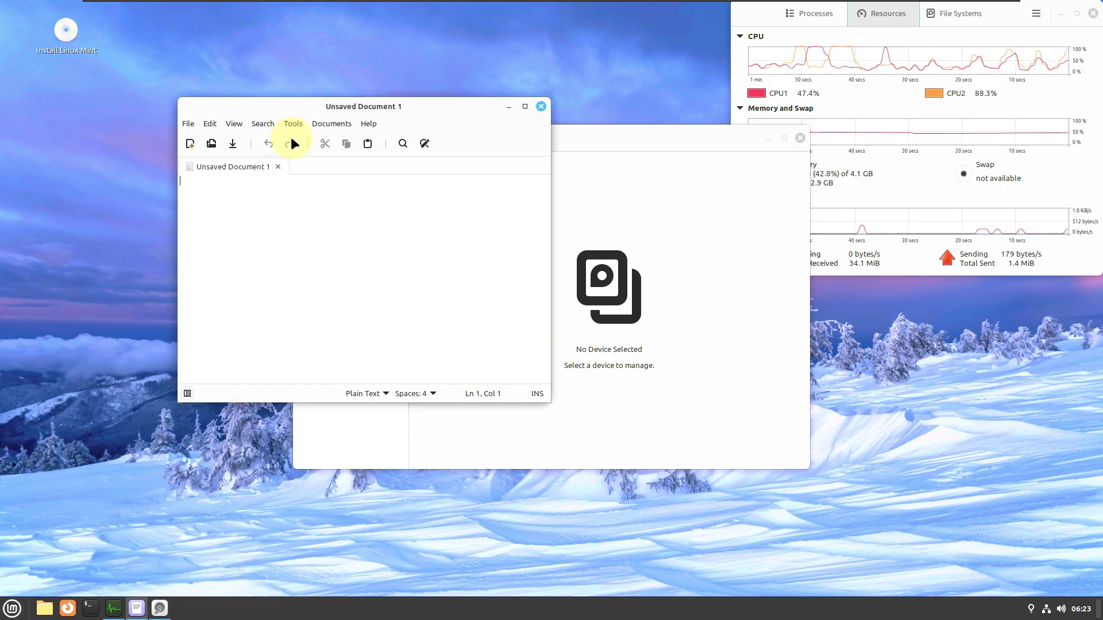
click(368, 124)
click(372, 170)
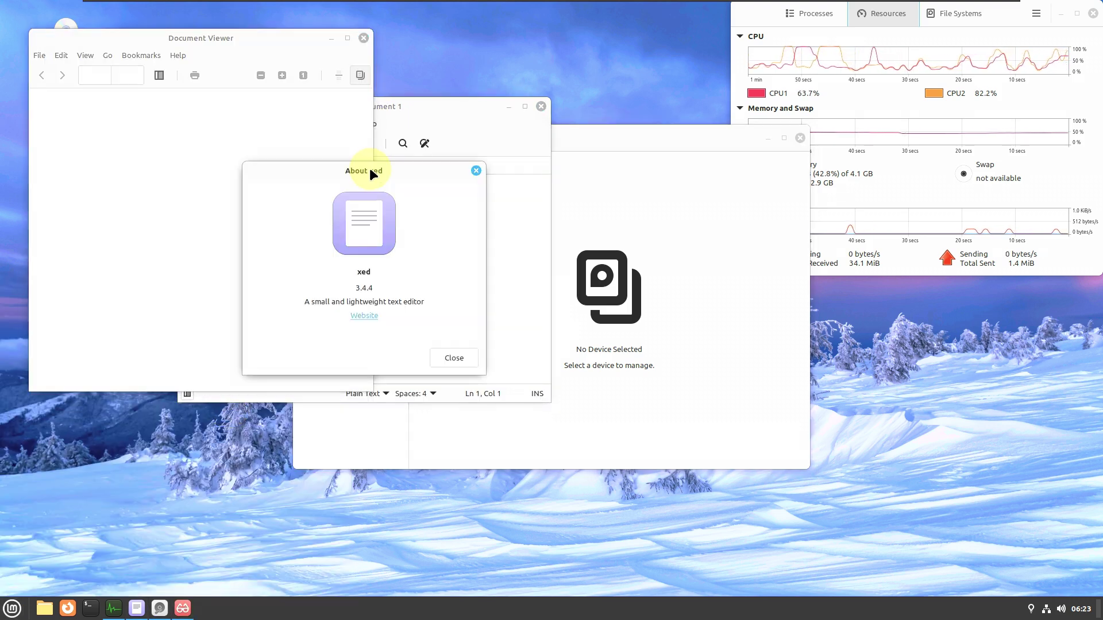
click(476, 170)
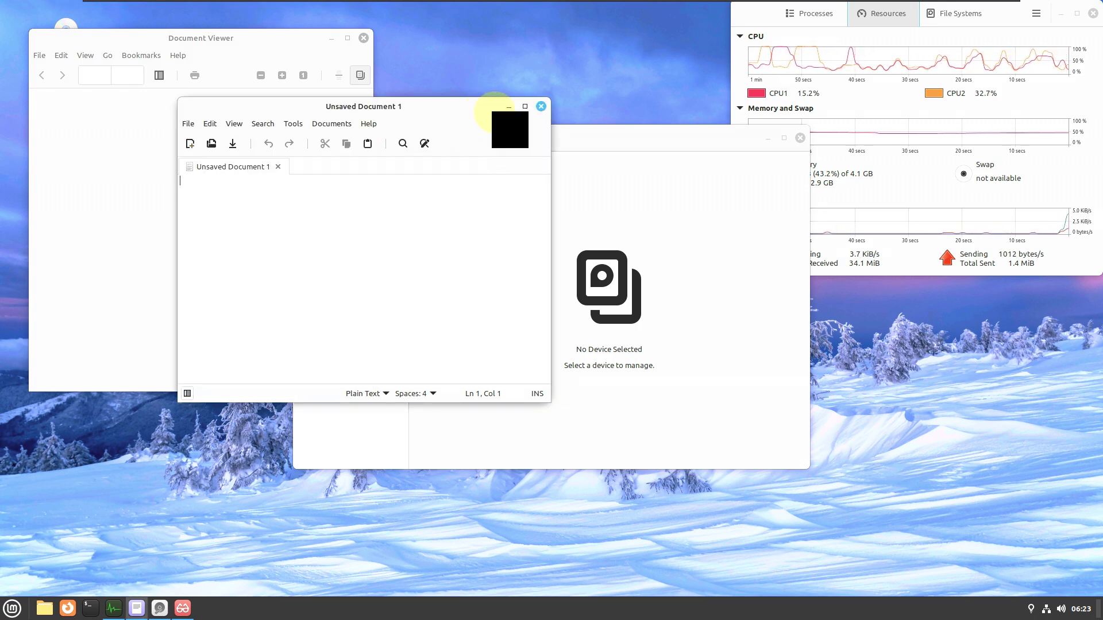
click(541, 106)
View the Document Viewer's version information, and close both the information dialog and the viewer
click(178, 53)
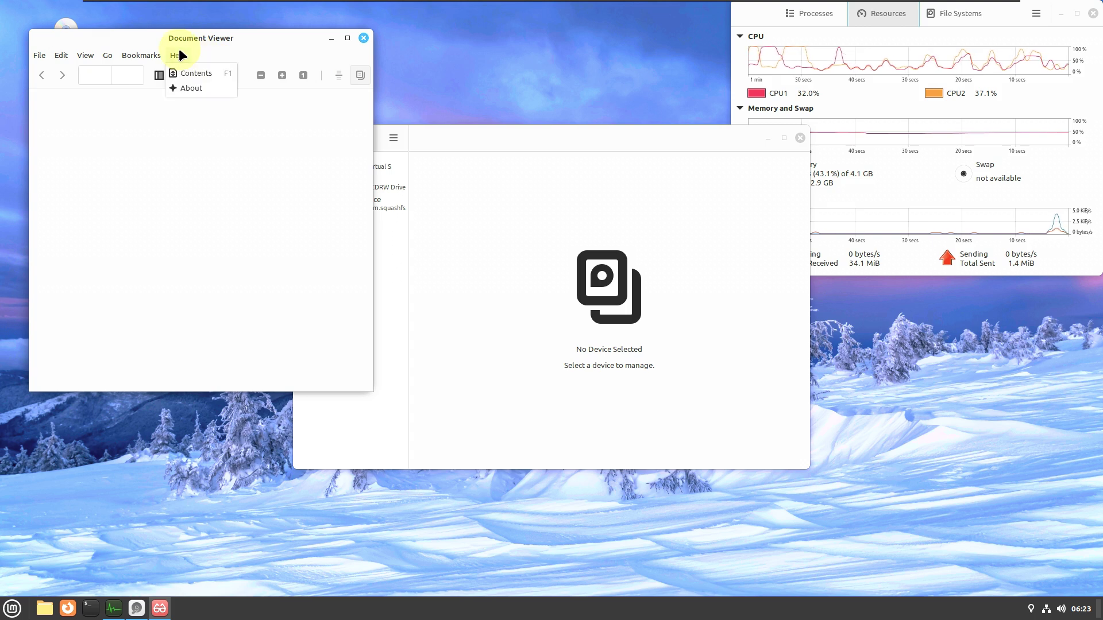
click(191, 86)
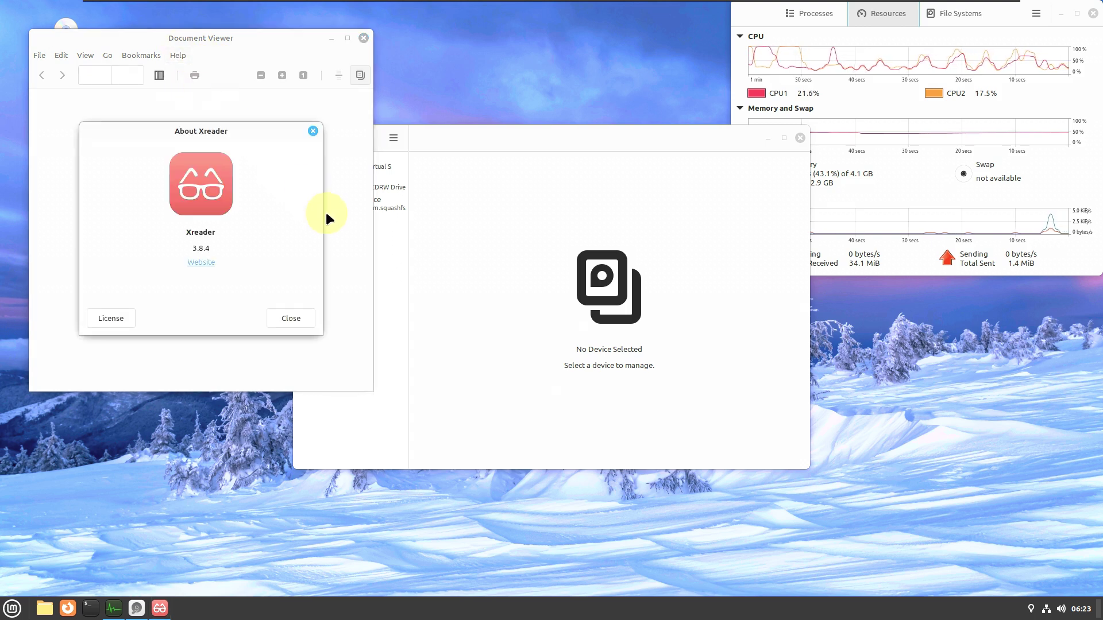
click(281, 321)
click(363, 38)
Inspect the 64 GB hard disk, the CD/DVD drive and the loop device with its drive operations in Disks, and close the utility
click(343, 160)
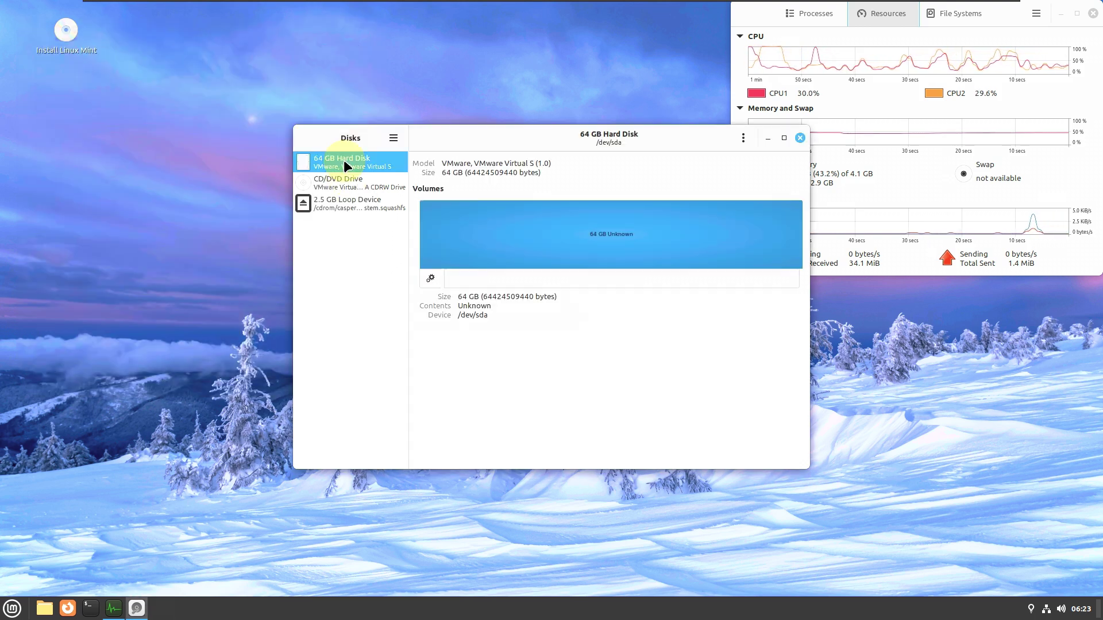
click(354, 183)
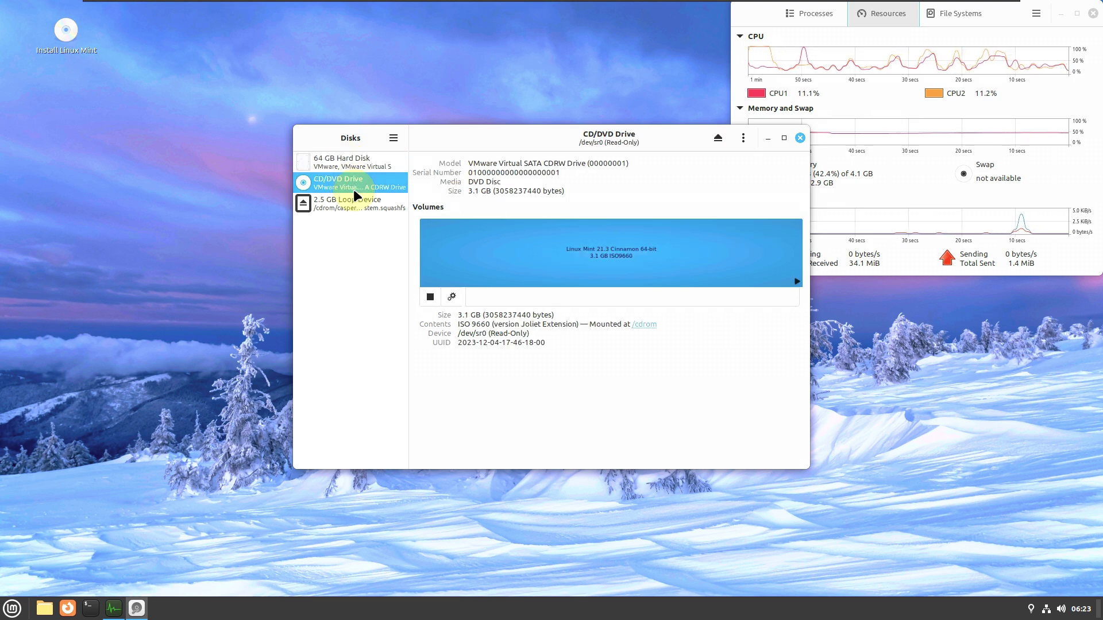
click(369, 198)
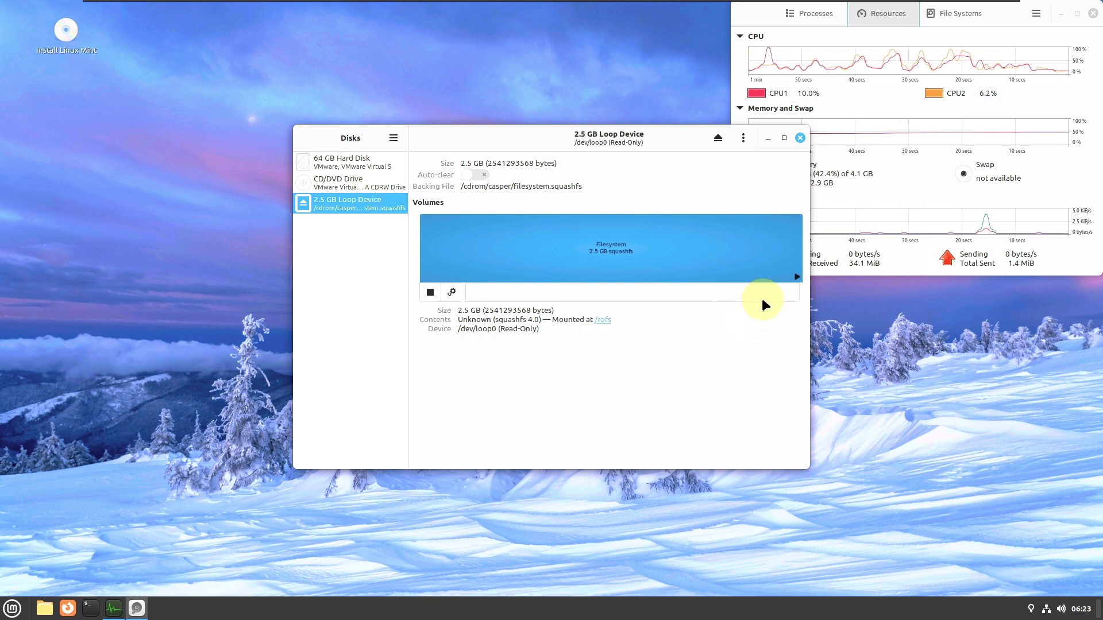
click(741, 142)
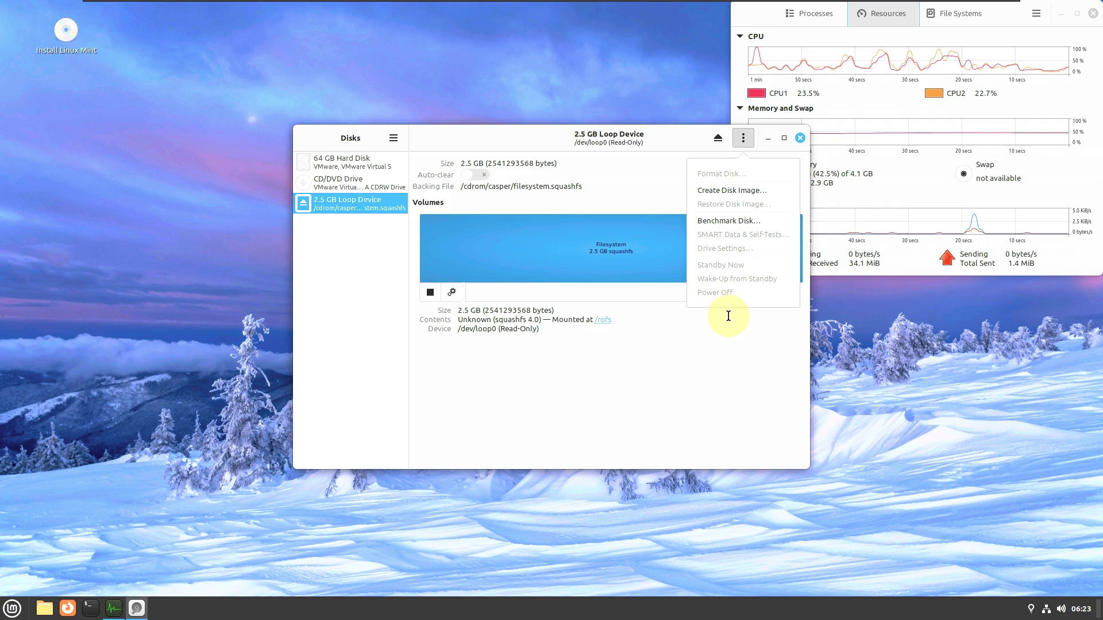
click(795, 134)
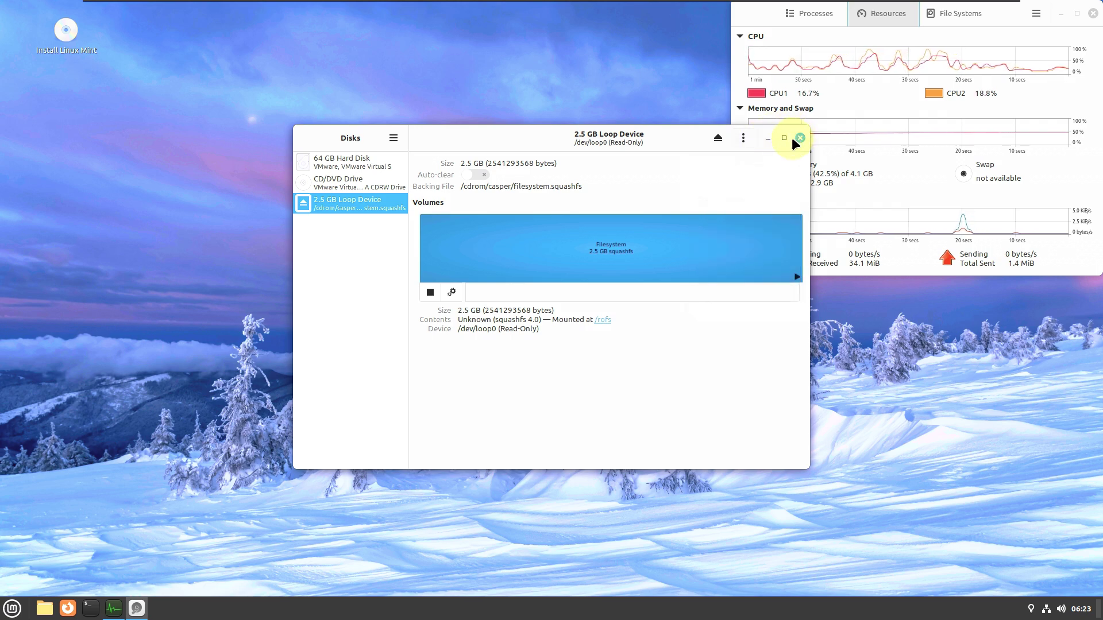
click(800, 138)
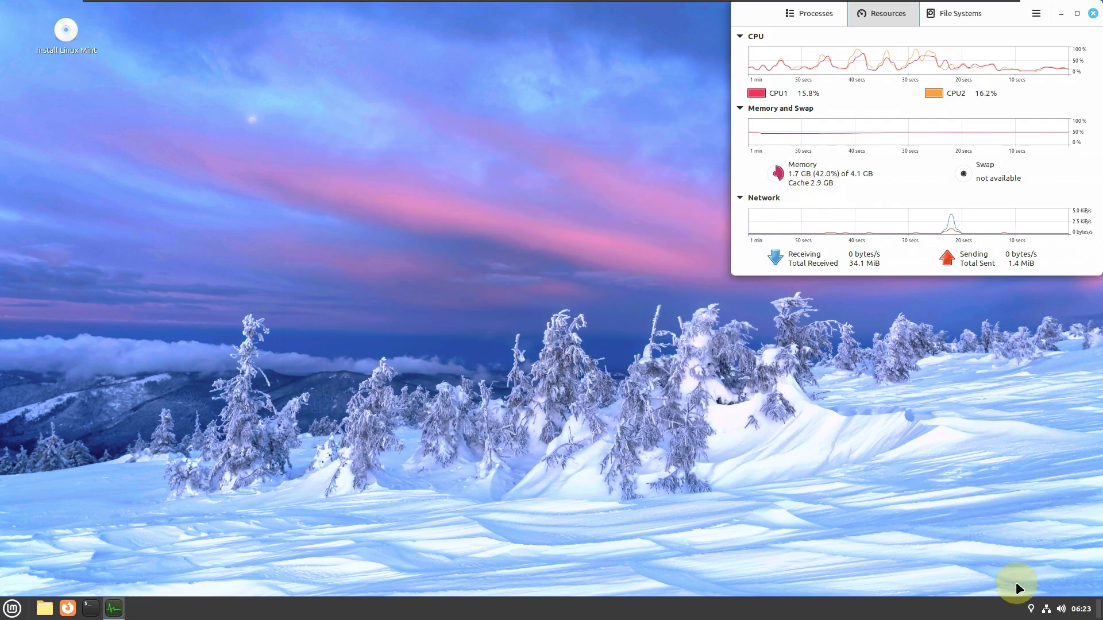
Quit the Redshift indicator running in the system tray
right_click(1031, 607)
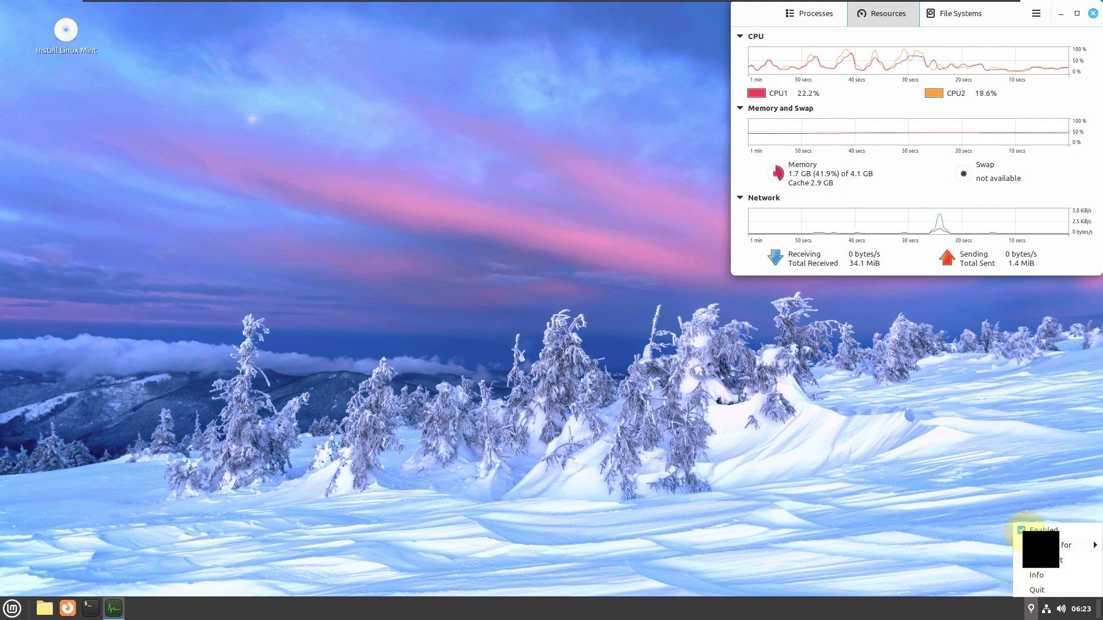
click(1034, 591)
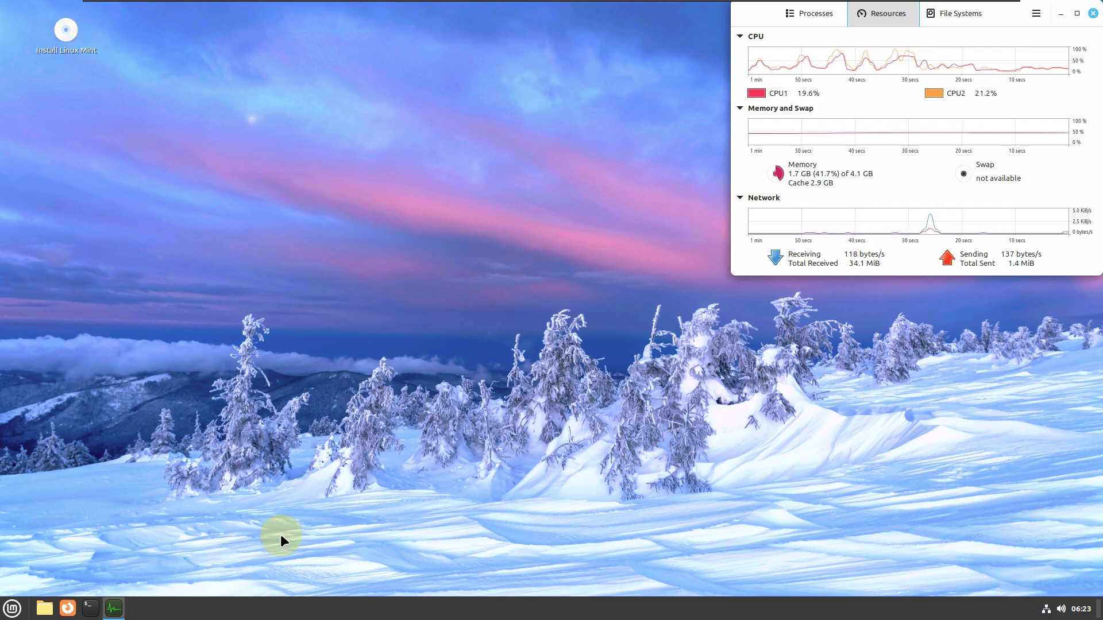
View the information about the main Cinnamon menu applet and close the dialog
click(10, 608)
right_click(10, 608)
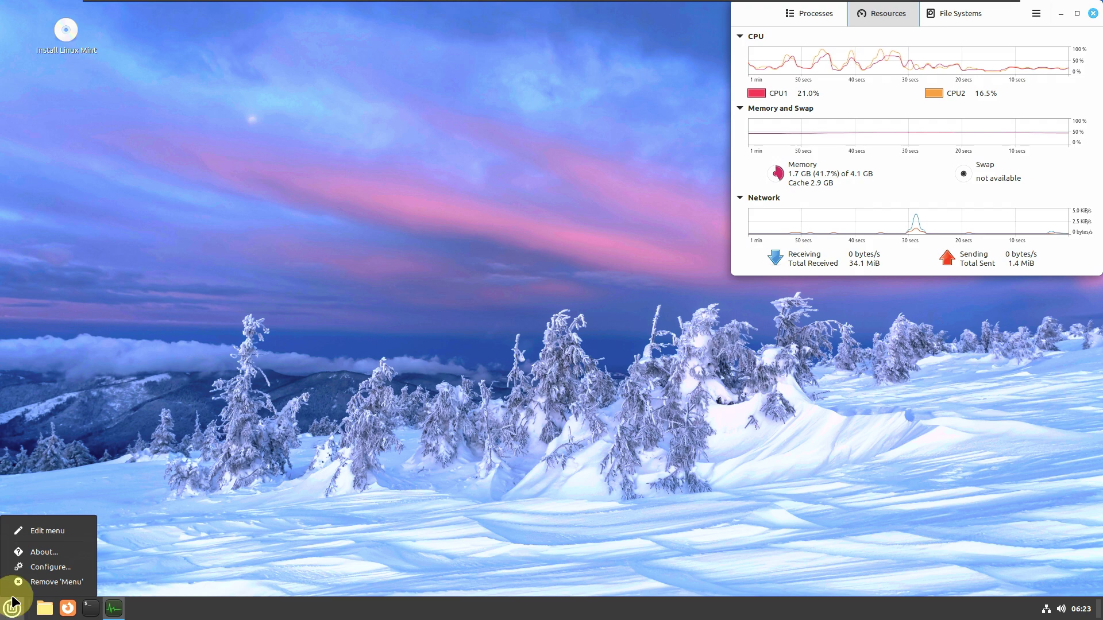
click(37, 553)
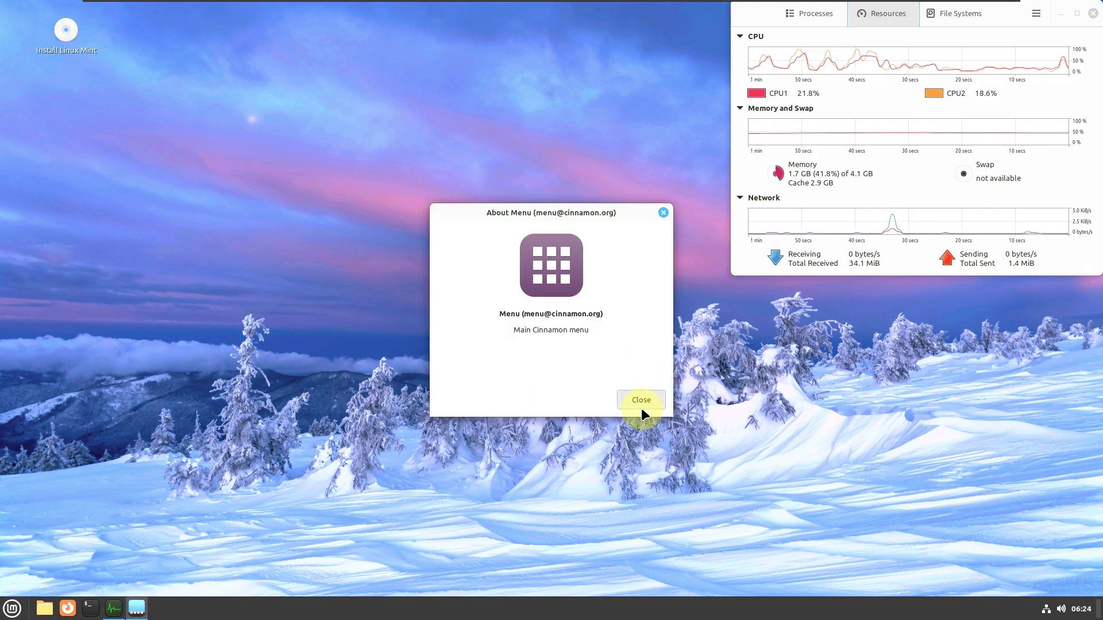
click(641, 401)
Look through the Accessories applications and launch Pix from the Graphics applications
click(12, 608)
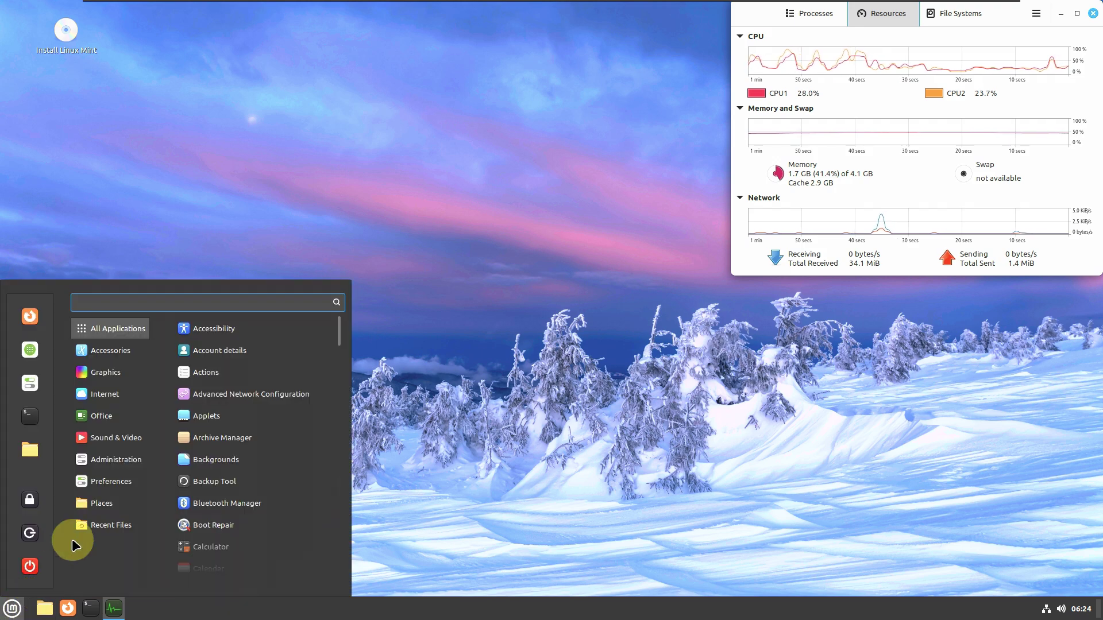
mouse_move(135, 349)
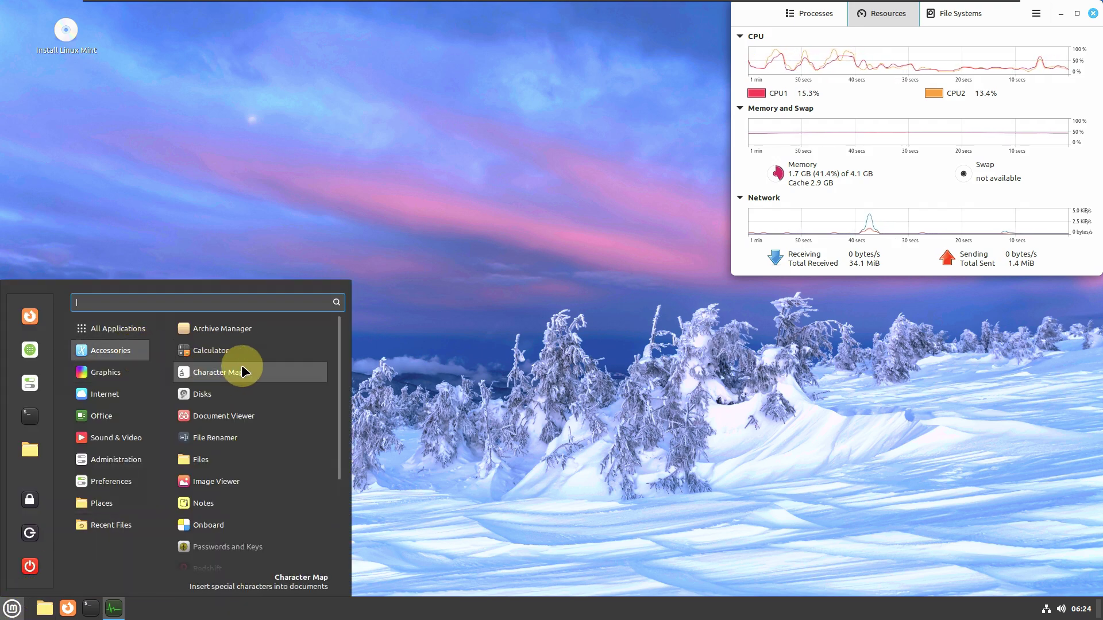
scroll(246, 372, down, 5)
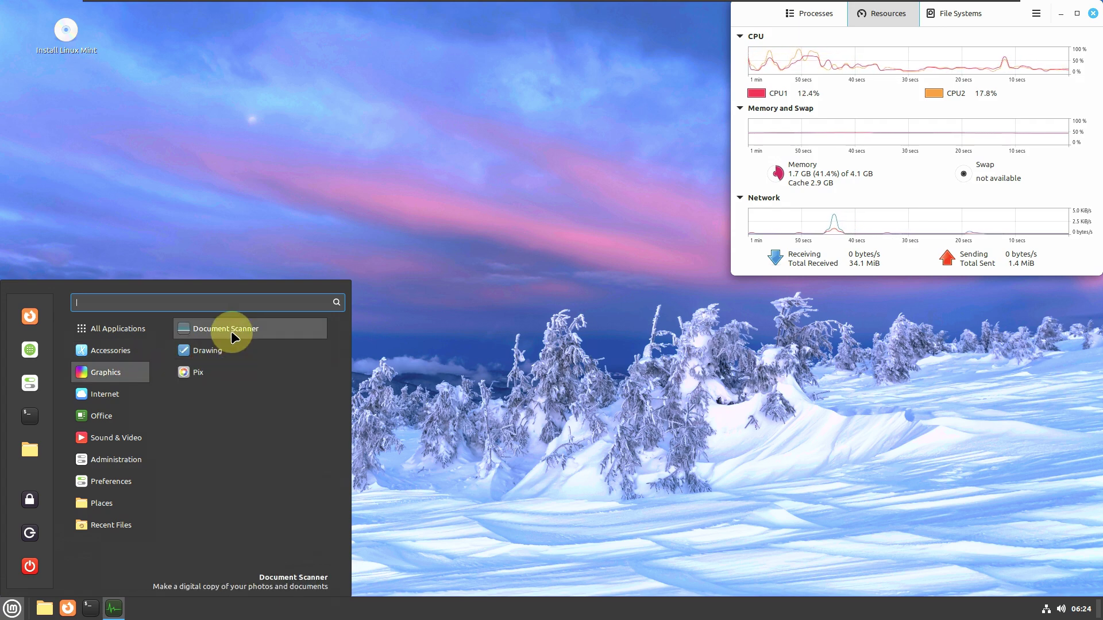
click(222, 362)
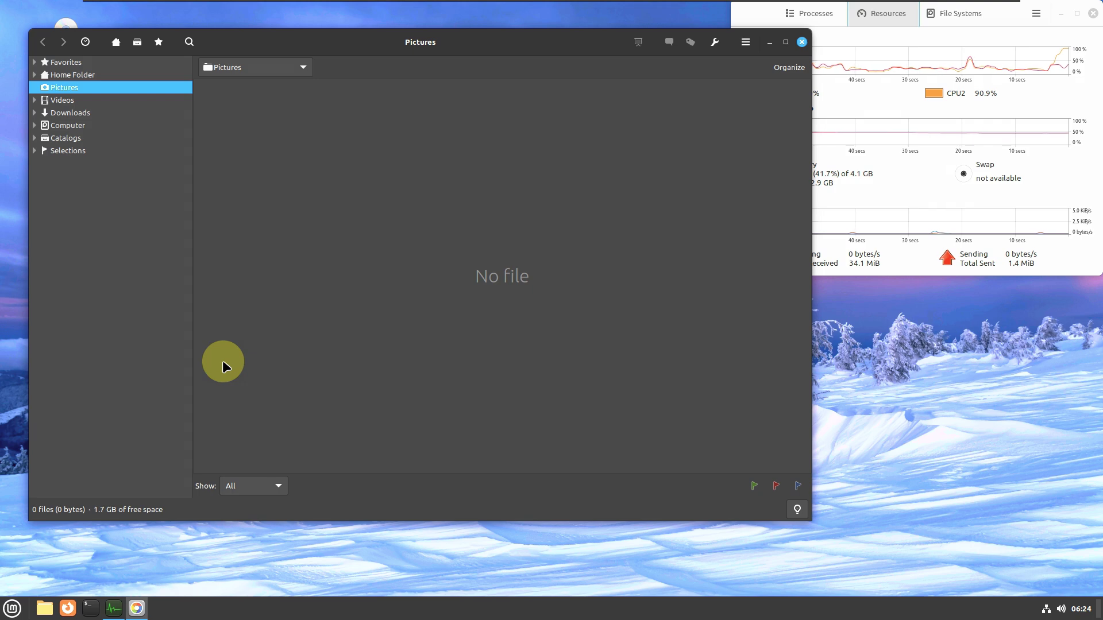
View Pix's version information, and close both the information dialog and Pix
click(745, 43)
click(683, 285)
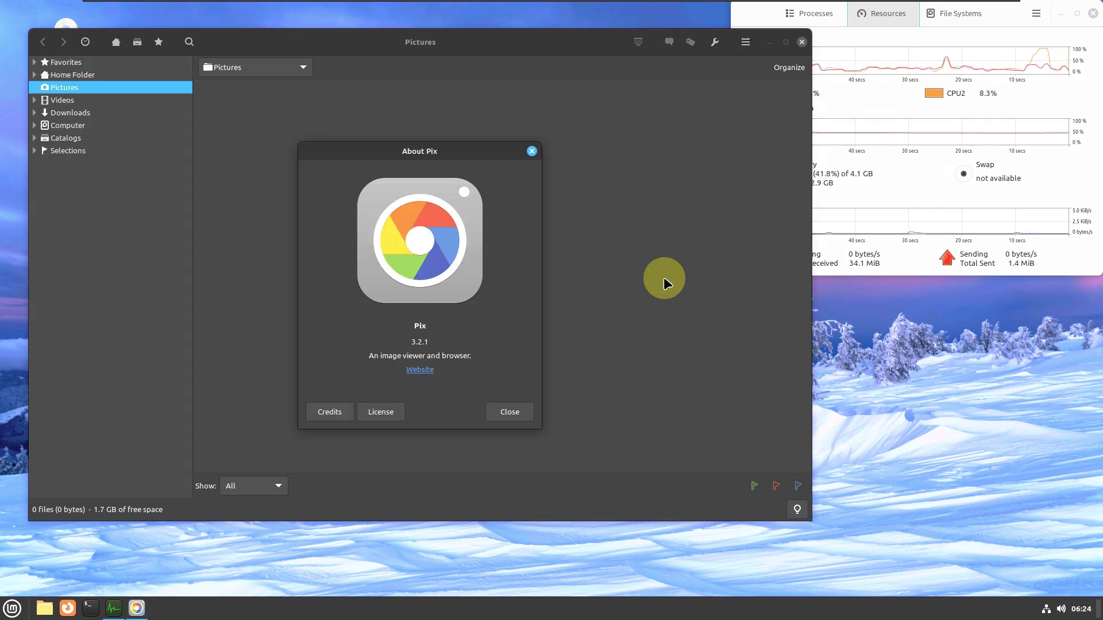
click(511, 413)
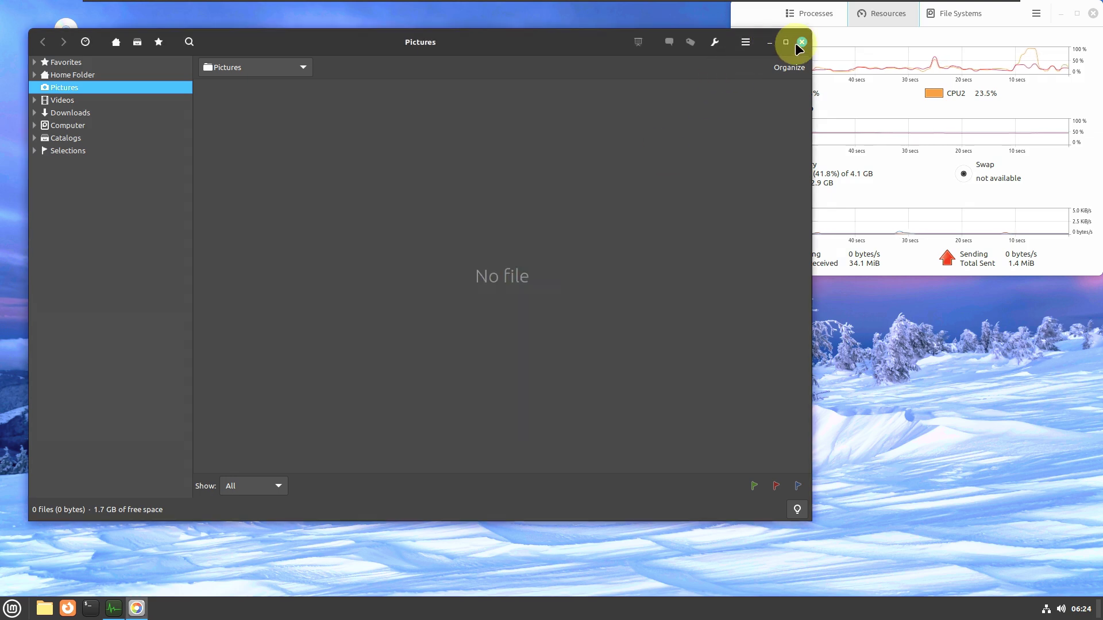
key(ctrl+q)
Launch Drawing from the Graphics applications
click(12, 608)
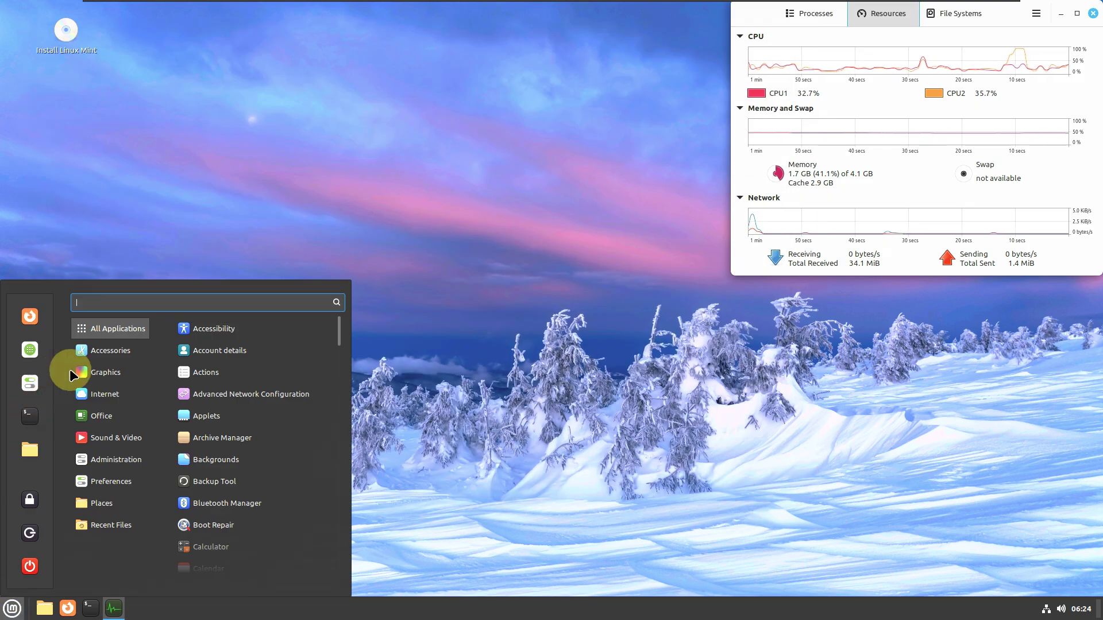
mouse_move(91, 373)
click(218, 342)
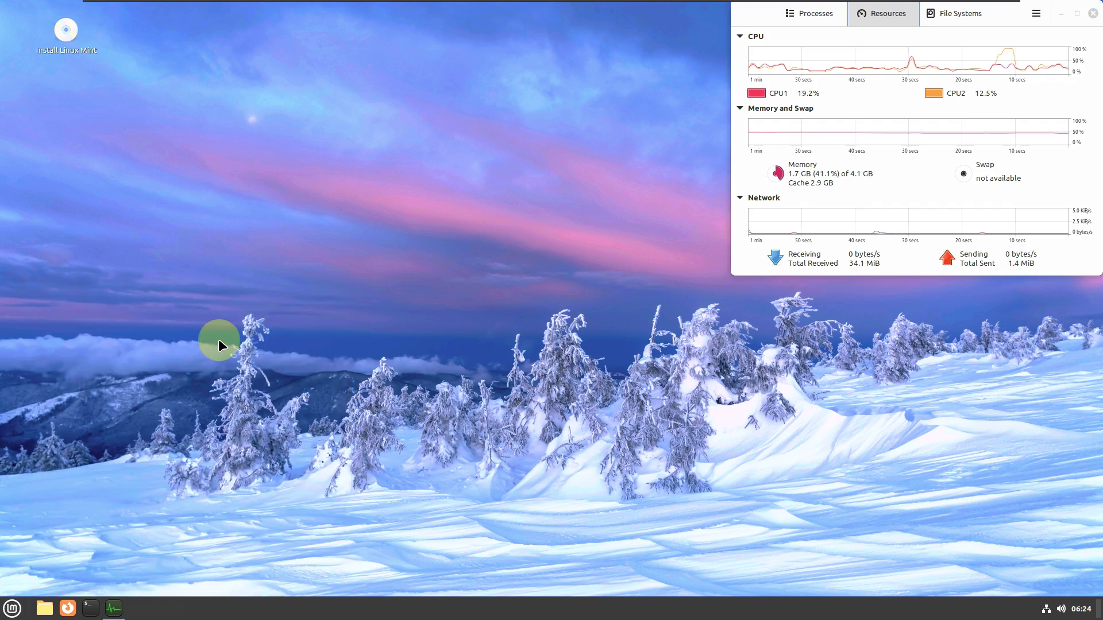
Launch the Document Scanner from the Graphics applications
click(12, 609)
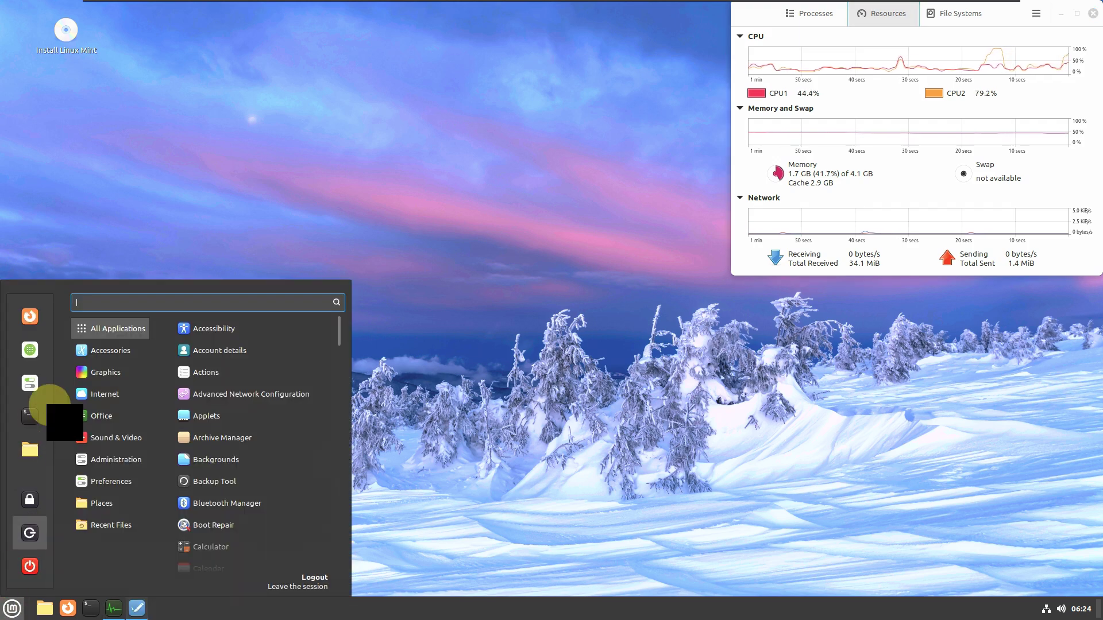
mouse_move(123, 377)
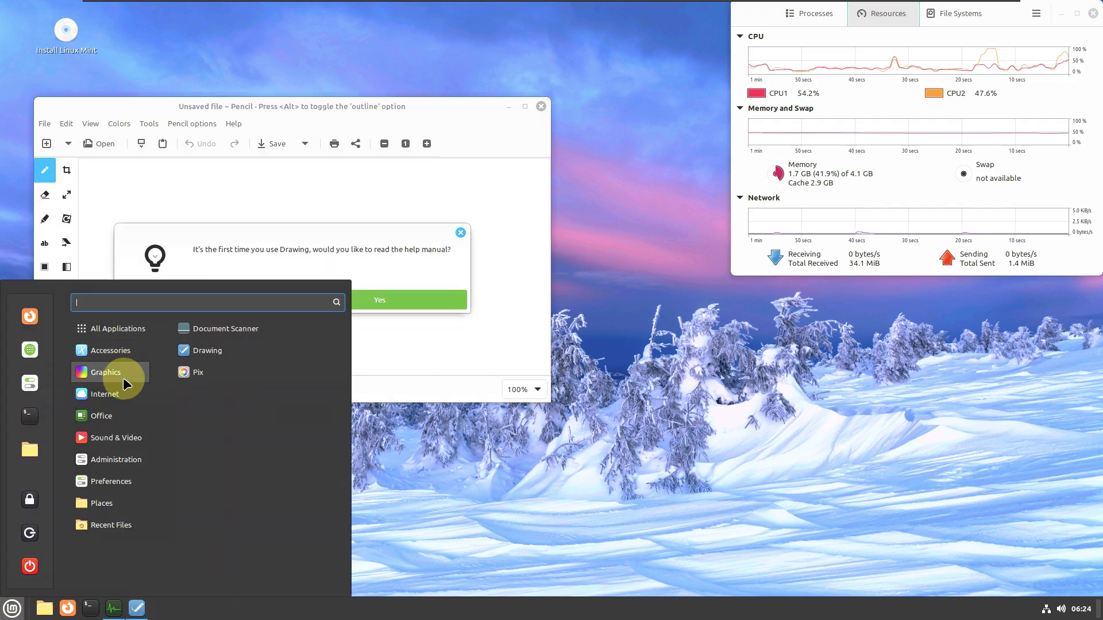
click(202, 335)
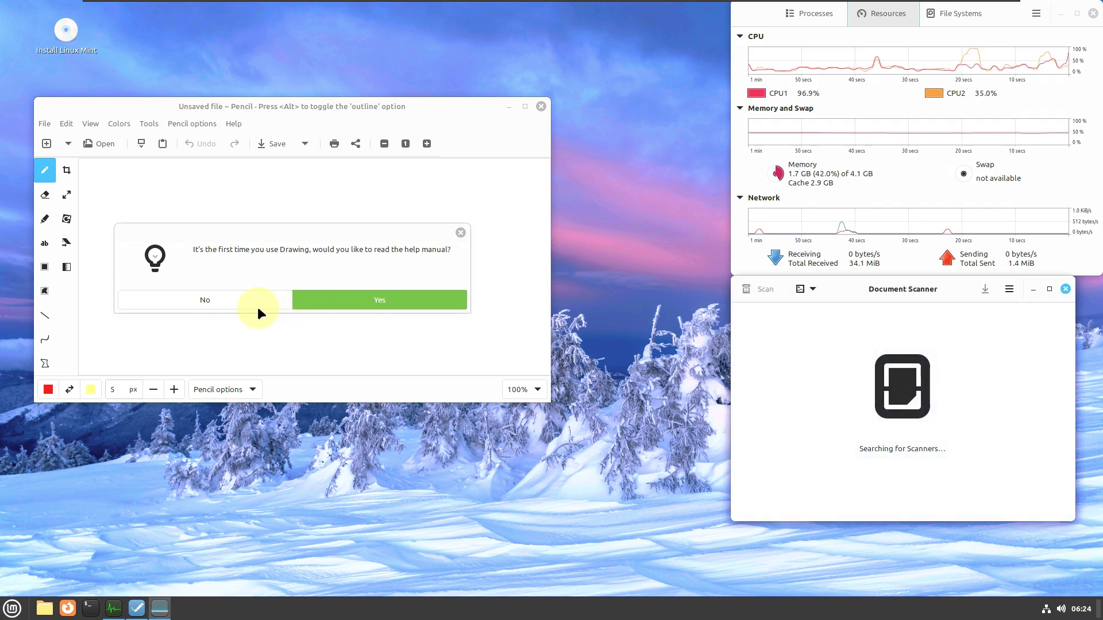
Decline Drawing's help manual offer, view its version information, and close the application
click(258, 306)
click(230, 123)
click(257, 224)
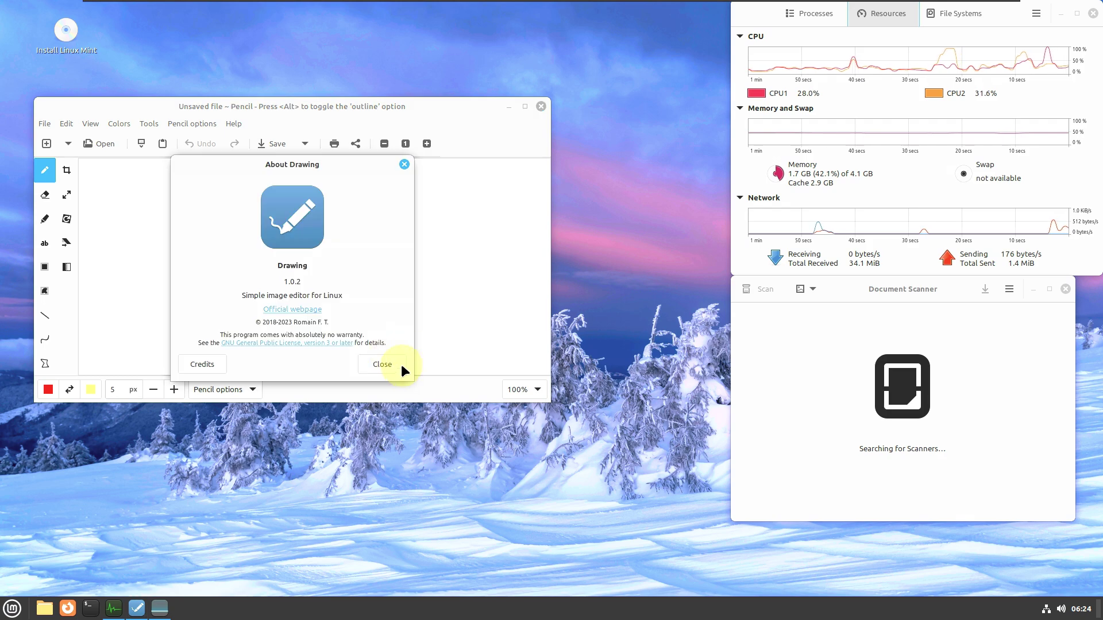
click(382, 364)
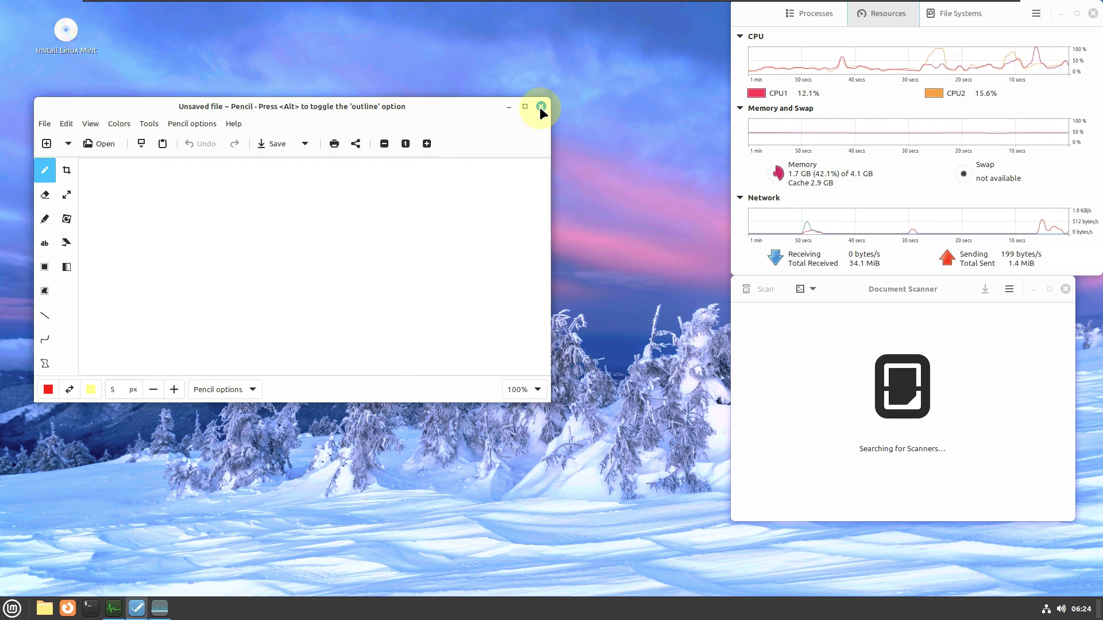
click(540, 107)
Move the Document Scanner window to the free desktop area, view its version information, and close the application
drag(851, 291, 274, 109)
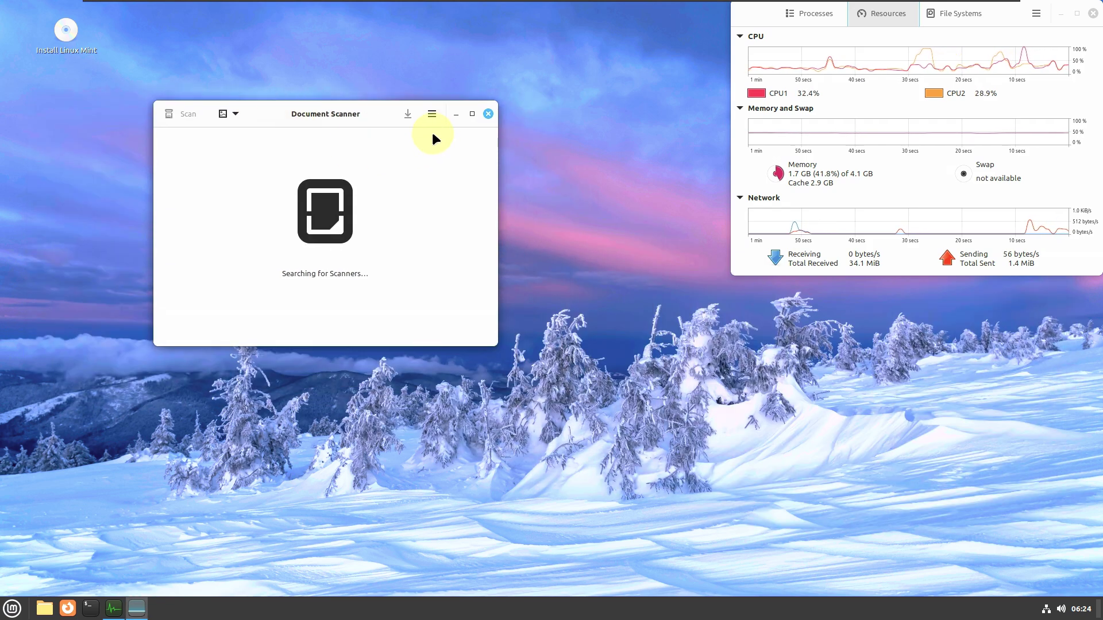
click(432, 114)
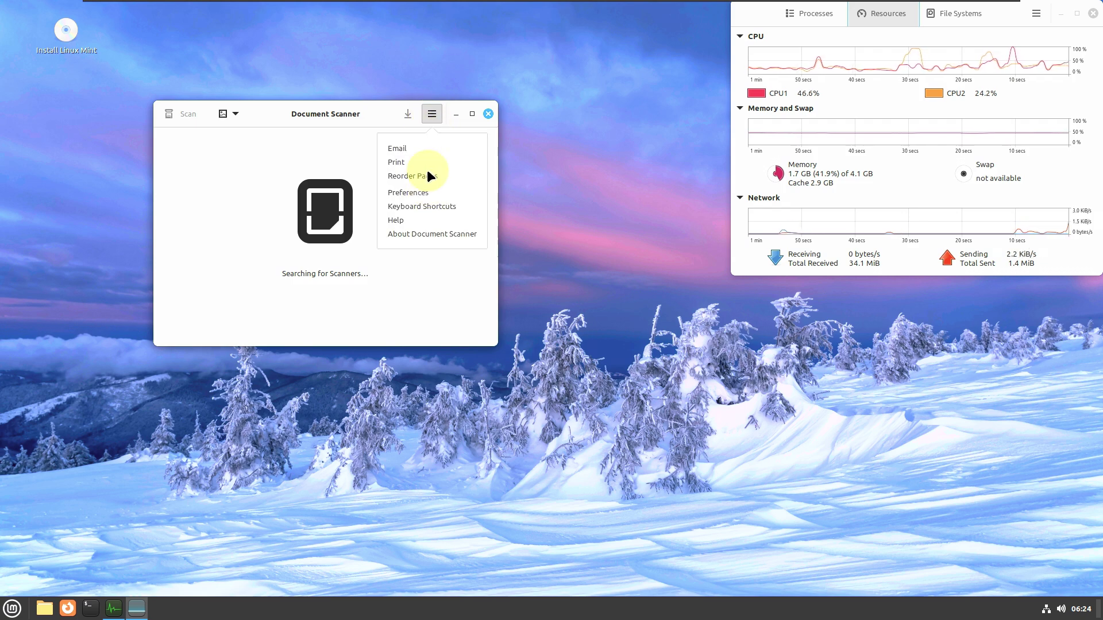
click(421, 233)
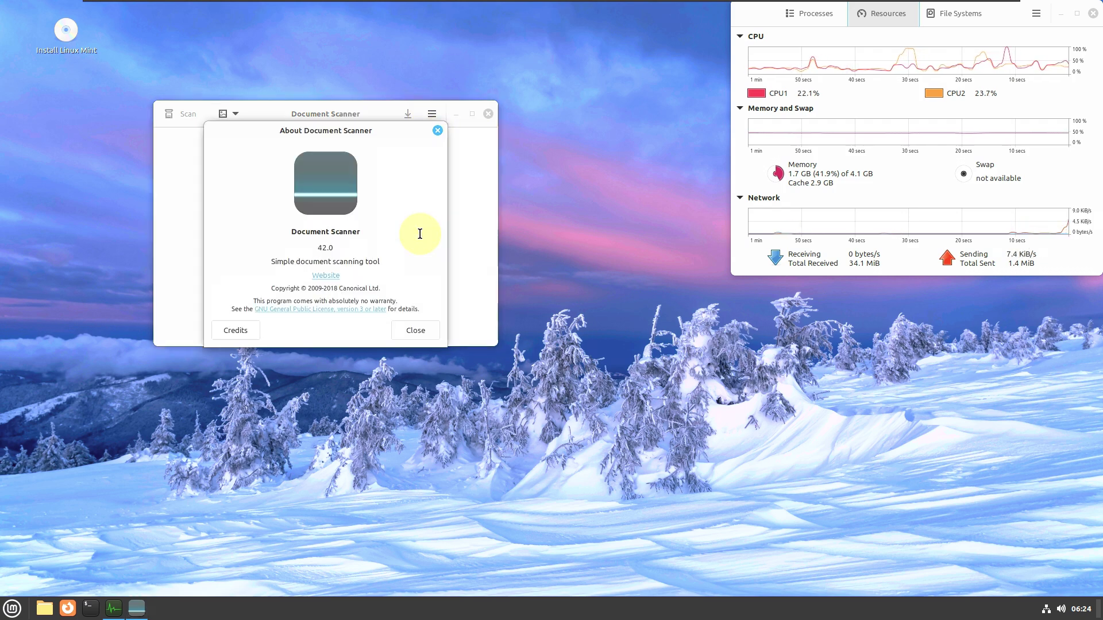
click(404, 330)
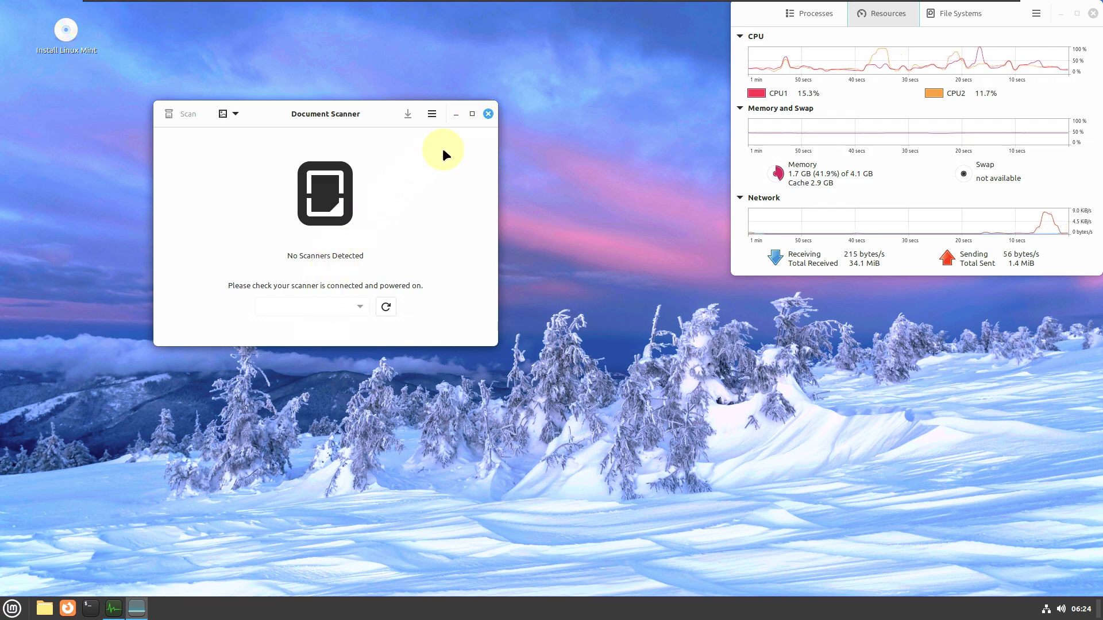
key(ctrl+q)
Launch HexChat from the Internet applications
click(12, 608)
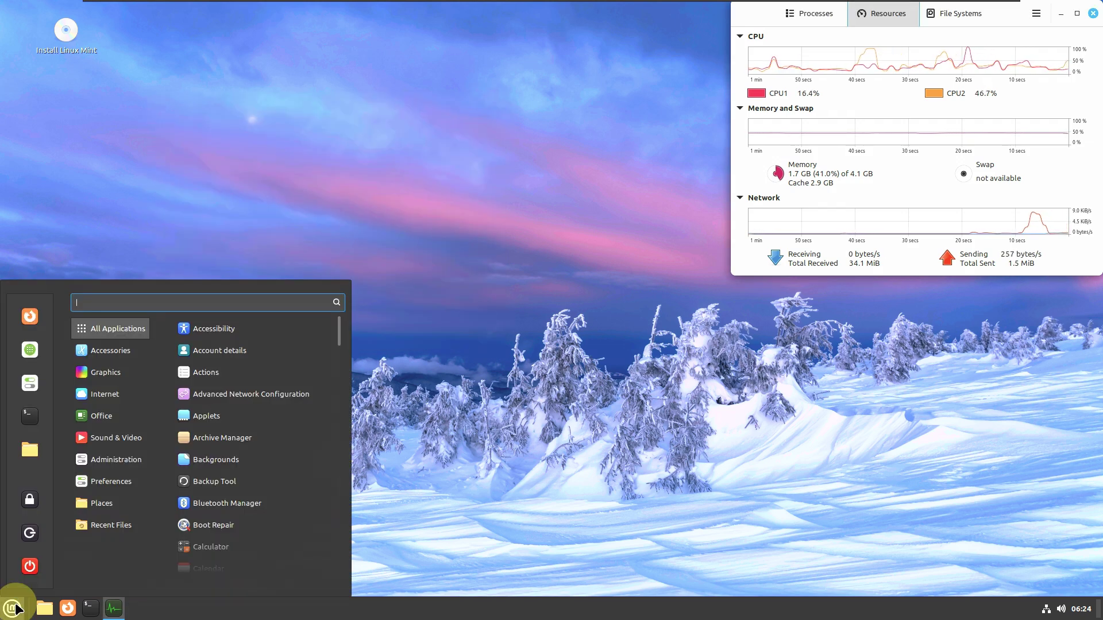
mouse_move(93, 400)
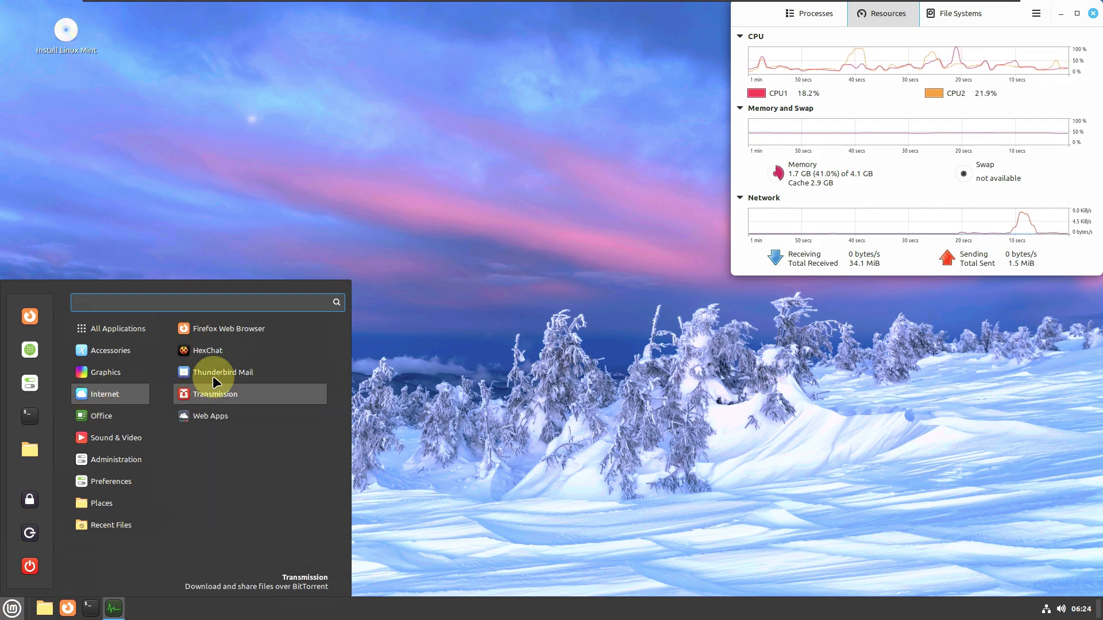
click(224, 351)
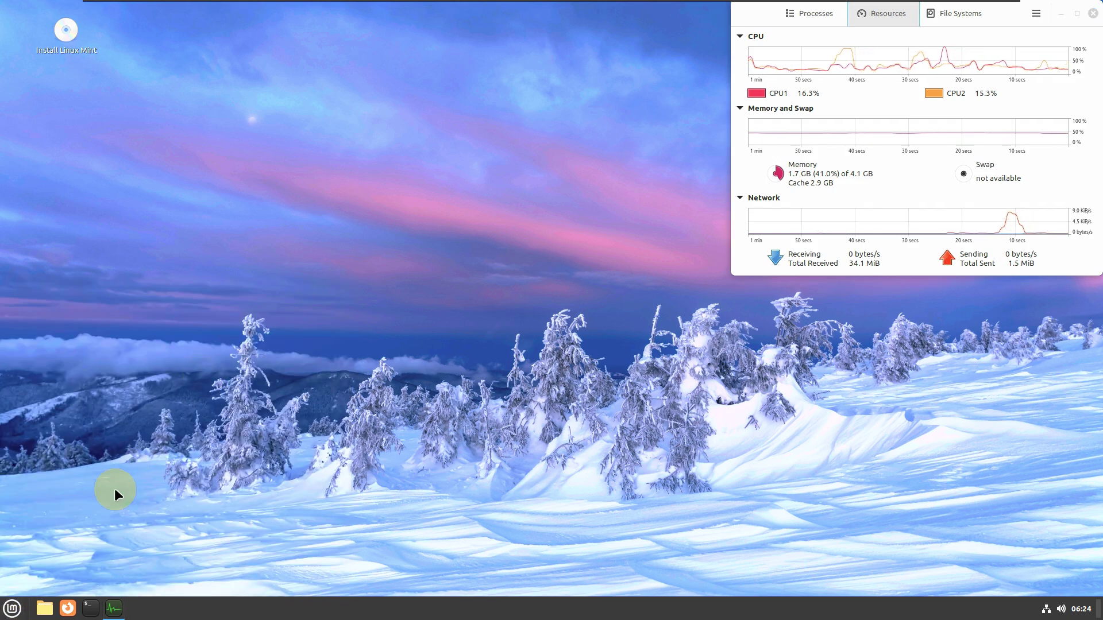
Launch Thunderbird Mail from the Internet applications
click(12, 607)
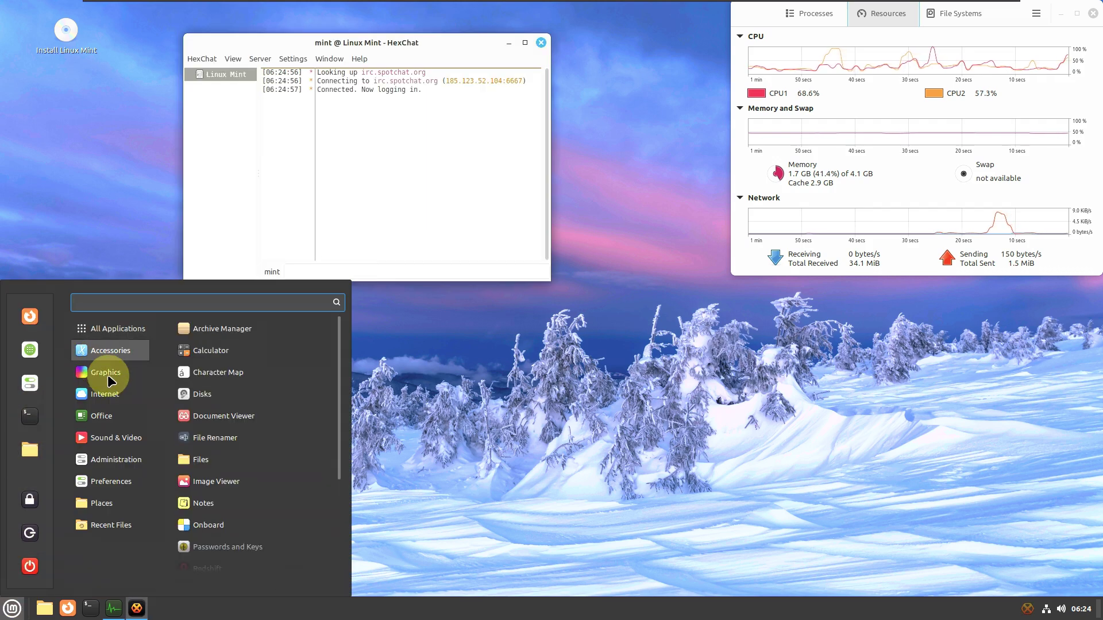
click(206, 371)
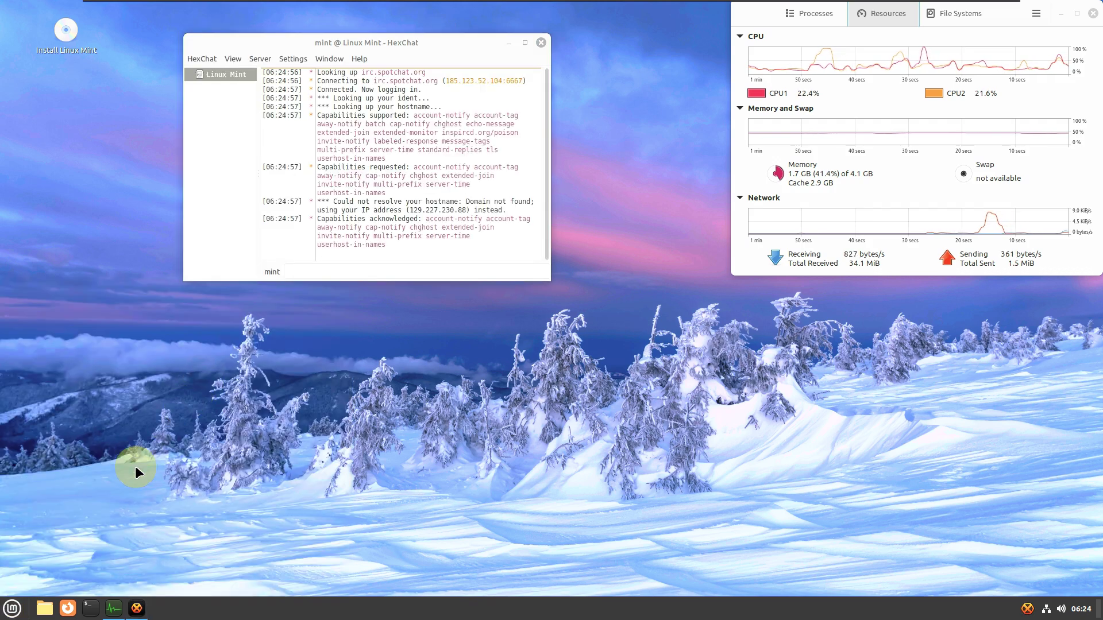
Launch Web Apps from the Internet applications
click(12, 608)
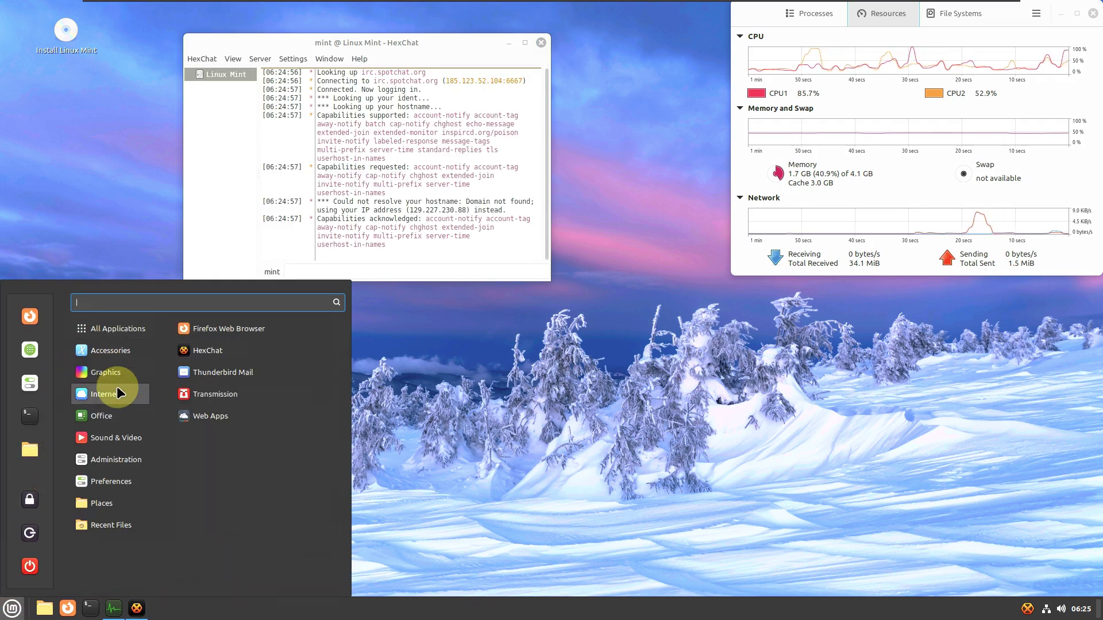
click(220, 409)
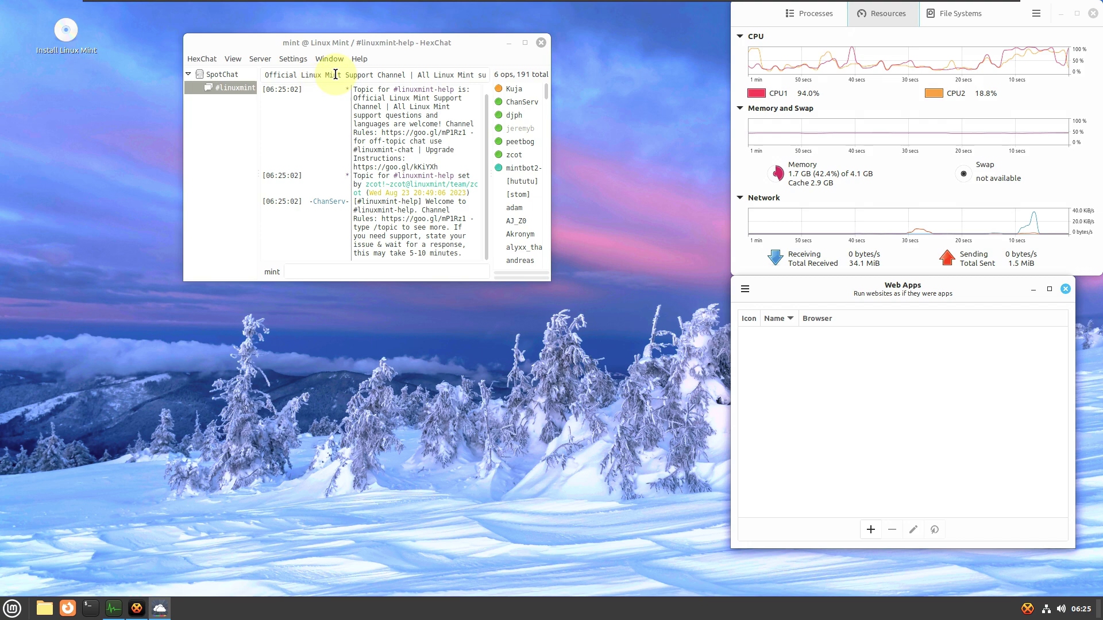
View HexChat's version information, close it, and quit HexChat despite the active IRC connection
click(357, 59)
click(357, 59)
click(357, 61)
click(358, 60)
click(365, 84)
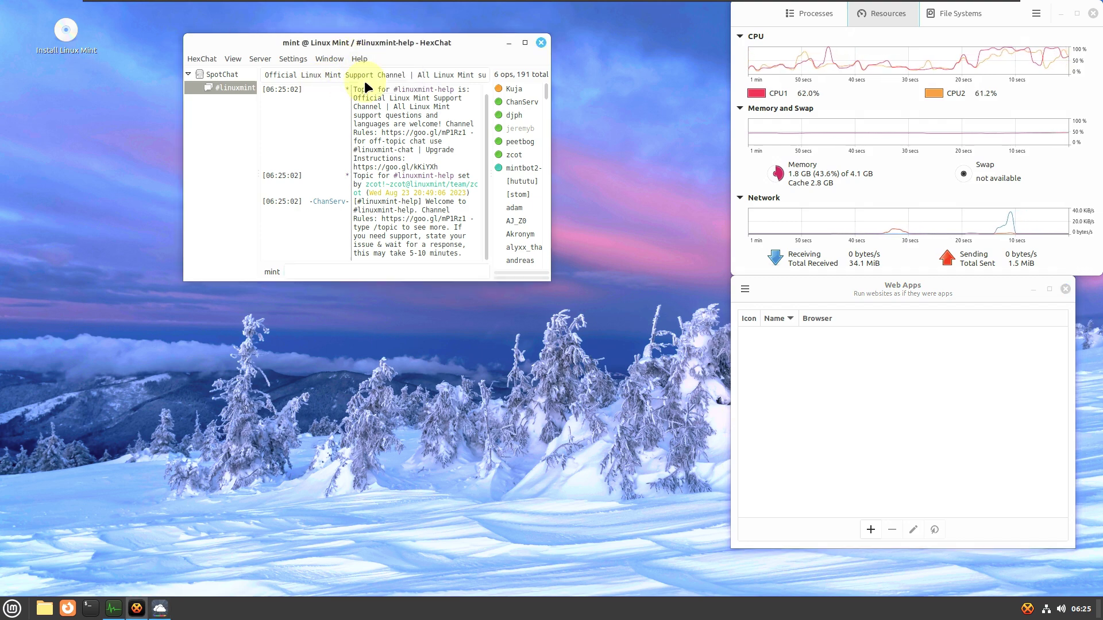
click(398, 236)
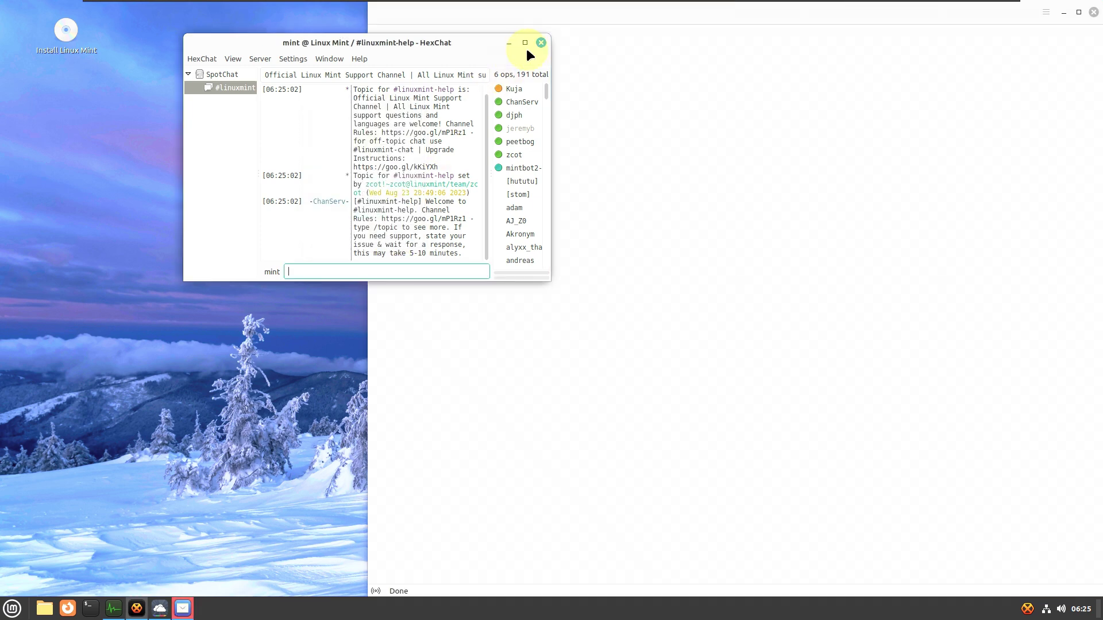
click(539, 45)
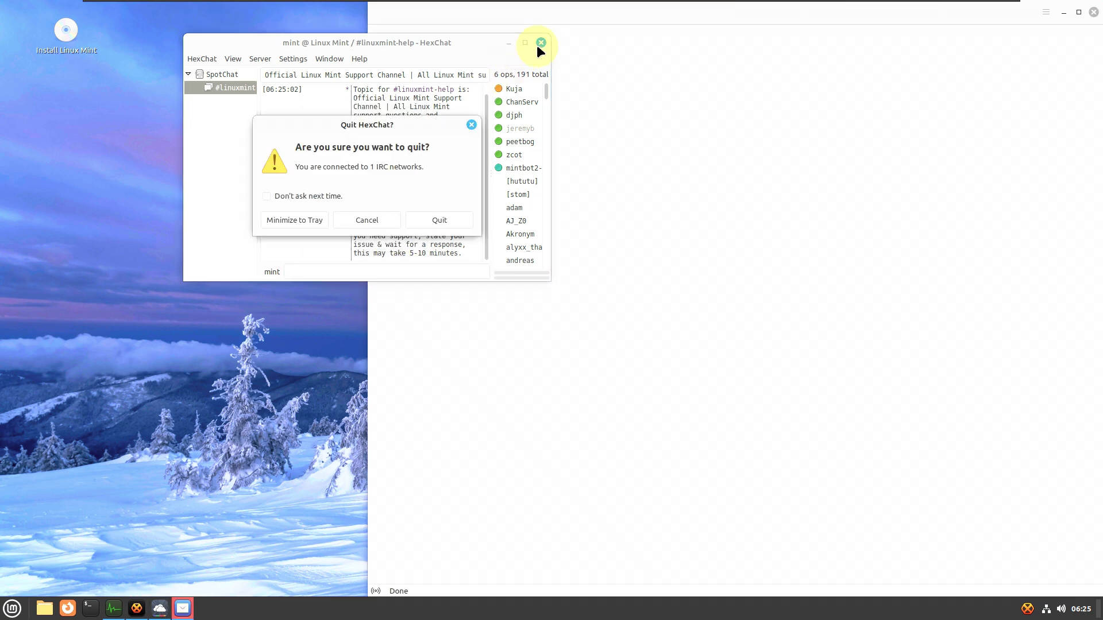
click(422, 224)
Move the Thunderbird window toward the free desktop area and close its Account Setup tab
drag(795, 33, 471, 66)
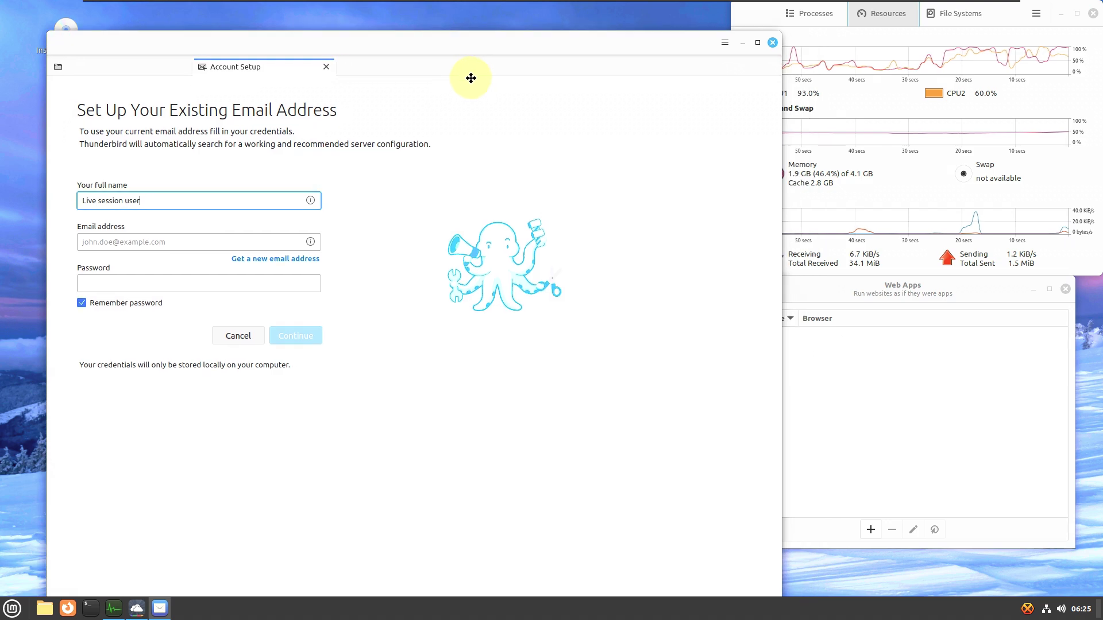
click(326, 68)
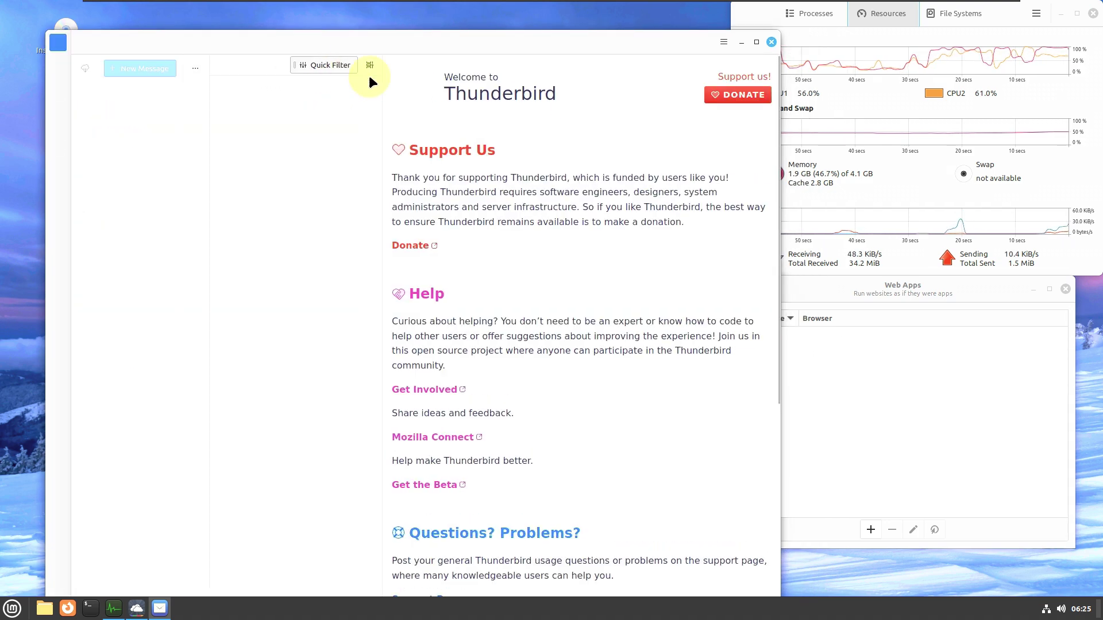
View Thunderbird's version information, highlight the version line, and close the application
click(712, 100)
click(723, 42)
click(635, 236)
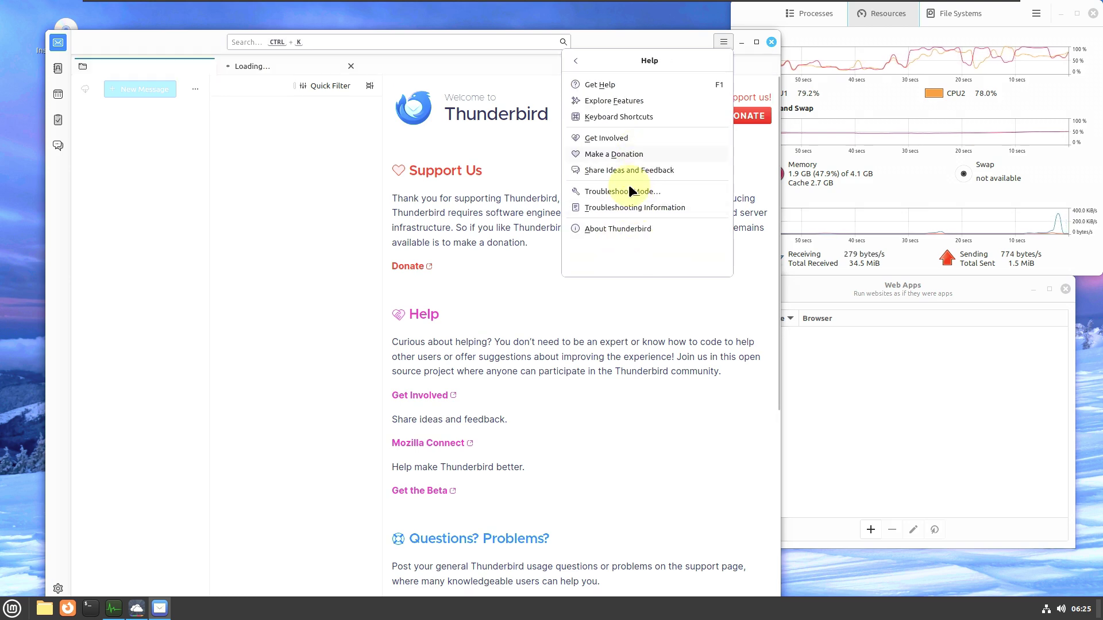
click(610, 228)
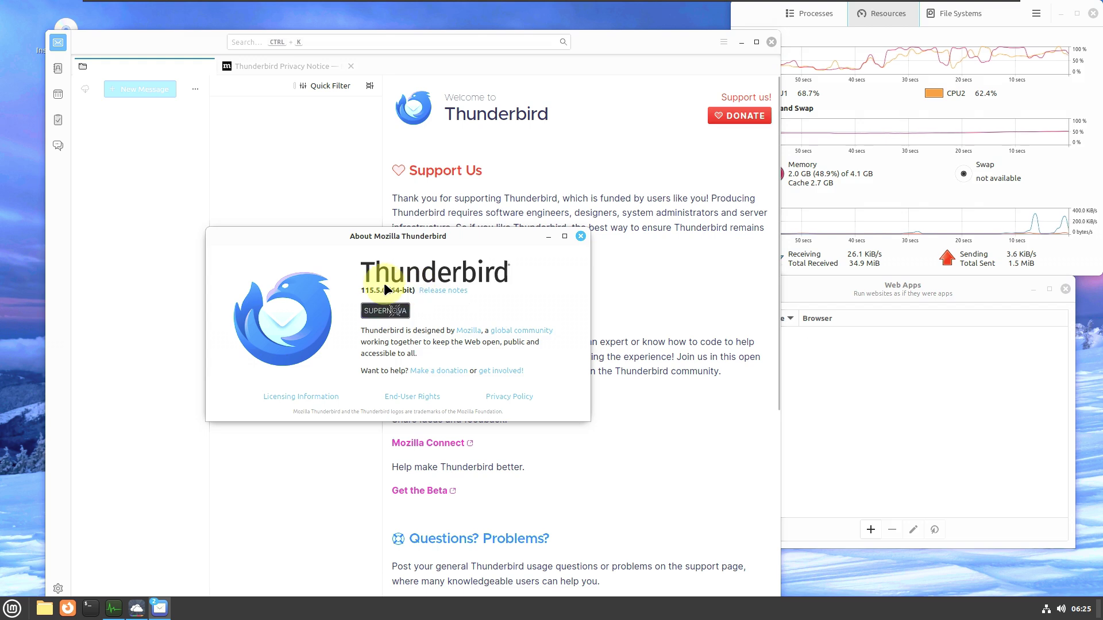
drag(361, 290, 461, 291)
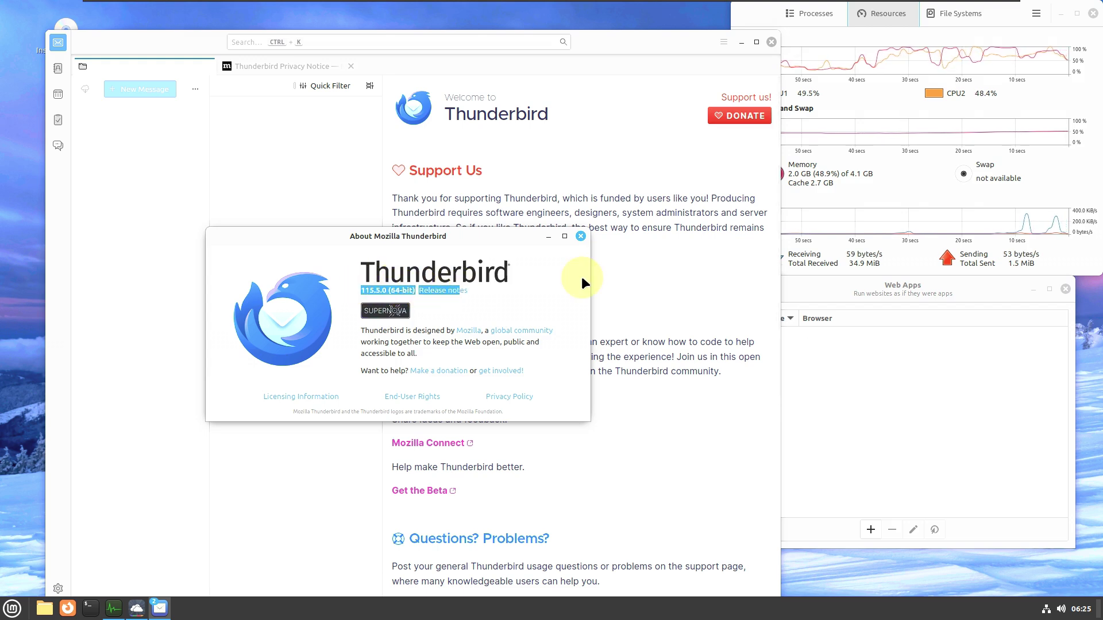
click(581, 236)
click(771, 42)
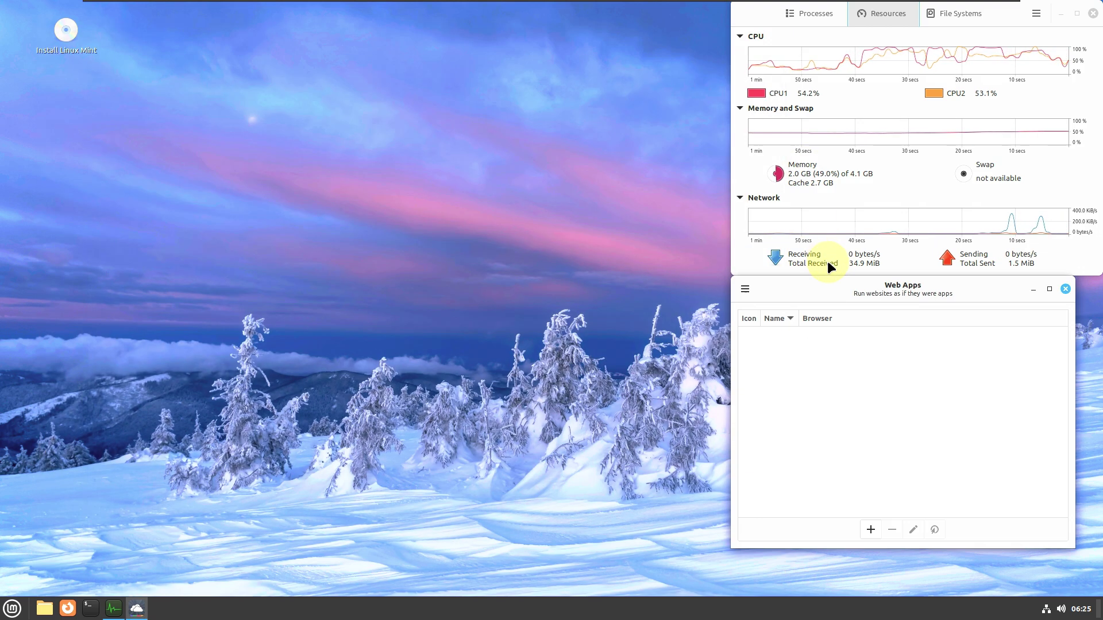
Move the Web Apps window to the free desktop area and start a new web app with the address youtube.com/9to5linux
drag(835, 284, 368, 112)
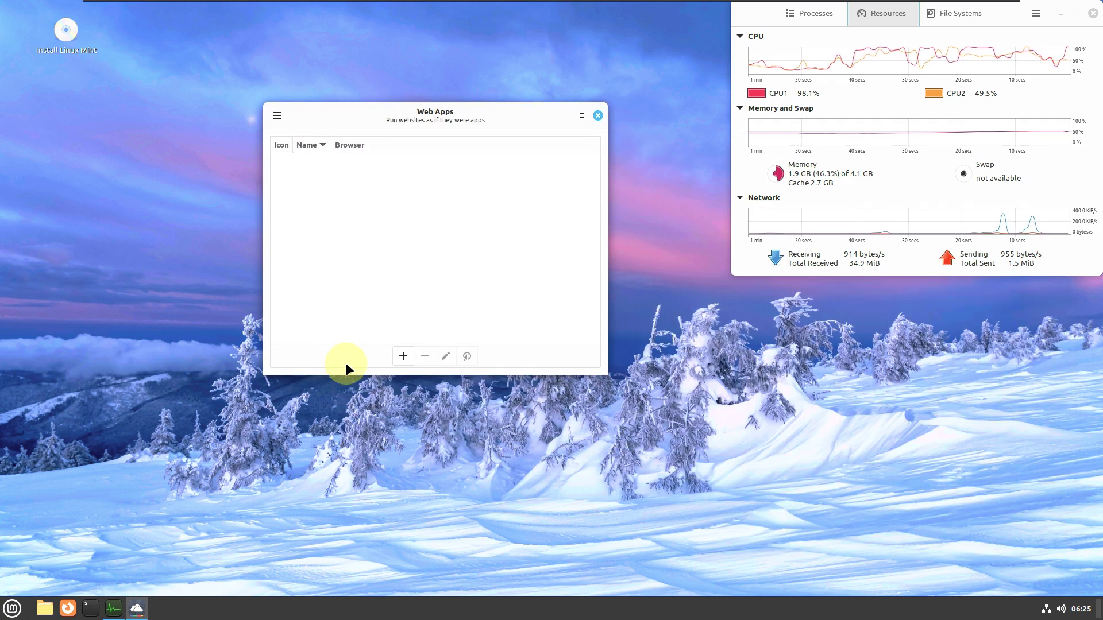
click(402, 356)
click(403, 175)
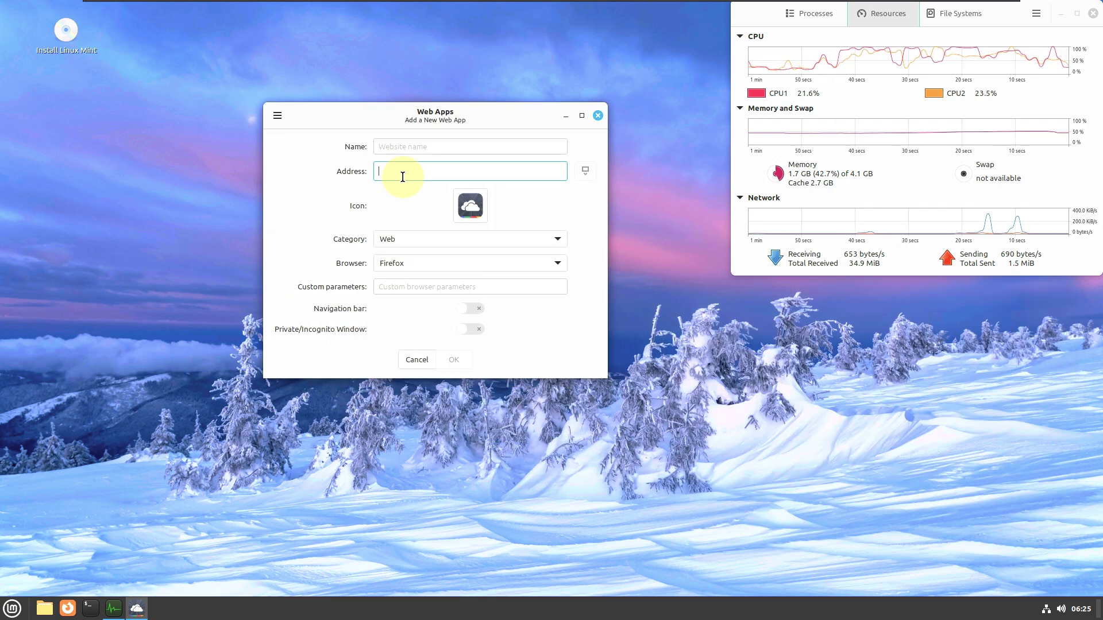
text(youtube.com/9to5linux)
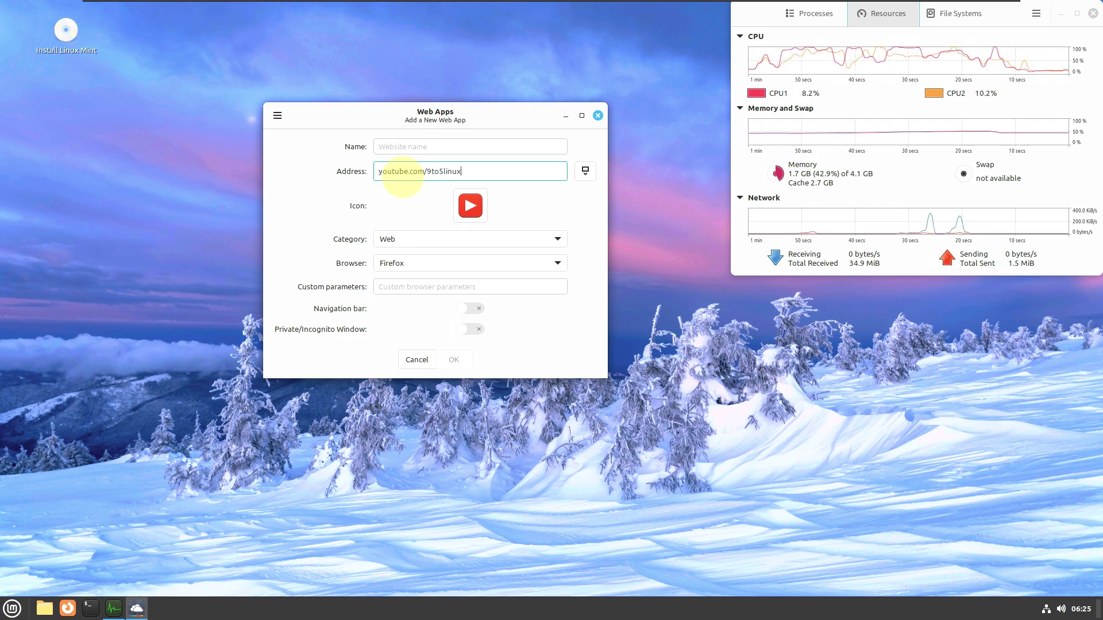
Copy "youtube" from the address into the web app's name, fetch the site's icon, and close Web Apps without saving
click(409, 148)
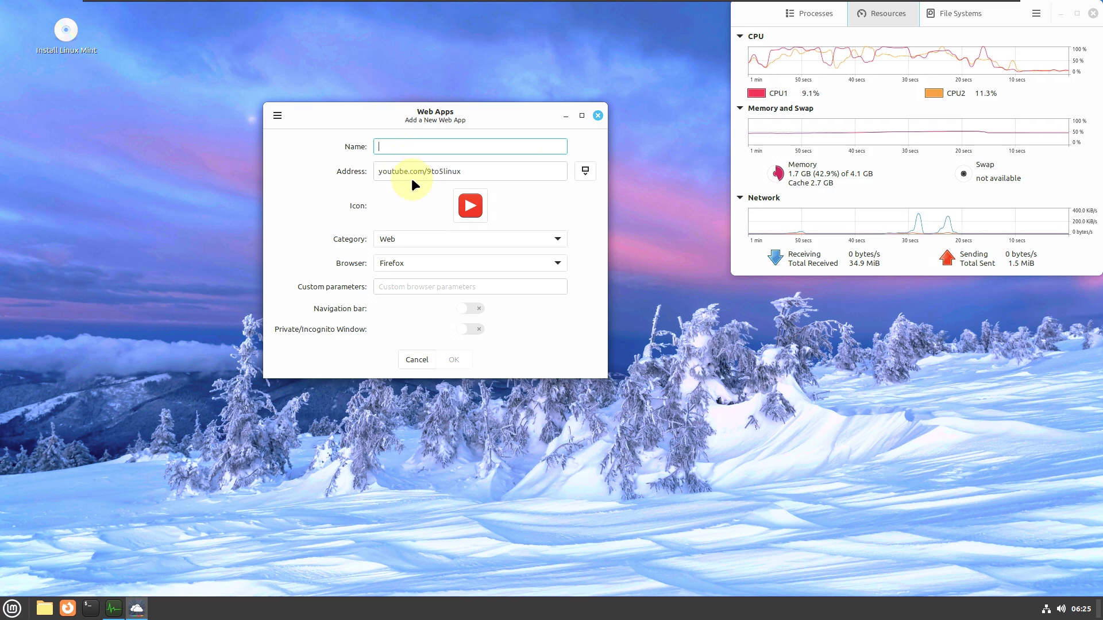
double_click(409, 173)
right_click(396, 181)
click(416, 207)
click(404, 147)
right_click(404, 147)
click(411, 185)
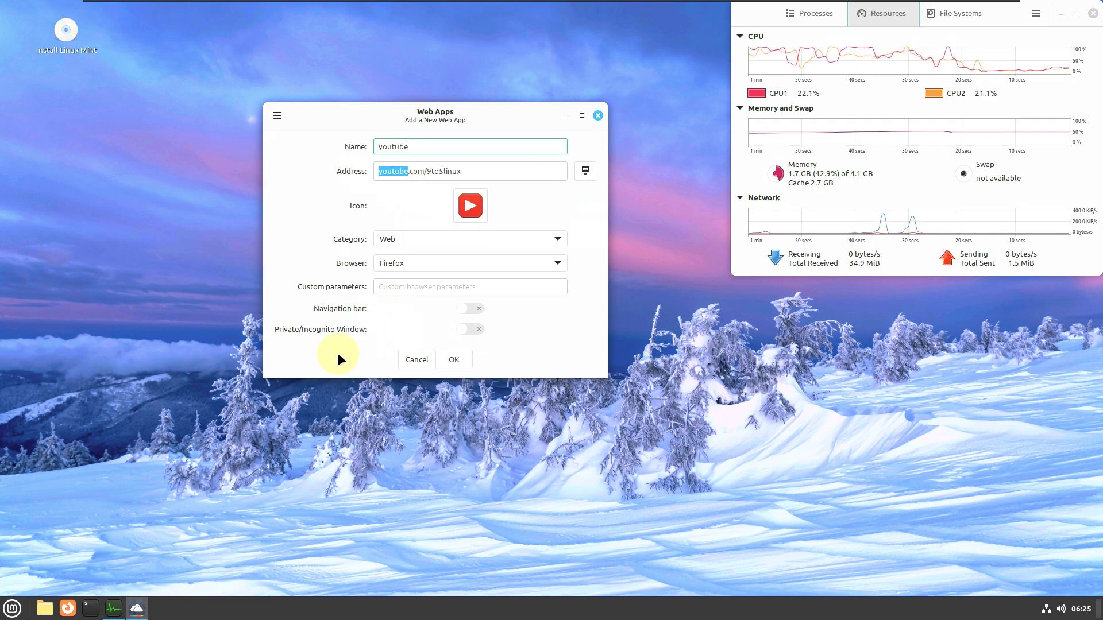
click(593, 170)
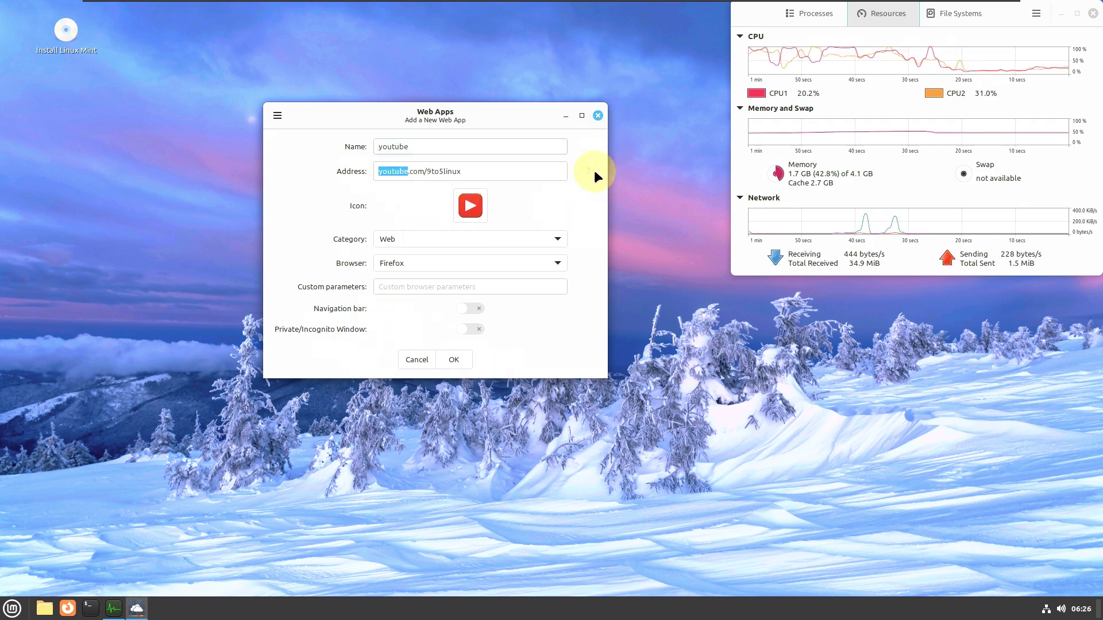
click(595, 115)
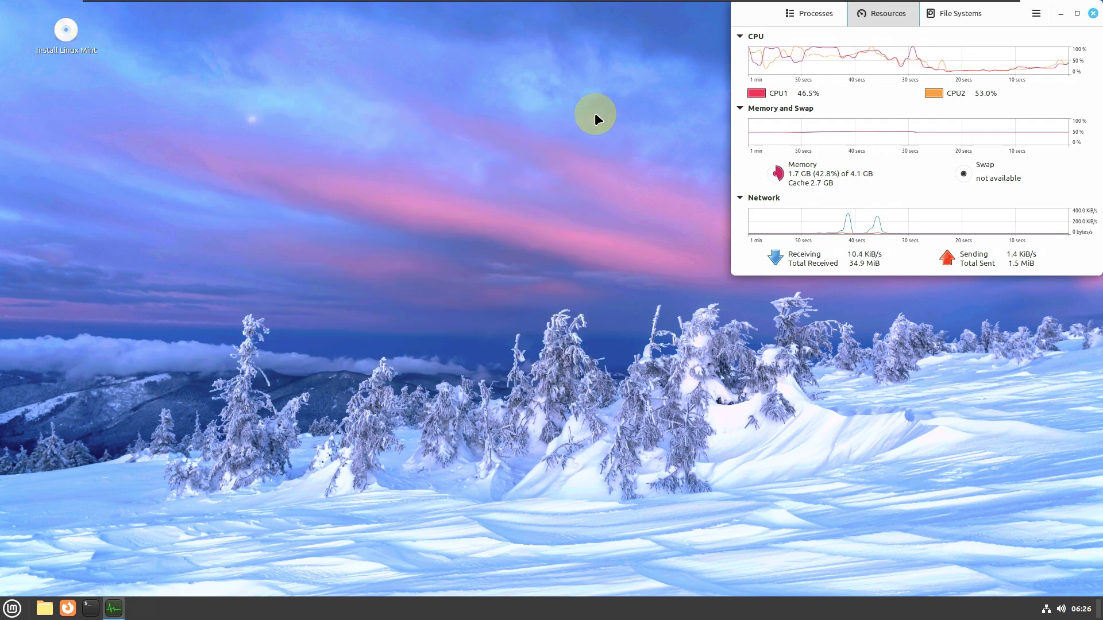
Launch LibreOffice Calc and Calendar from the Office applications
click(21, 604)
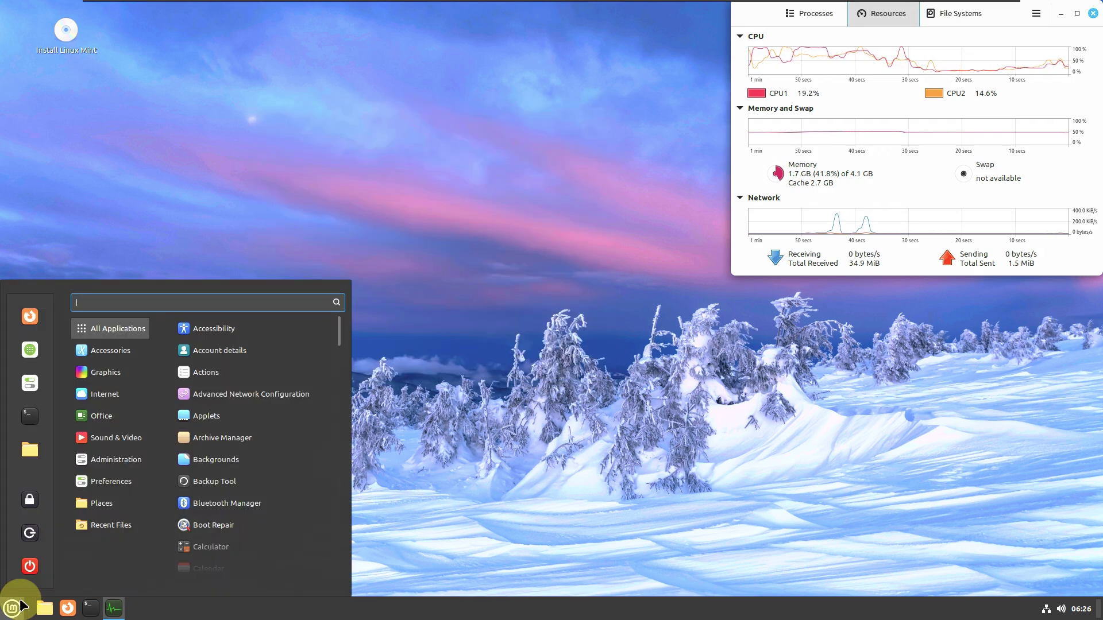
mouse_move(109, 401)
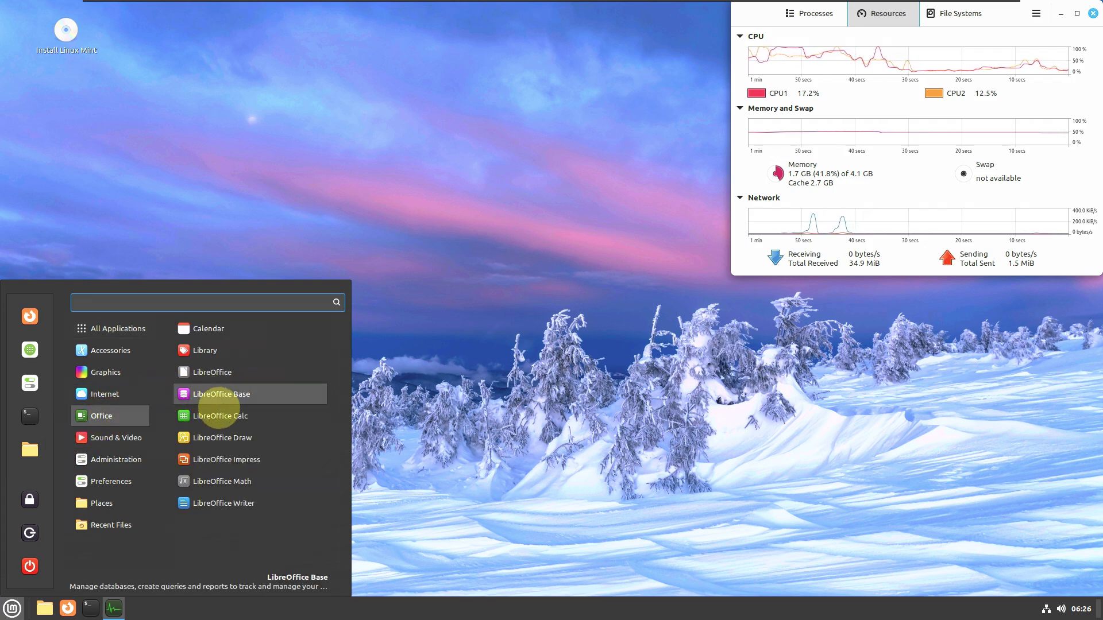
click(12, 608)
click(13, 608)
mouse_move(123, 415)
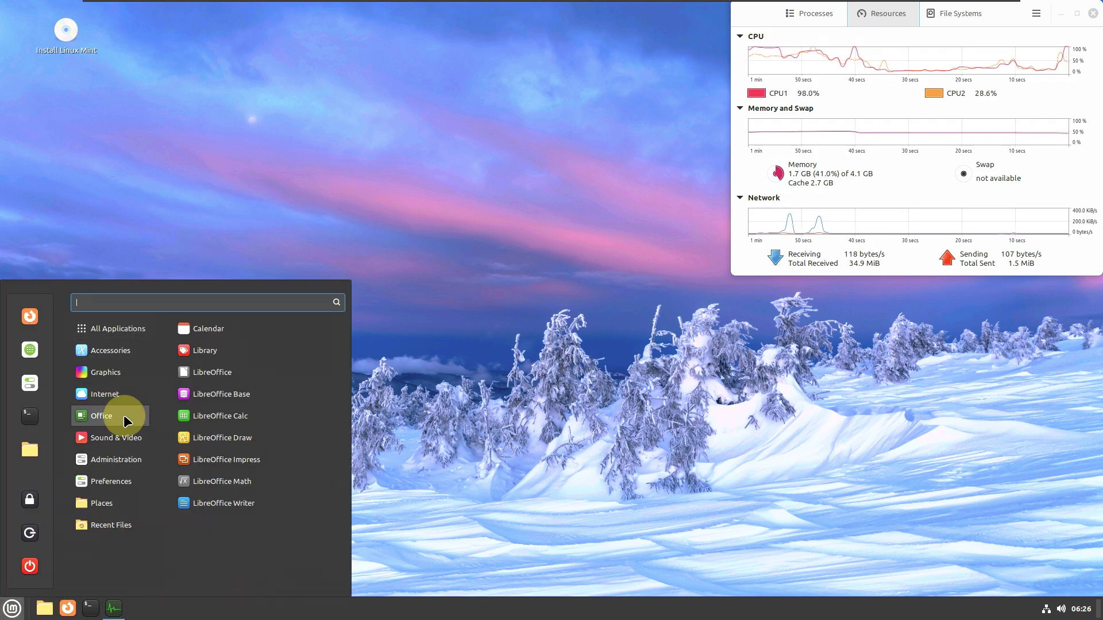
click(13, 608)
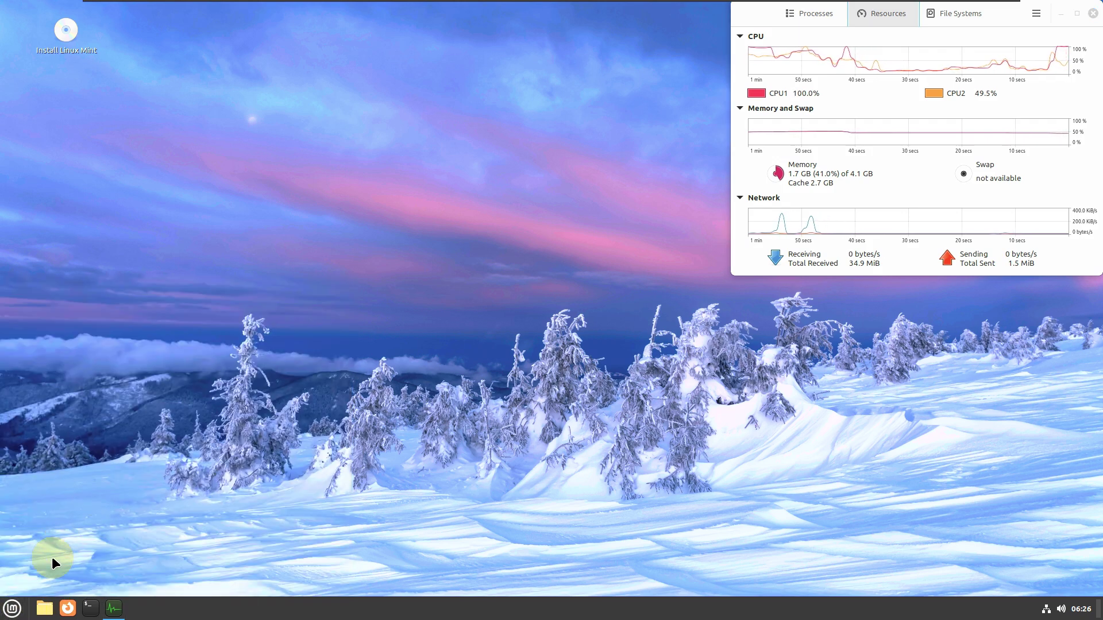
Launch Library from the Office applications
click(12, 607)
mouse_move(111, 481)
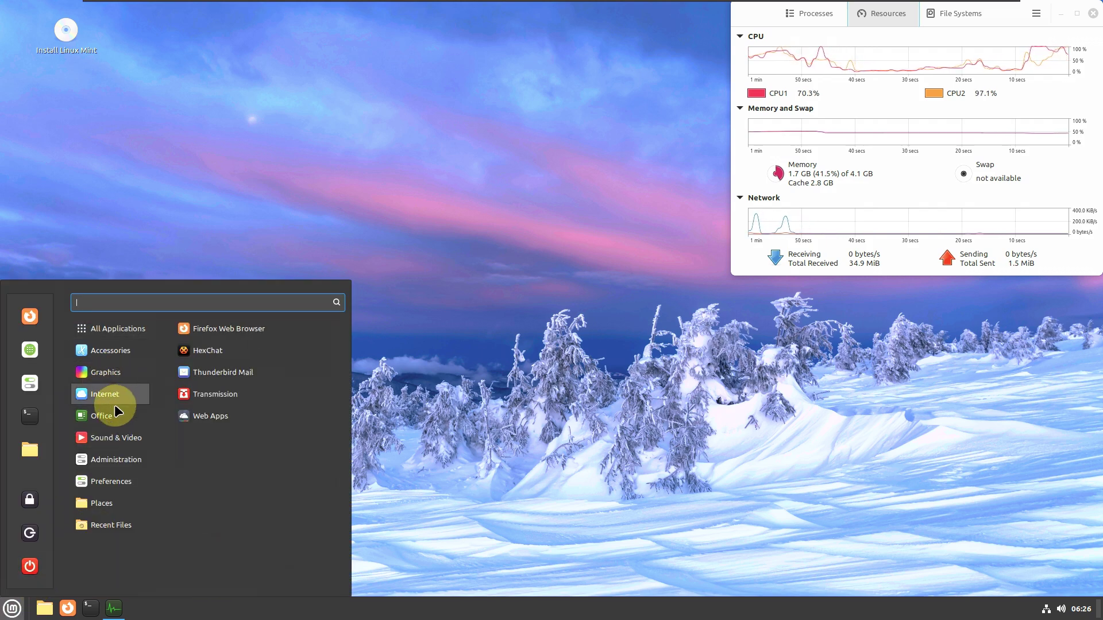
mouse_move(114, 412)
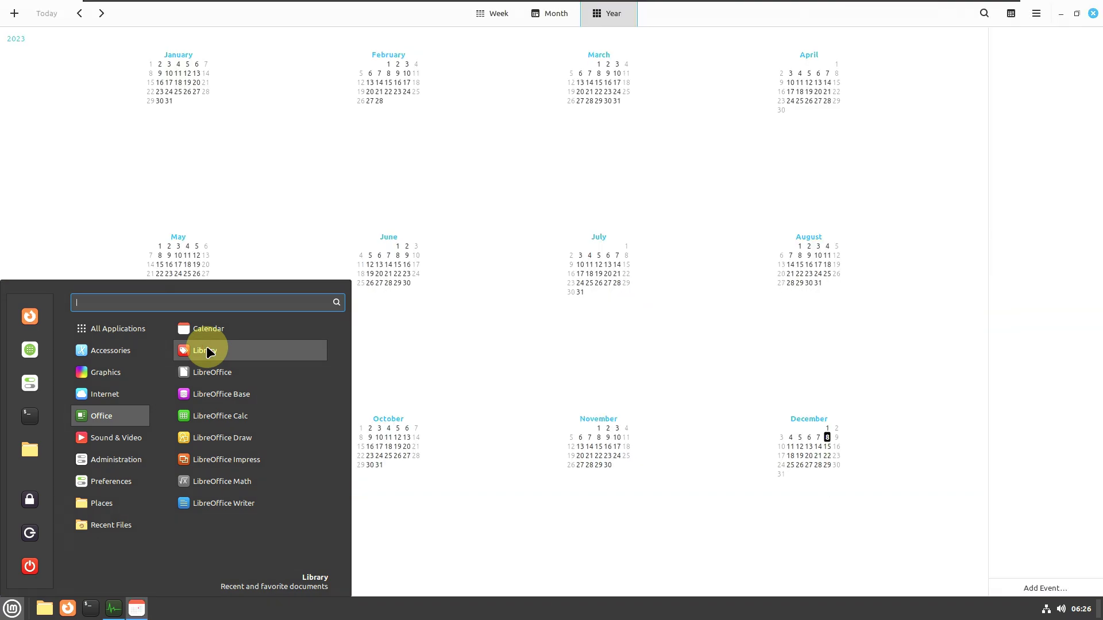
key(Escape)
mouse_move(140, 611)
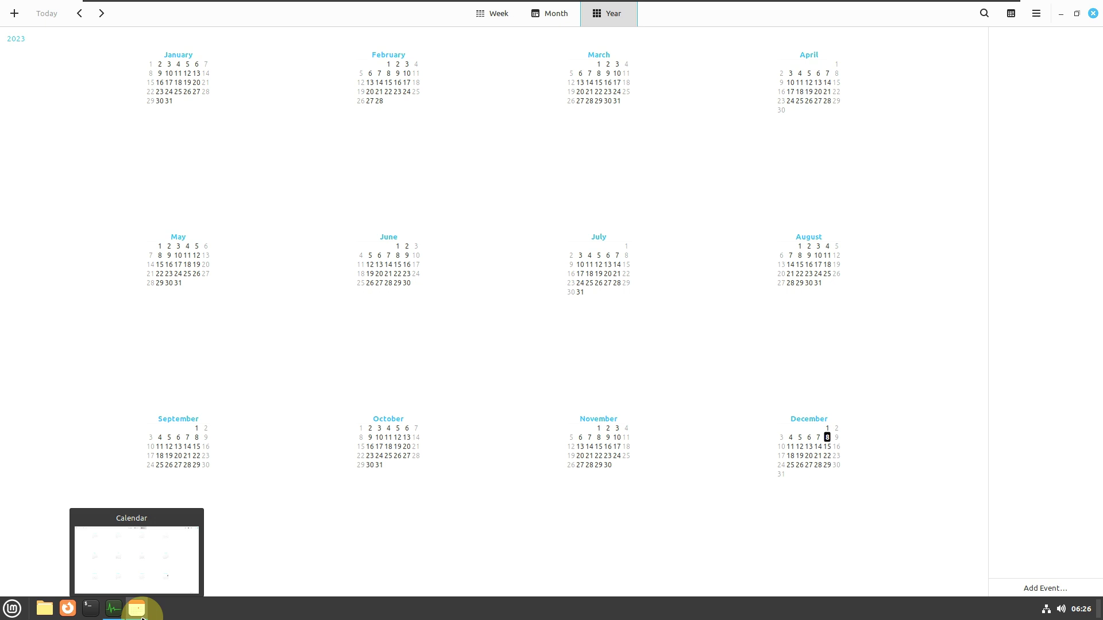
Launch Celluloid and Hypnotix from the Sound & Video applications
click(21, 606)
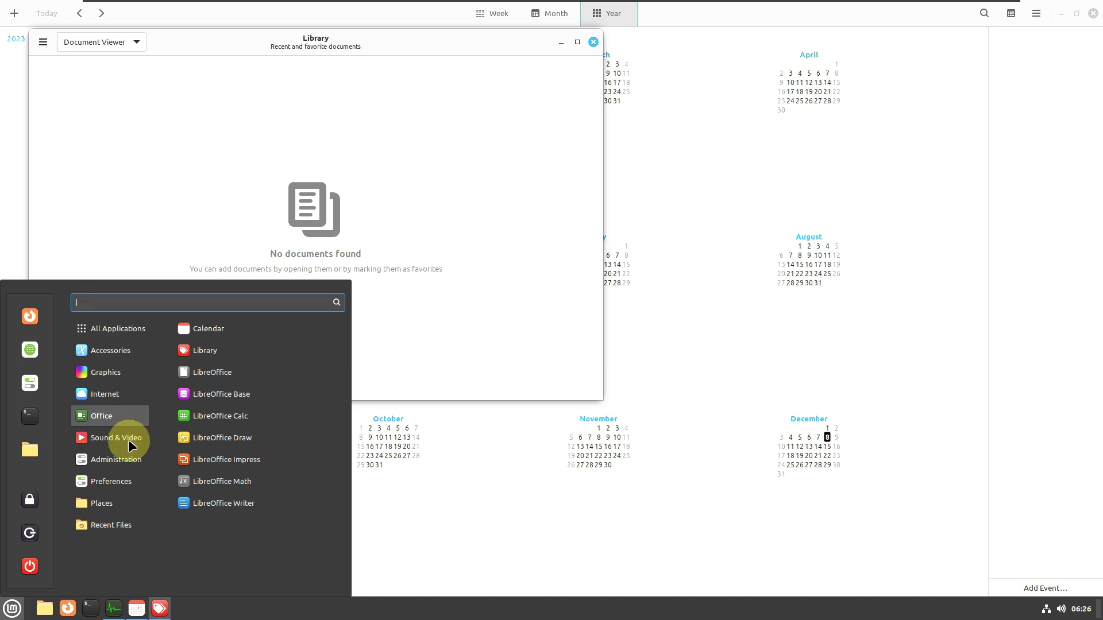
mouse_move(128, 439)
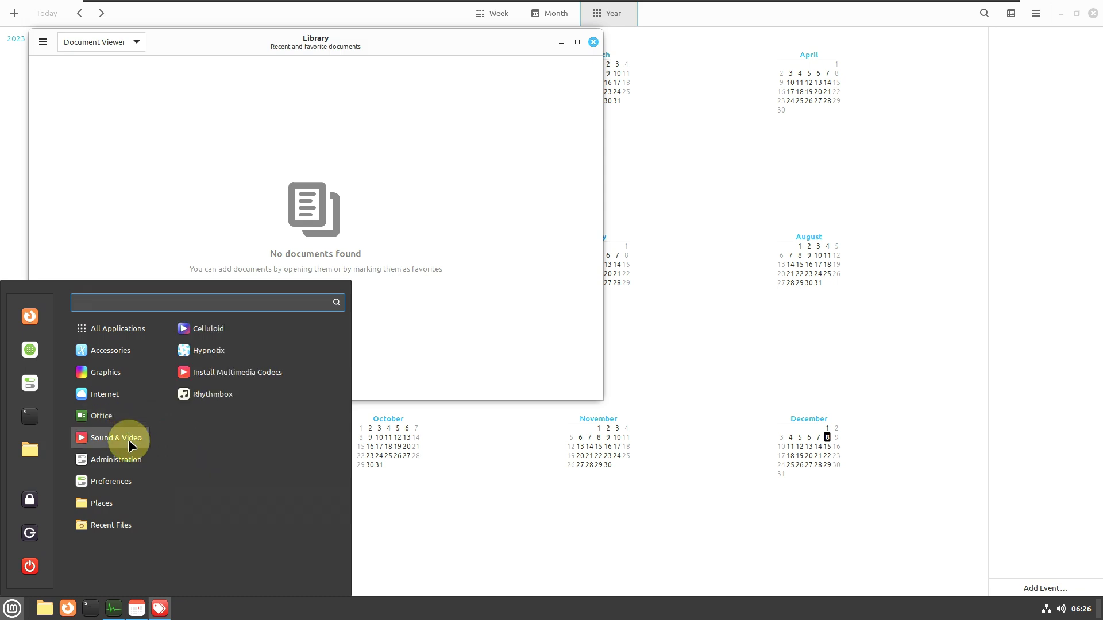
click(218, 328)
click(12, 607)
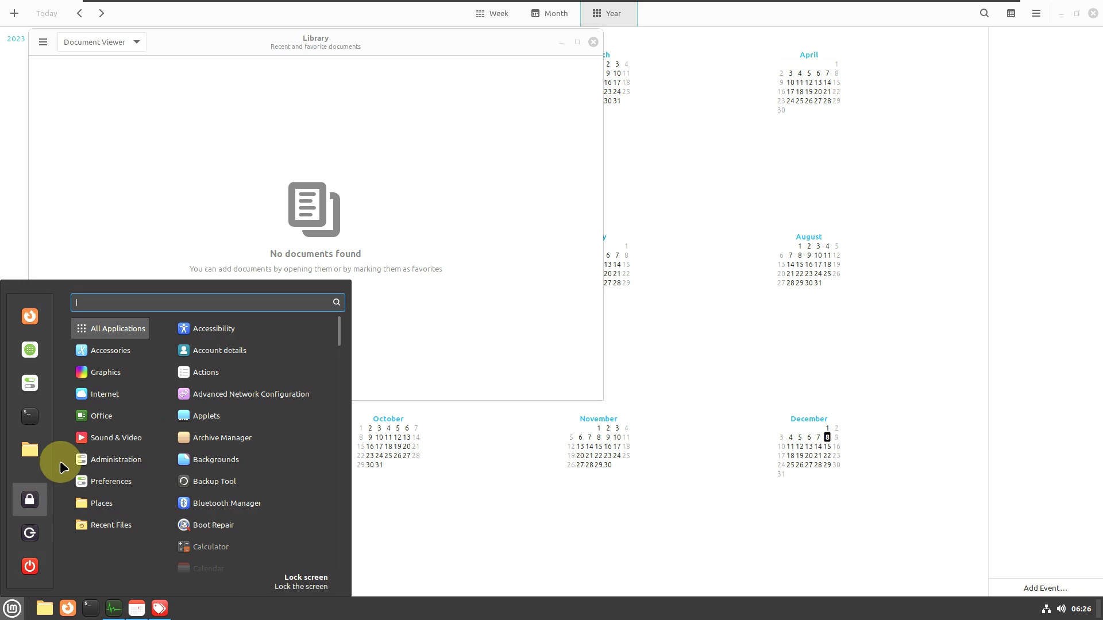
mouse_move(119, 438)
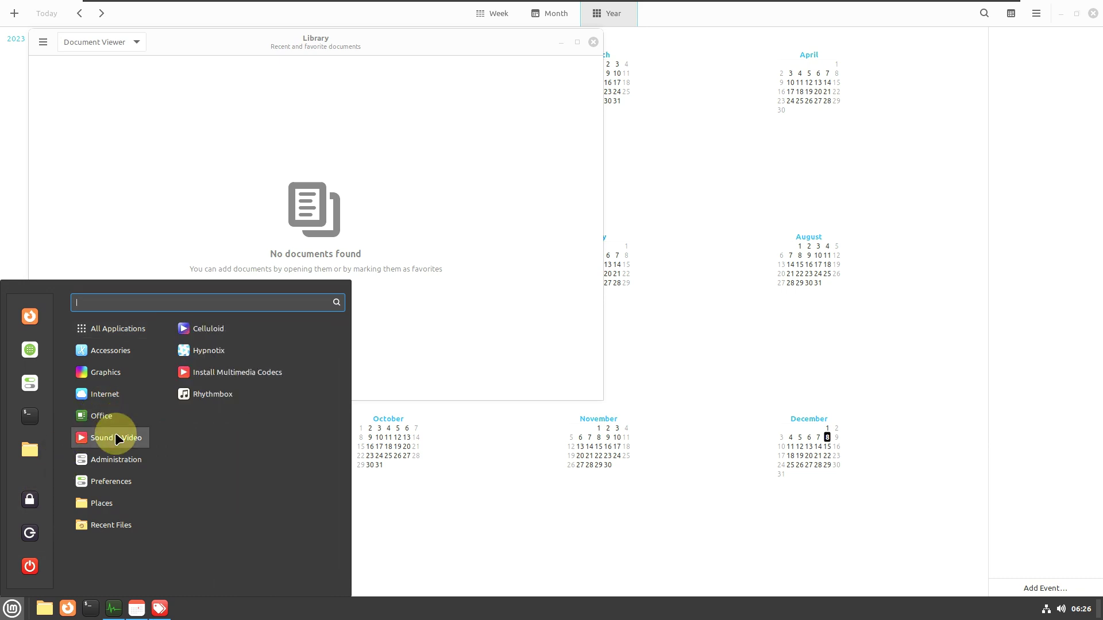
click(241, 354)
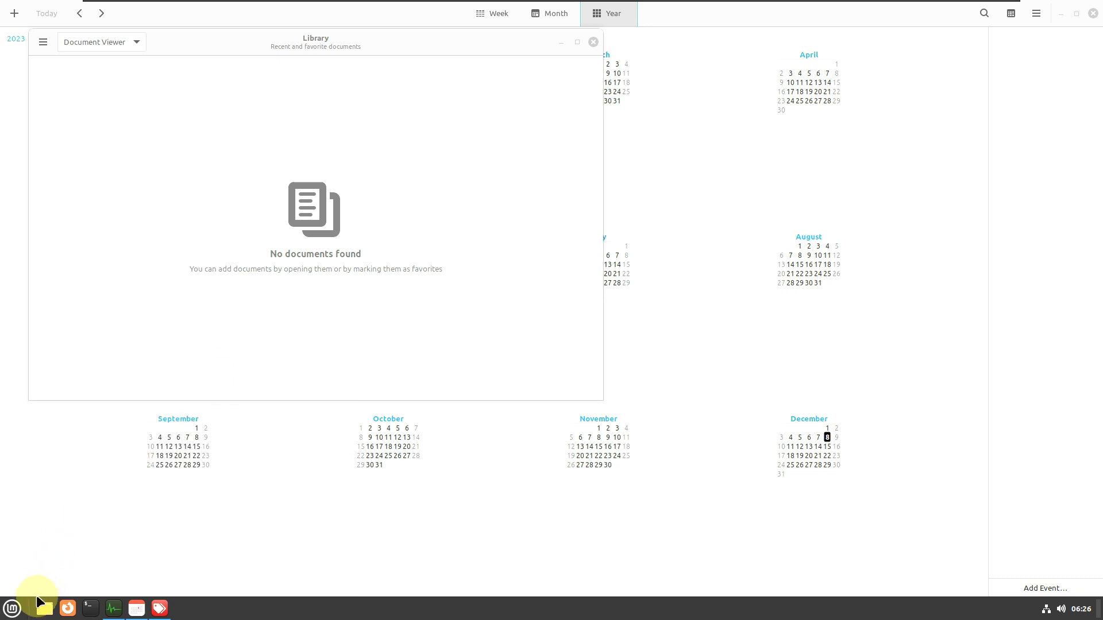
Launch Rhythmbox and Install Multimedia Codecs from the Sound & Video applications
click(13, 610)
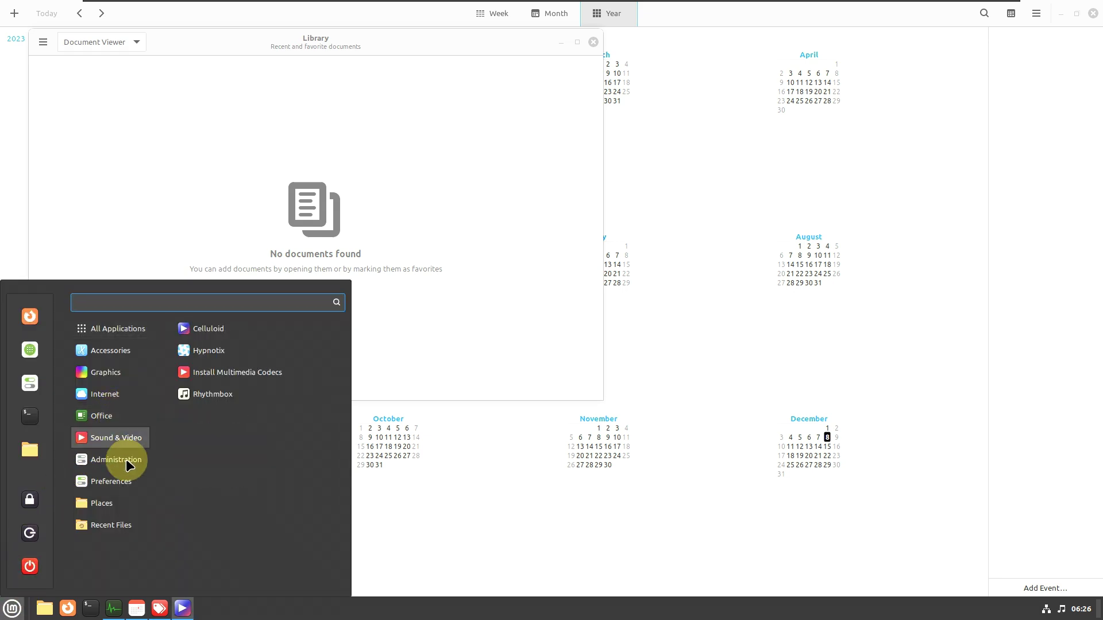
mouse_move(132, 447)
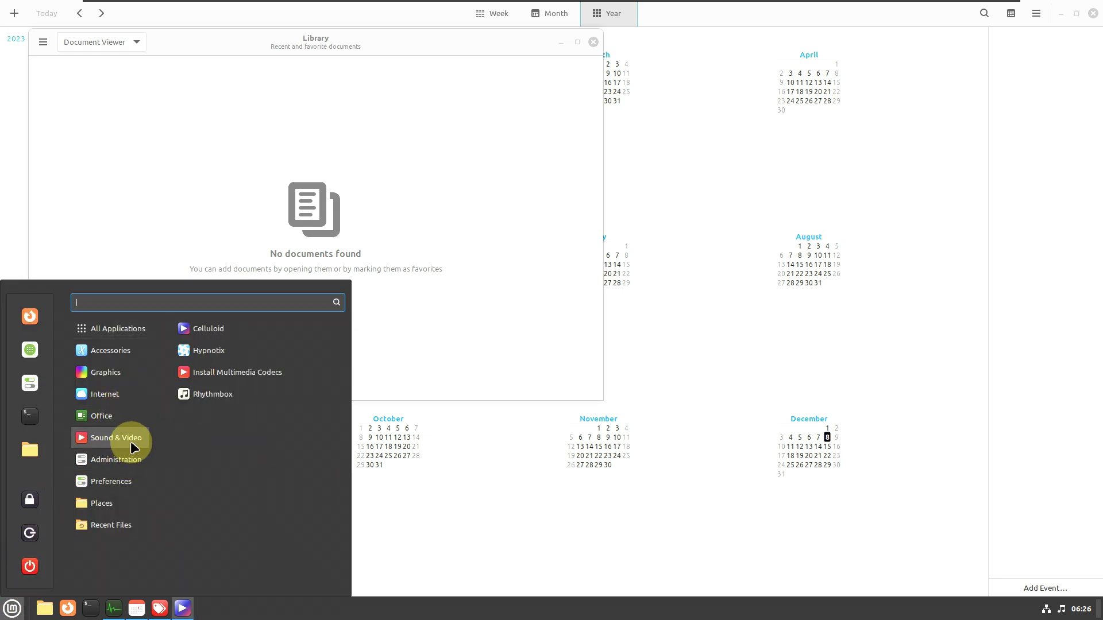
click(209, 399)
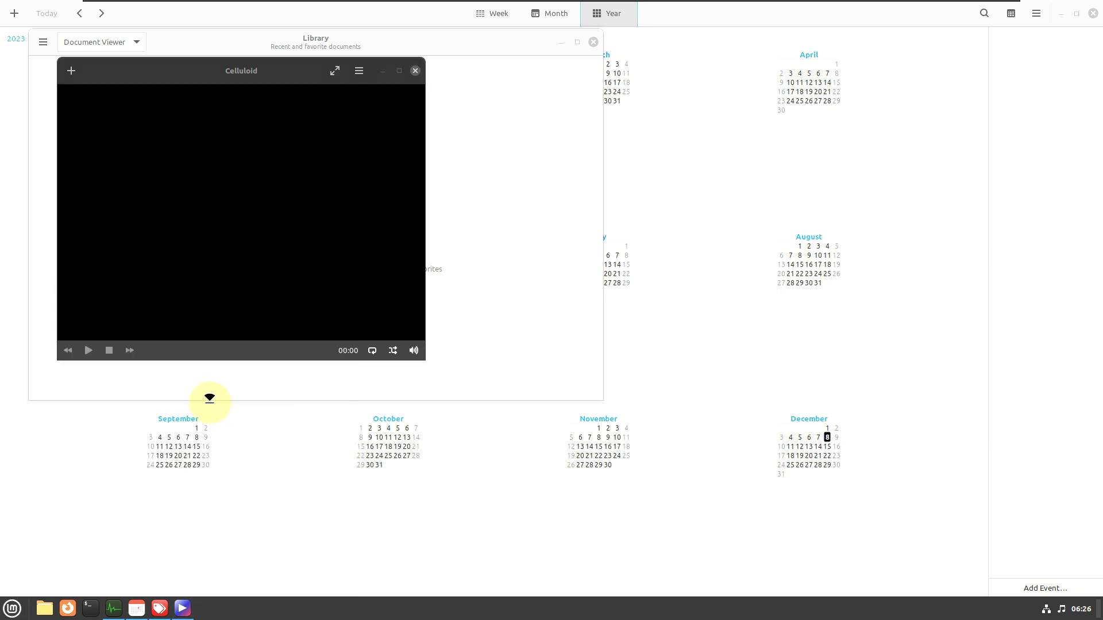
click(12, 608)
mouse_move(125, 433)
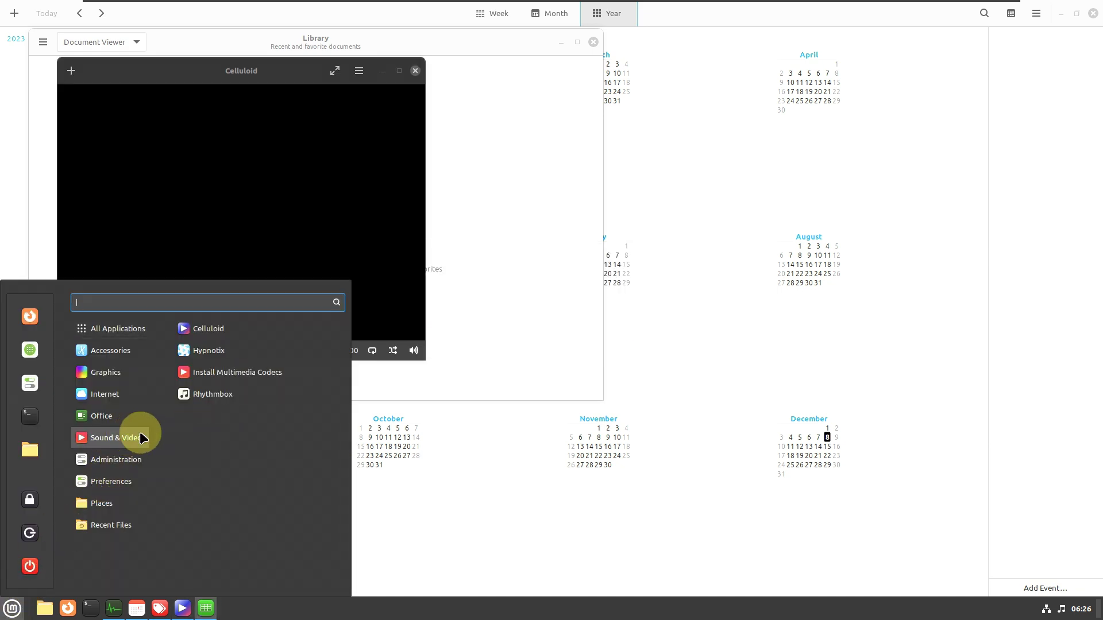
click(253, 366)
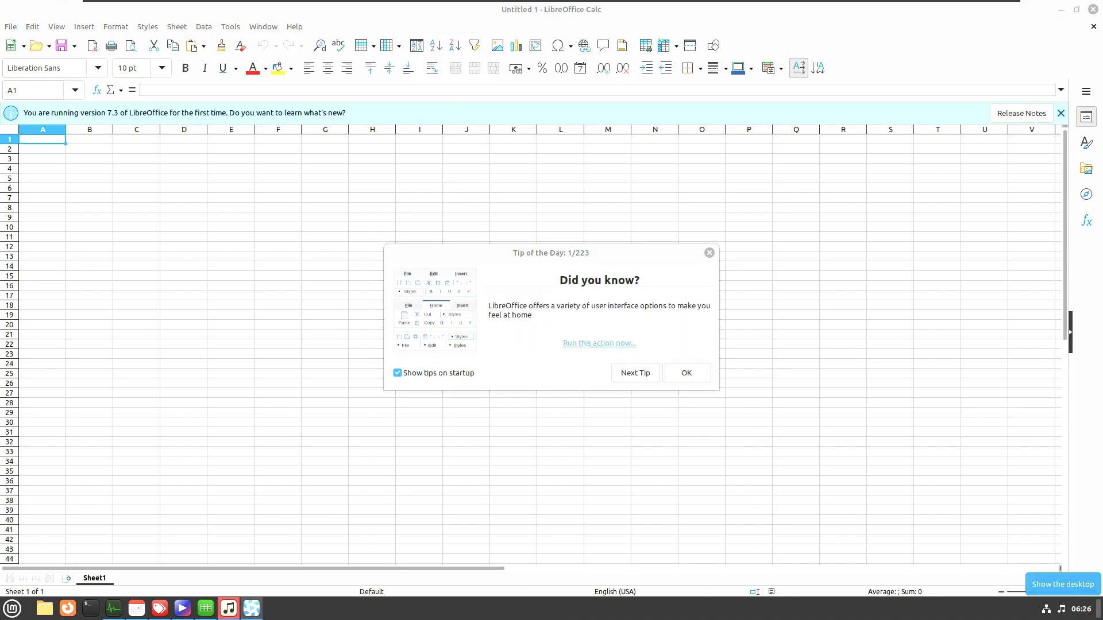
Look at Hypnotix's new channel form, cancel it, and check the Hypnotix version information
click(699, 227)
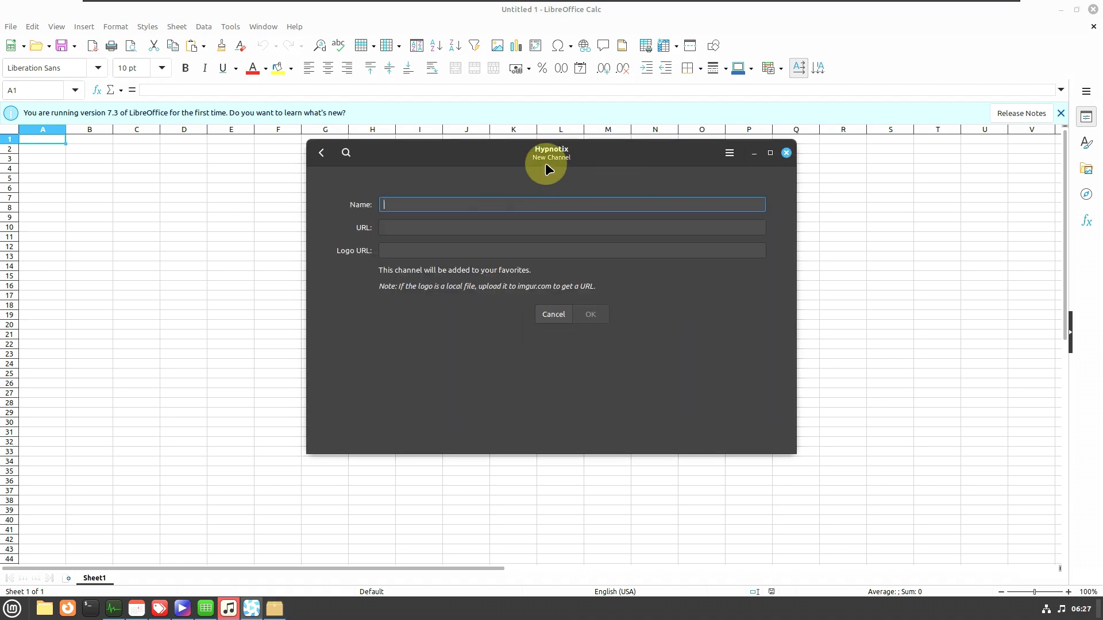
click(554, 311)
click(729, 154)
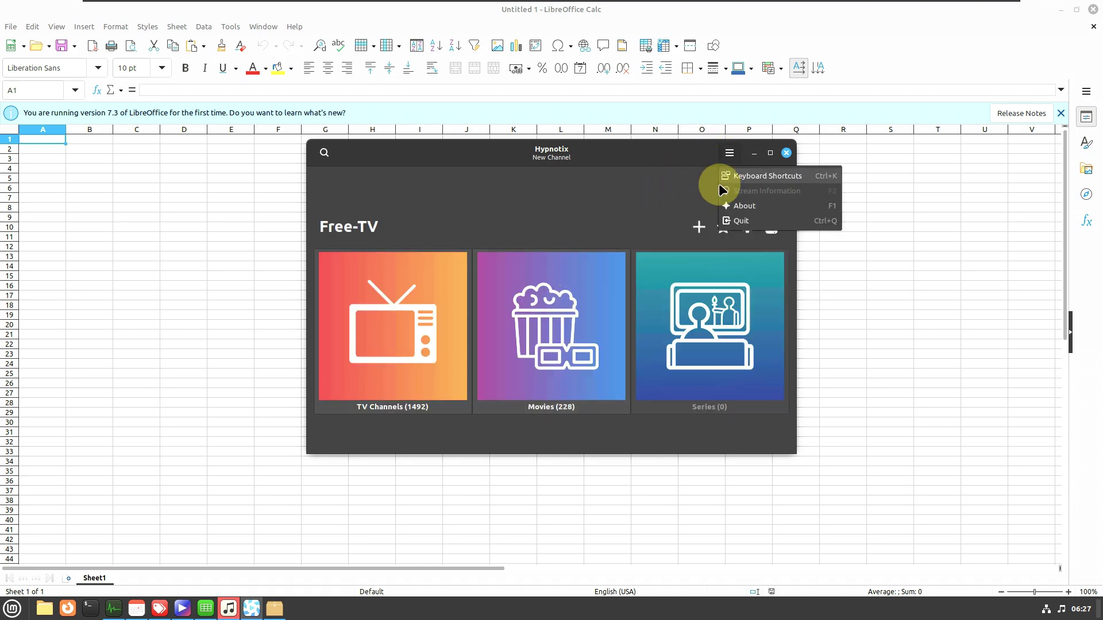
click(736, 202)
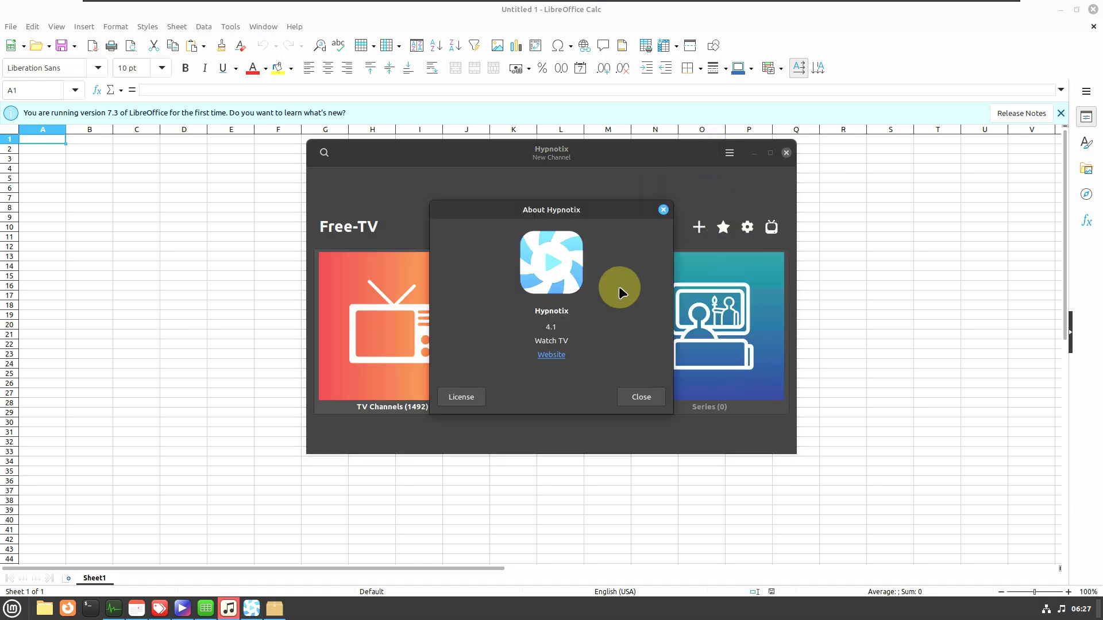
click(642, 396)
View the YouTube preferences in Hypnotix, and close Hypnotix
click(747, 225)
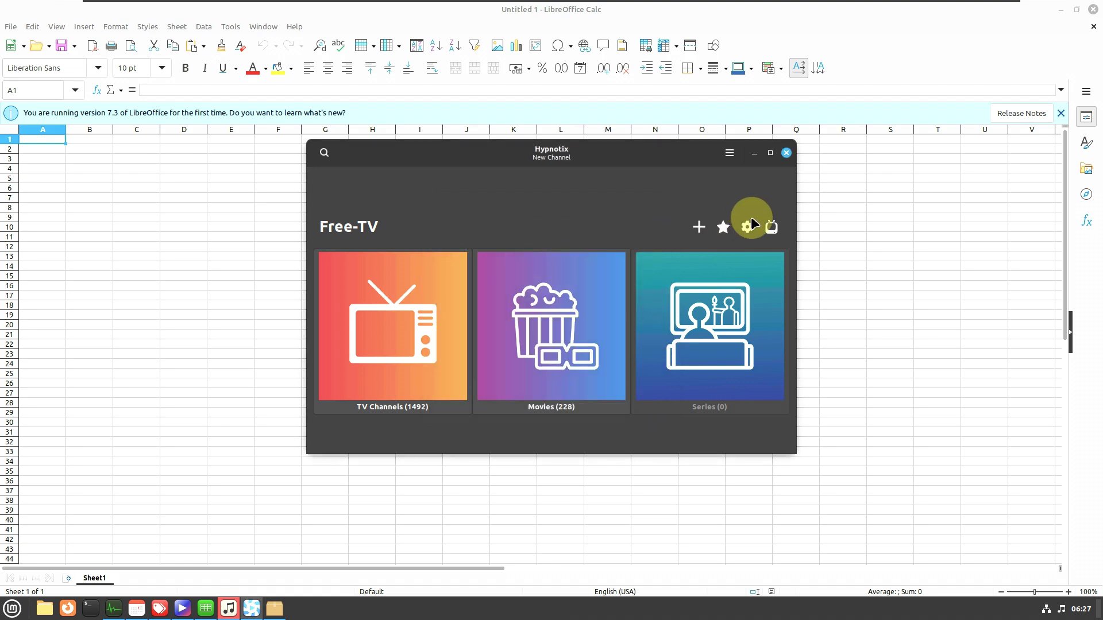
click(351, 221)
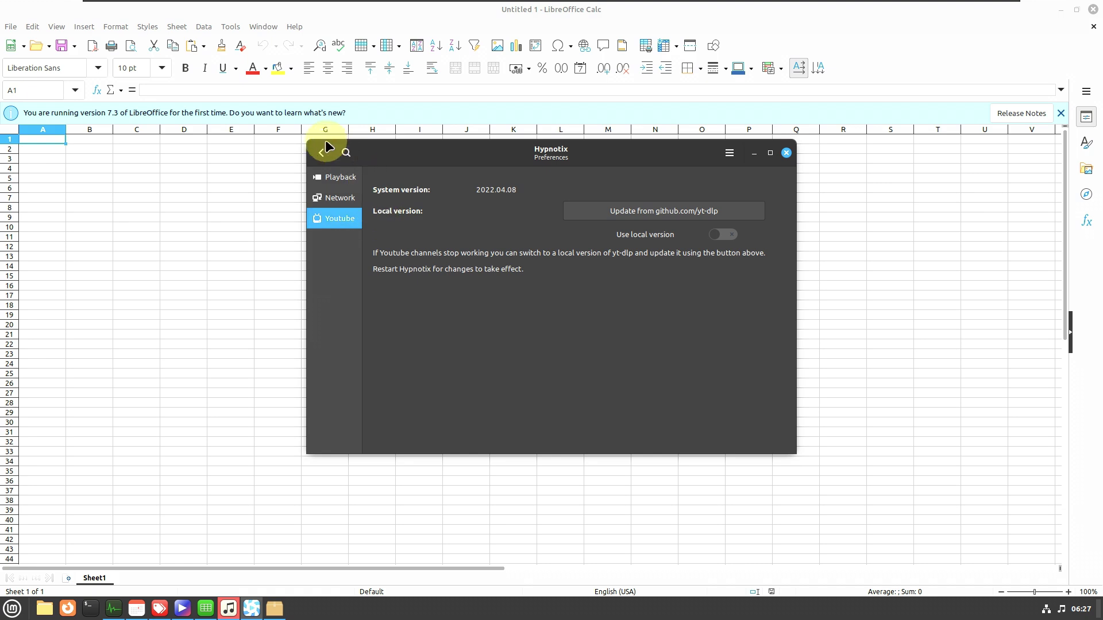
click(786, 153)
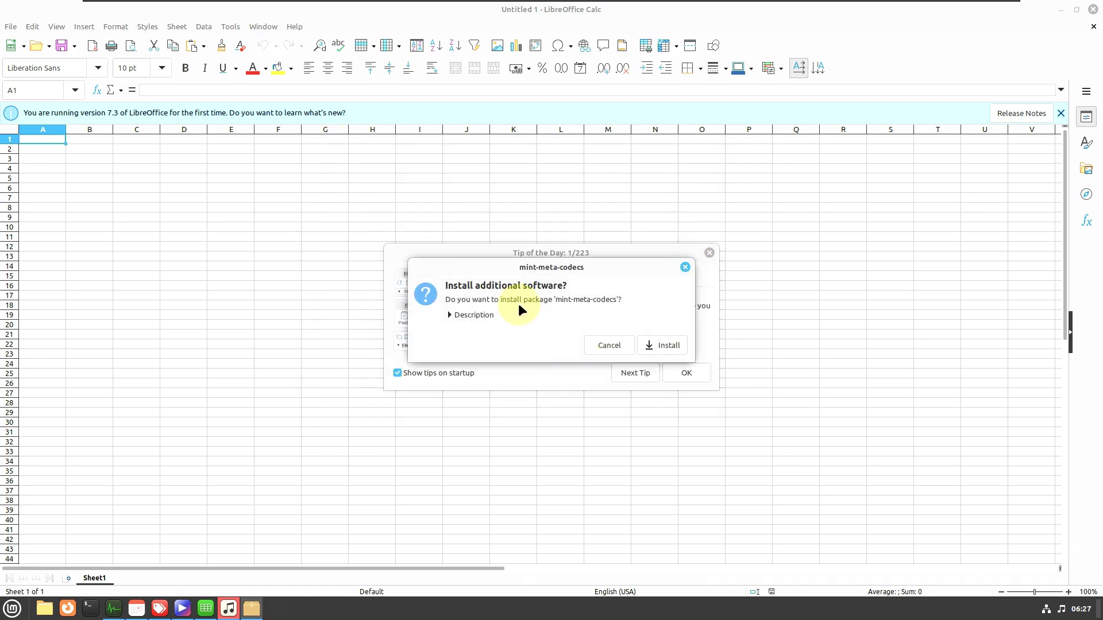
Read the mint-meta-codecs package description and cancel its installation
click(450, 316)
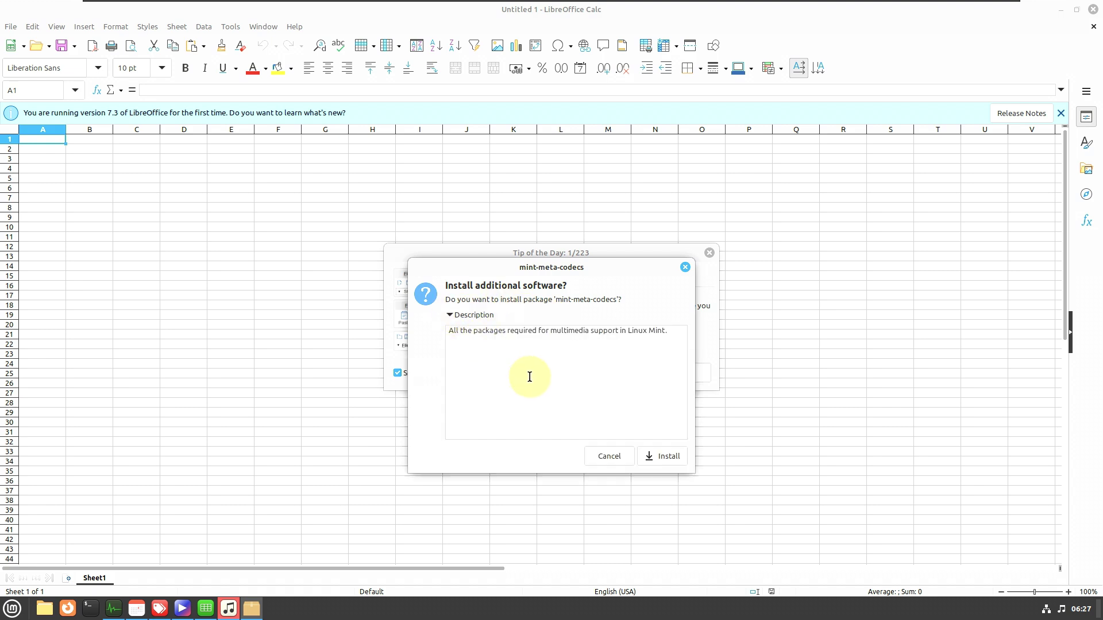
click(610, 457)
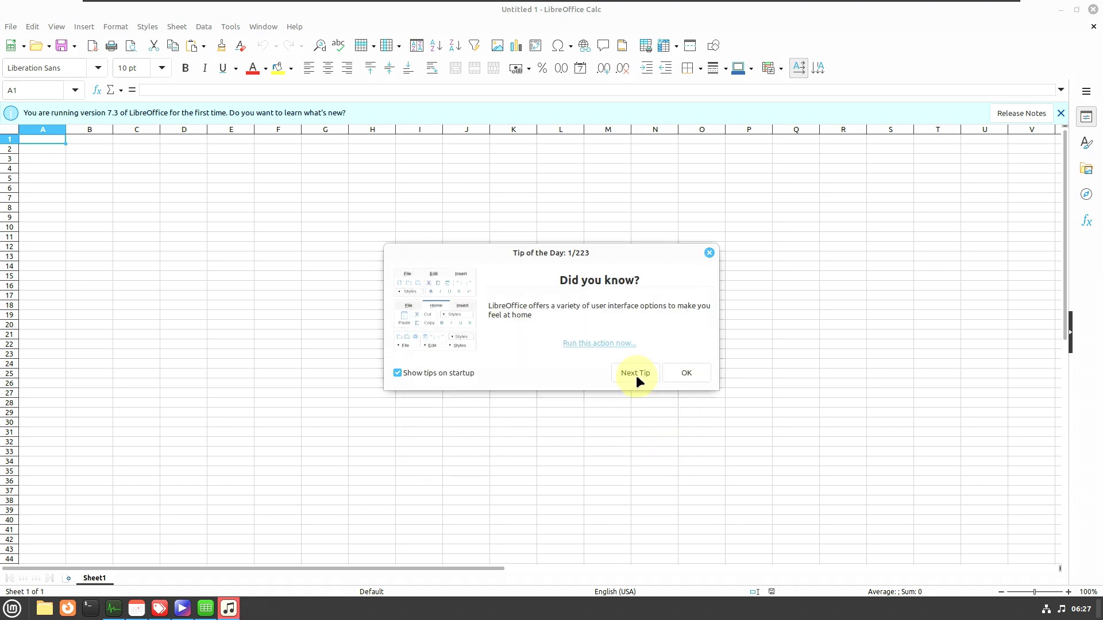
Dismiss the tip of the day, check the LibreOffice version information, and close Calc
click(709, 252)
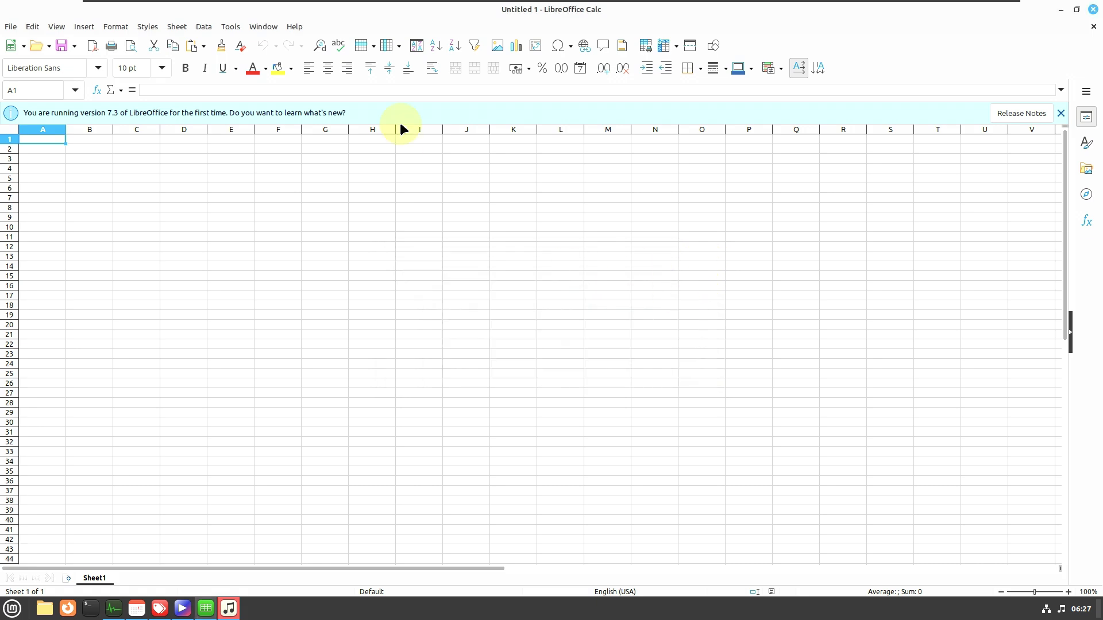
click(295, 27)
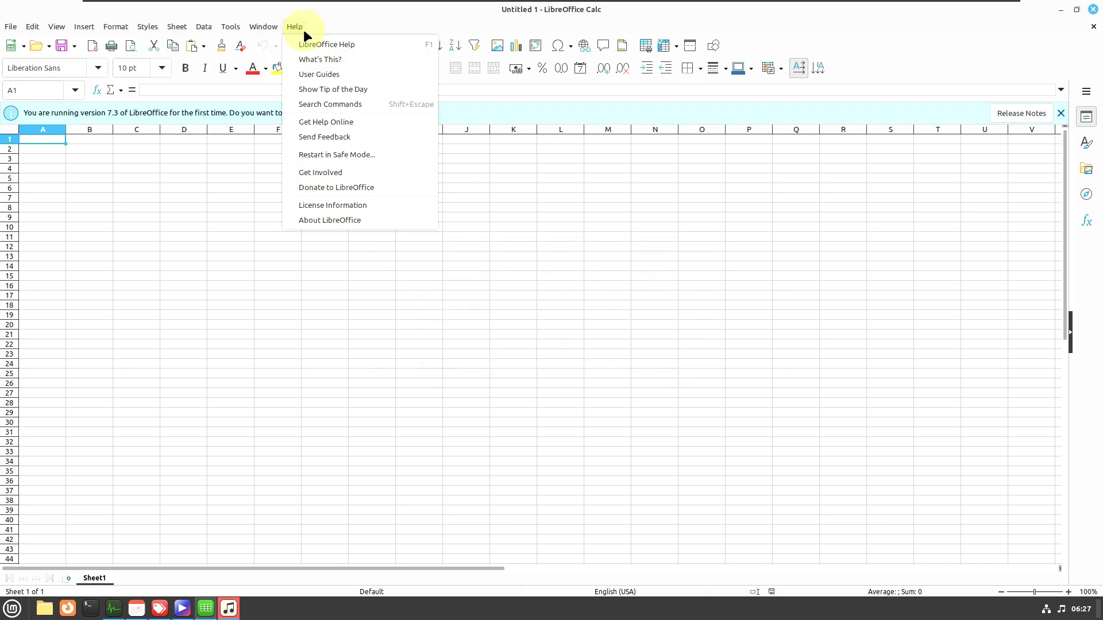
click(351, 218)
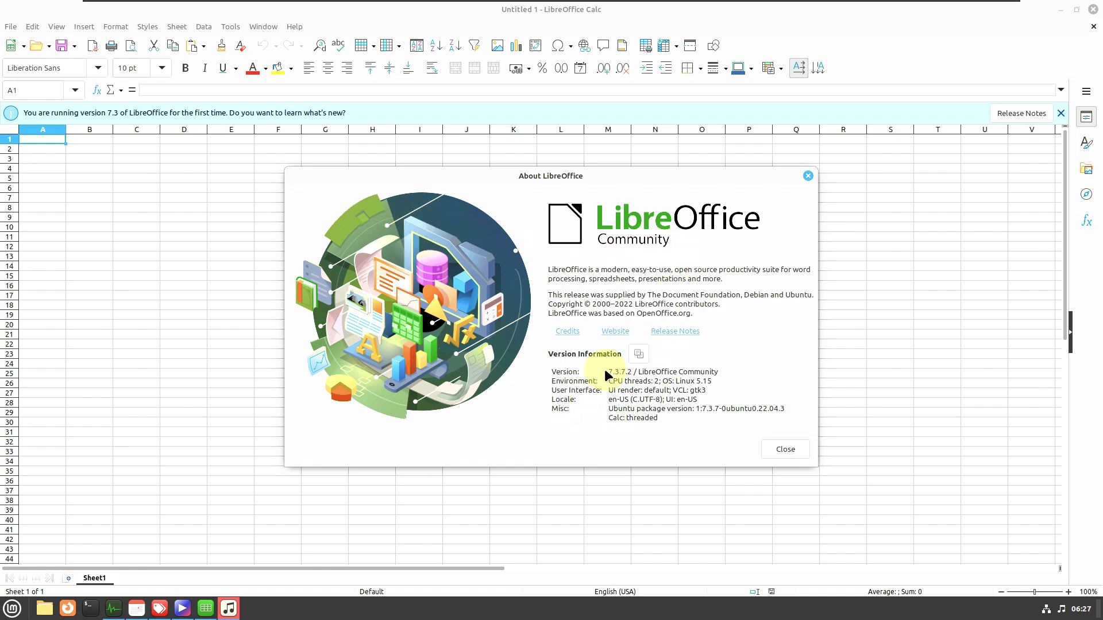
click(773, 448)
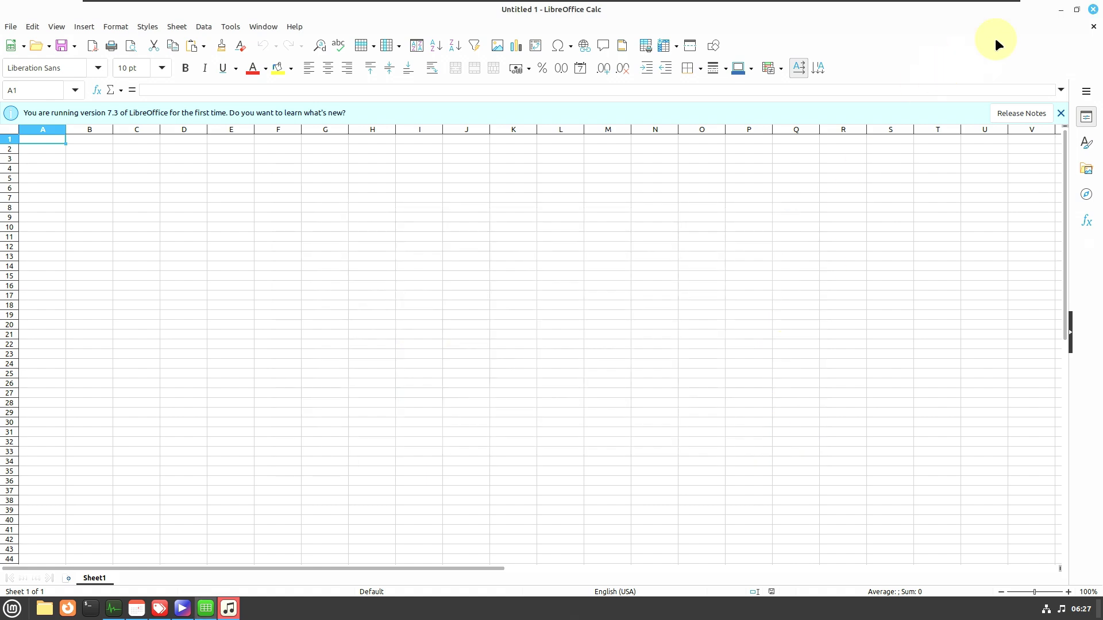
click(1092, 11)
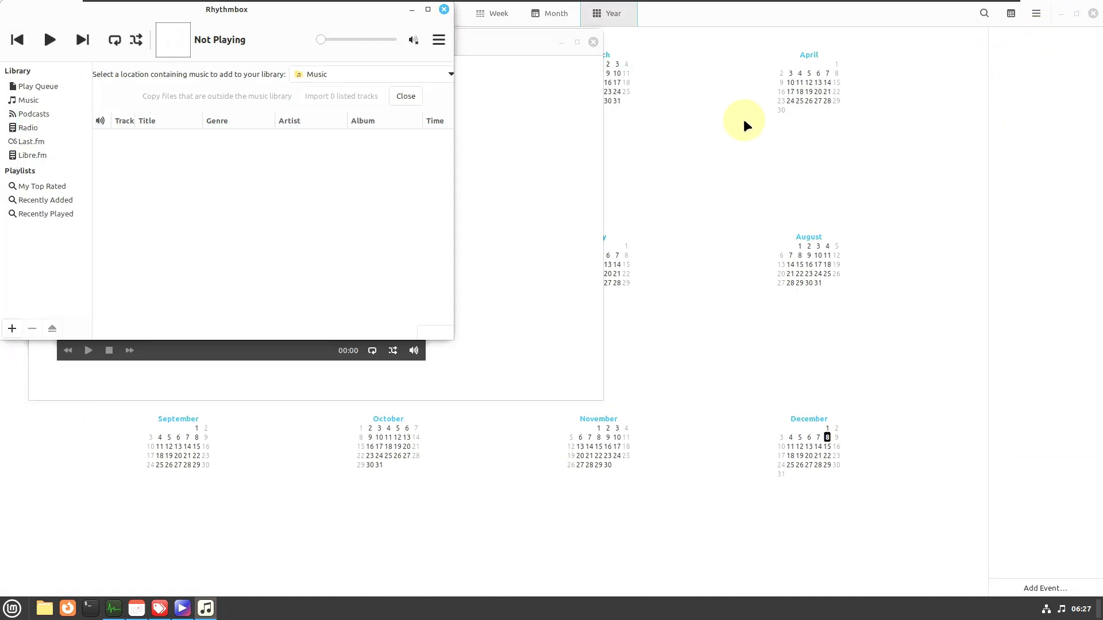
Check the Rhythmbox version information and close Rhythmbox
drag(293, 29, 629, 124)
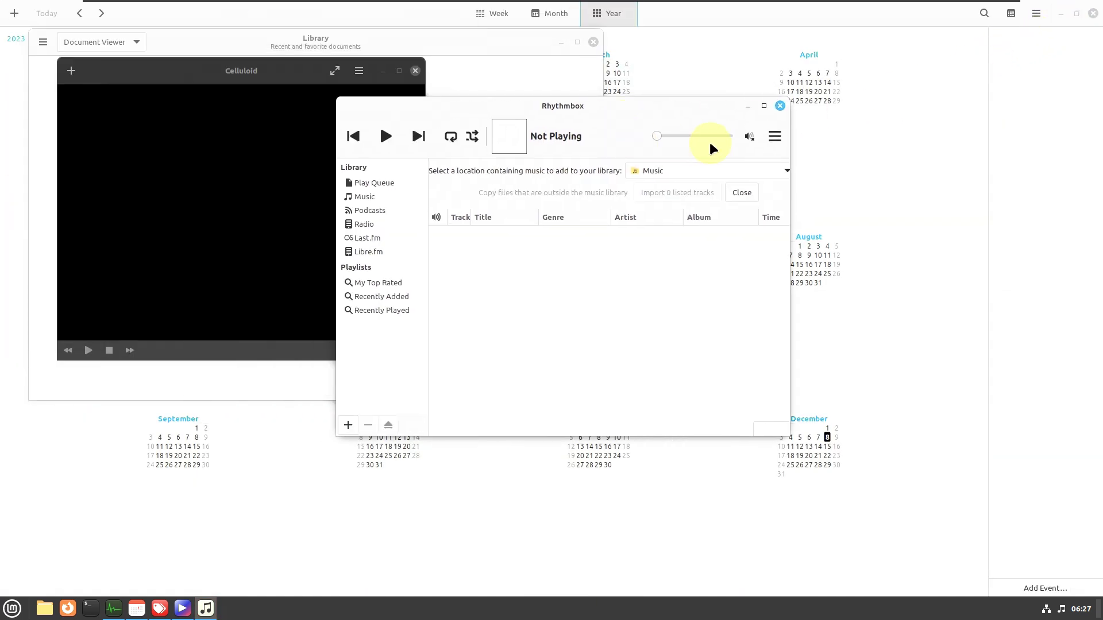
click(774, 137)
click(720, 236)
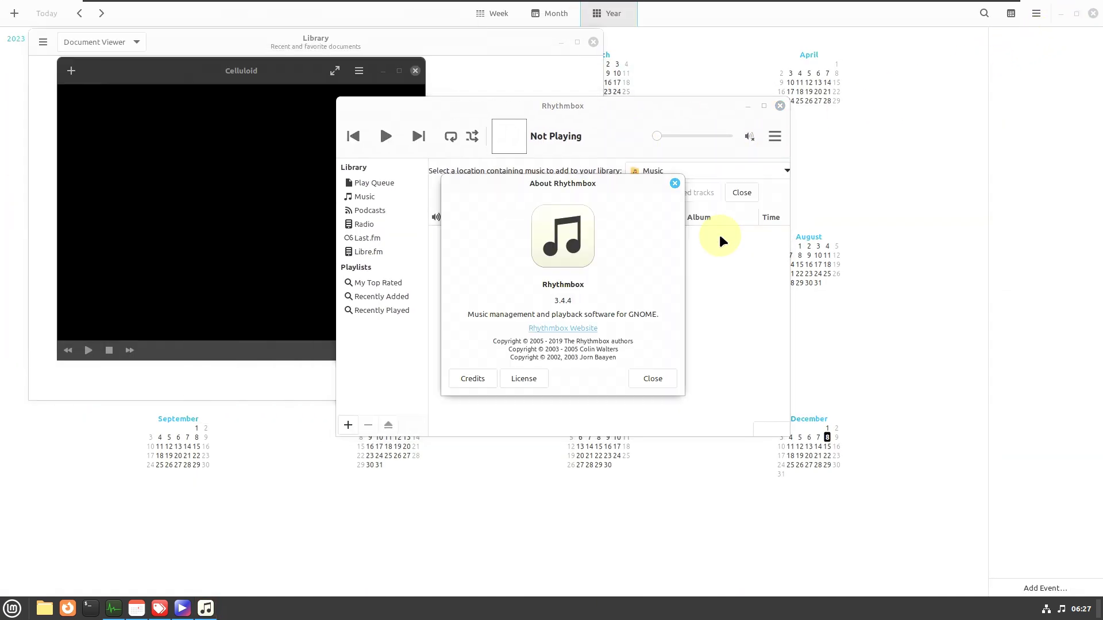
double_click(570, 299)
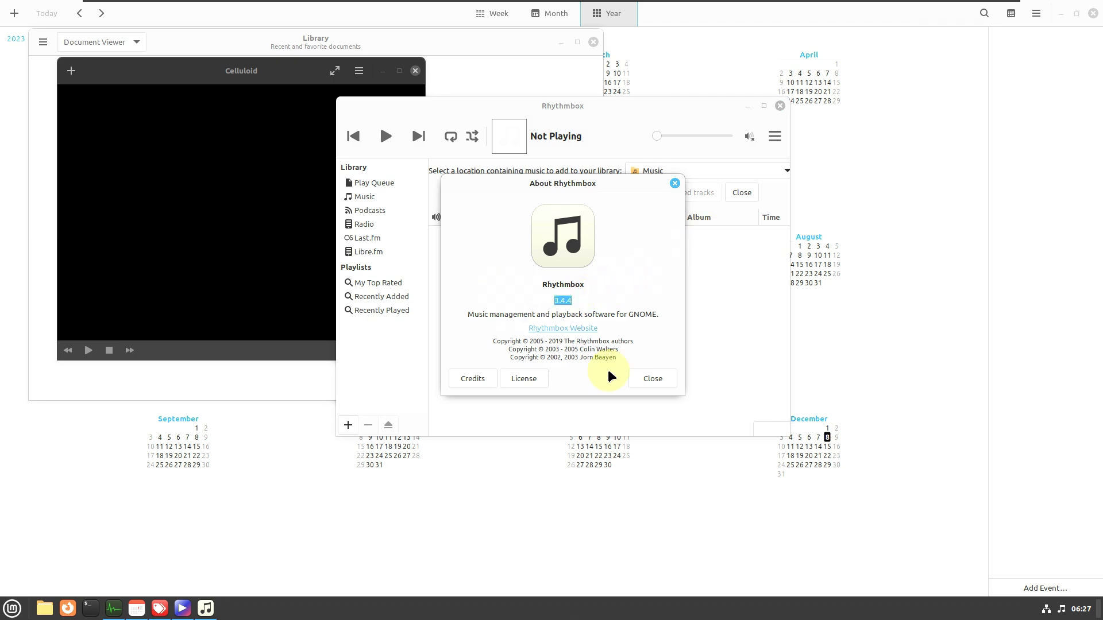
click(652, 379)
click(780, 106)
Check the Celluloid version information and close Celluloid
click(356, 76)
click(359, 223)
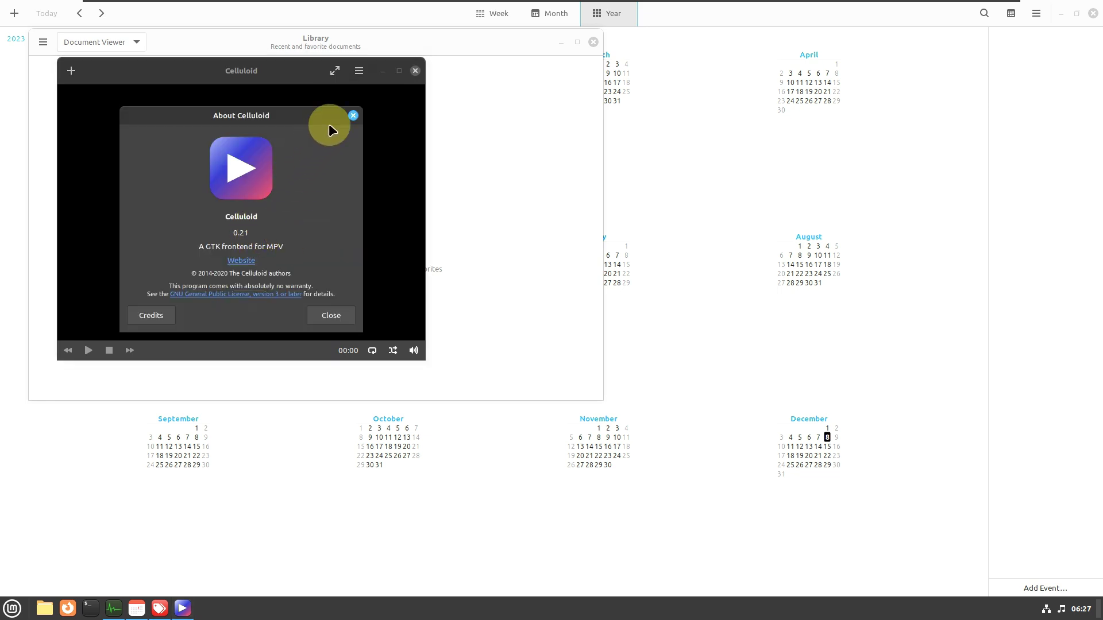
key(Escape)
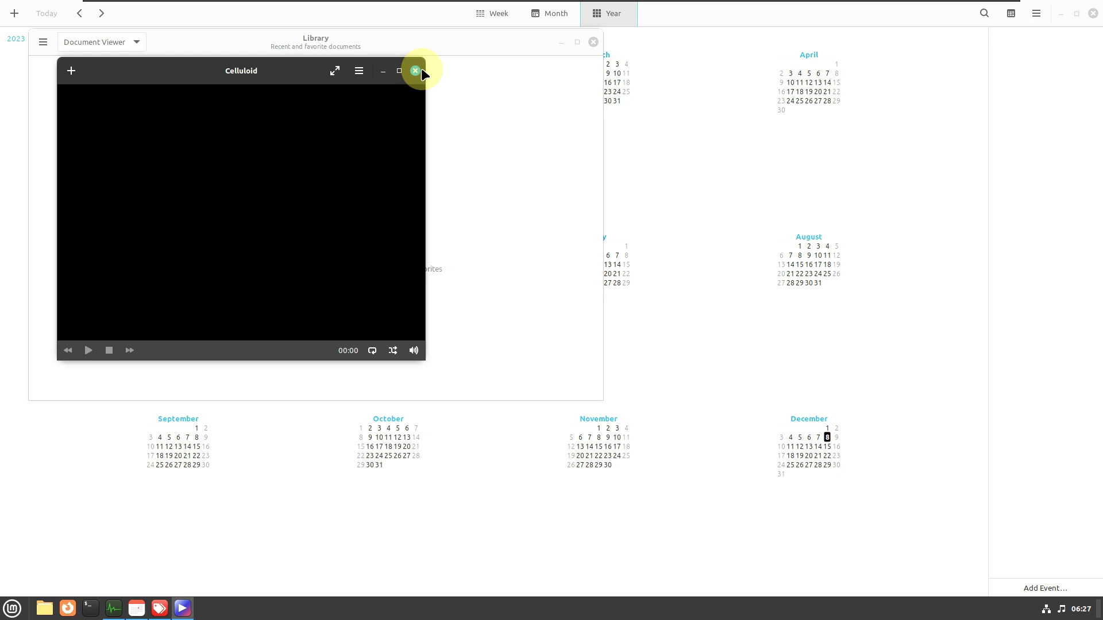
click(418, 69)
View the list of document applications offered by Library and check Library's version information
drag(419, 40, 651, 78)
click(371, 83)
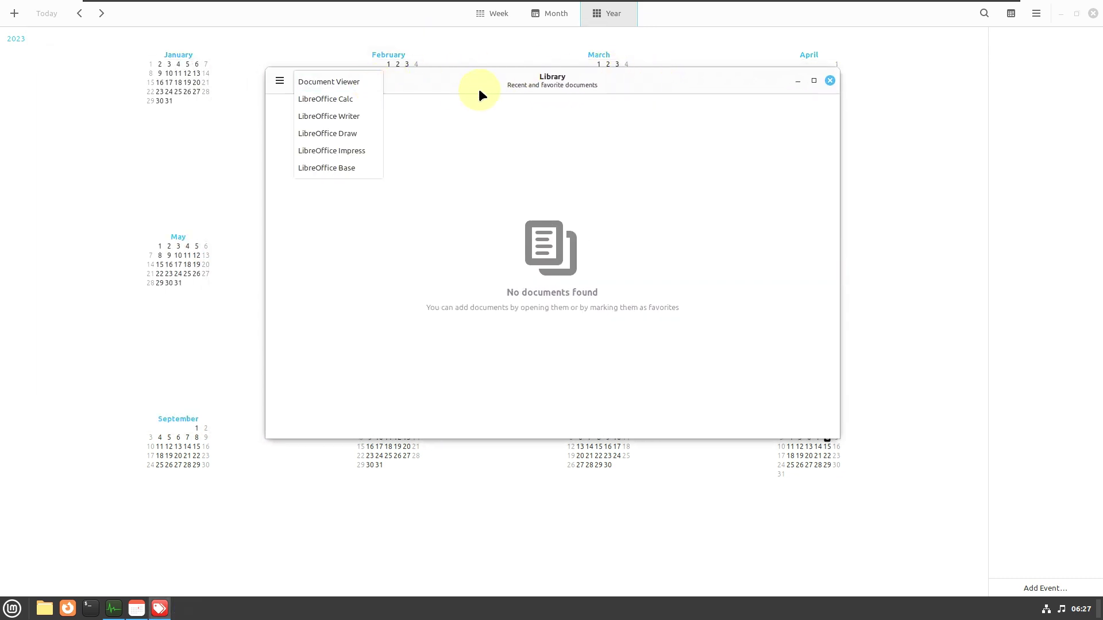
click(295, 71)
click(280, 81)
click(327, 104)
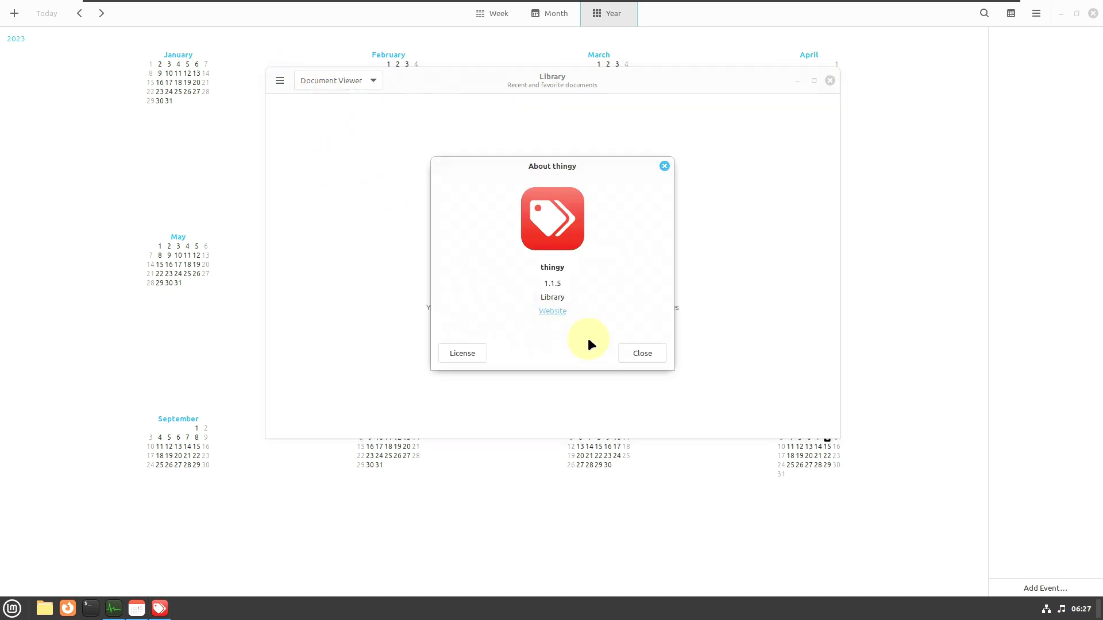
click(635, 352)
Quit Library and close Calendar
click(277, 80)
click(308, 123)
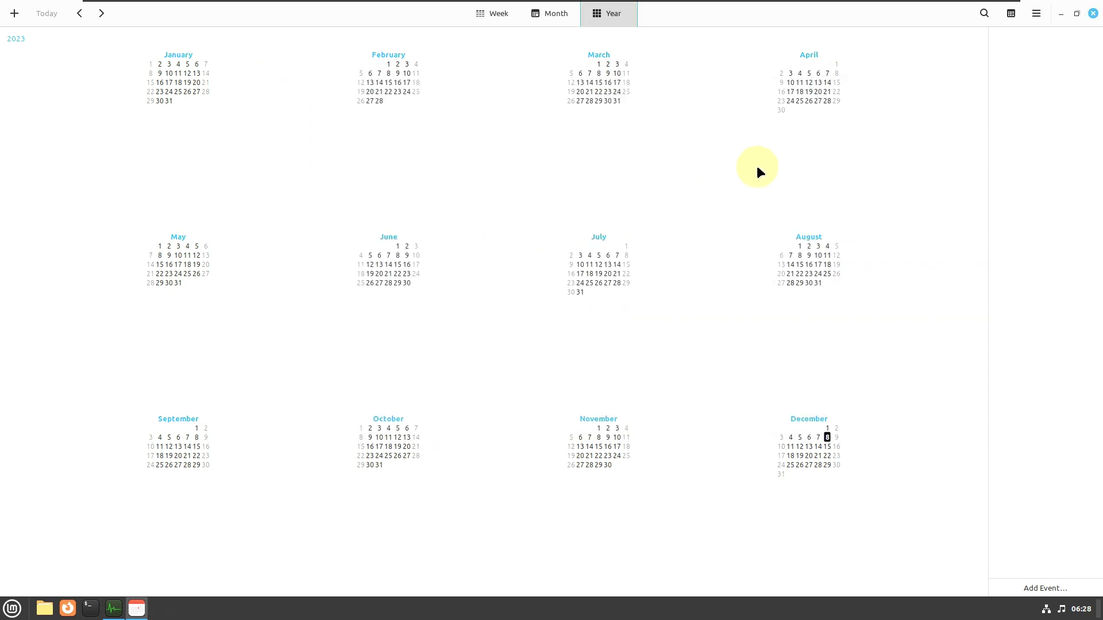
click(1093, 13)
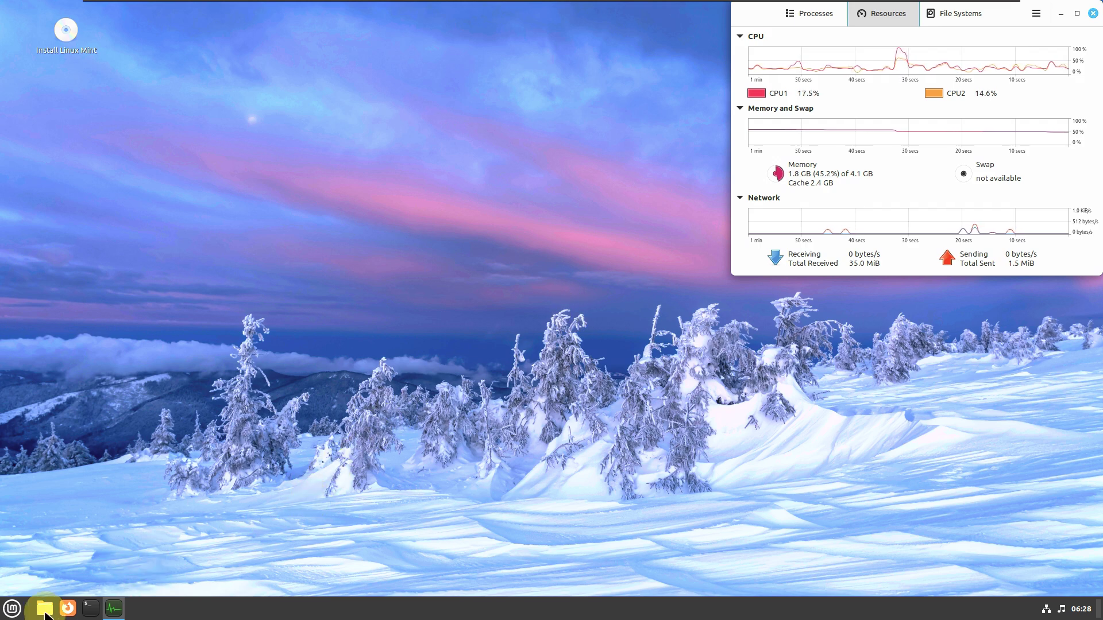
Launch Applets from the Preferences applications and GParted from the Administration applications
click(12, 607)
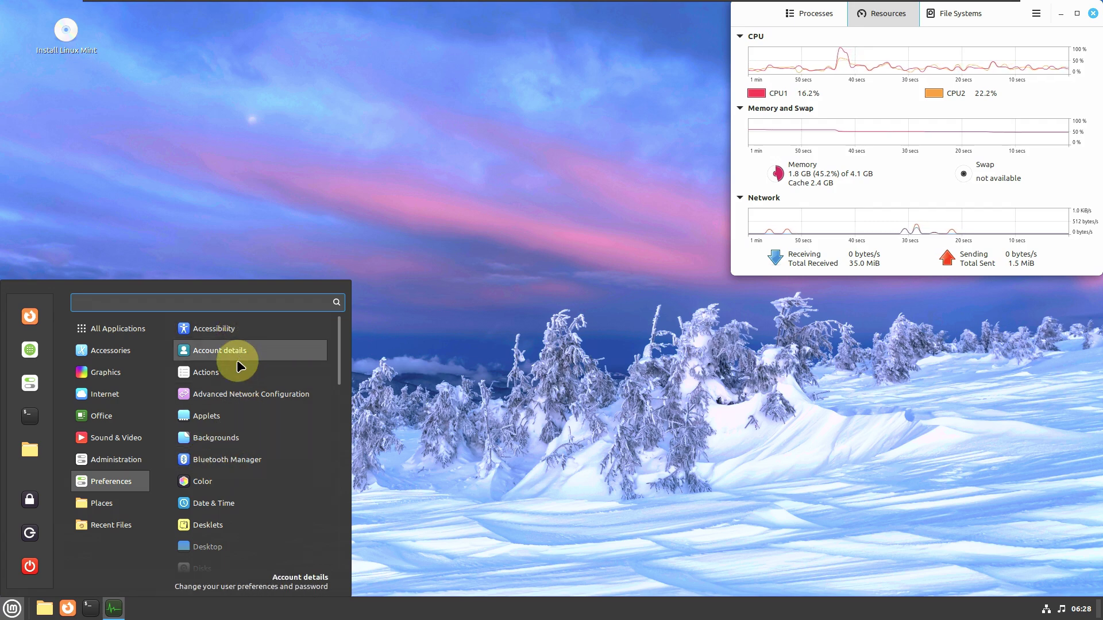
click(241, 416)
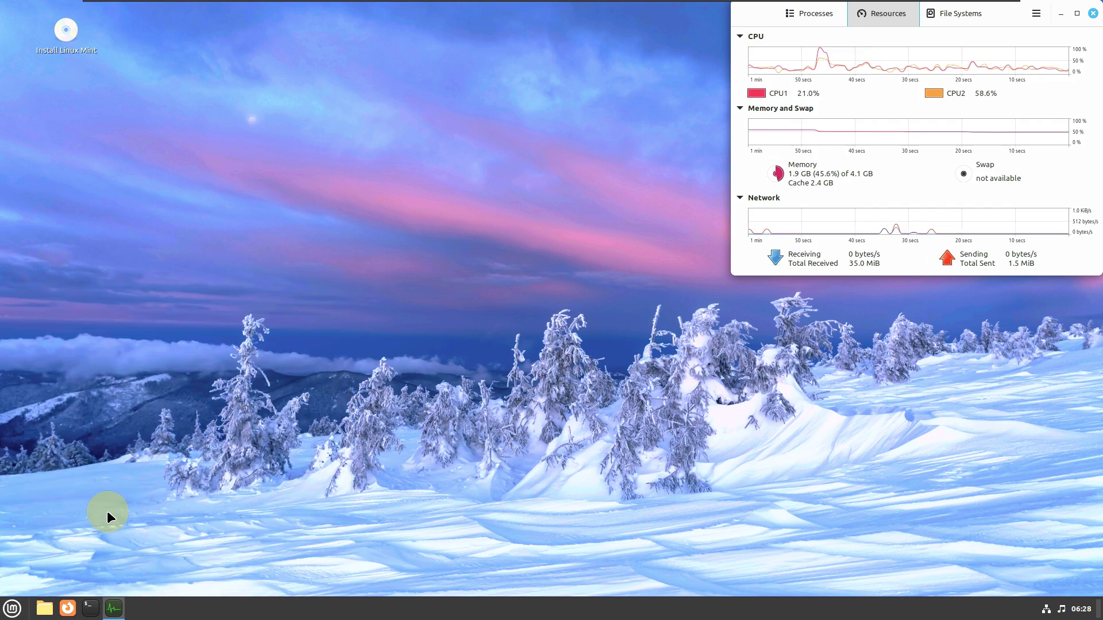
click(12, 608)
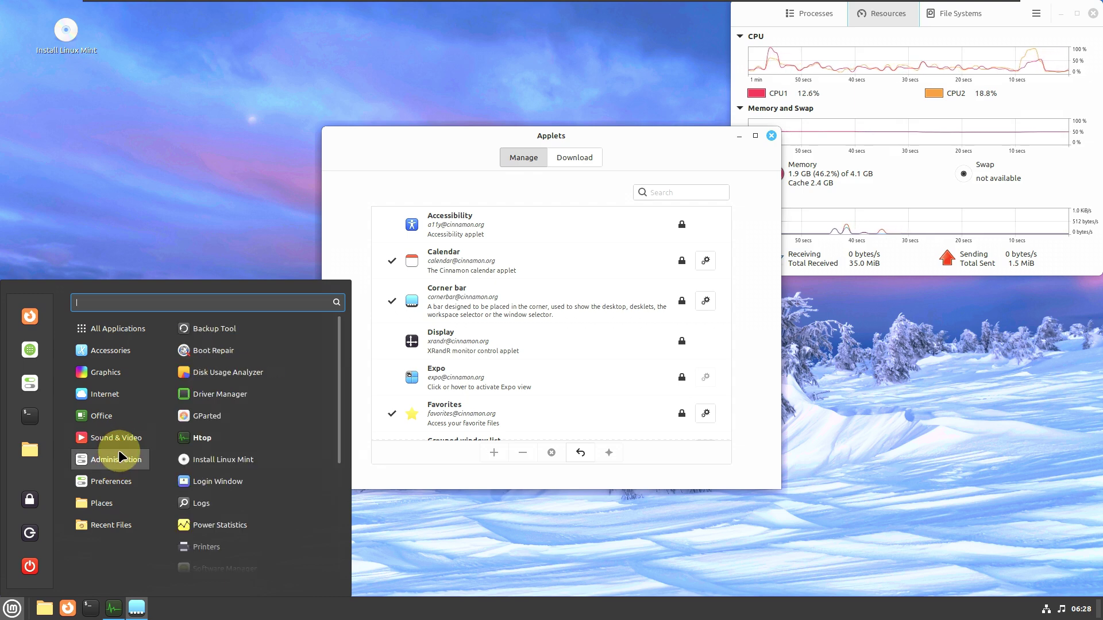
click(270, 412)
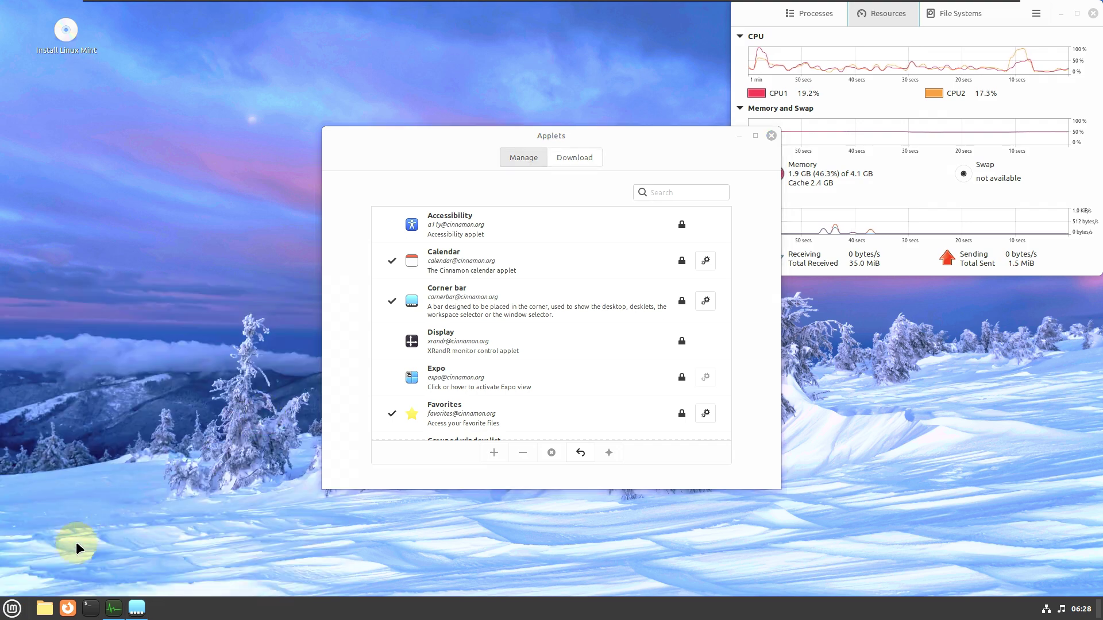
Launch Disk Usage Analyzer and Printers from the Administration applications
click(12, 607)
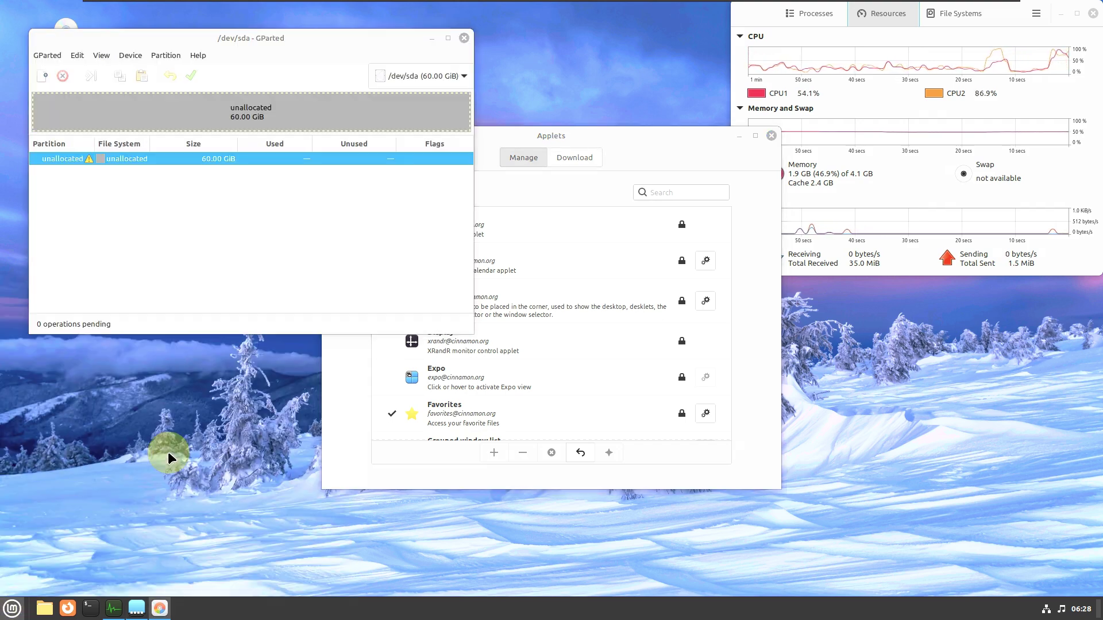
click(12, 608)
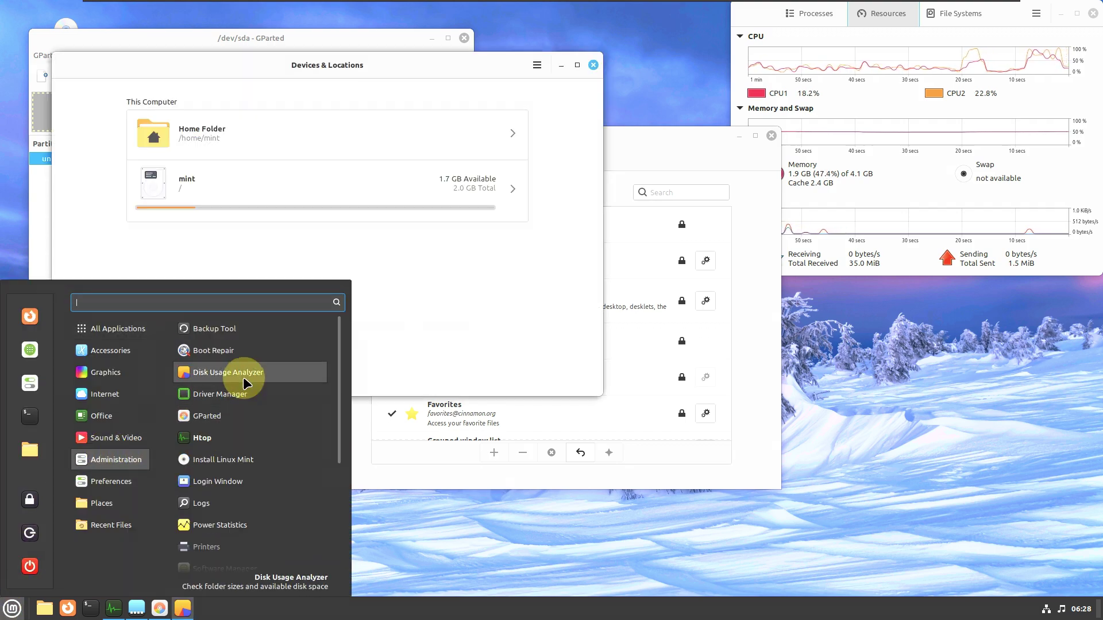
key(Escape)
click(12, 607)
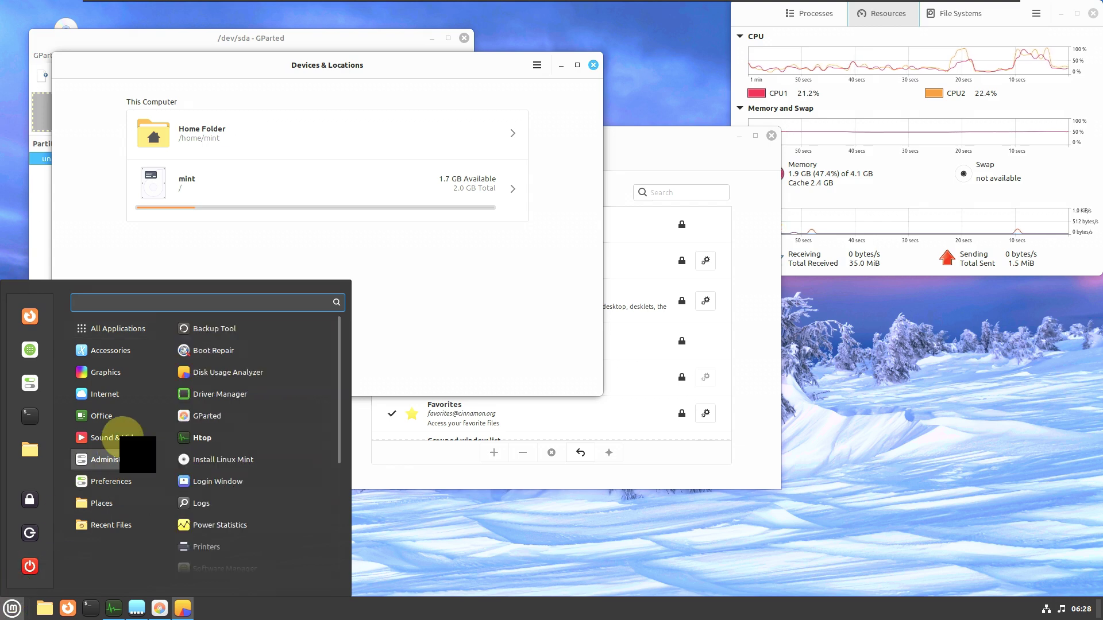
mouse_move(115, 458)
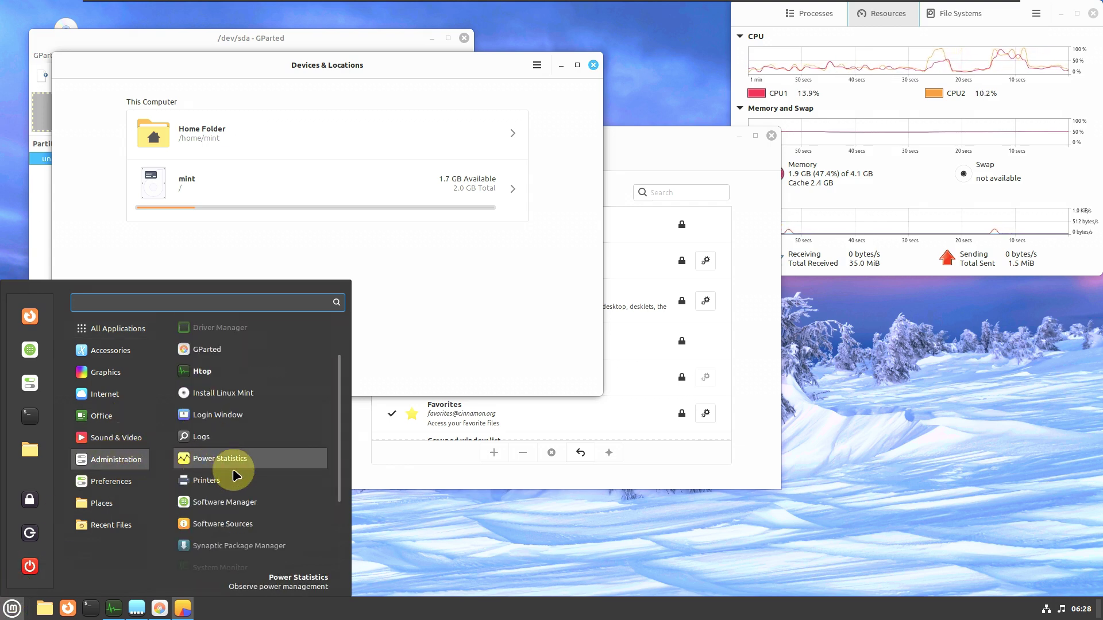
click(159, 535)
Launch Software Manager from the Administration applications
click(12, 607)
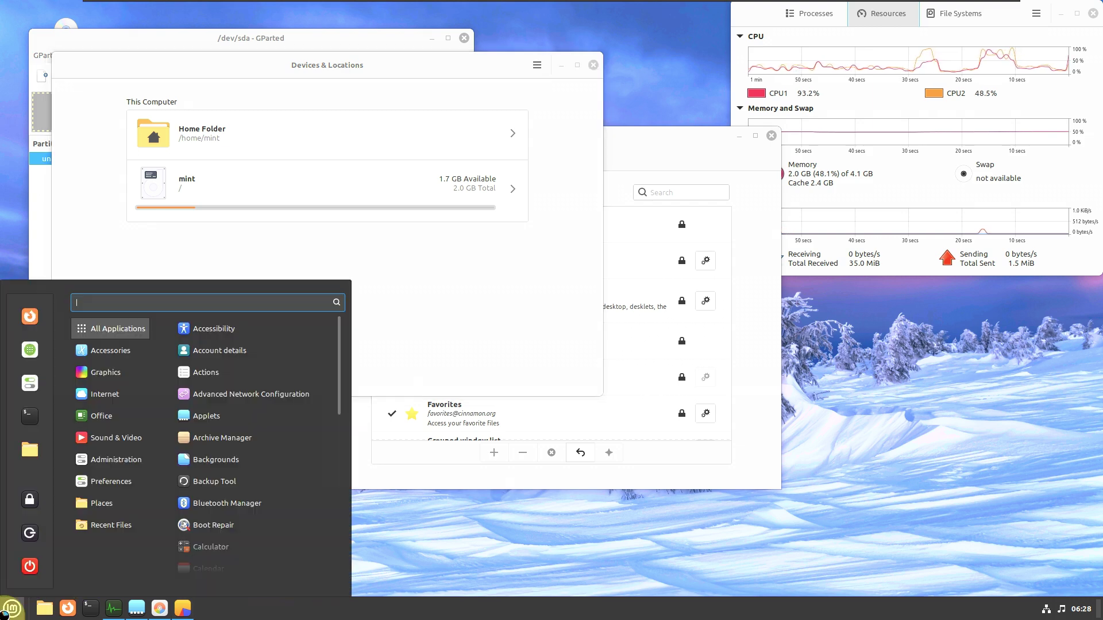
scroll(248, 480, down, 1)
scroll(241, 499, down, 1)
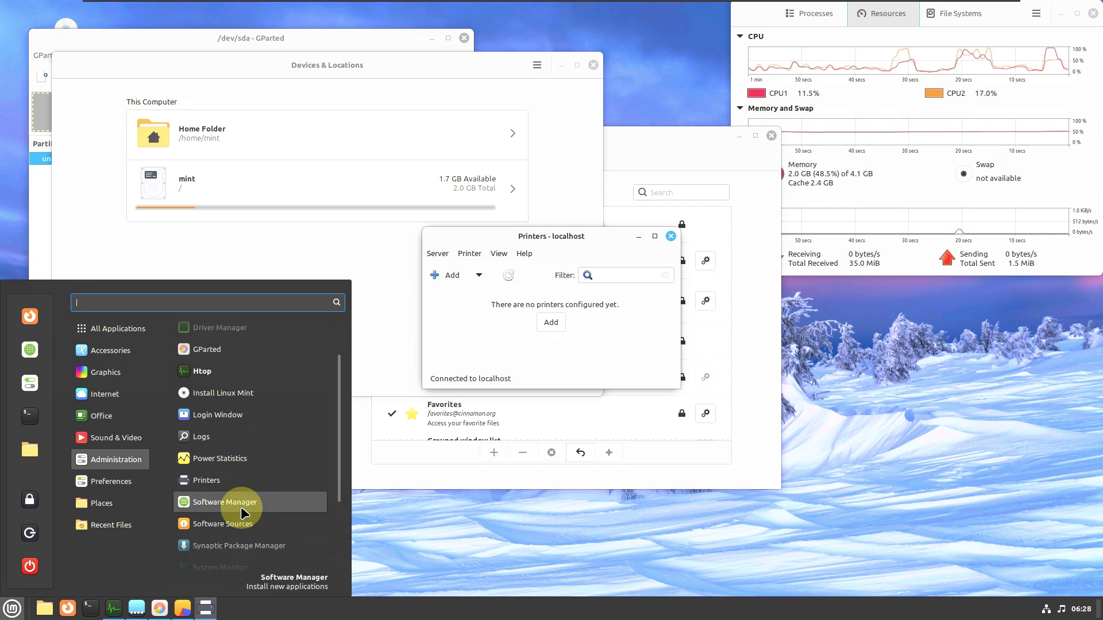
key(Escape)
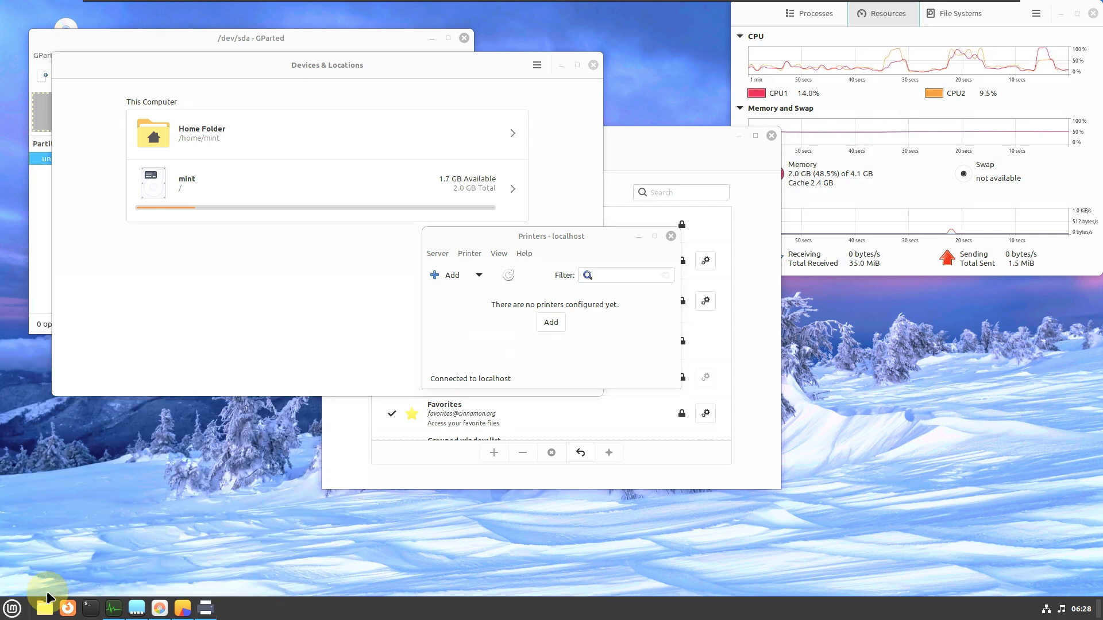
Launch Synaptic Package Manager from the Administration applications
click(12, 608)
click(101, 458)
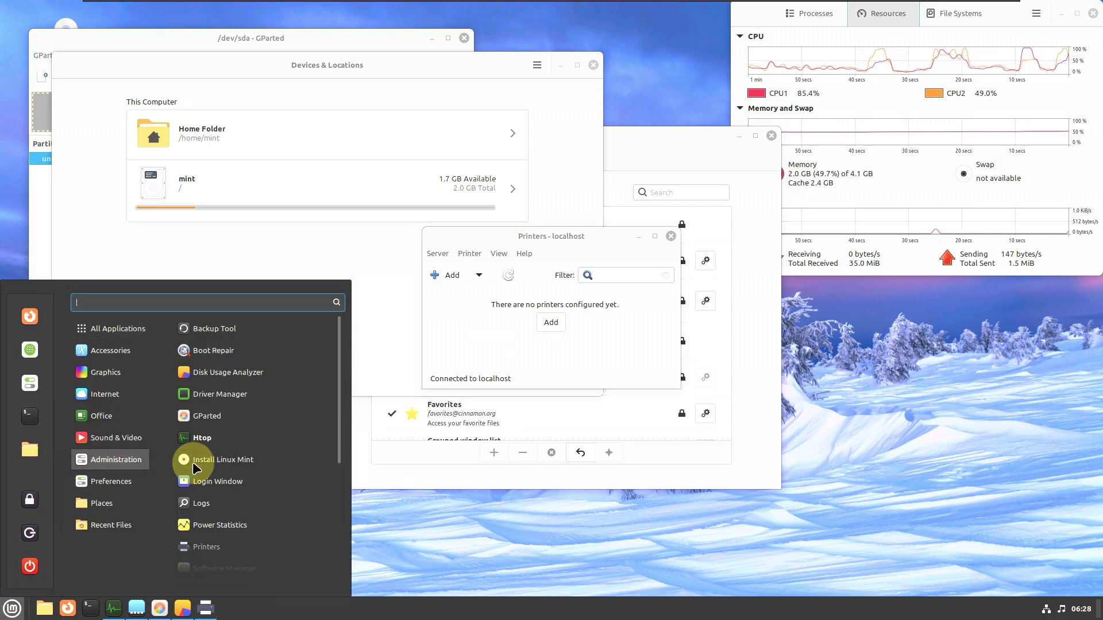
scroll(190, 462, down, 4)
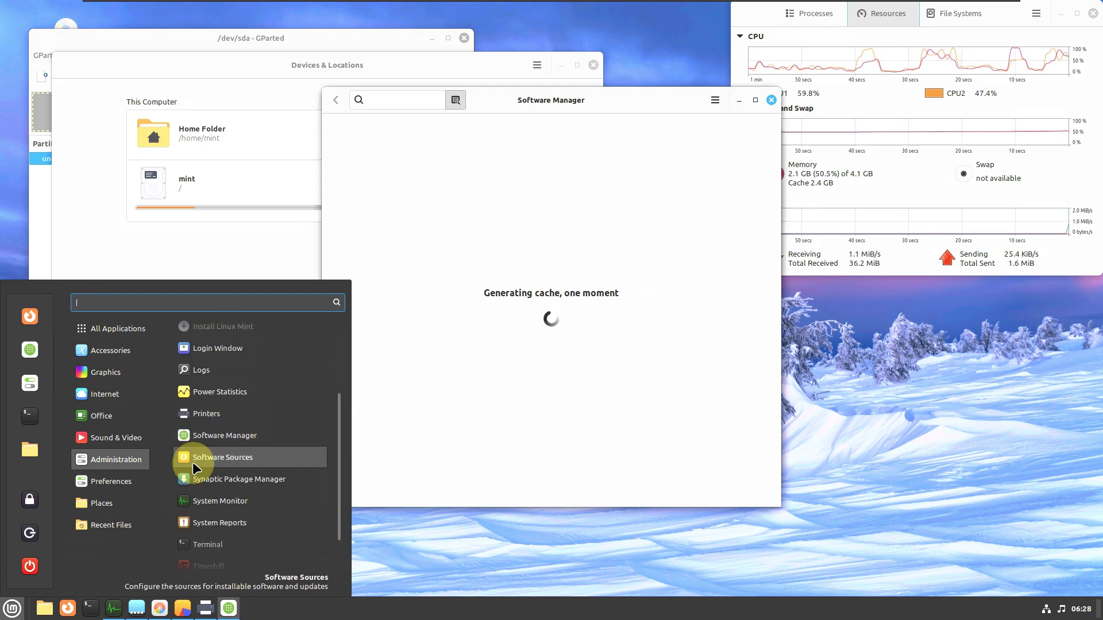
click(202, 480)
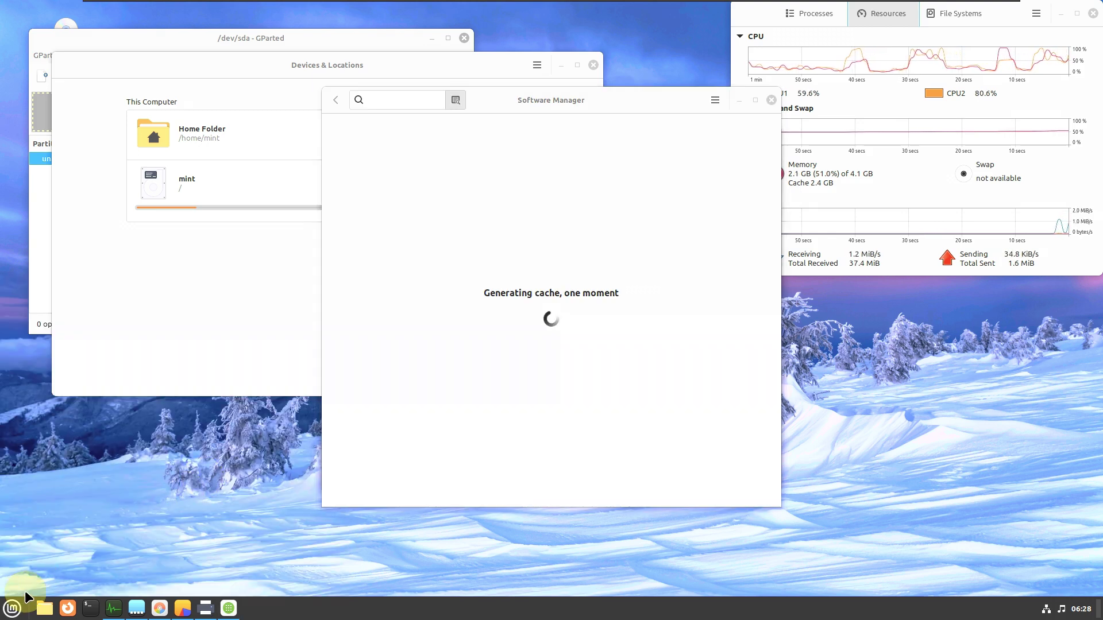
Launch Notifications from the Preferences applications
click(12, 606)
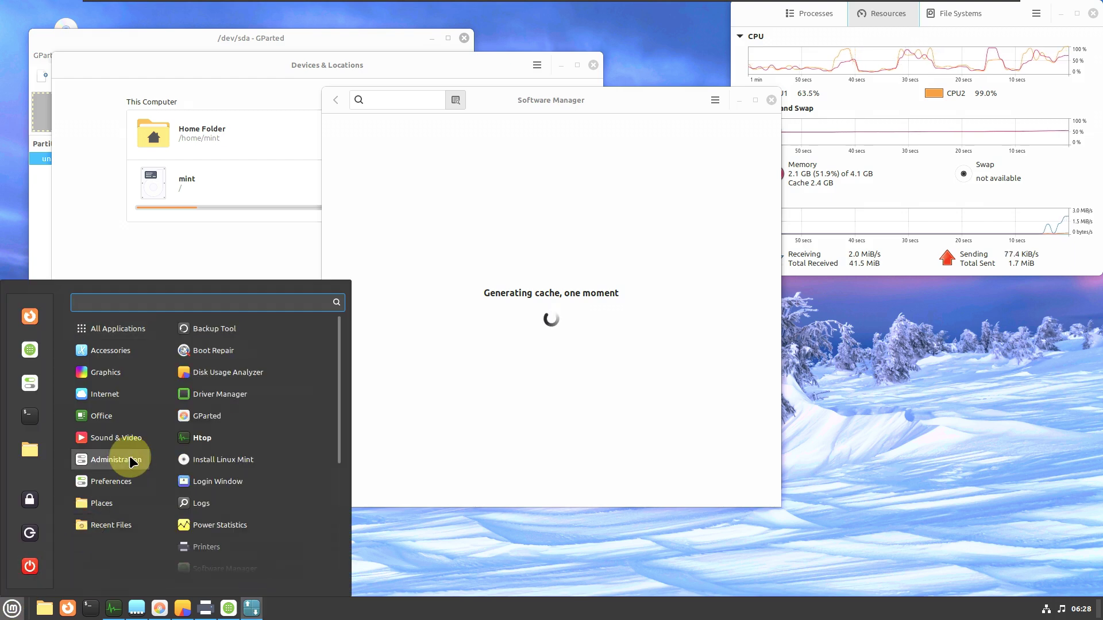
mouse_move(128, 478)
scroll(218, 467, down, 1)
scroll(218, 466, down, 2)
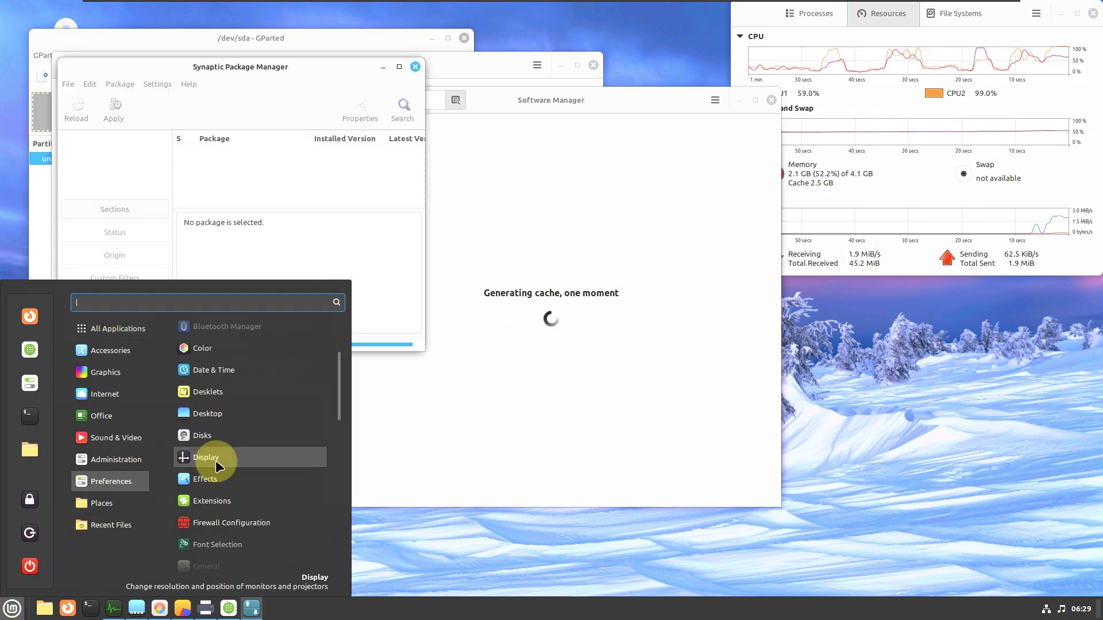
scroll(217, 465, down, 2)
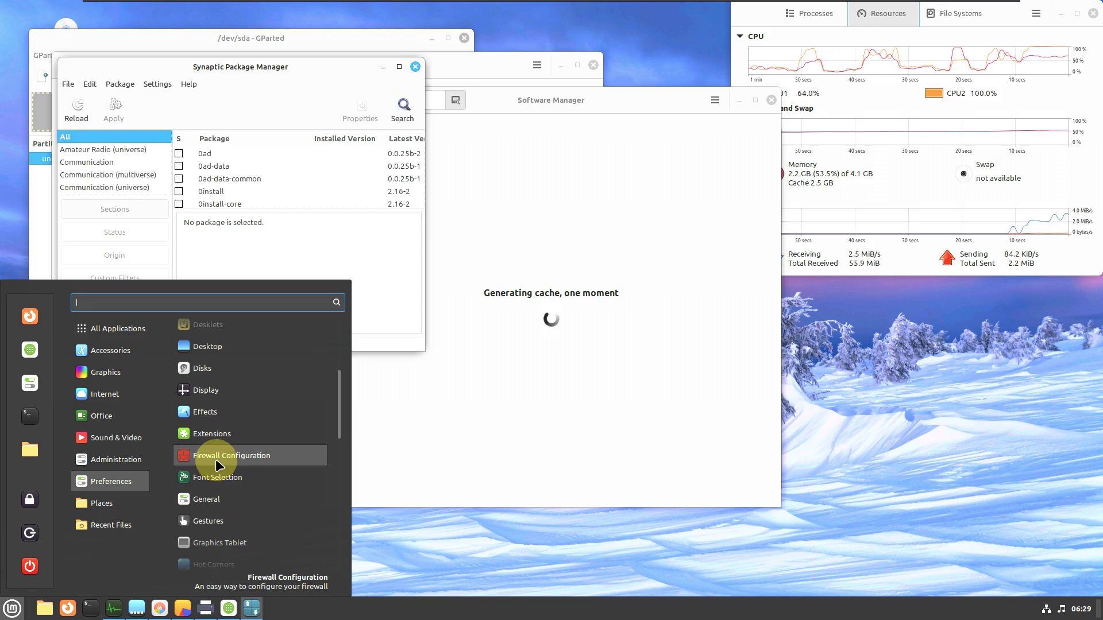
scroll(216, 459, down, 1)
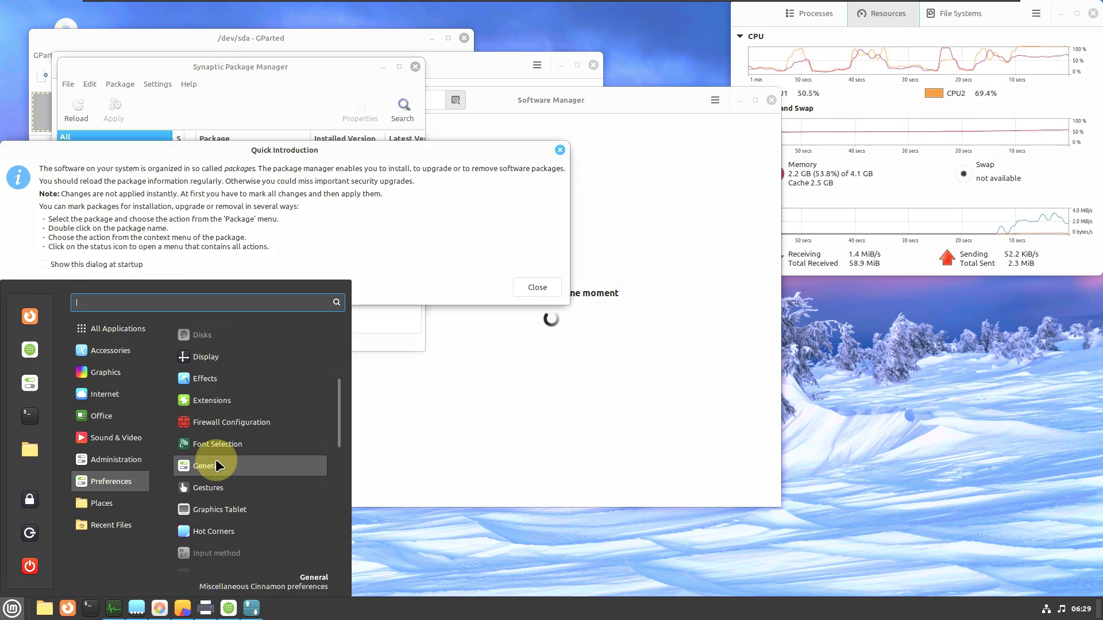
scroll(215, 459, down, 3)
scroll(215, 460, down, 3)
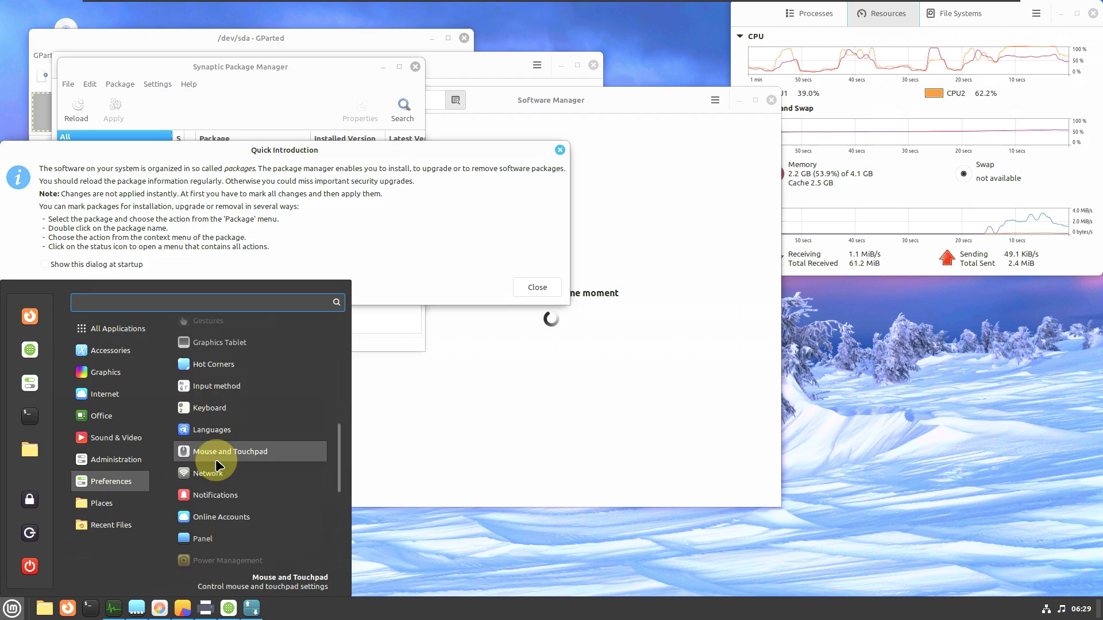
click(215, 433)
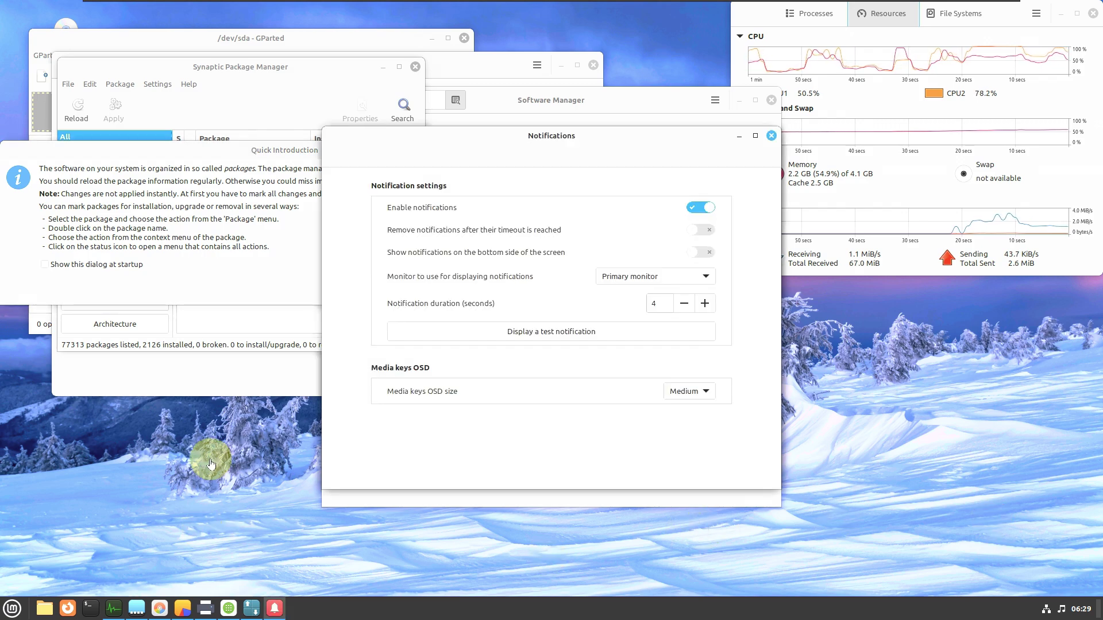
Launch Update Manager from the Administration applications
click(11, 610)
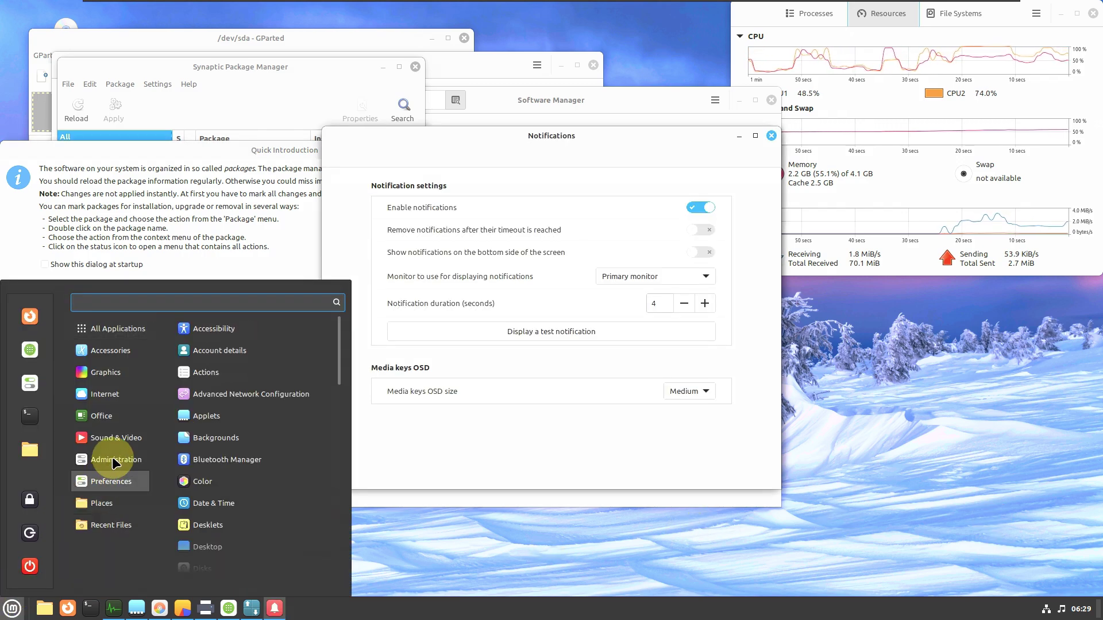
mouse_move(112, 458)
scroll(294, 457, down, 5)
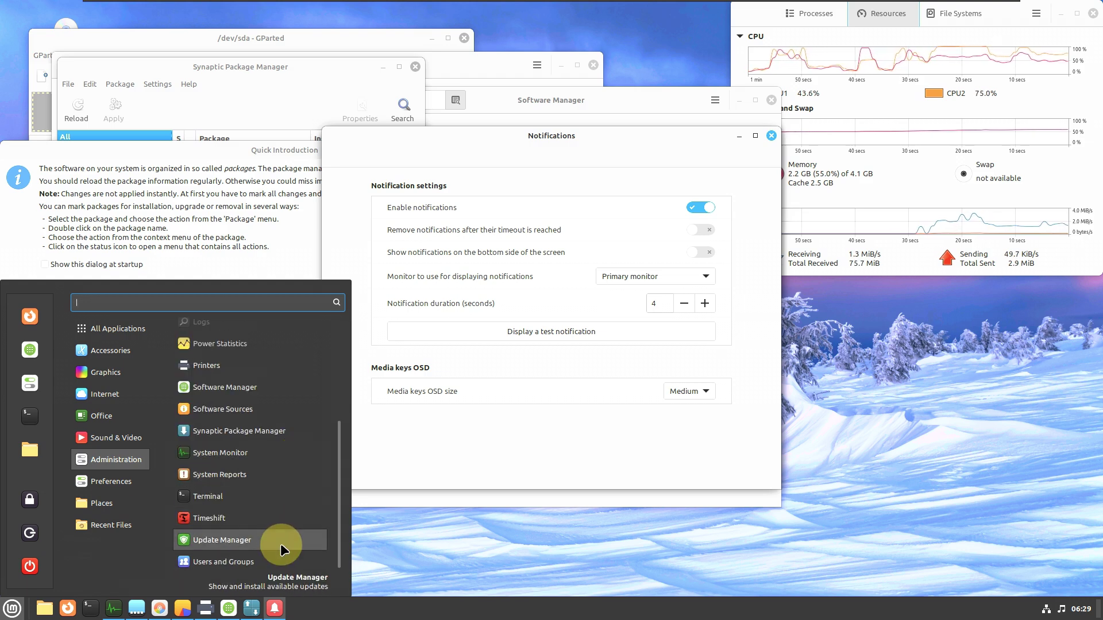
click(281, 543)
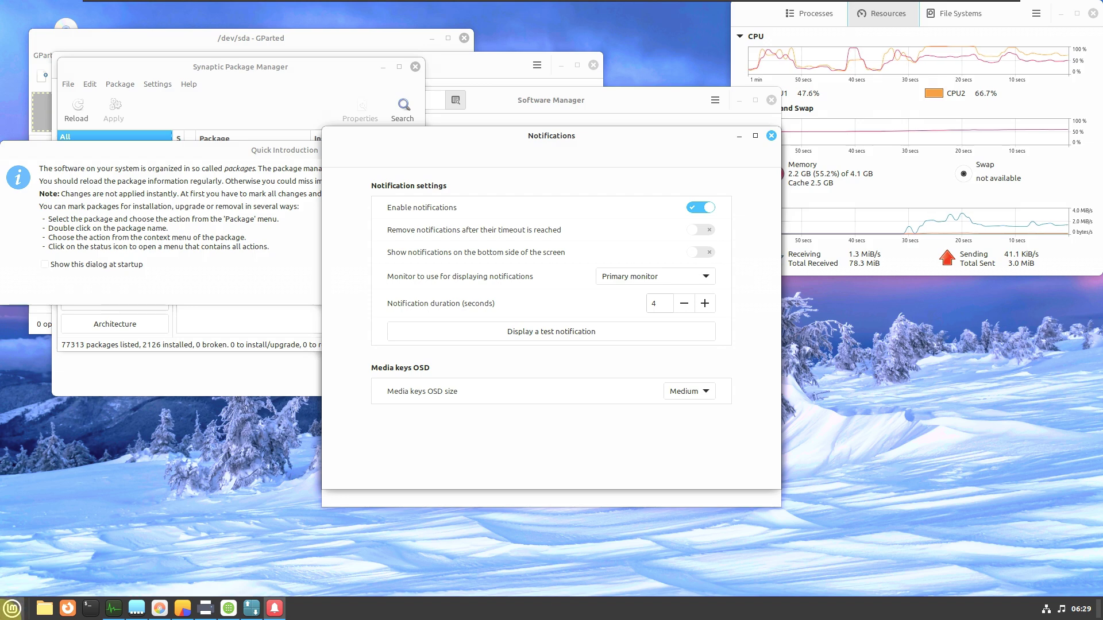
Launch Timeshift from the Administration applications
click(12, 609)
mouse_move(129, 453)
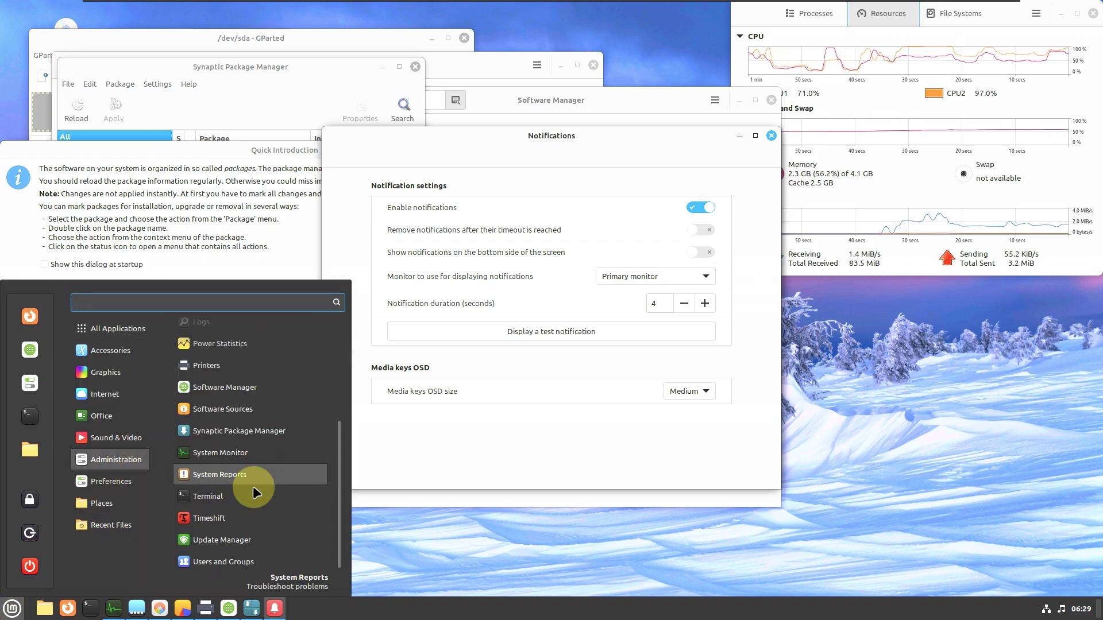
click(239, 512)
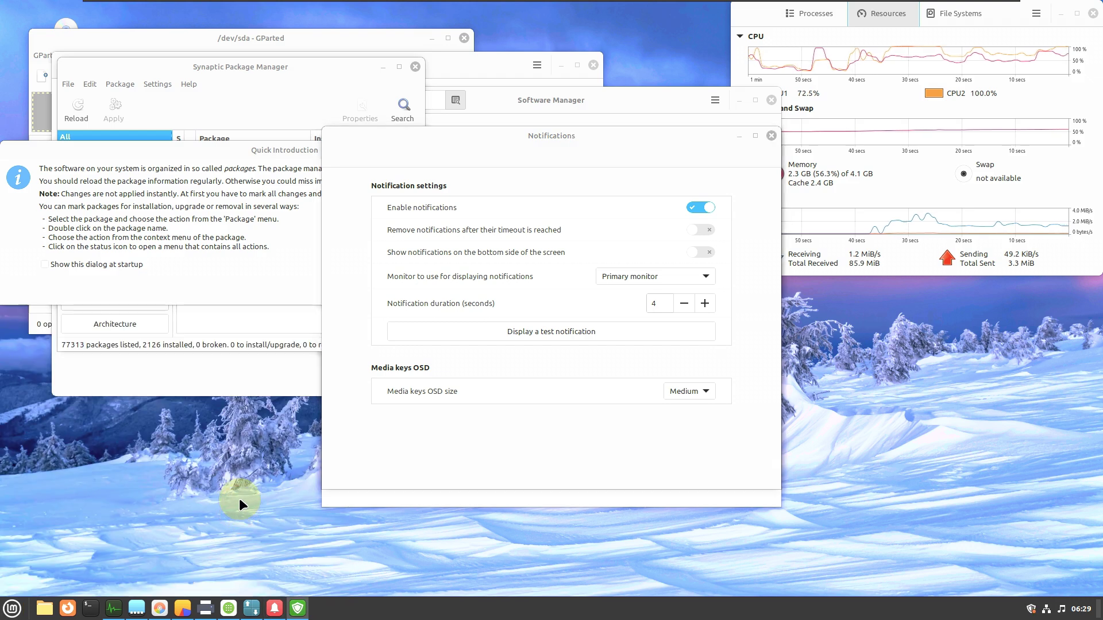
click(649, 511)
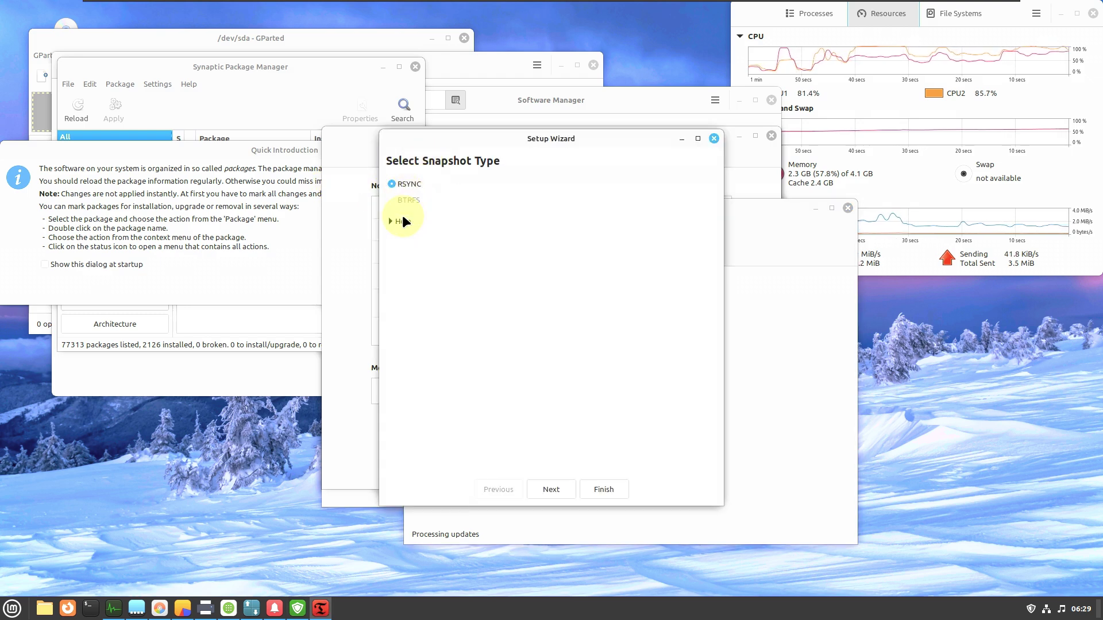
Expand the RSYNC help in Timeshift's Setup Wizard, advance to the snapshot location page and finish the wizard without selecting a device
click(394, 219)
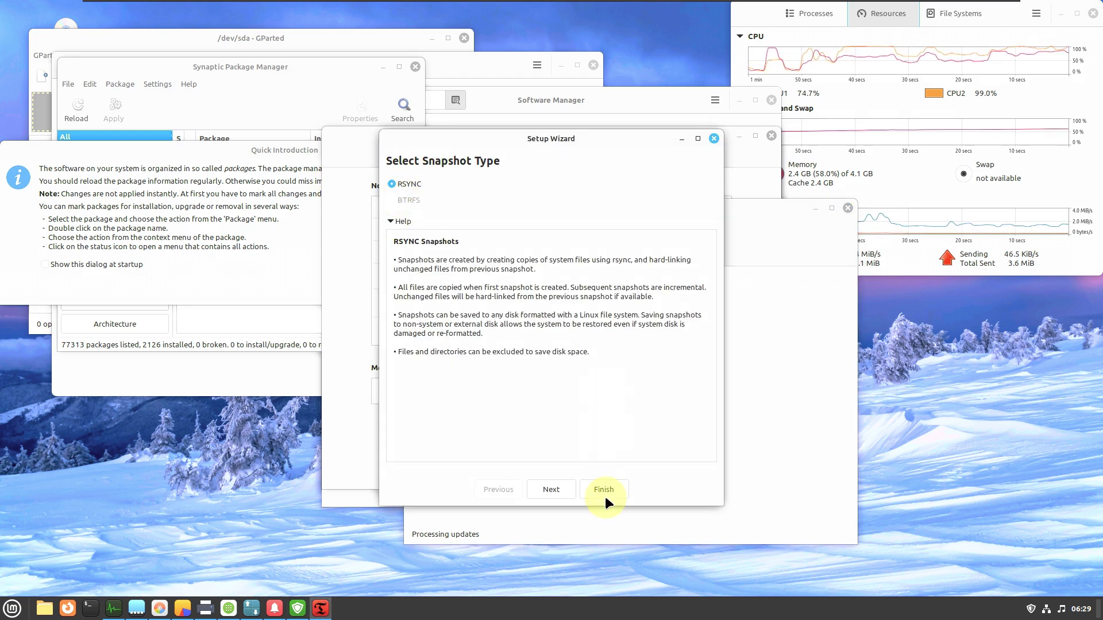
click(551, 488)
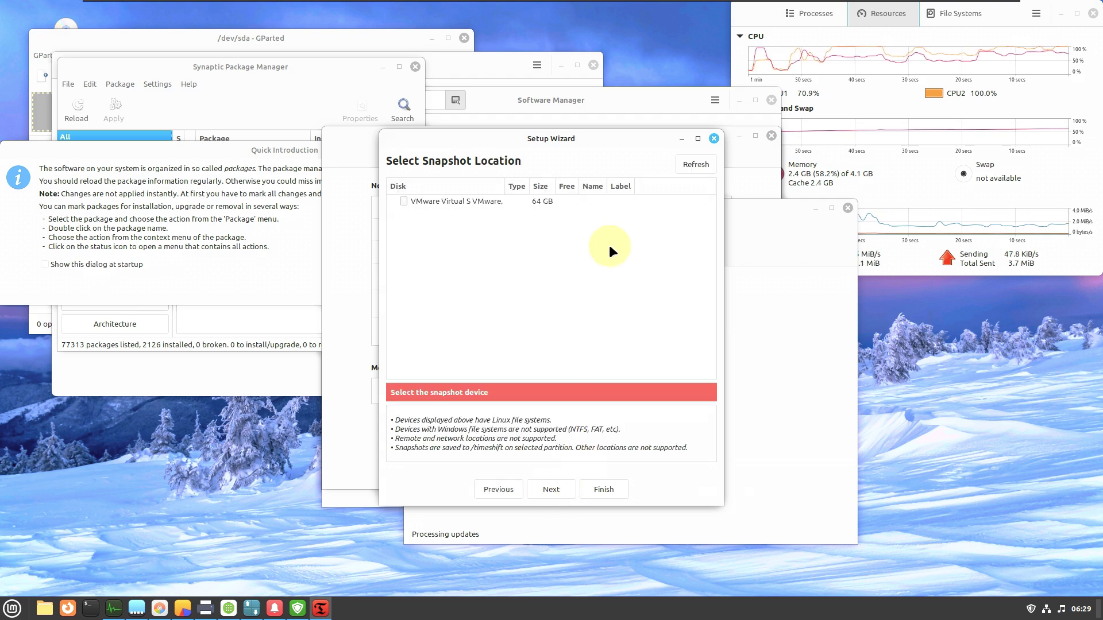
click(608, 491)
Show Timeshift's version information, dismiss it and close Timeshift
click(756, 161)
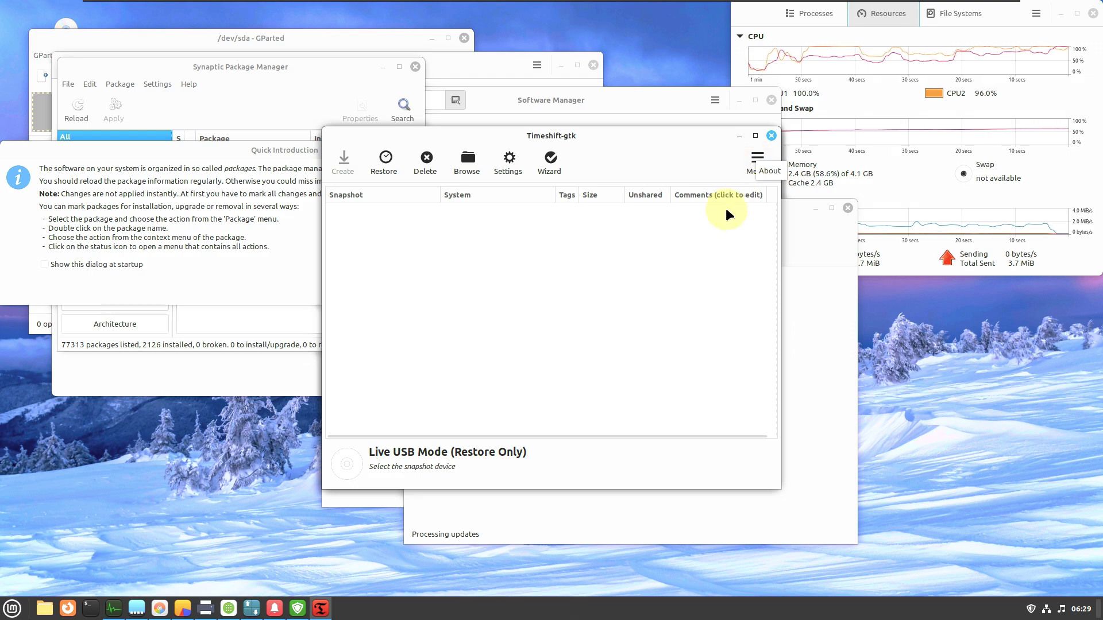
click(766, 174)
click(637, 422)
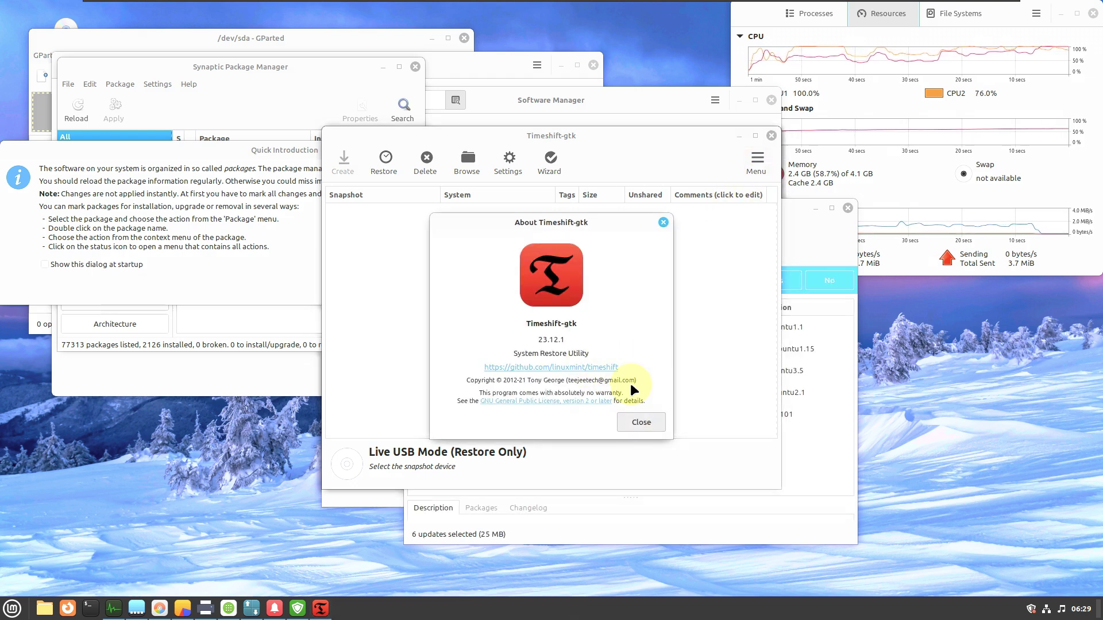
click(770, 136)
Check Update Manager's version information, show the changelog pane and decline switching to a local mirror
click(487, 225)
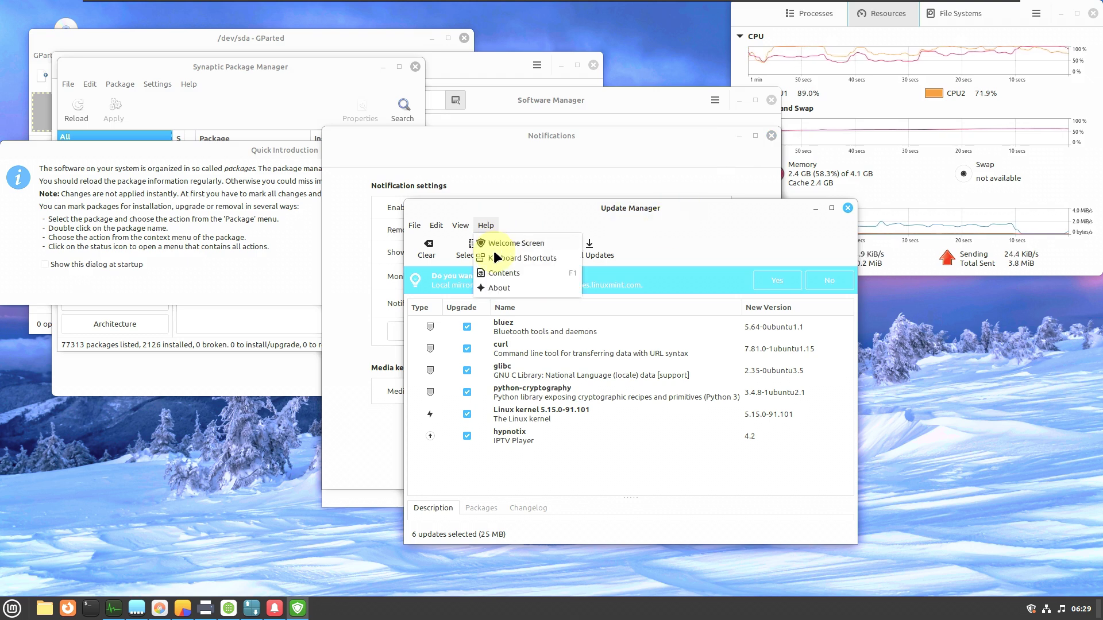
click(500, 288)
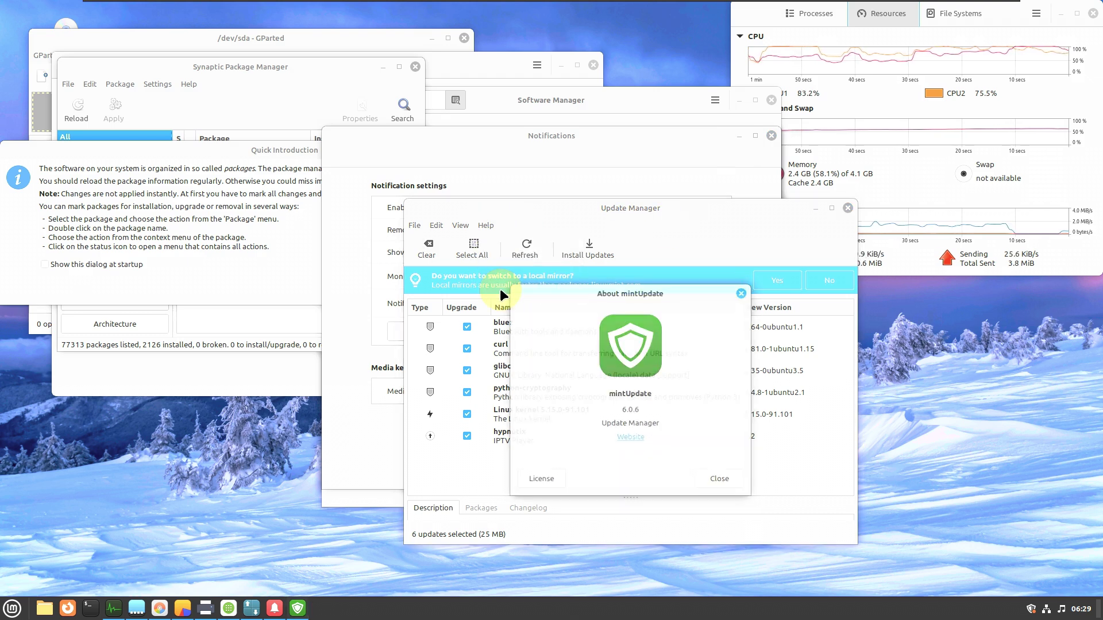
click(720, 479)
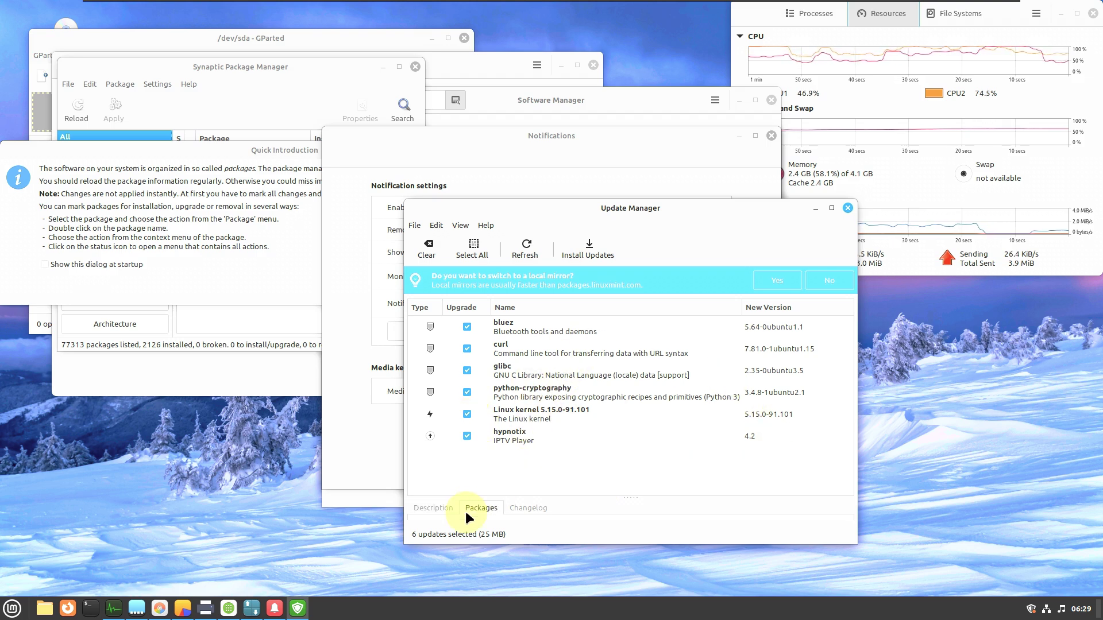
click(522, 505)
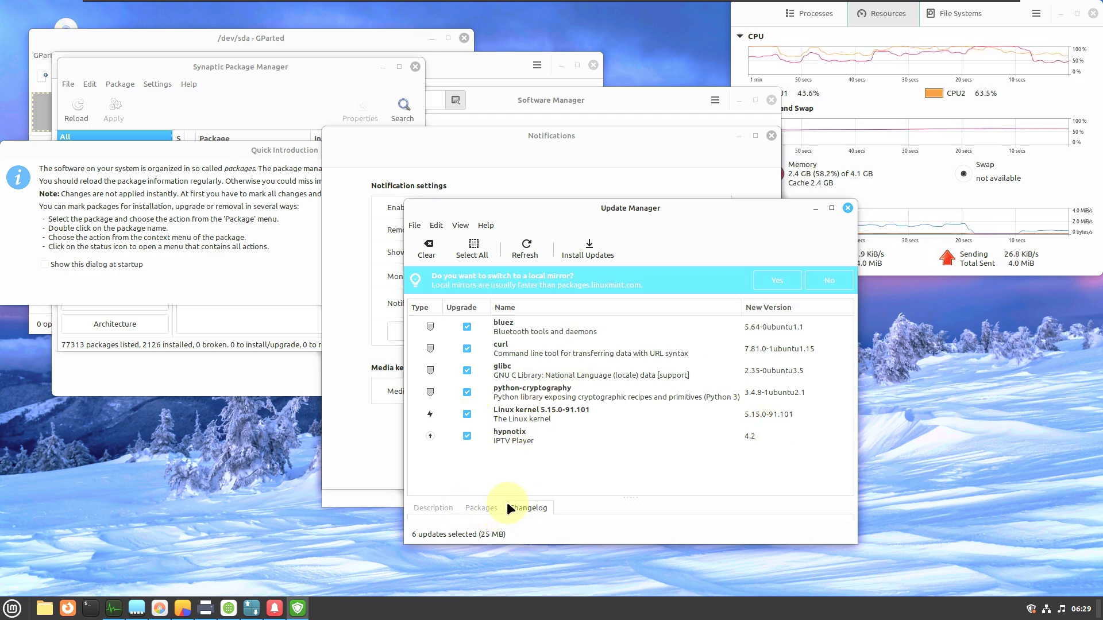
click(821, 280)
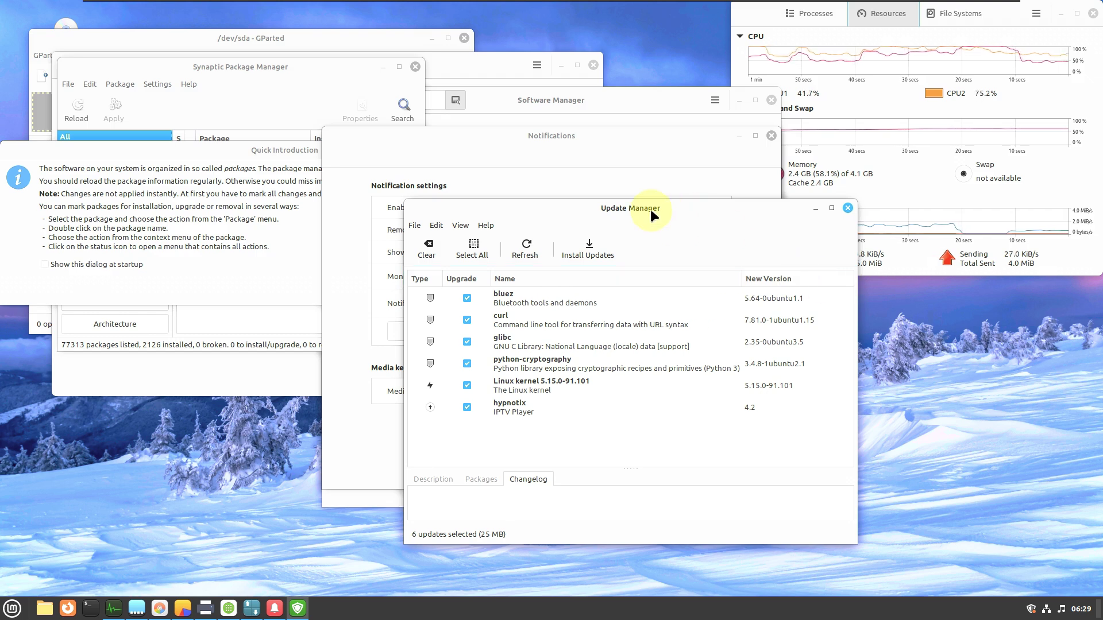
View Update Manager's version information again and close Update Manager
click(484, 225)
click(494, 287)
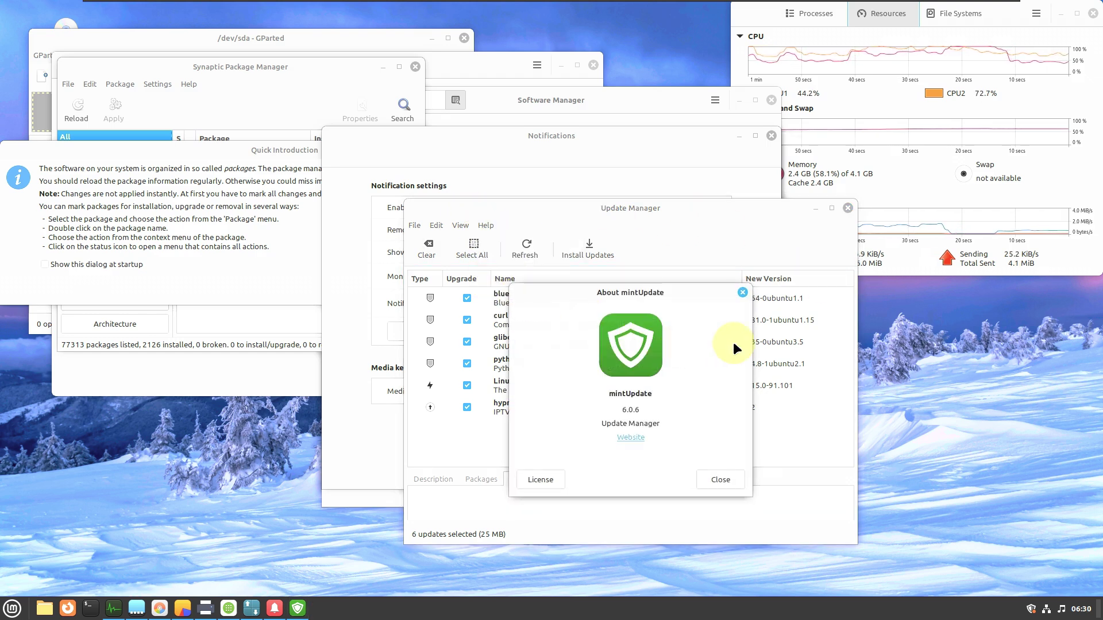
click(743, 291)
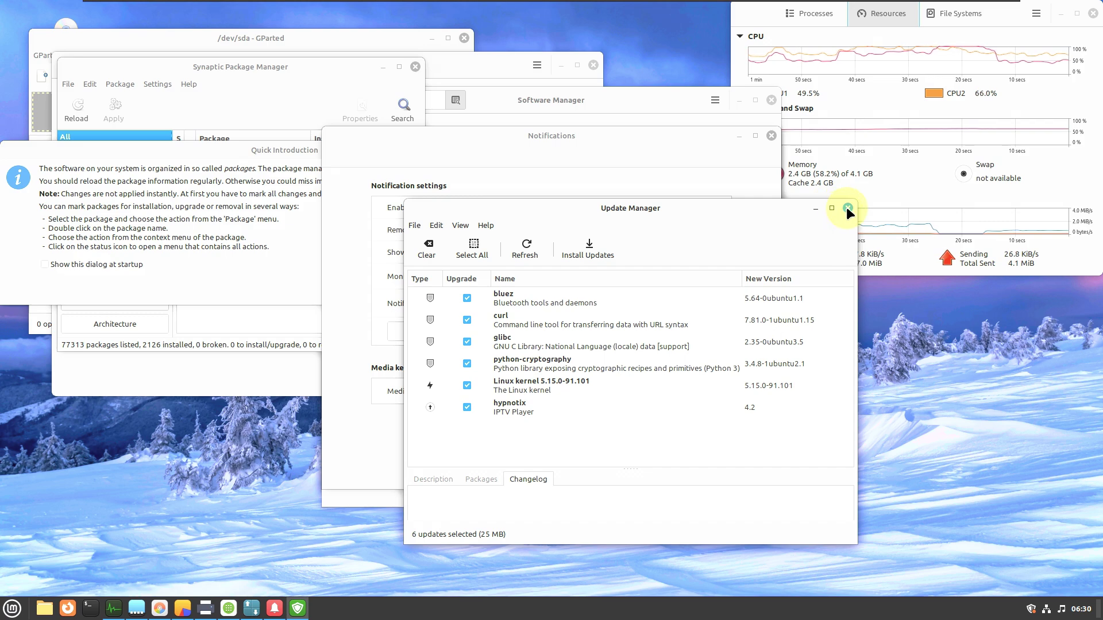
click(848, 208)
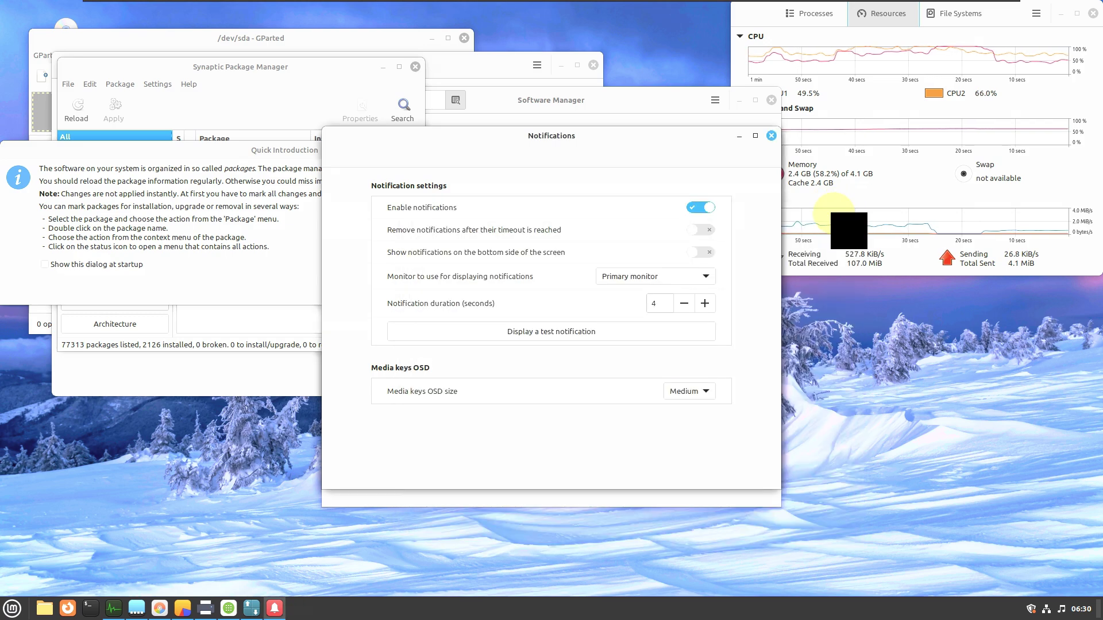
Close Notifications and show the version information of Software Manager
click(761, 133)
click(715, 100)
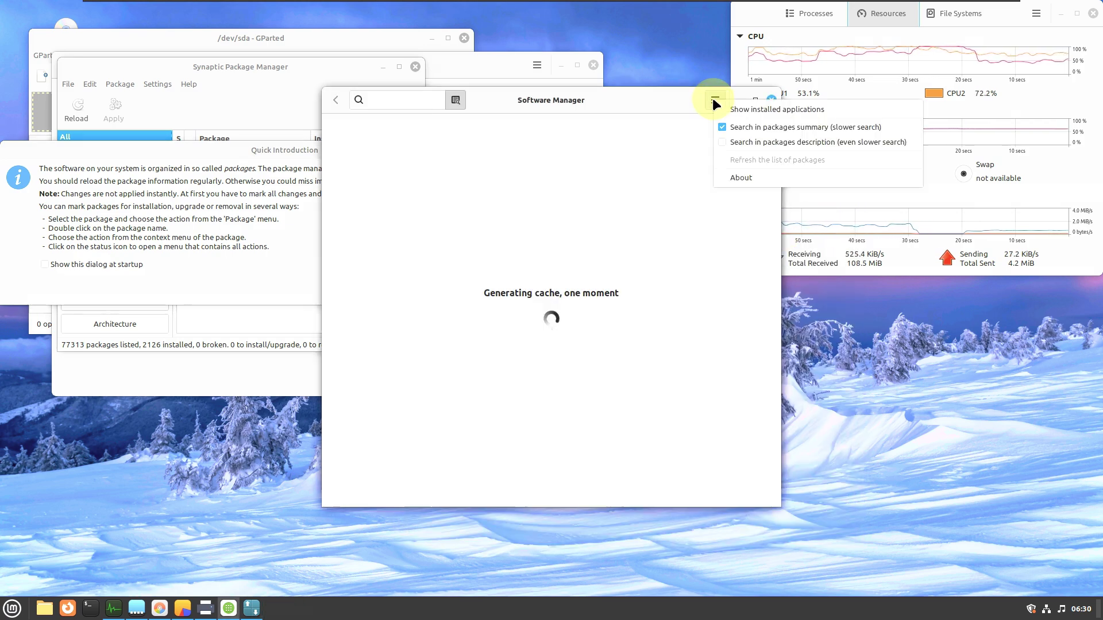
click(723, 197)
Dismiss Synaptic's Quick Introduction and maximize its window with an enlarged package list sorted by status
click(279, 227)
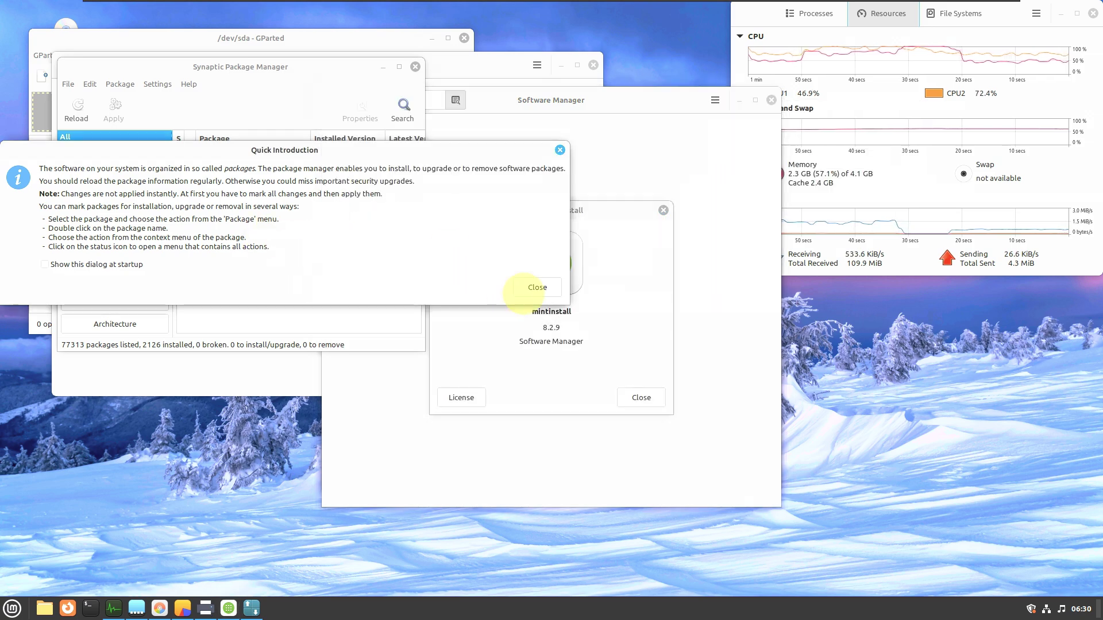
click(517, 287)
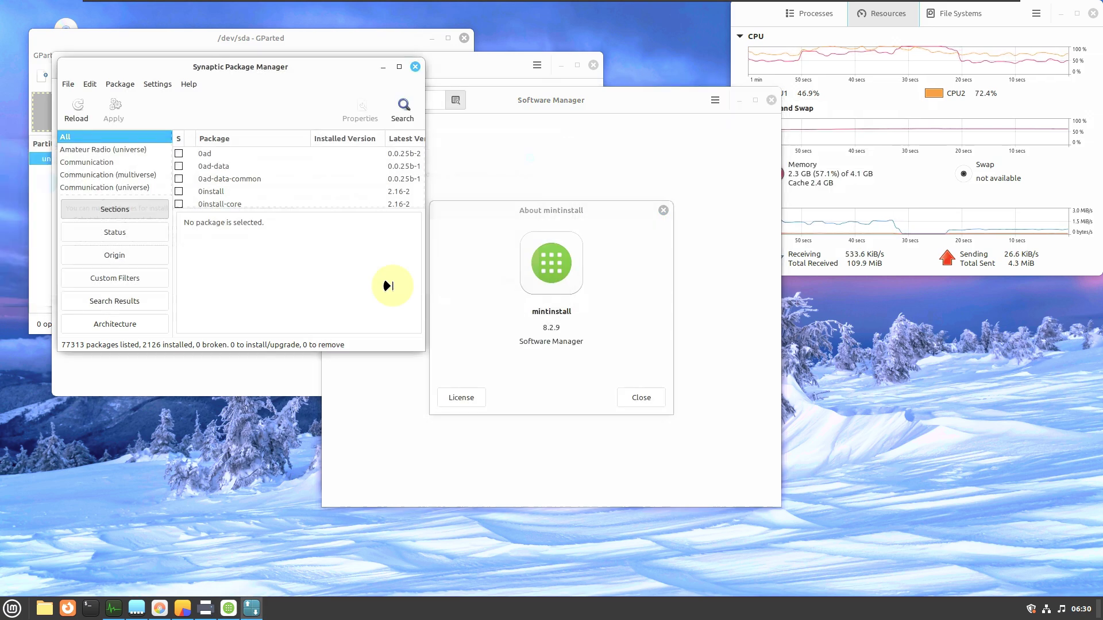
click(397, 67)
drag(522, 266, 520, 543)
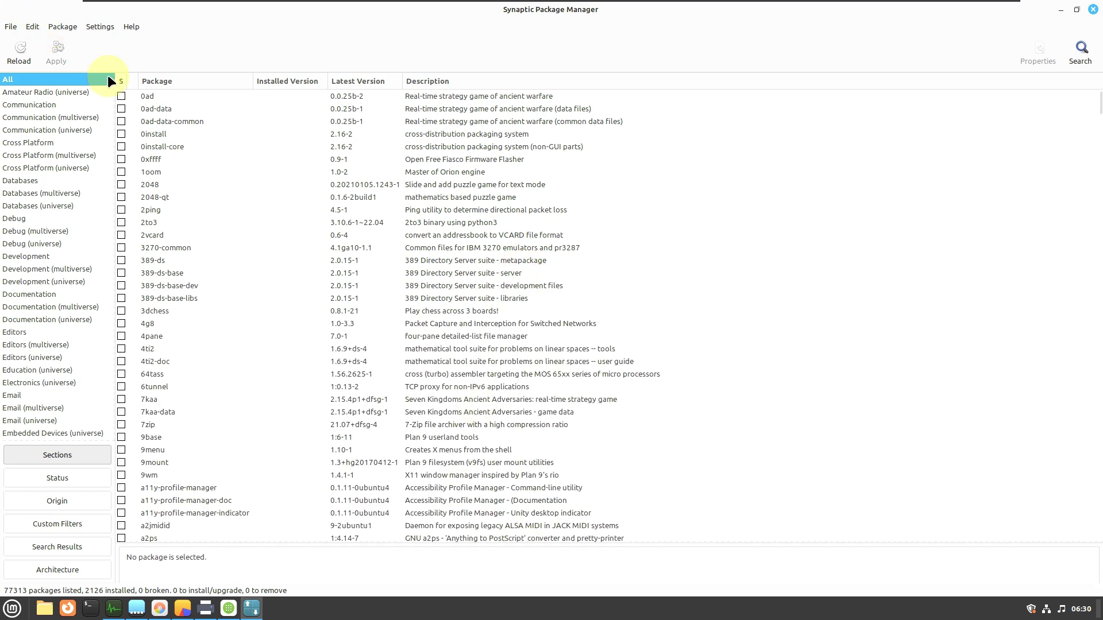
click(119, 80)
Check Synaptic's version information and browse through its package list
click(136, 28)
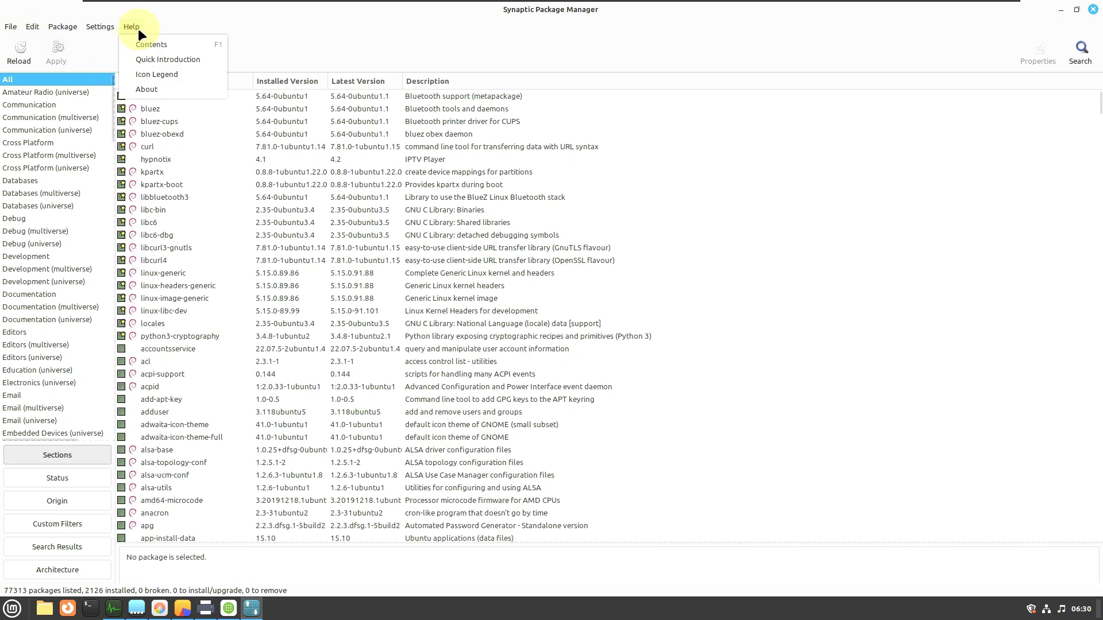
click(146, 88)
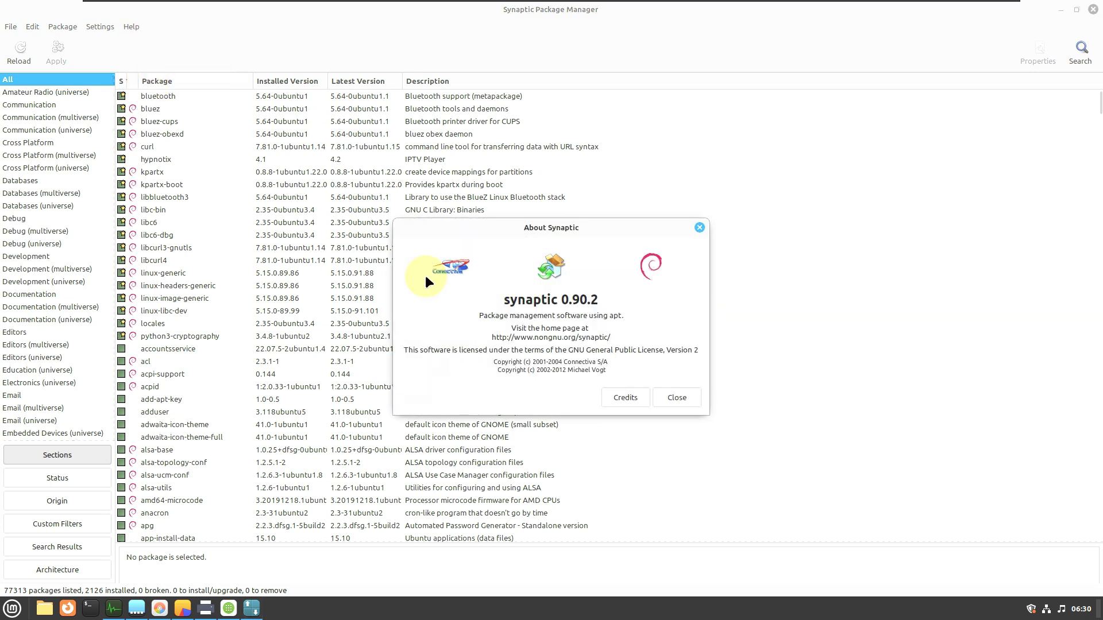
click(677, 397)
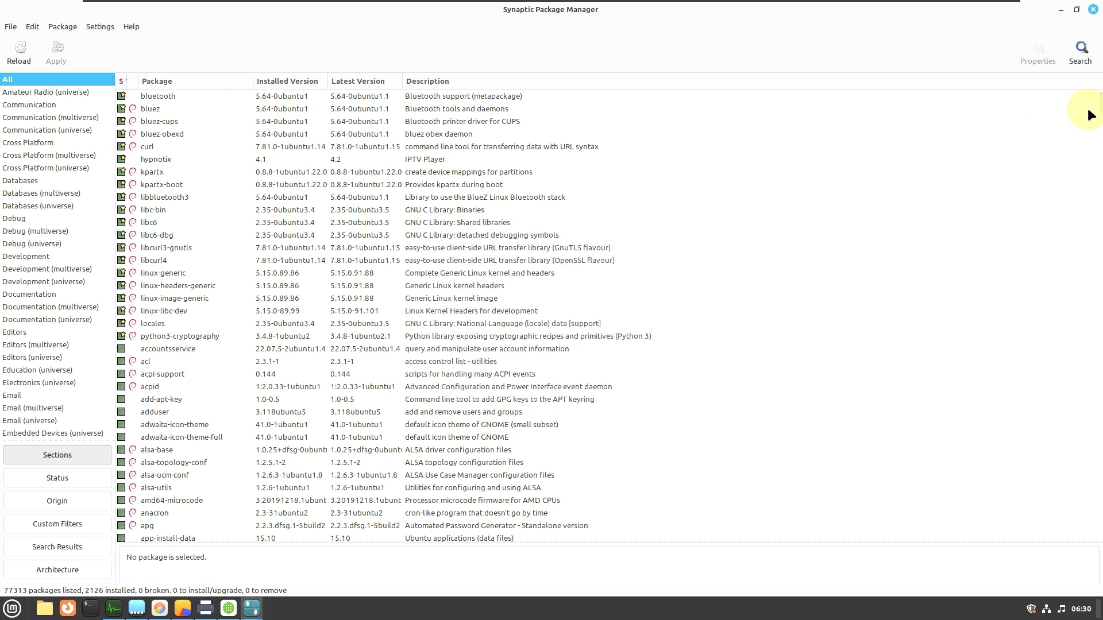
drag(1099, 113, 1098, 299)
drag(1095, 383, 1076, 87)
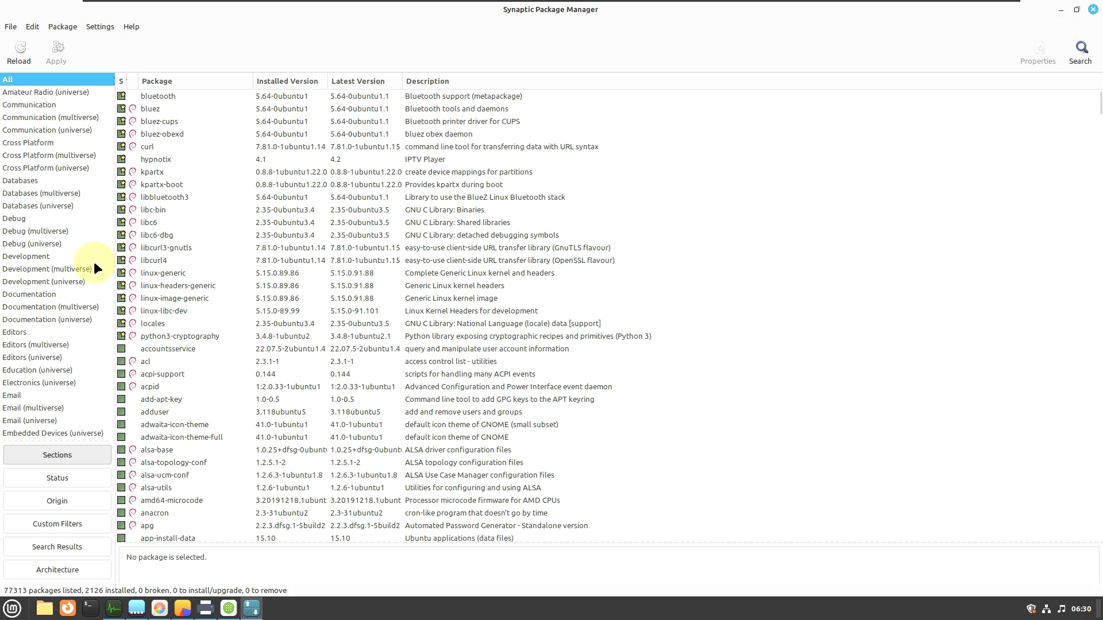
View Synaptic Package Manager's version information again and close Synaptic
click(130, 29)
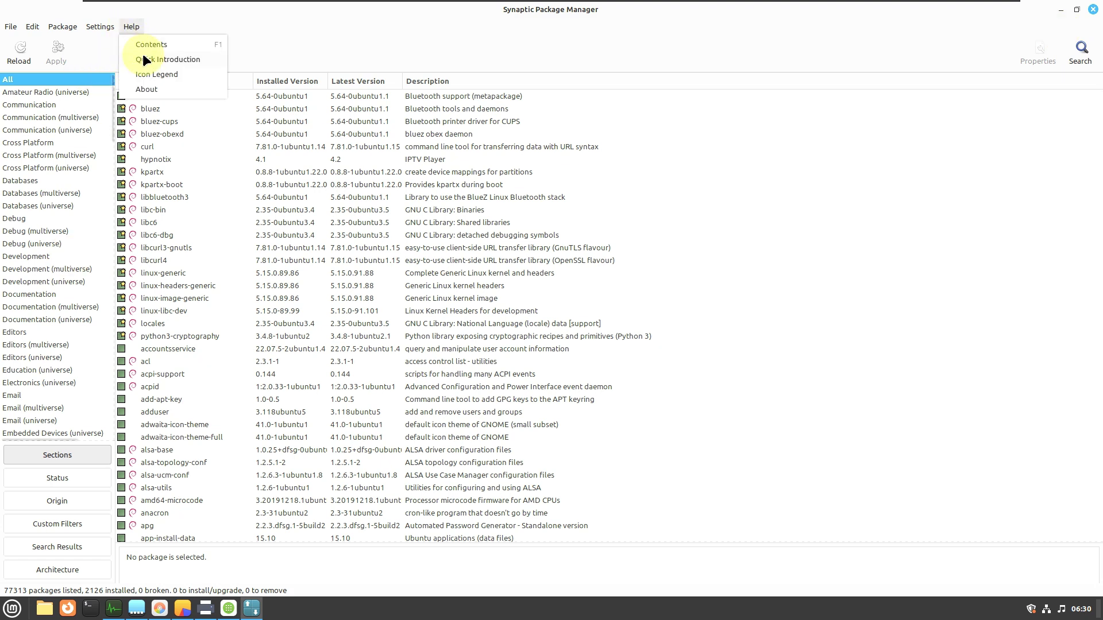
click(147, 89)
click(678, 397)
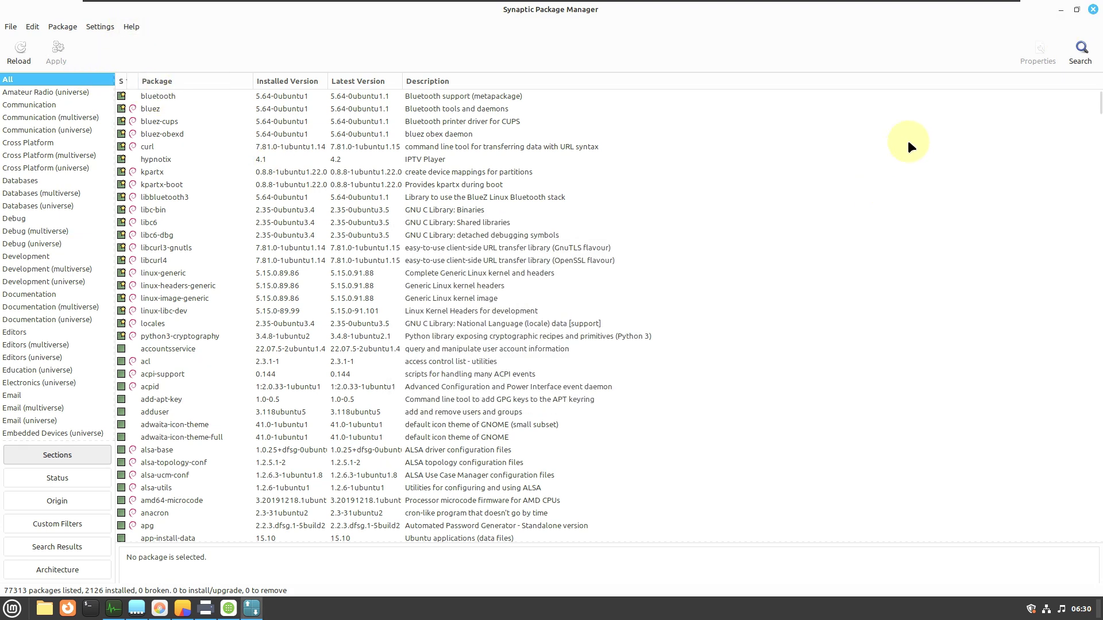
click(1092, 11)
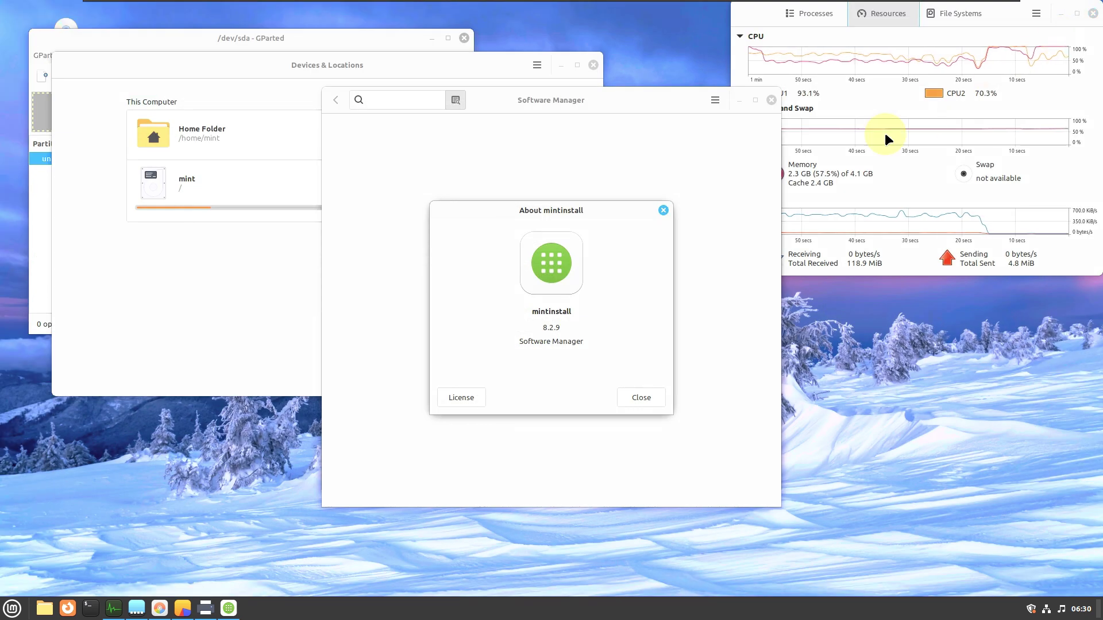
Bring Disk Usage Analyzer to the front, view its version information and close it
click(281, 165)
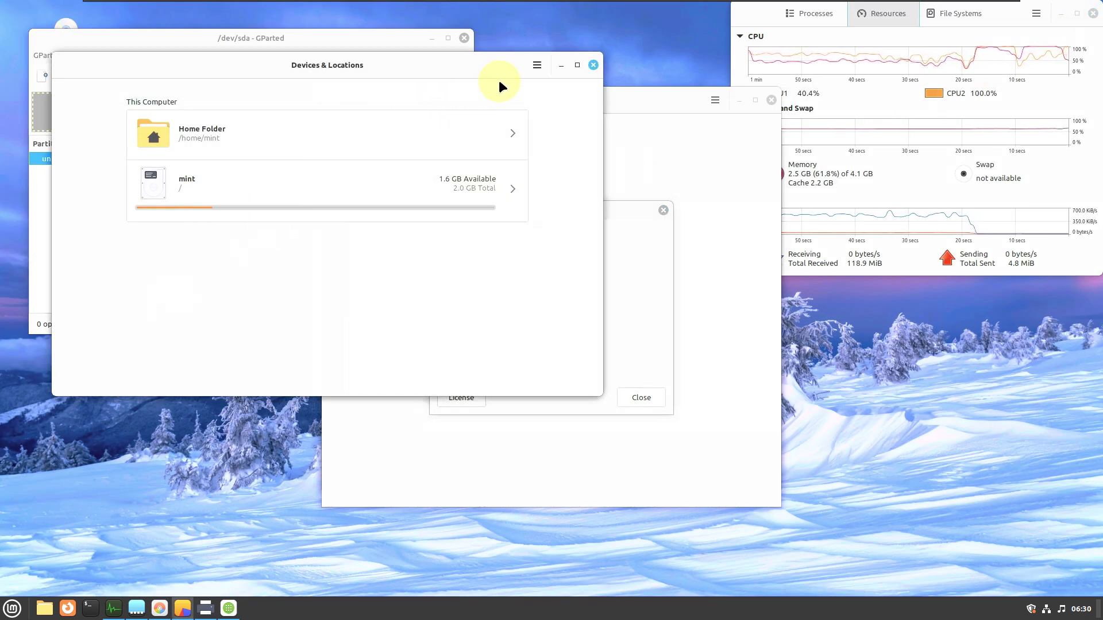
click(536, 65)
click(528, 166)
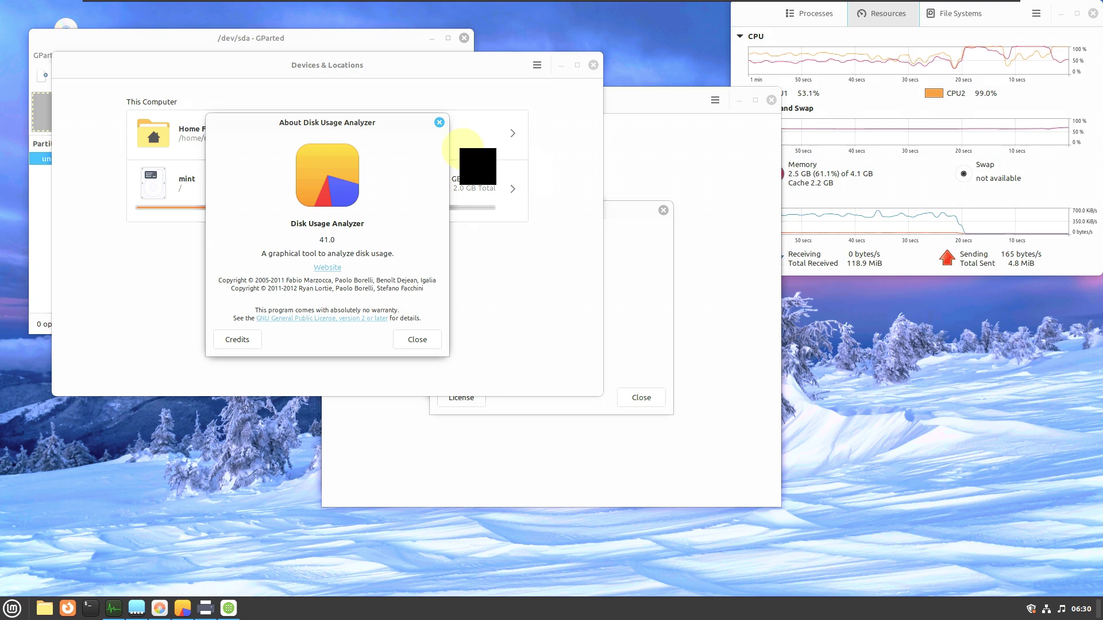
click(439, 122)
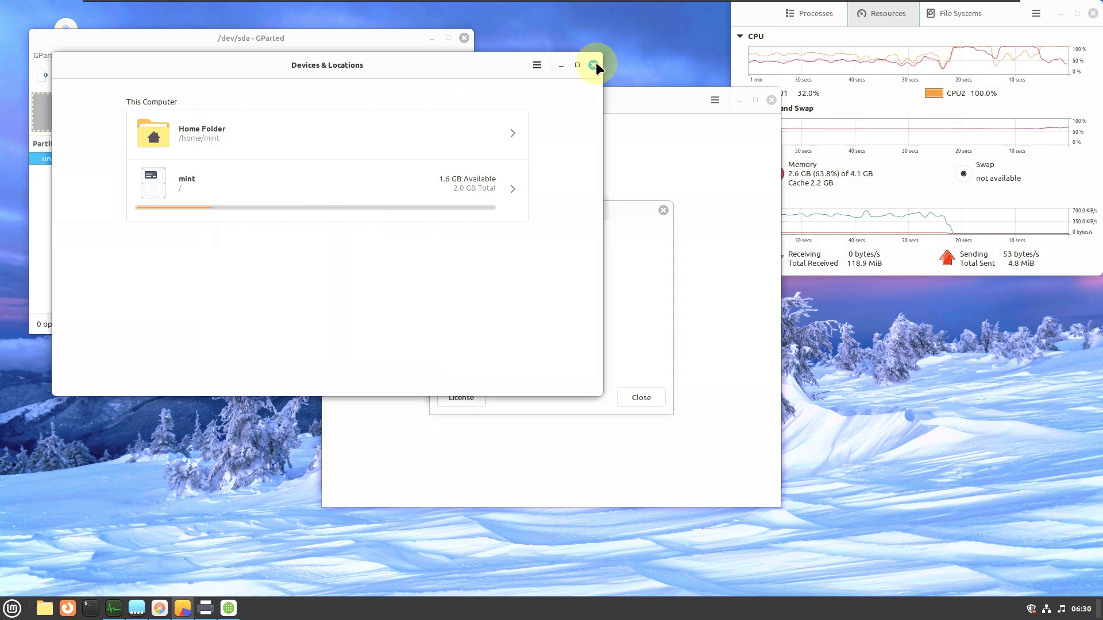
click(594, 65)
View GParted's version information and close GParted
click(248, 229)
click(196, 56)
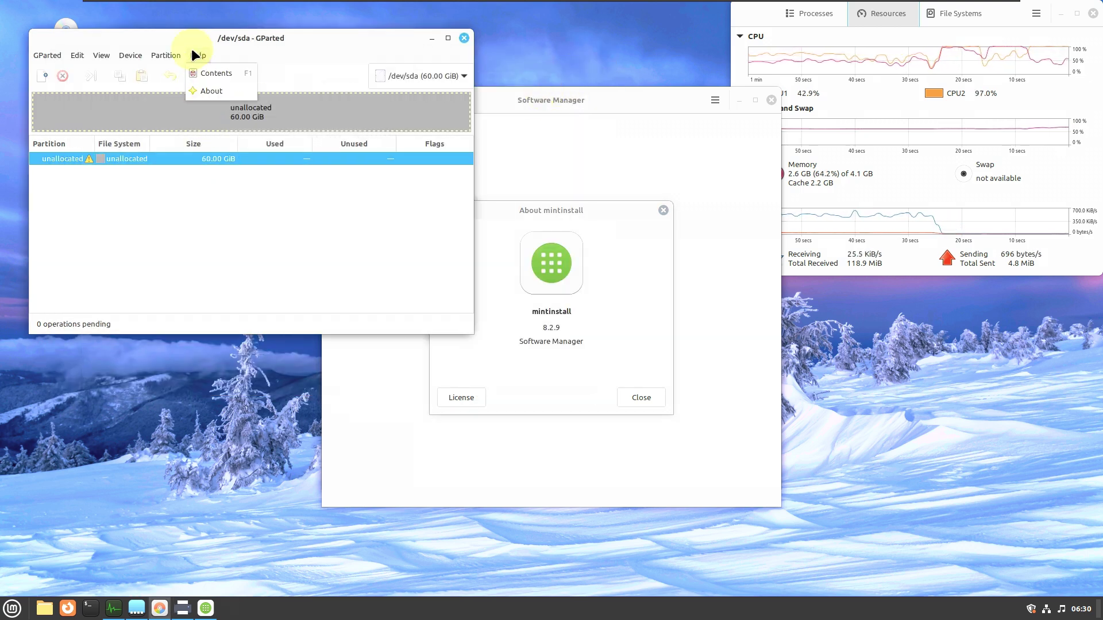
click(204, 96)
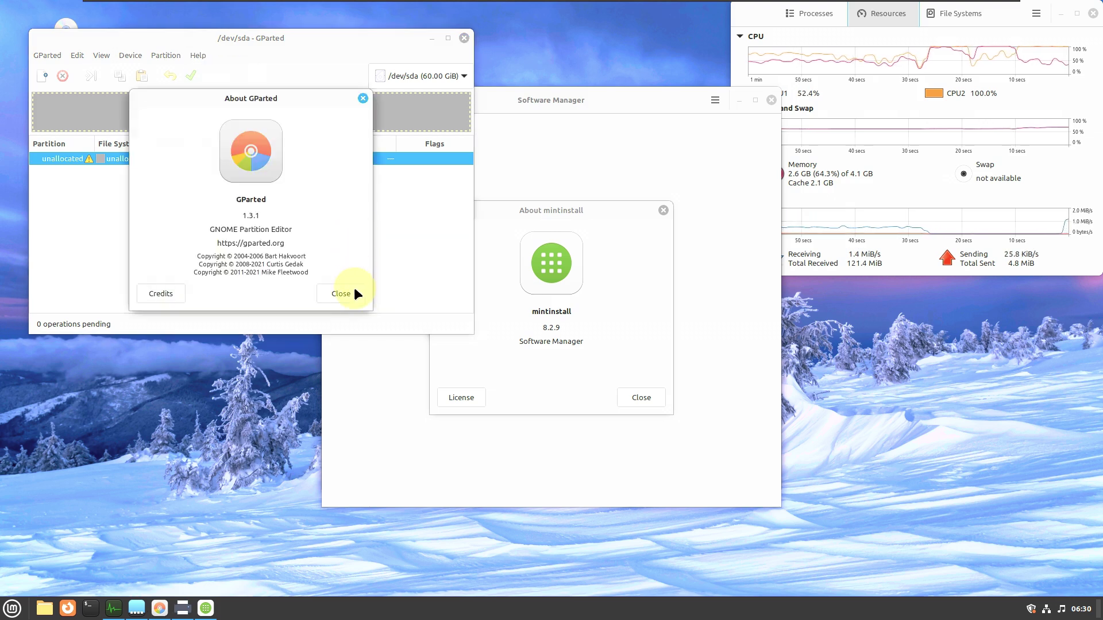
click(354, 289)
click(465, 34)
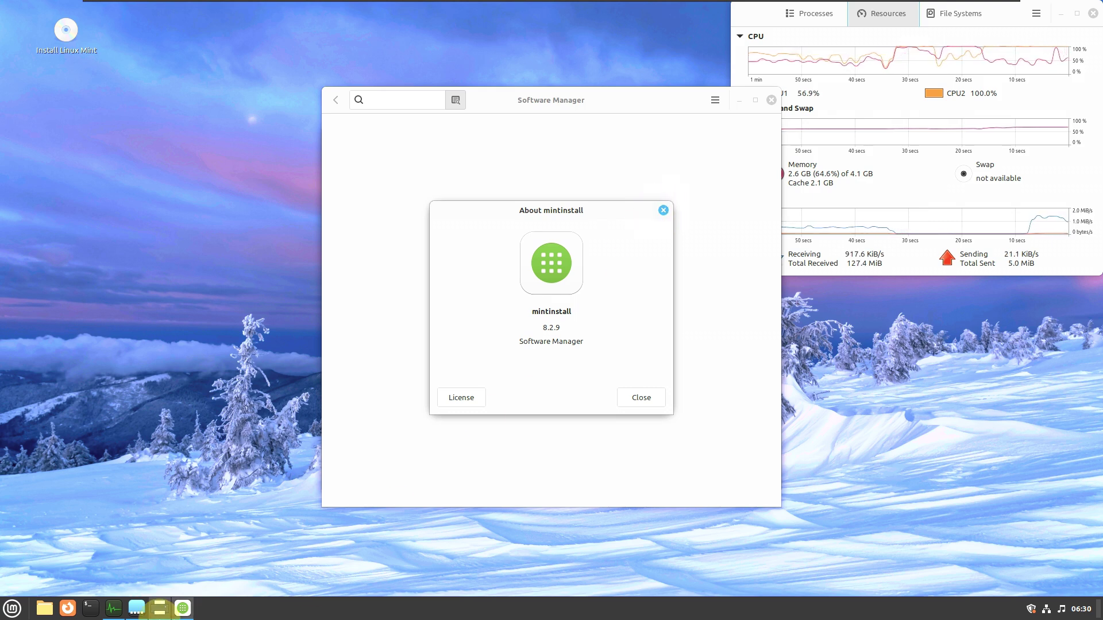
Move the Printers window clear of Software Manager, check its version information and printer-adding options, and close it
click(160, 608)
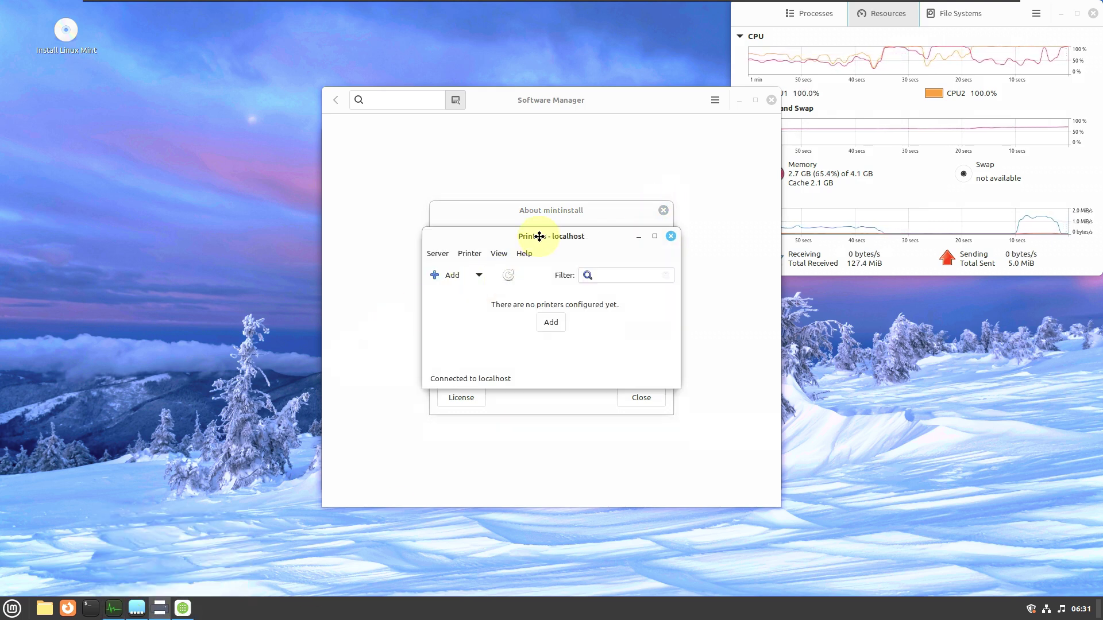
drag(539, 235, 144, 167)
click(121, 186)
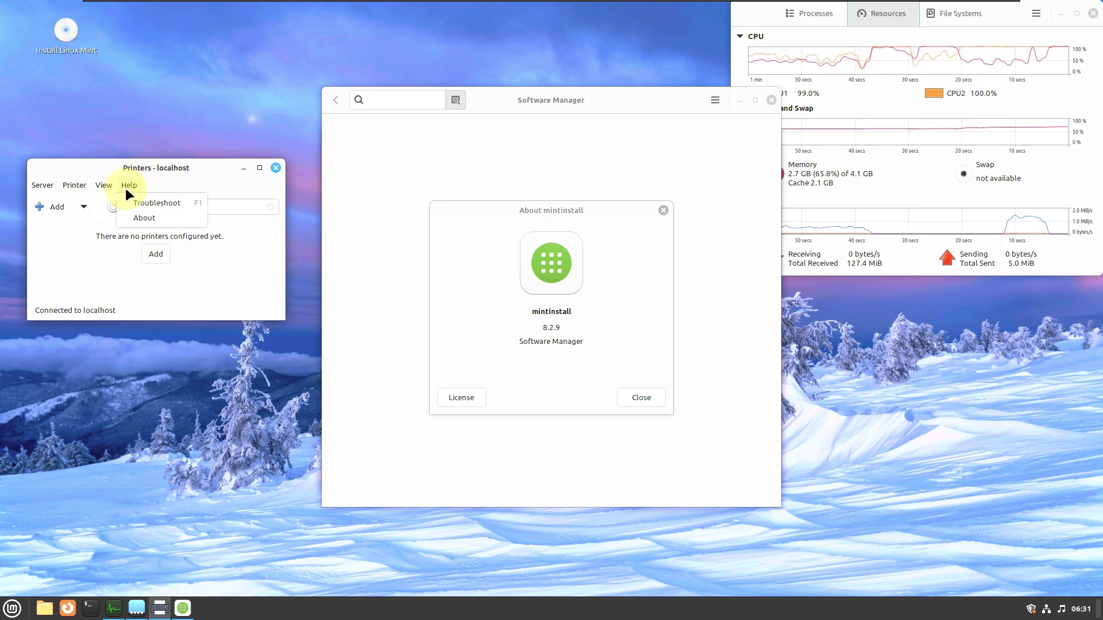
click(132, 211)
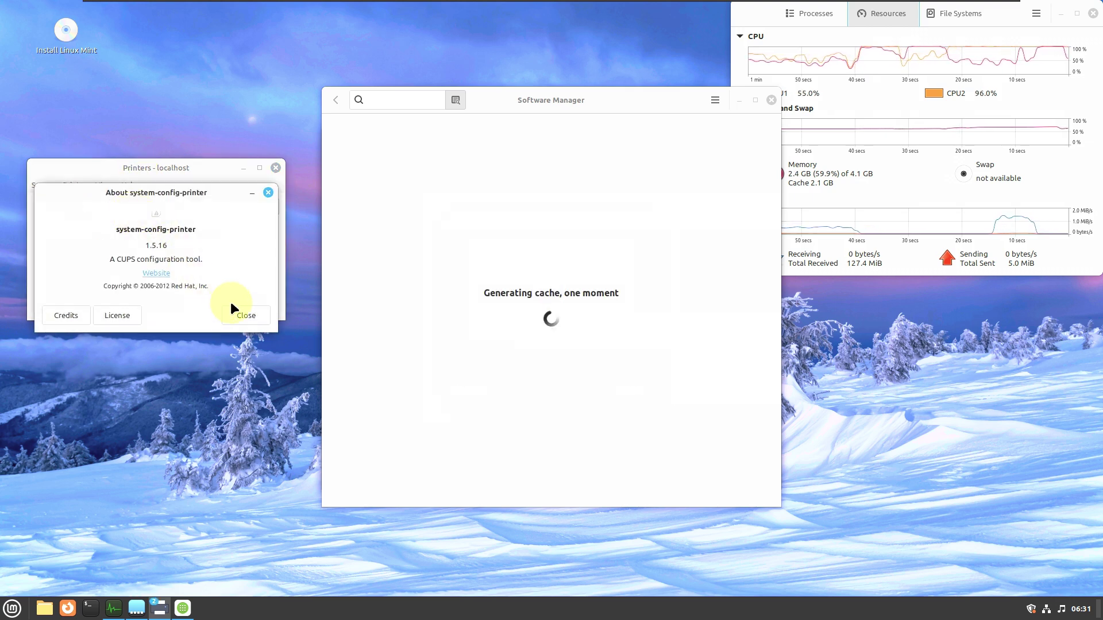
click(245, 315)
click(78, 205)
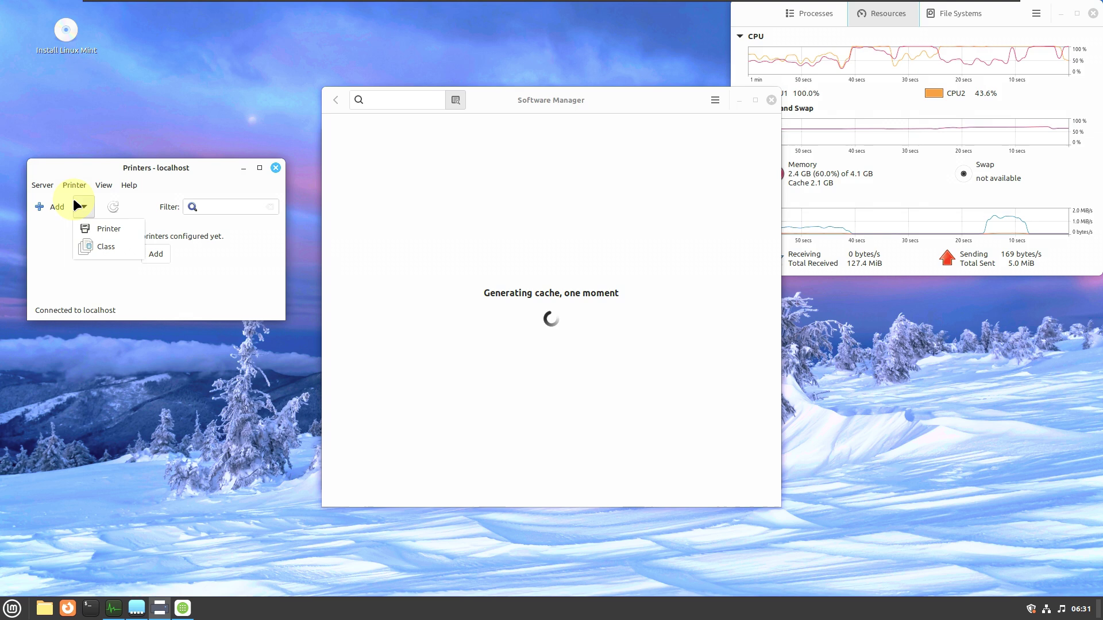
click(188, 166)
click(275, 168)
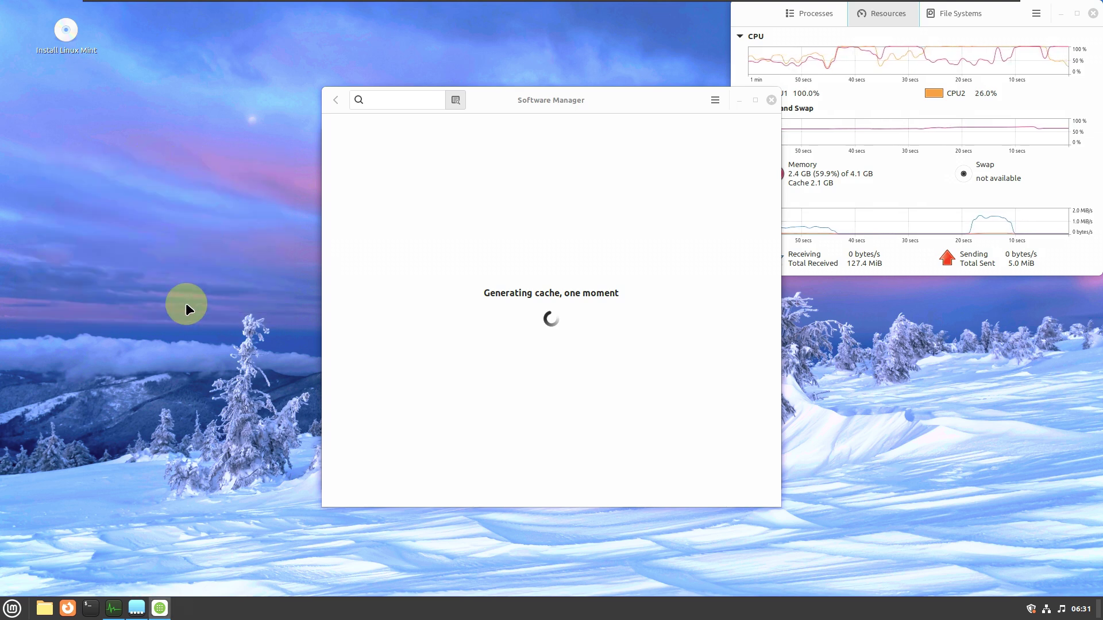
Show the downloadable applets in the Applets window and maximize it
click(137, 610)
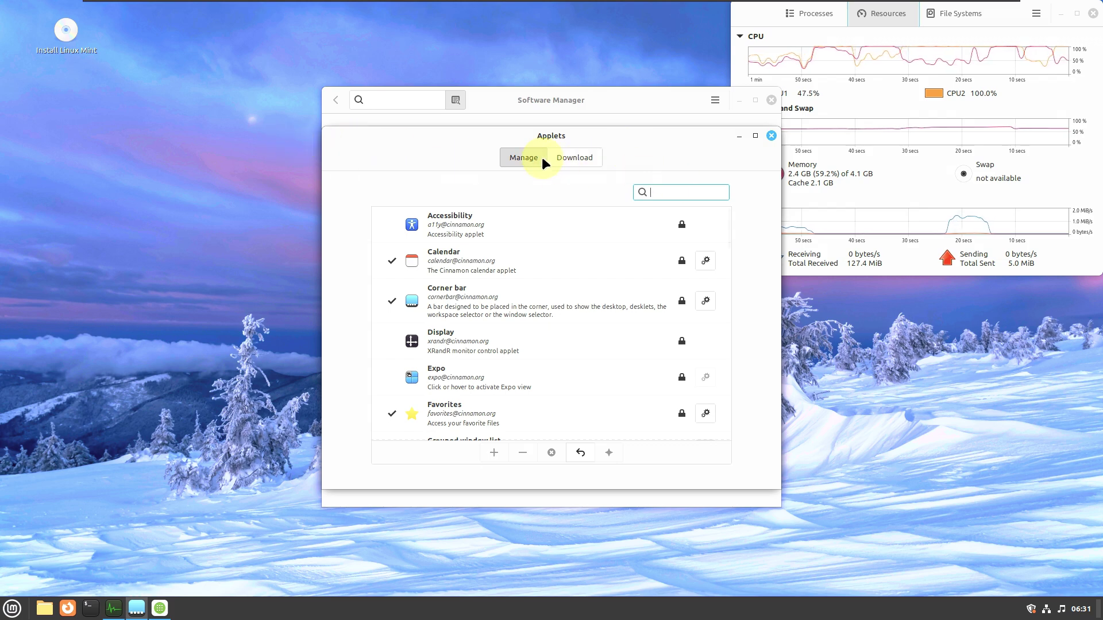
click(566, 158)
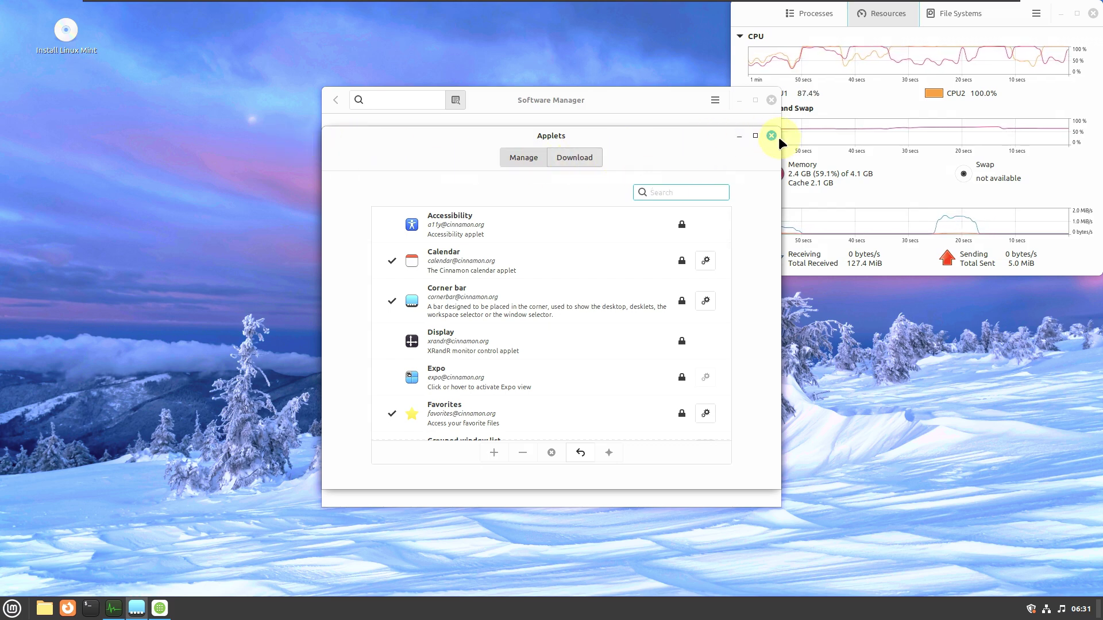
click(755, 136)
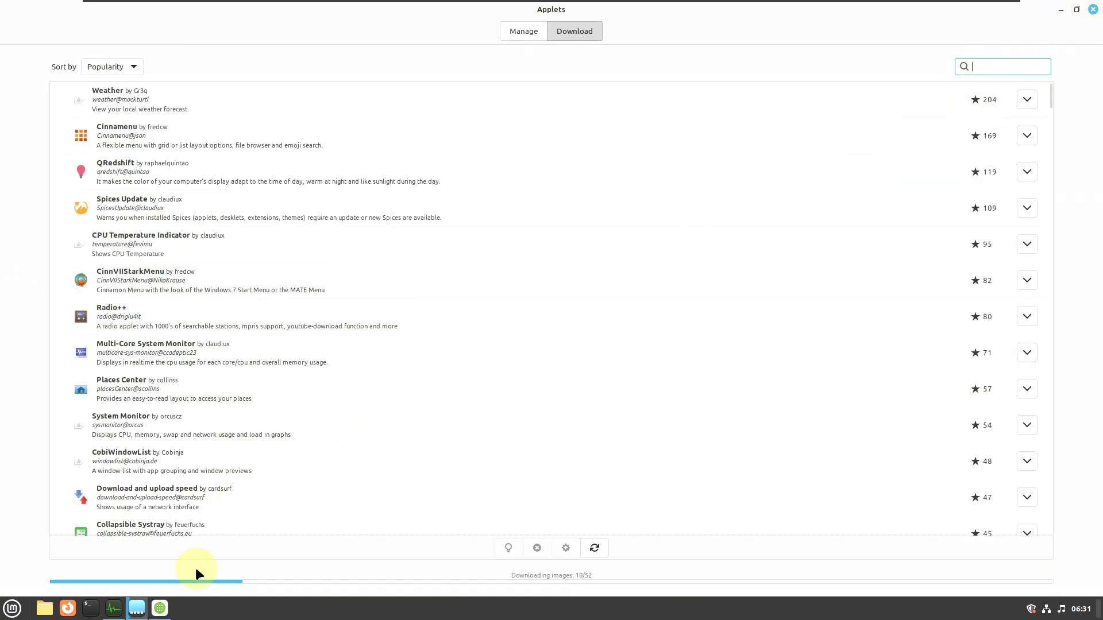
Switch to Software Manager, maximize its window and view its version information
click(161, 607)
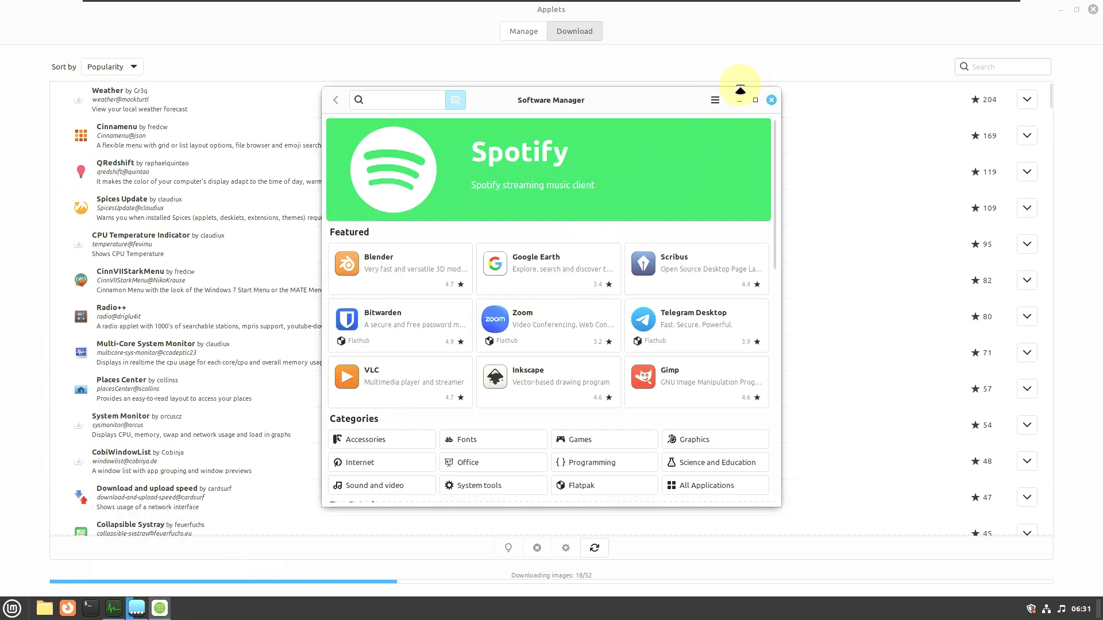
click(754, 100)
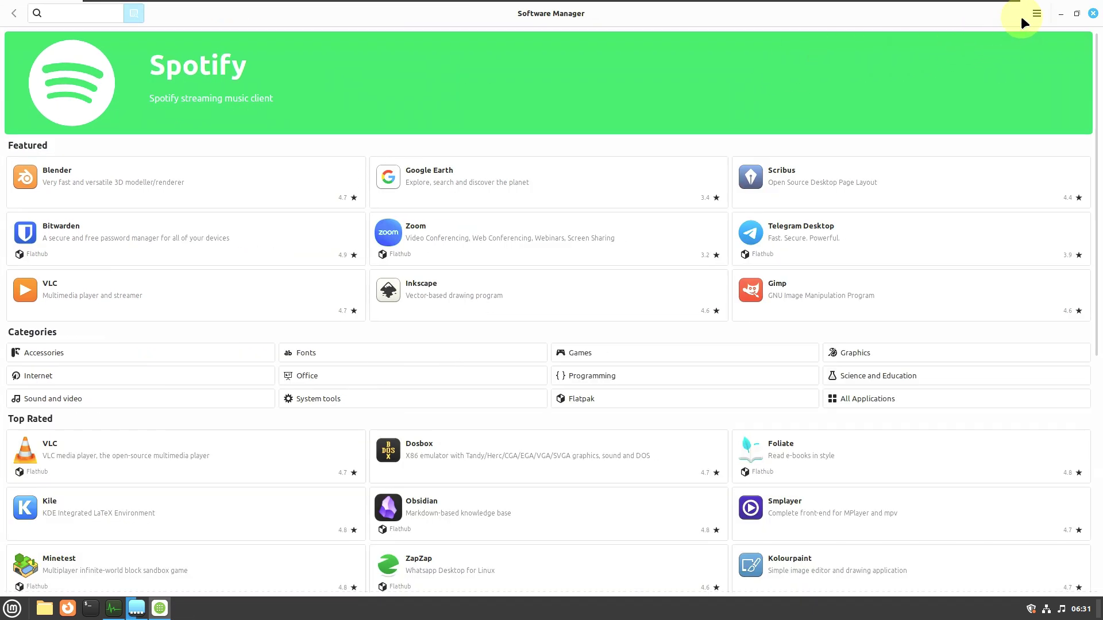
click(1036, 14)
click(959, 89)
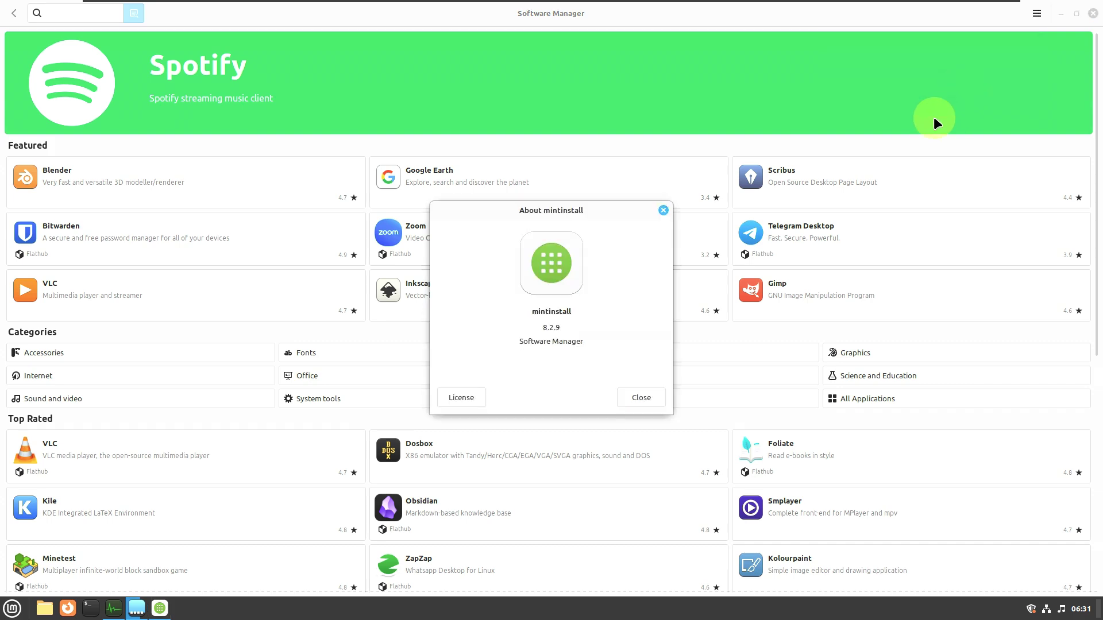
click(631, 398)
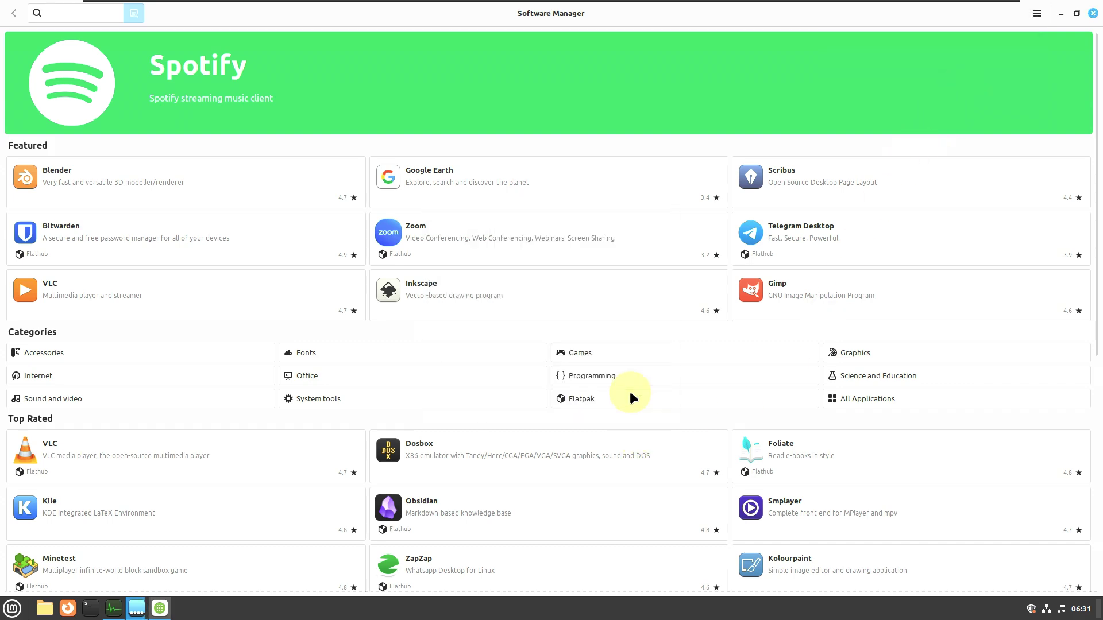
Open Krita from the Top Rated applications, switch its source from Flatpak (Flathub) to System Package, and return to the overview
scroll(695, 345, down, 10)
scroll(694, 343, down, 1)
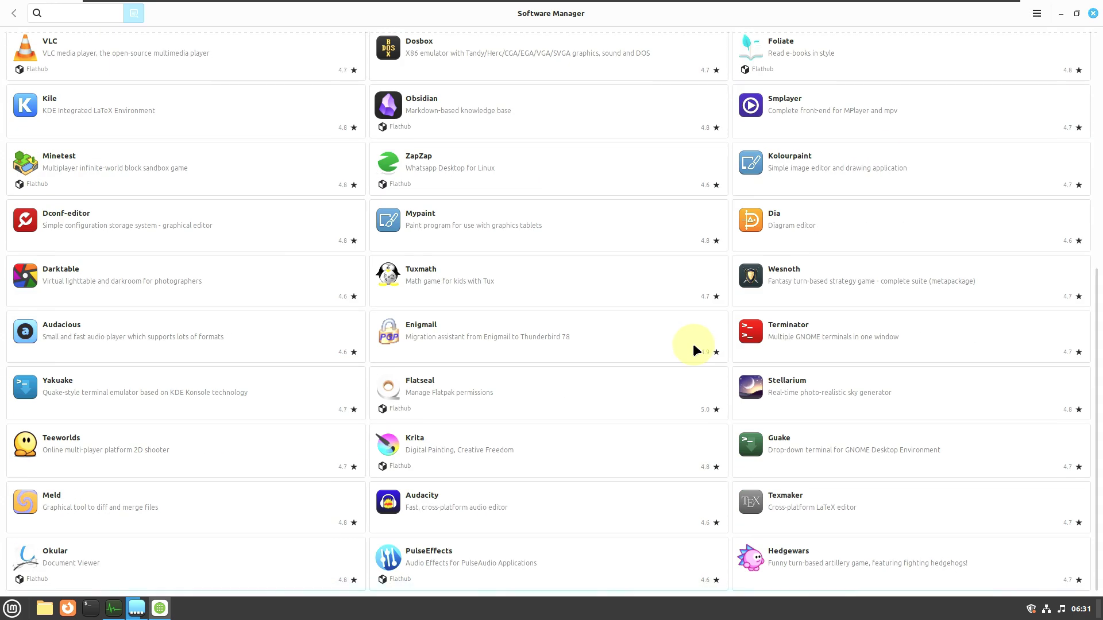
click(619, 443)
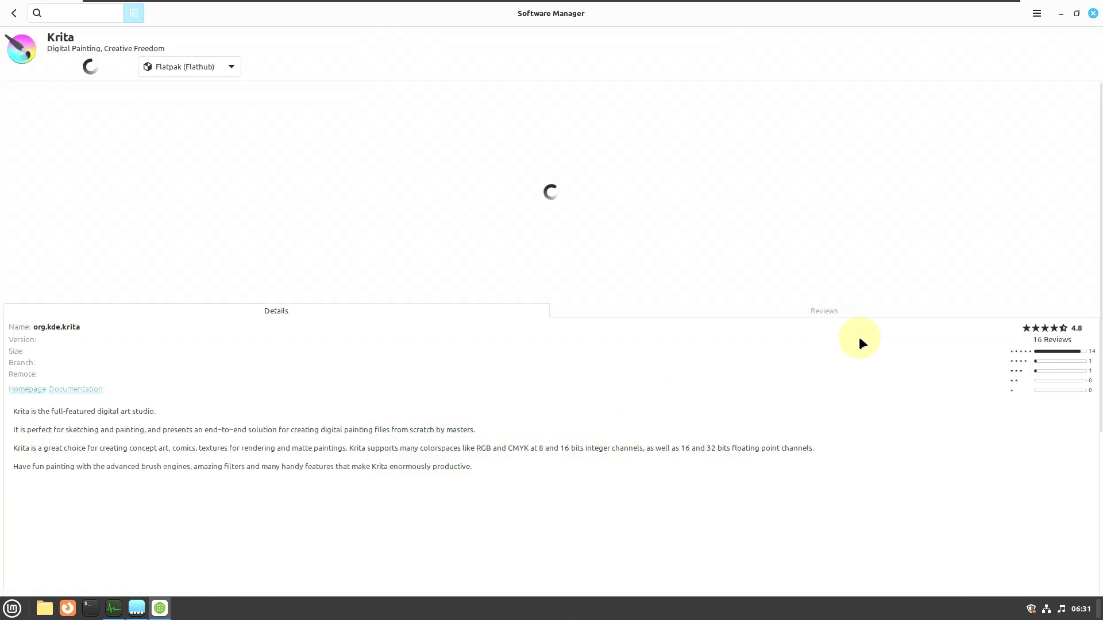
click(217, 67)
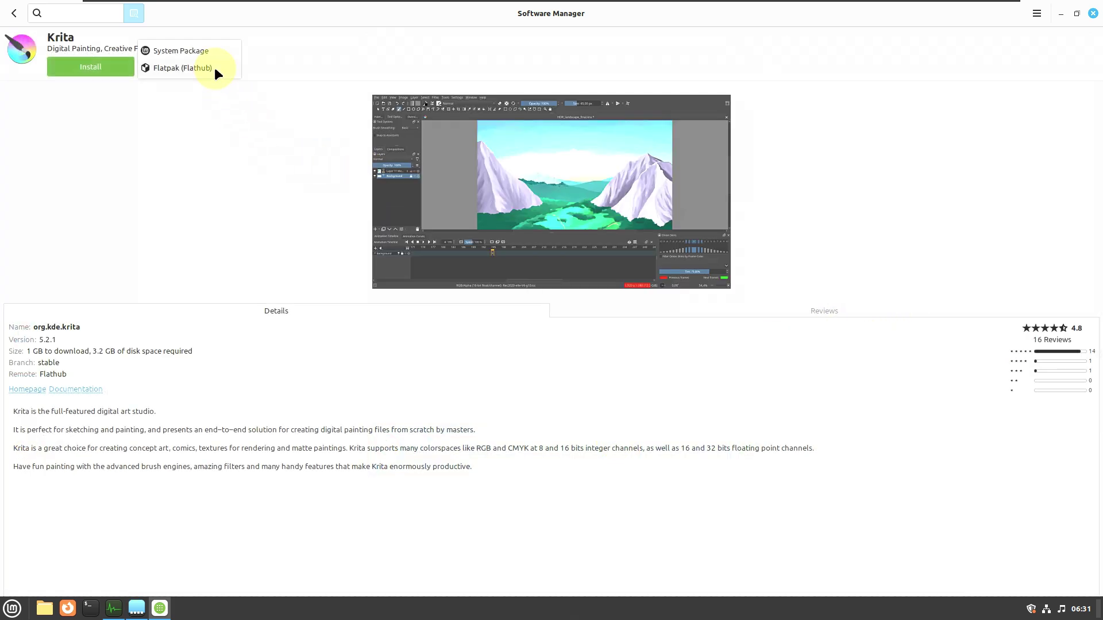
click(216, 52)
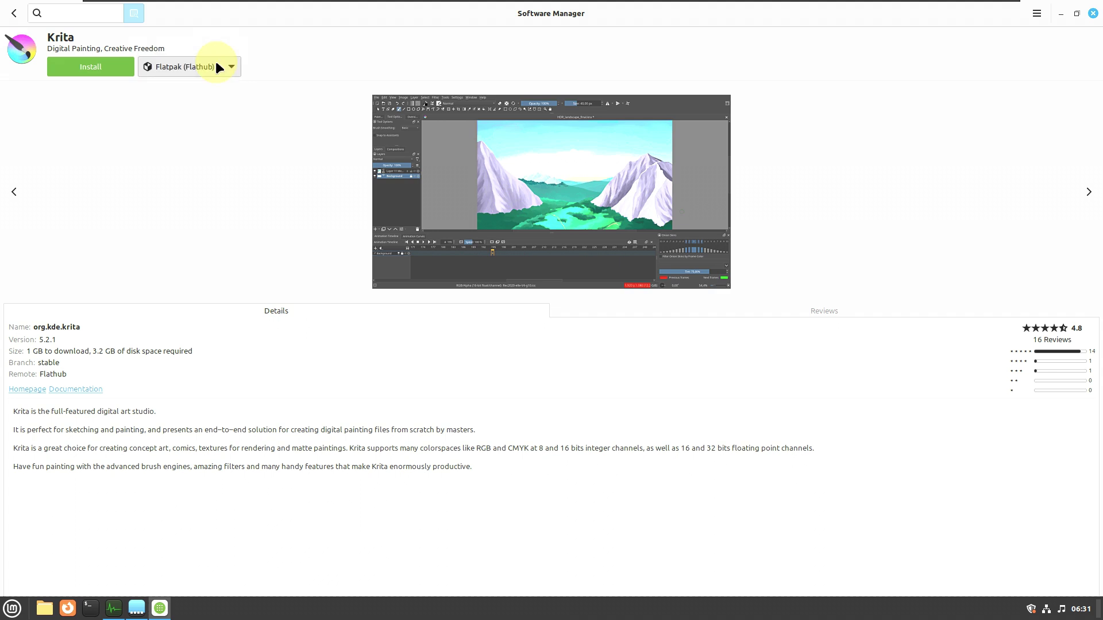
click(205, 85)
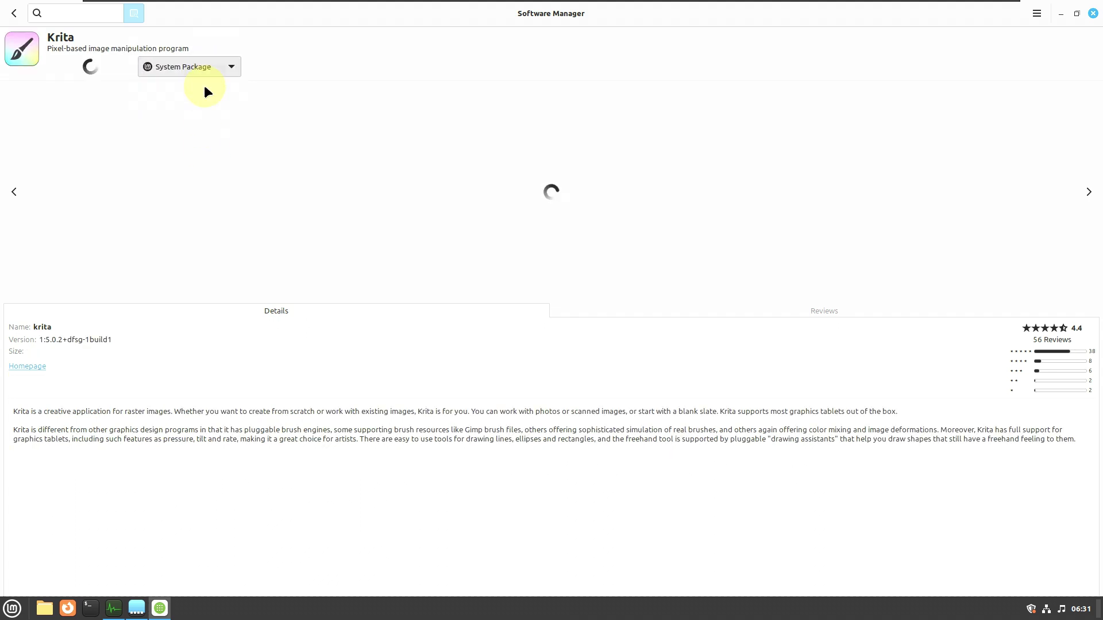
click(14, 13)
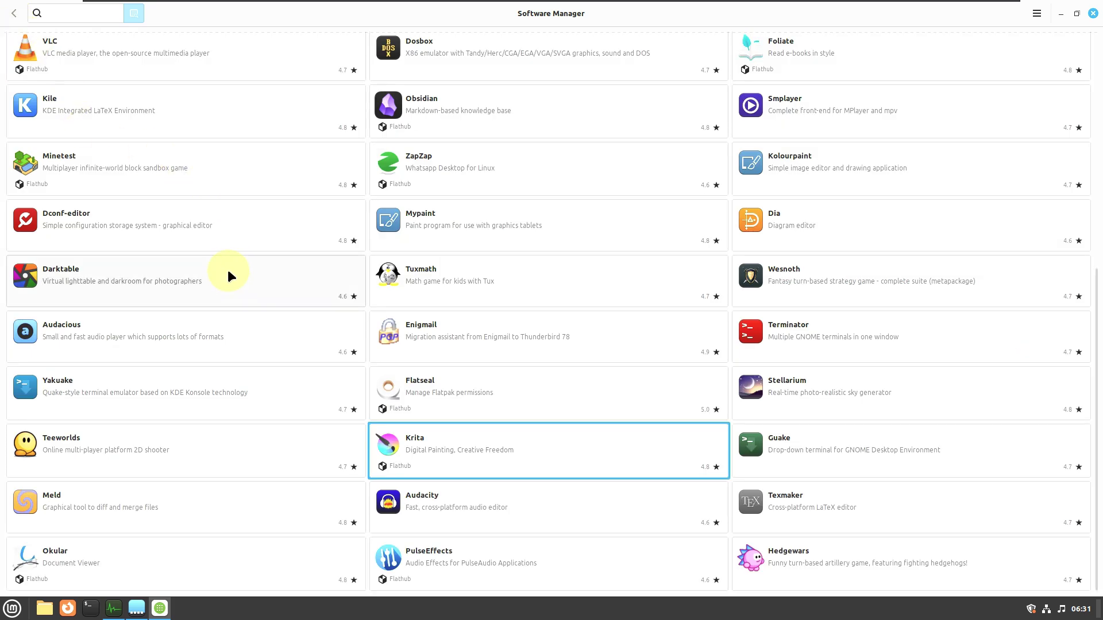
Check Darktable's available package sources in Software Manager, and close the Software Manager and Applets windows
click(227, 271)
click(212, 63)
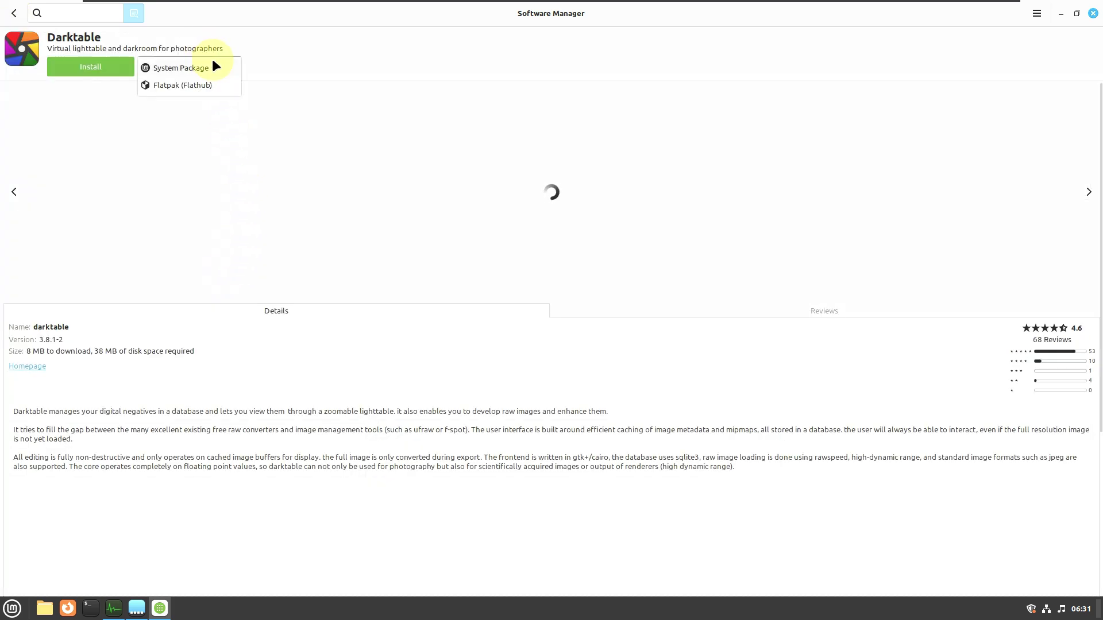
click(345, 40)
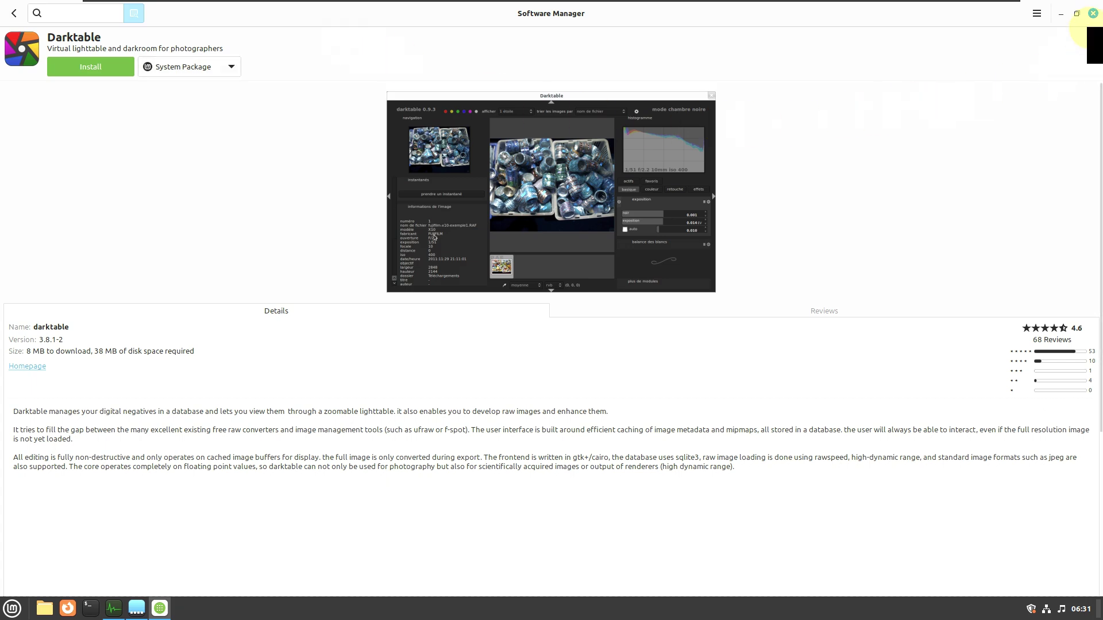
click(1092, 13)
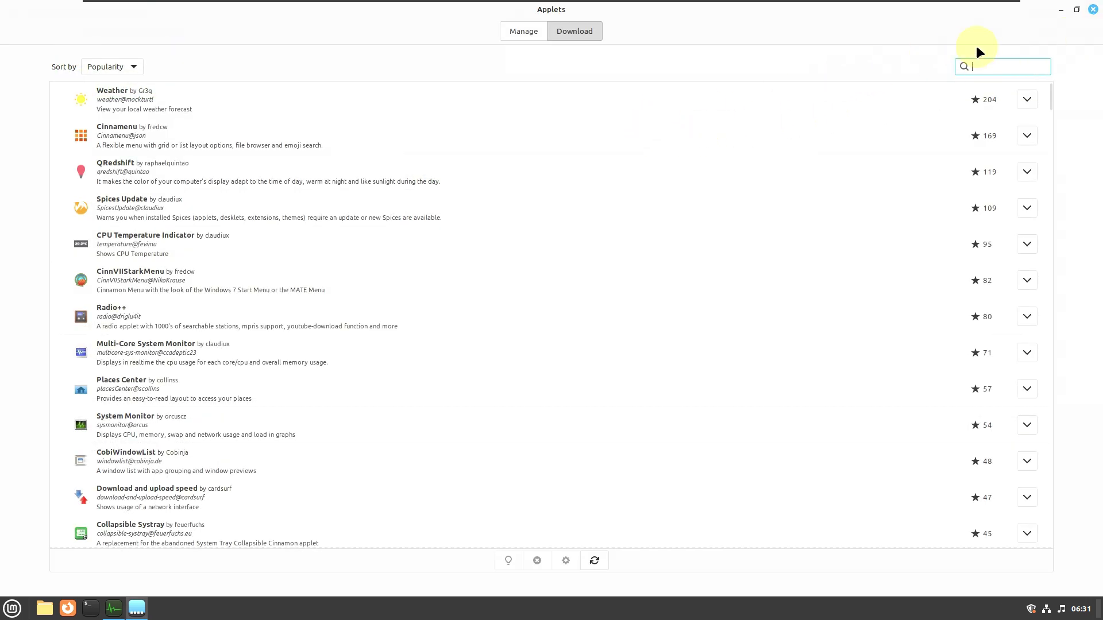
click(1091, 12)
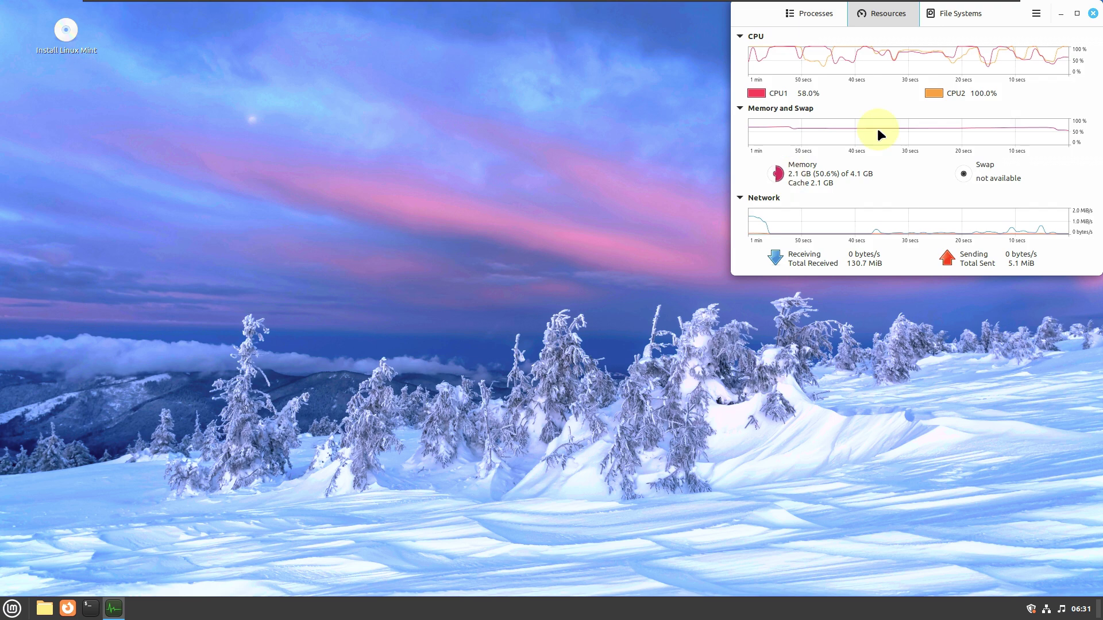
Maximize System Monitor, look through its list of running processes and close it
click(1071, 14)
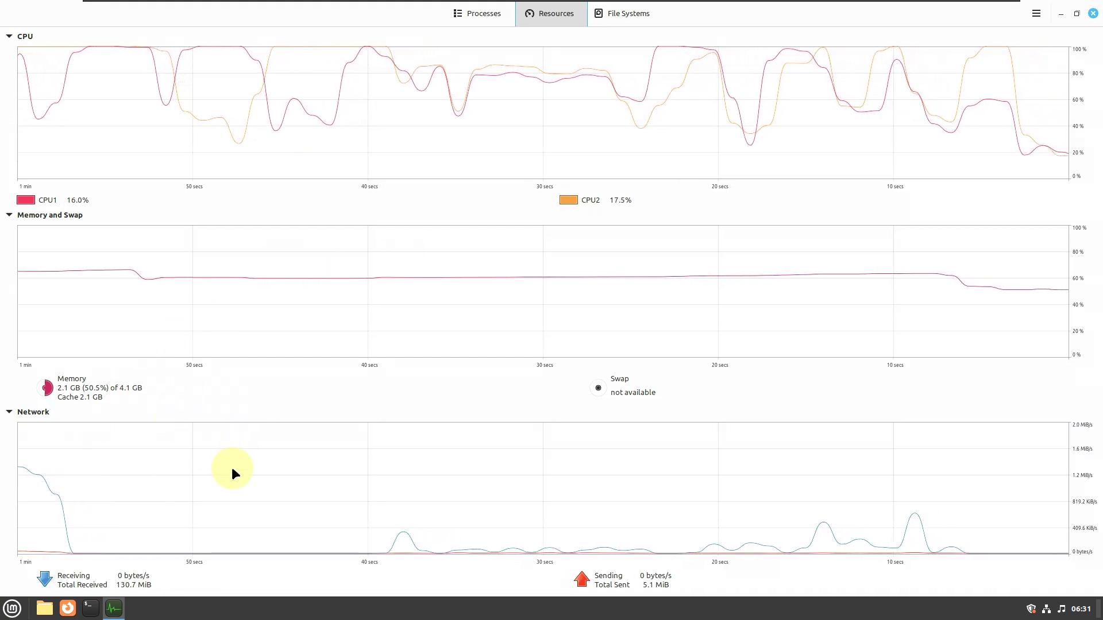
click(459, 20)
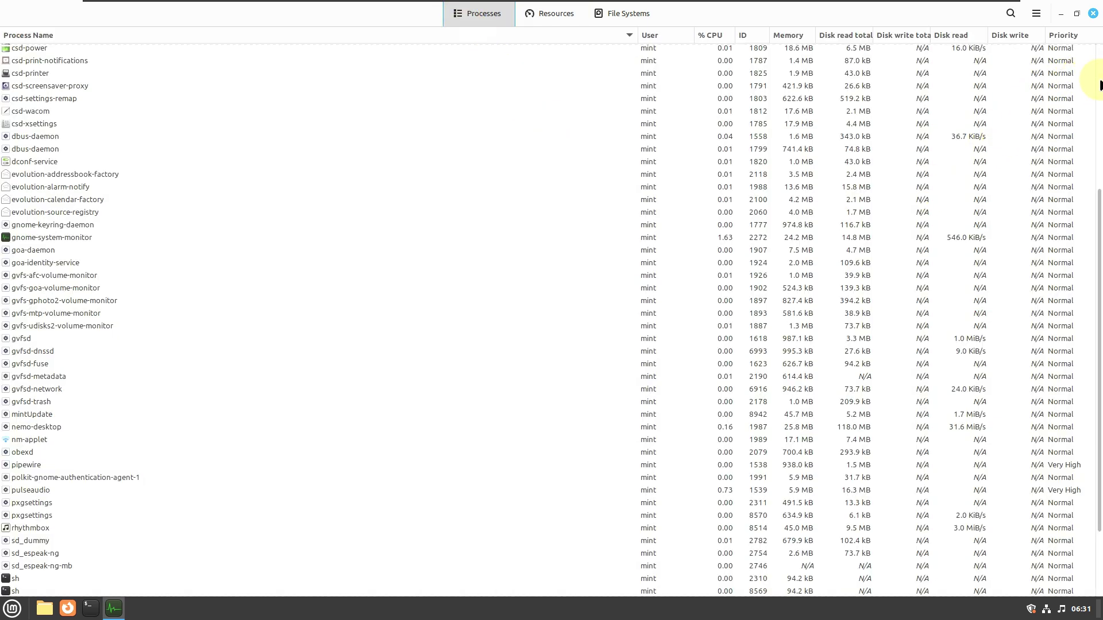
drag(1098, 197, 1079, 307)
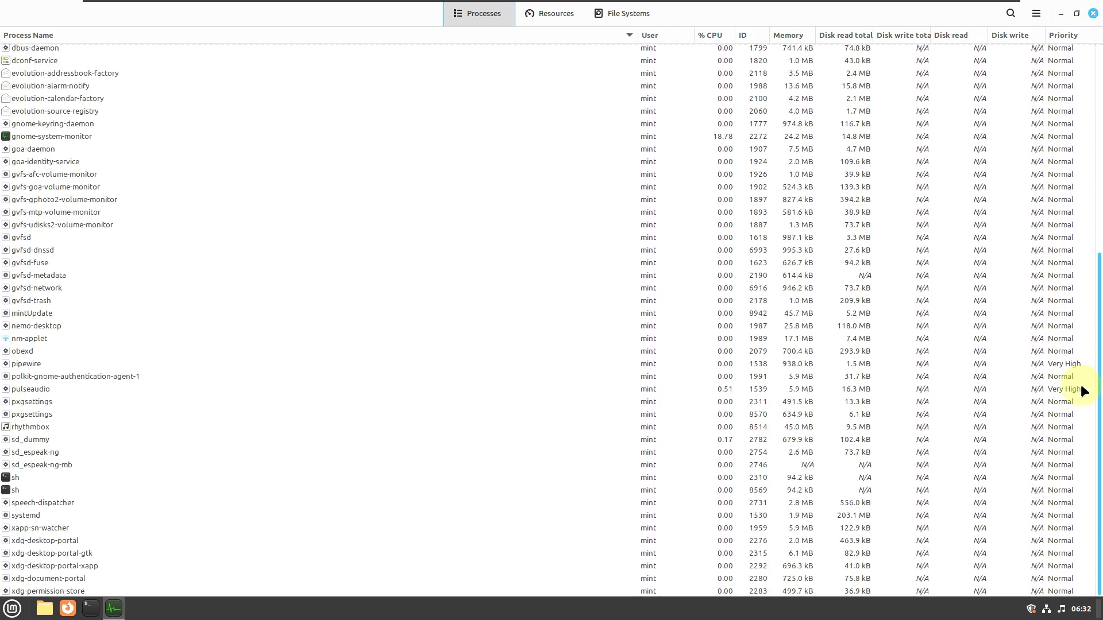
click(1091, 13)
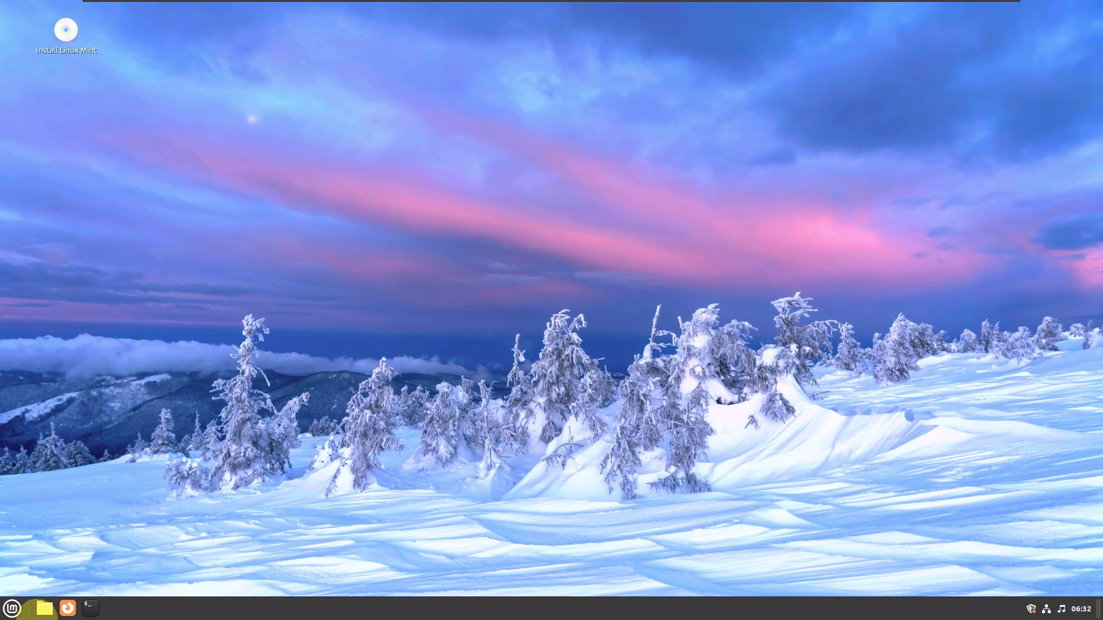
Log out of the live session and confirm the logout to reach the login screen
click(12, 608)
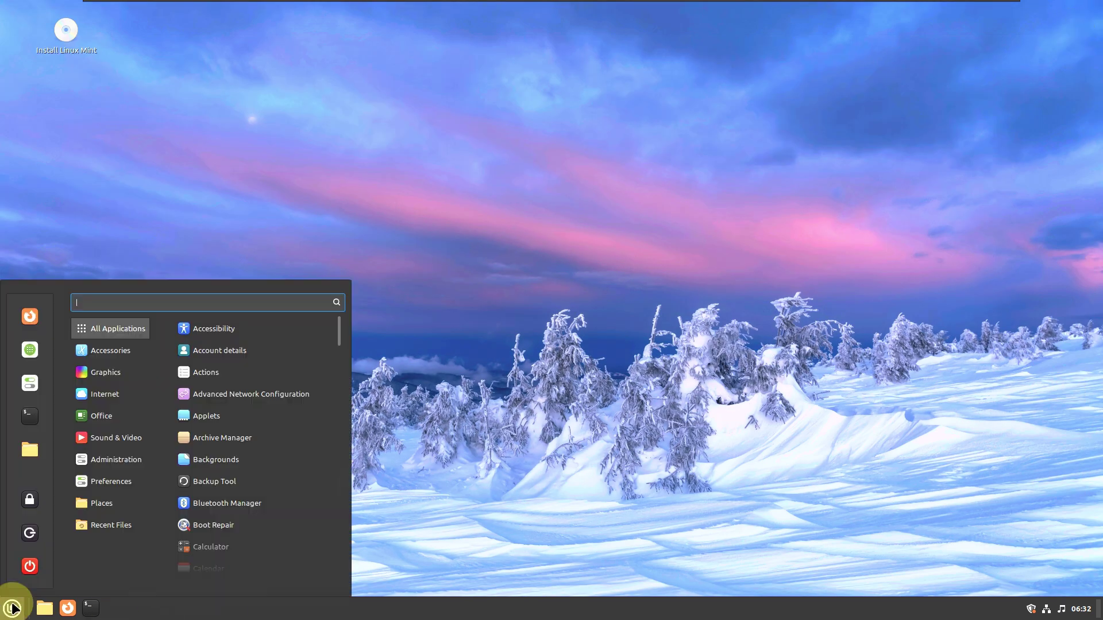
click(33, 532)
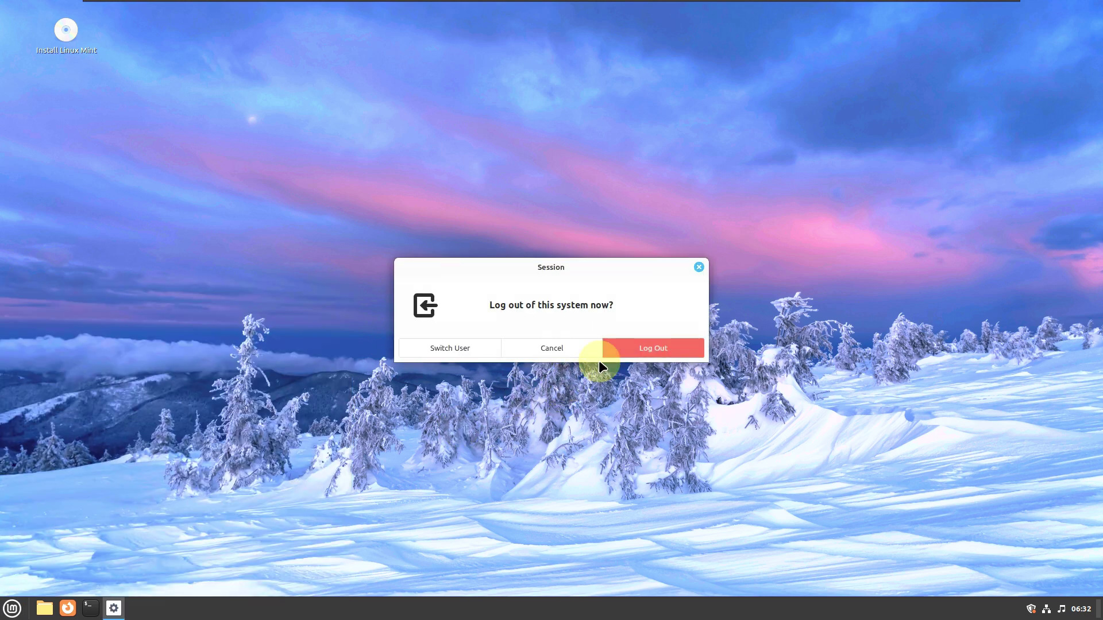
click(634, 346)
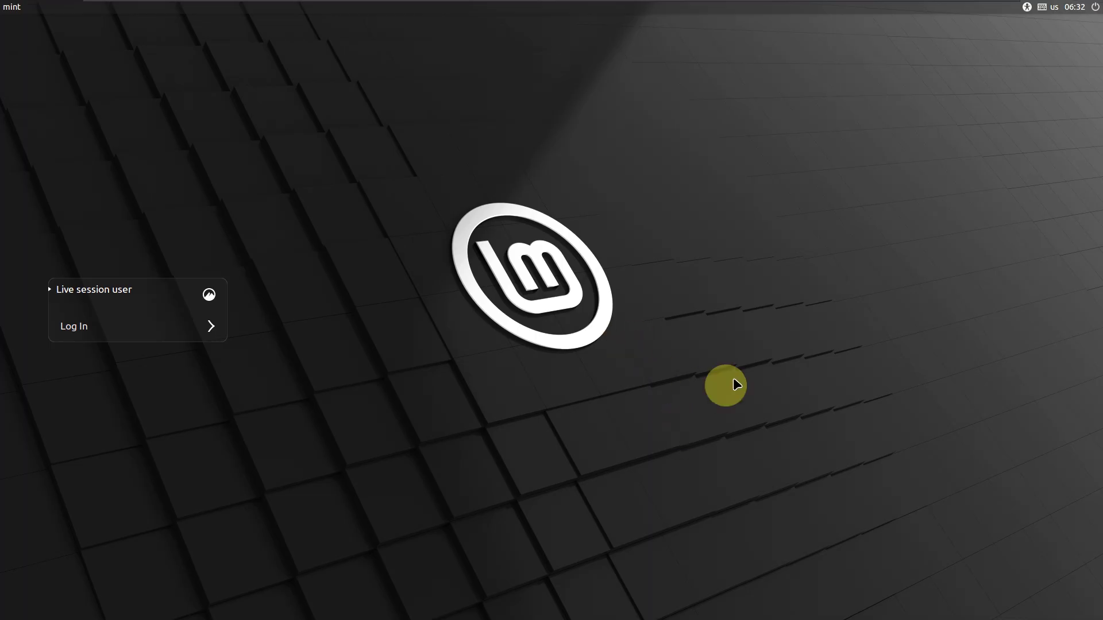
View the login screen's accessibility options and display the onscreen keyboard
click(1027, 8)
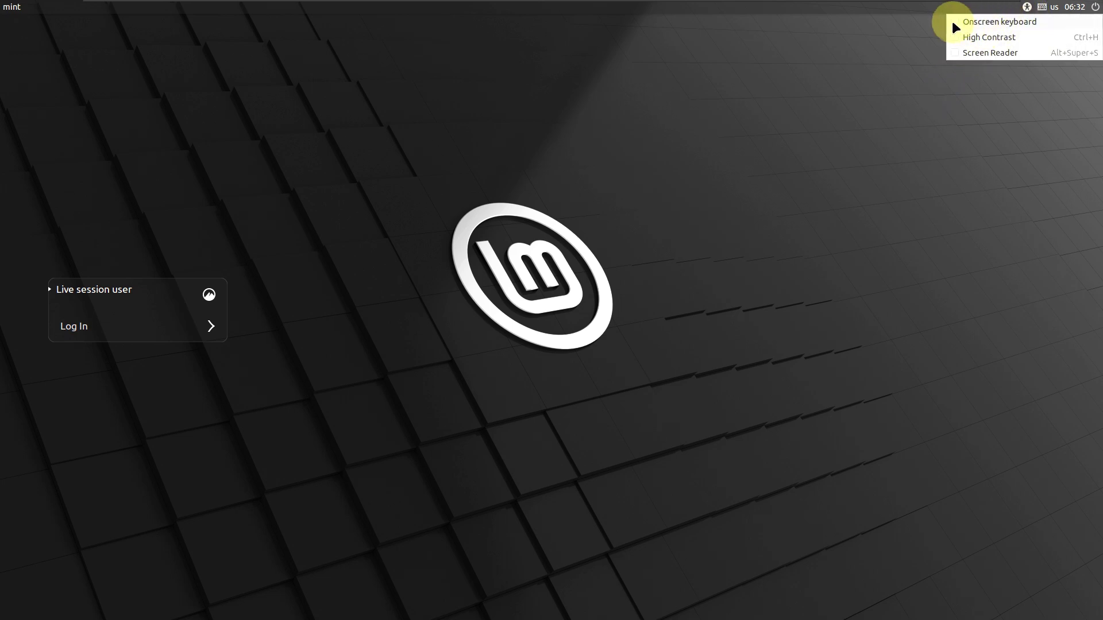
click(959, 85)
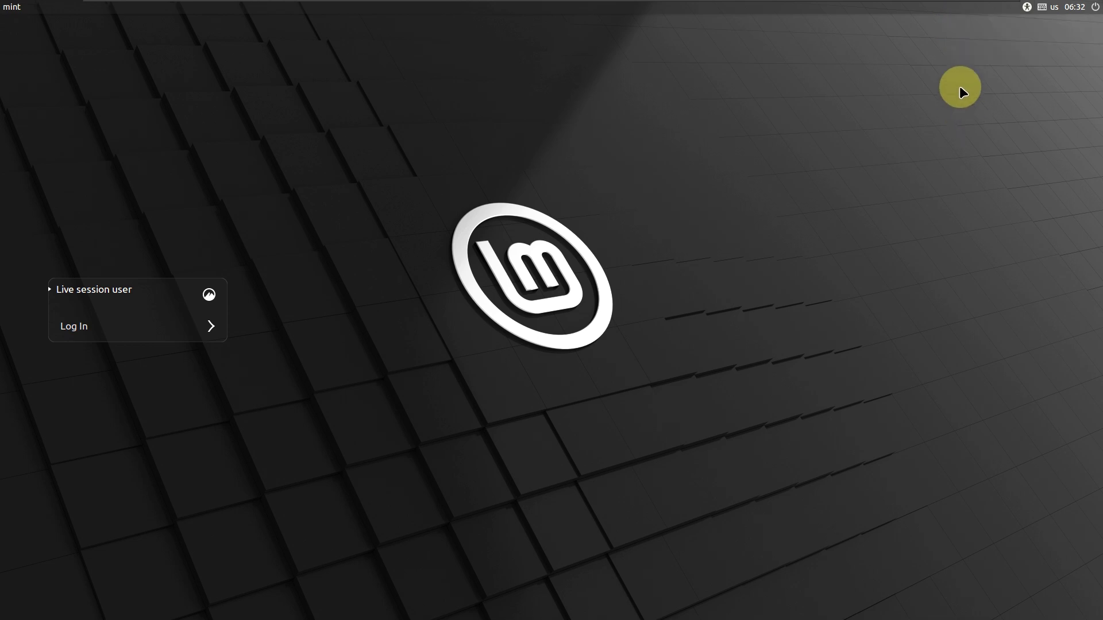
click(1026, 9)
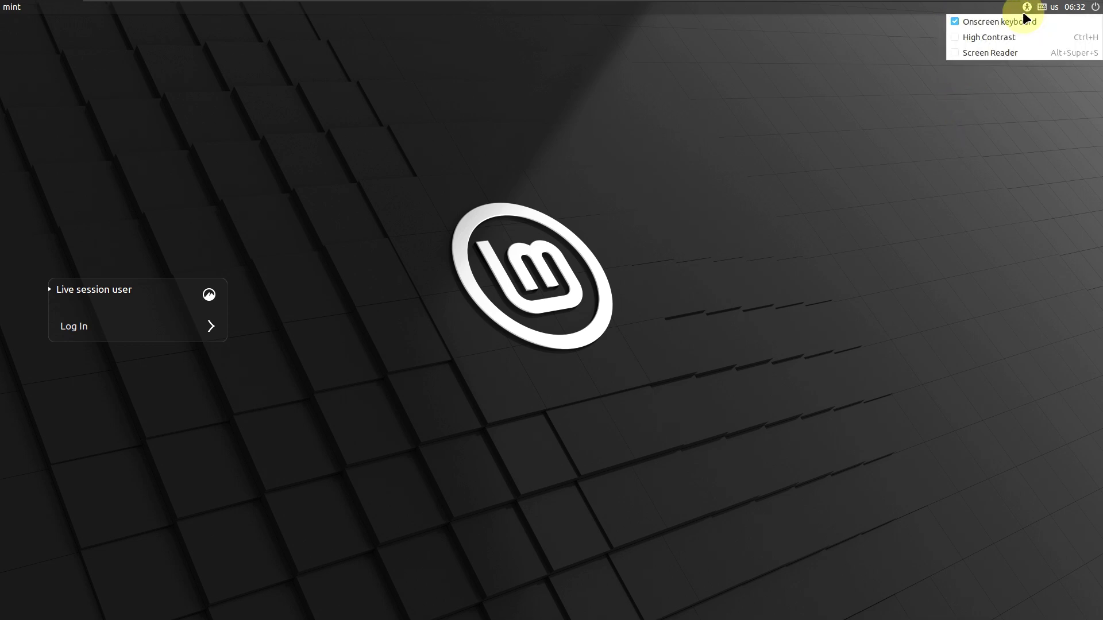
click(993, 22)
click(897, 290)
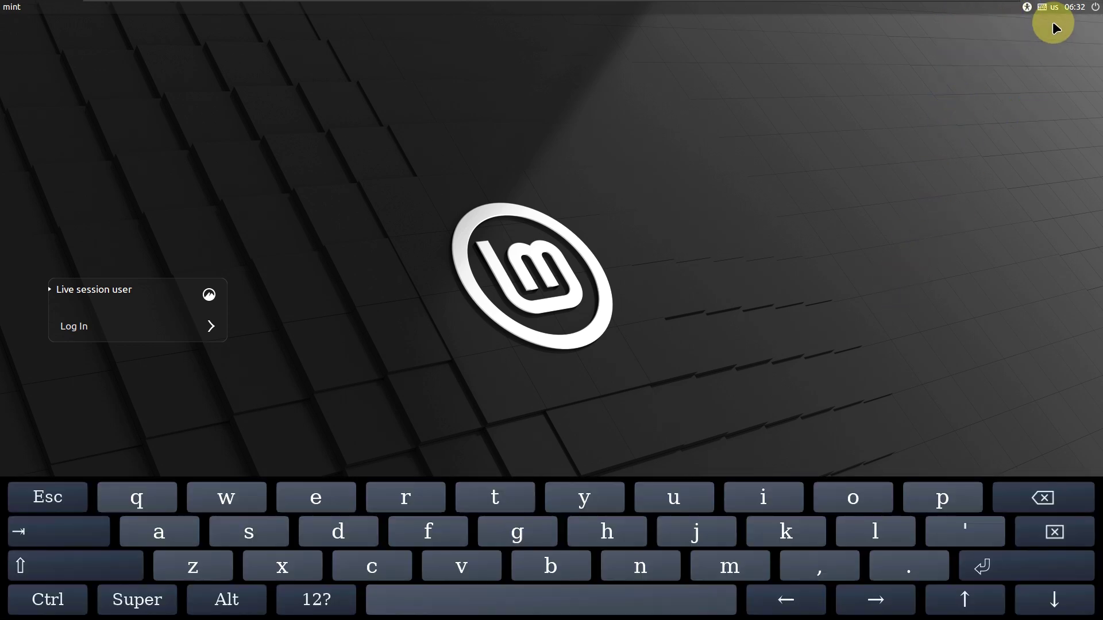